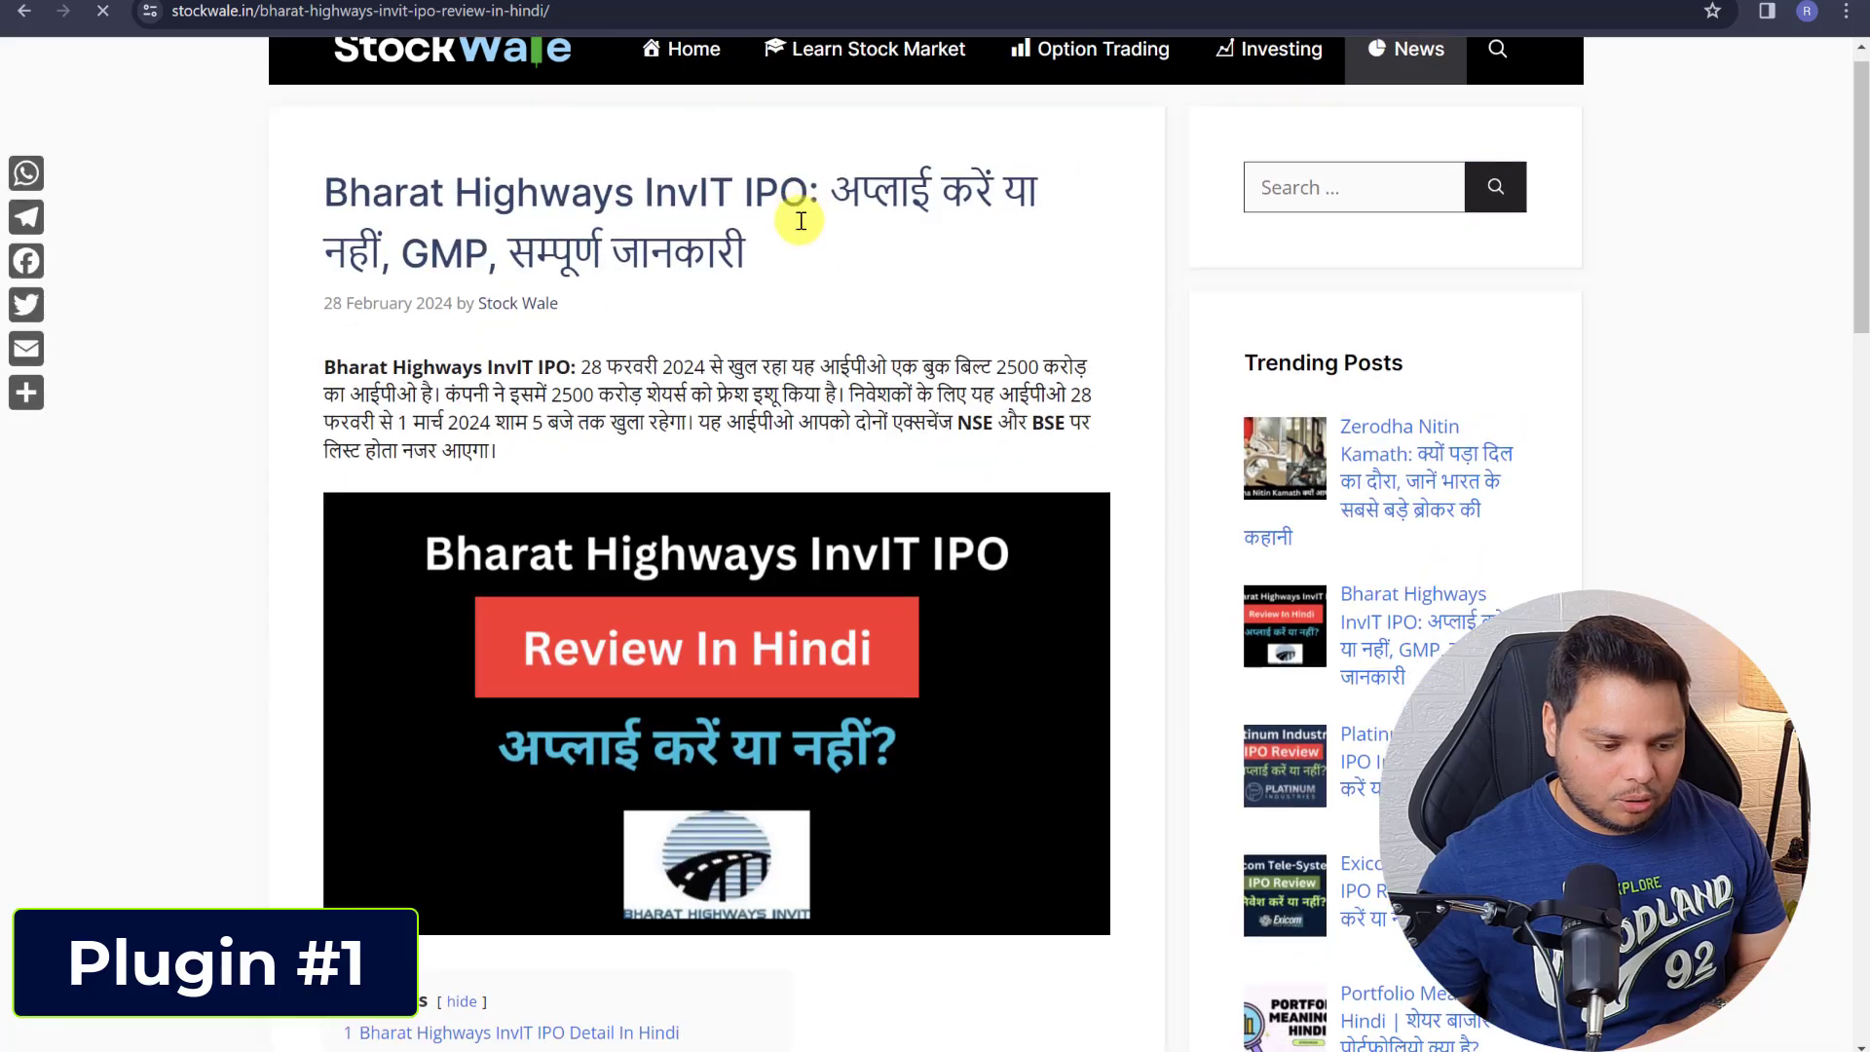
# - Examine the Related Posts section at the end of the Bharat Highways InvIT IPO article
pyautogui.scroll(-20, 799, 222)
pyautogui.scroll(4, 801, 224)
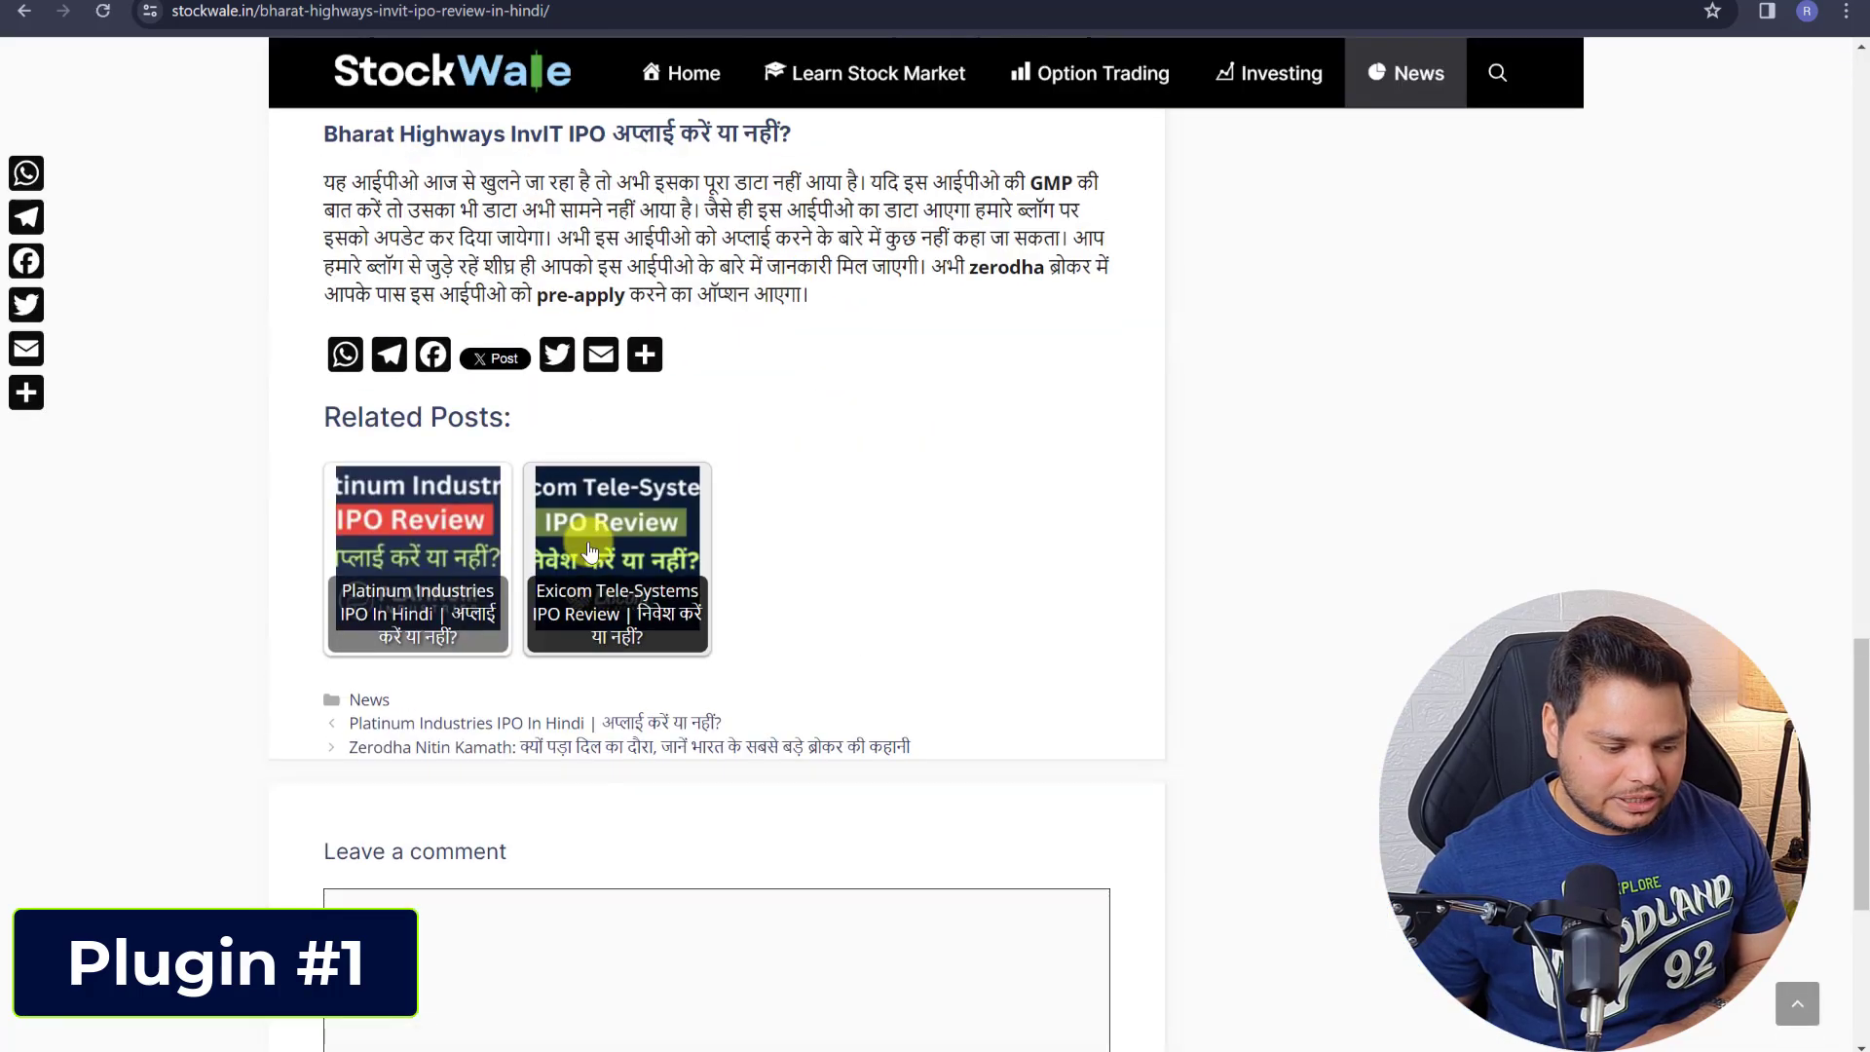
pyautogui.scroll(6, 709, 501)
pyautogui.scroll(8, 1412, 360)
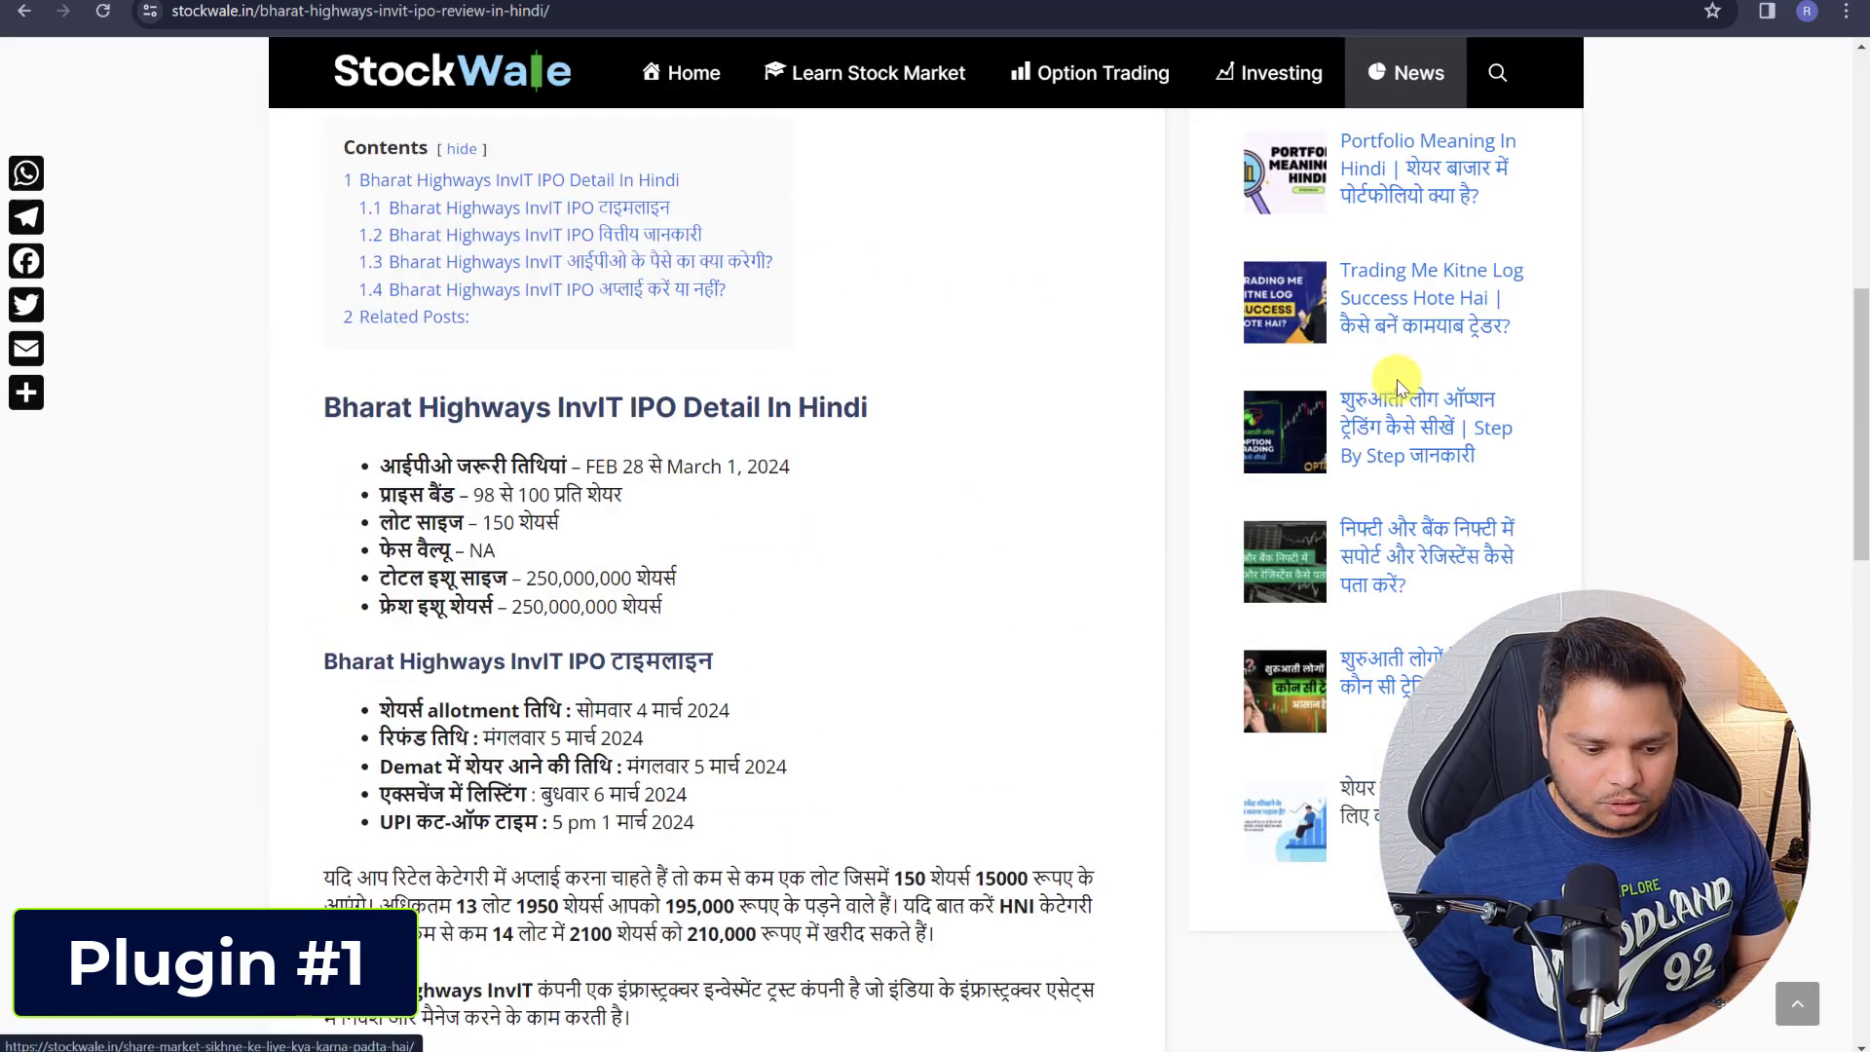
# - Open the trending article on Nifty and Bank Nifty support and resistance and examine its Related Posts section
pyautogui.click(1358, 546)
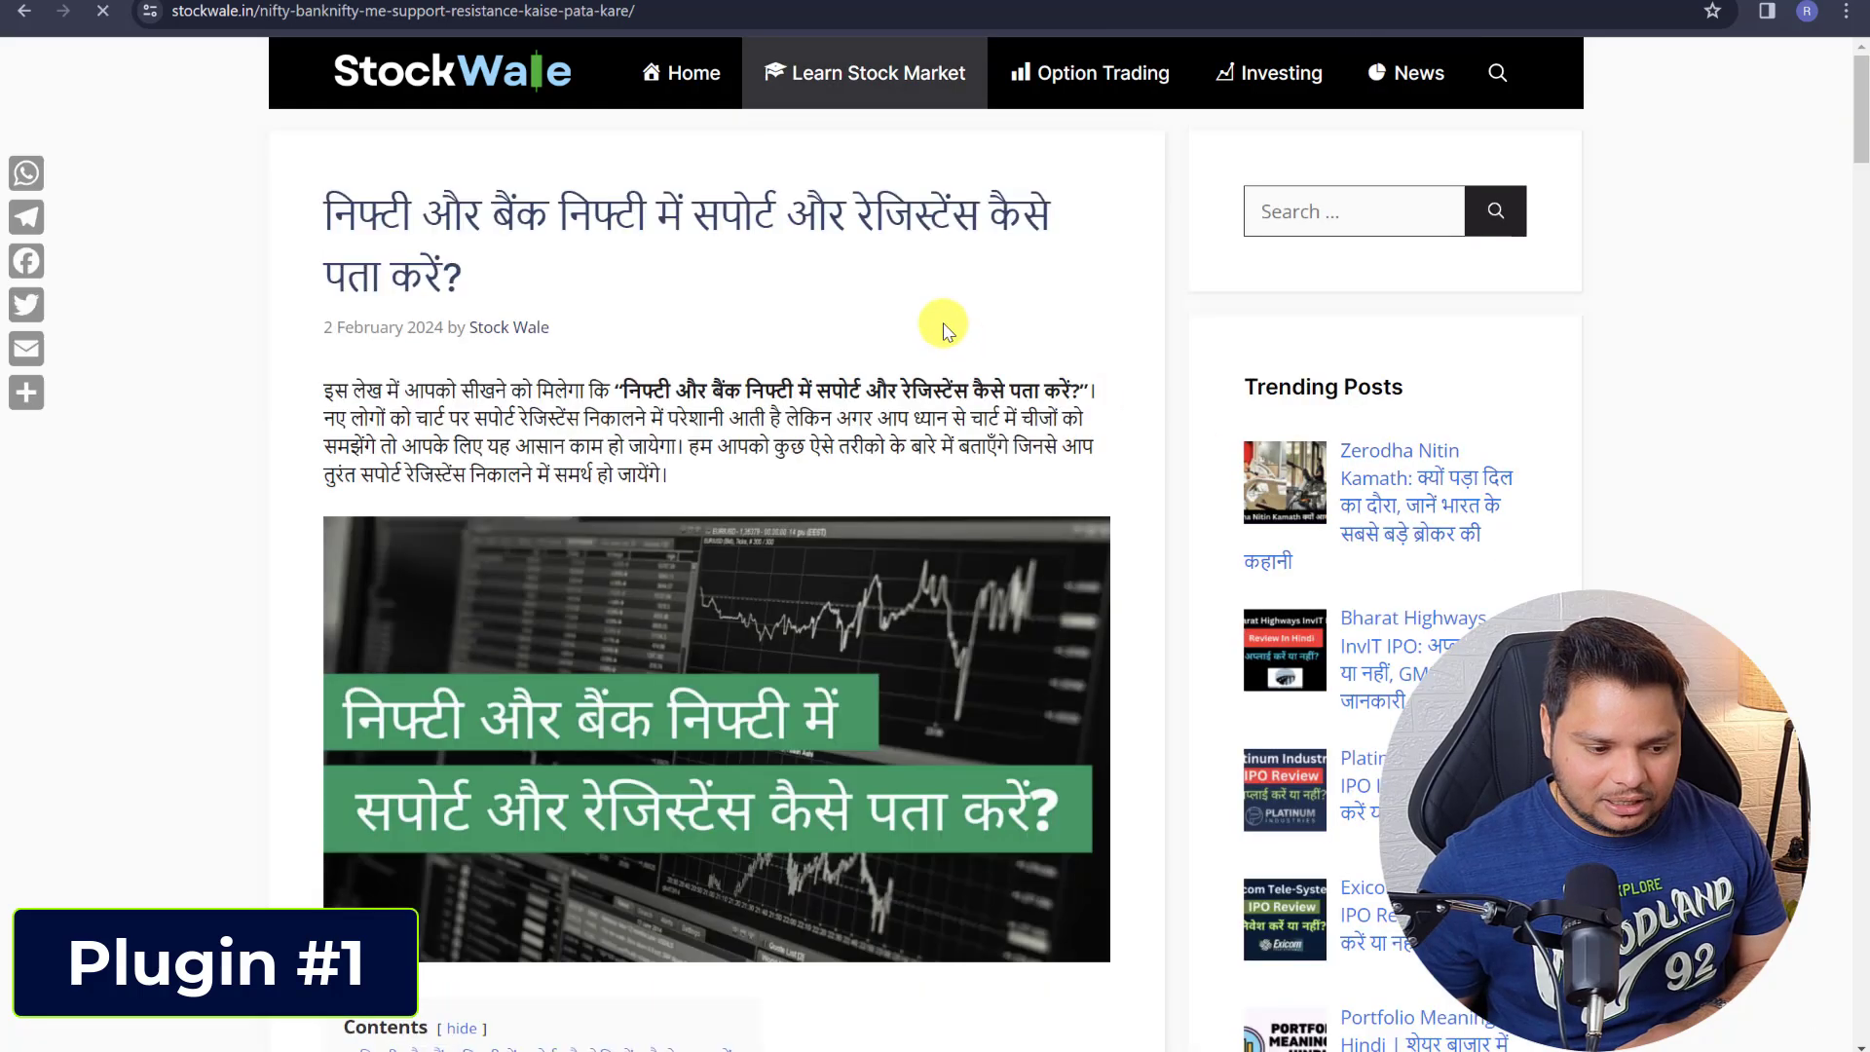
pyautogui.scroll(-15, 935, 305)
pyautogui.scroll(-20, 925, 301)
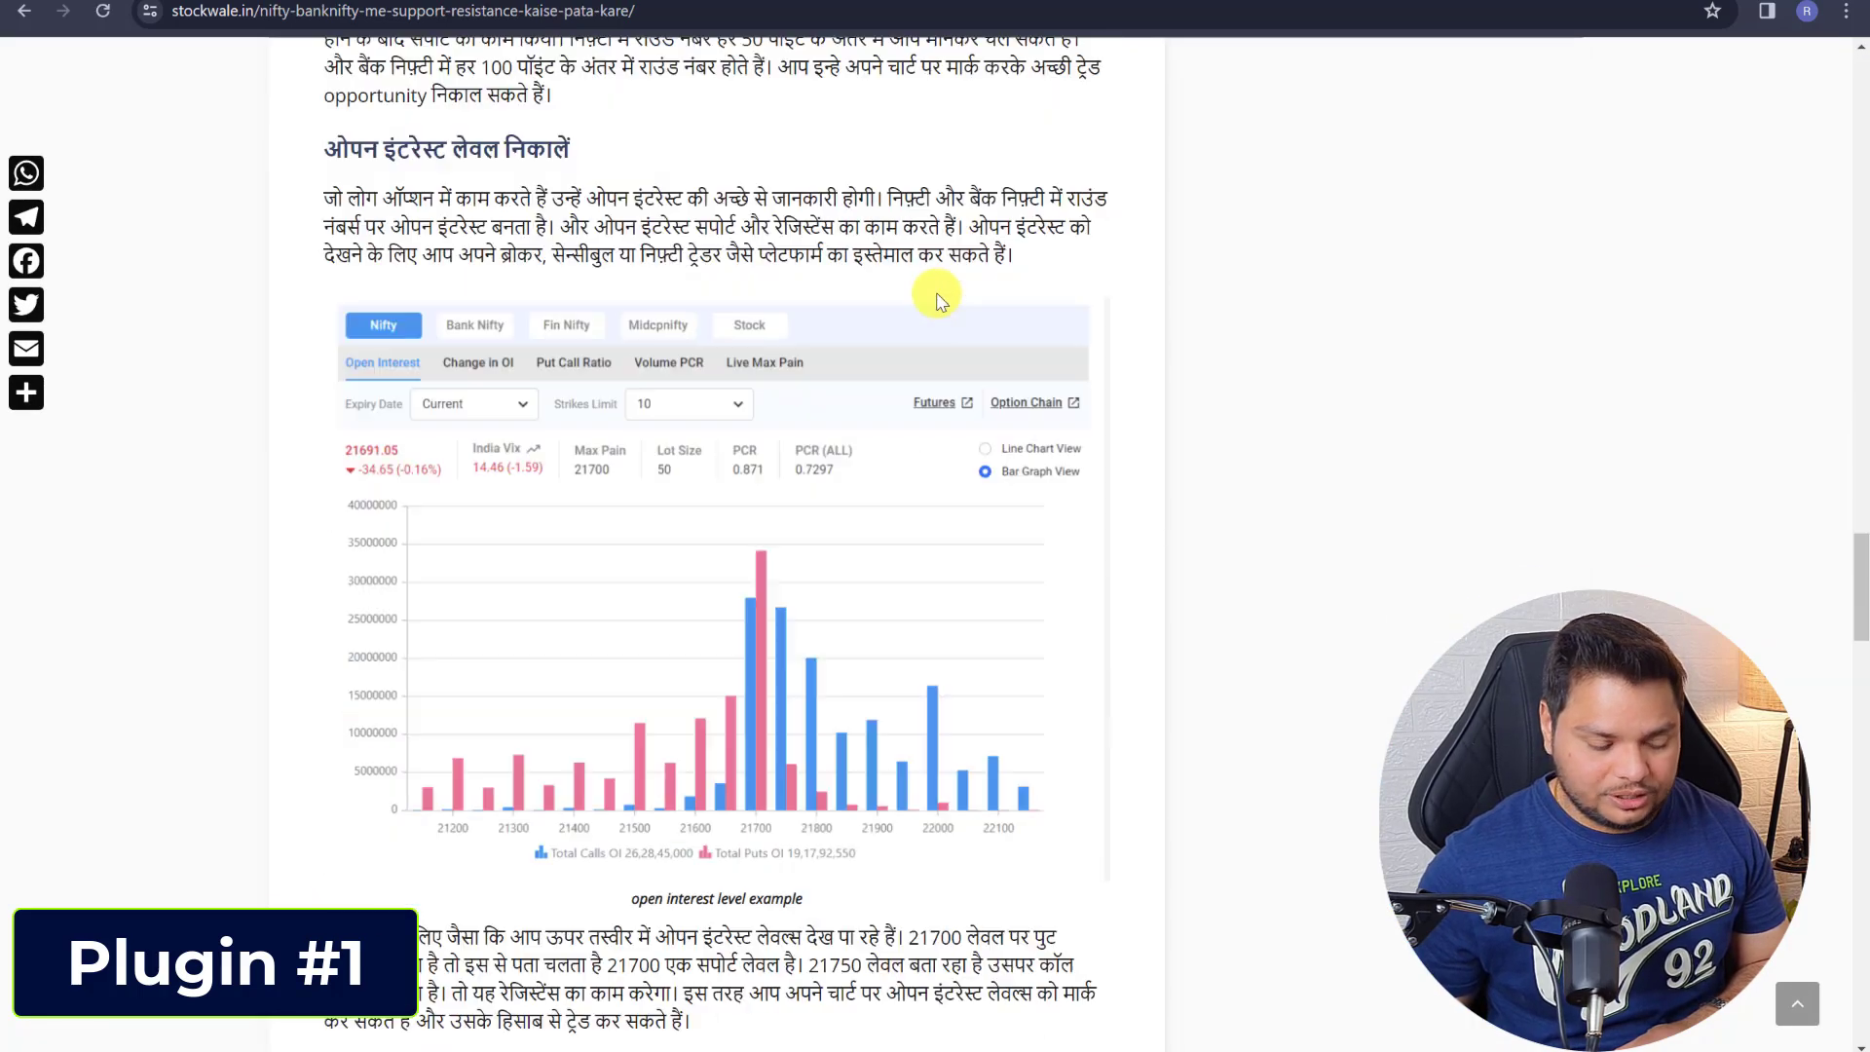
pyautogui.scroll(-7, 952, 300)
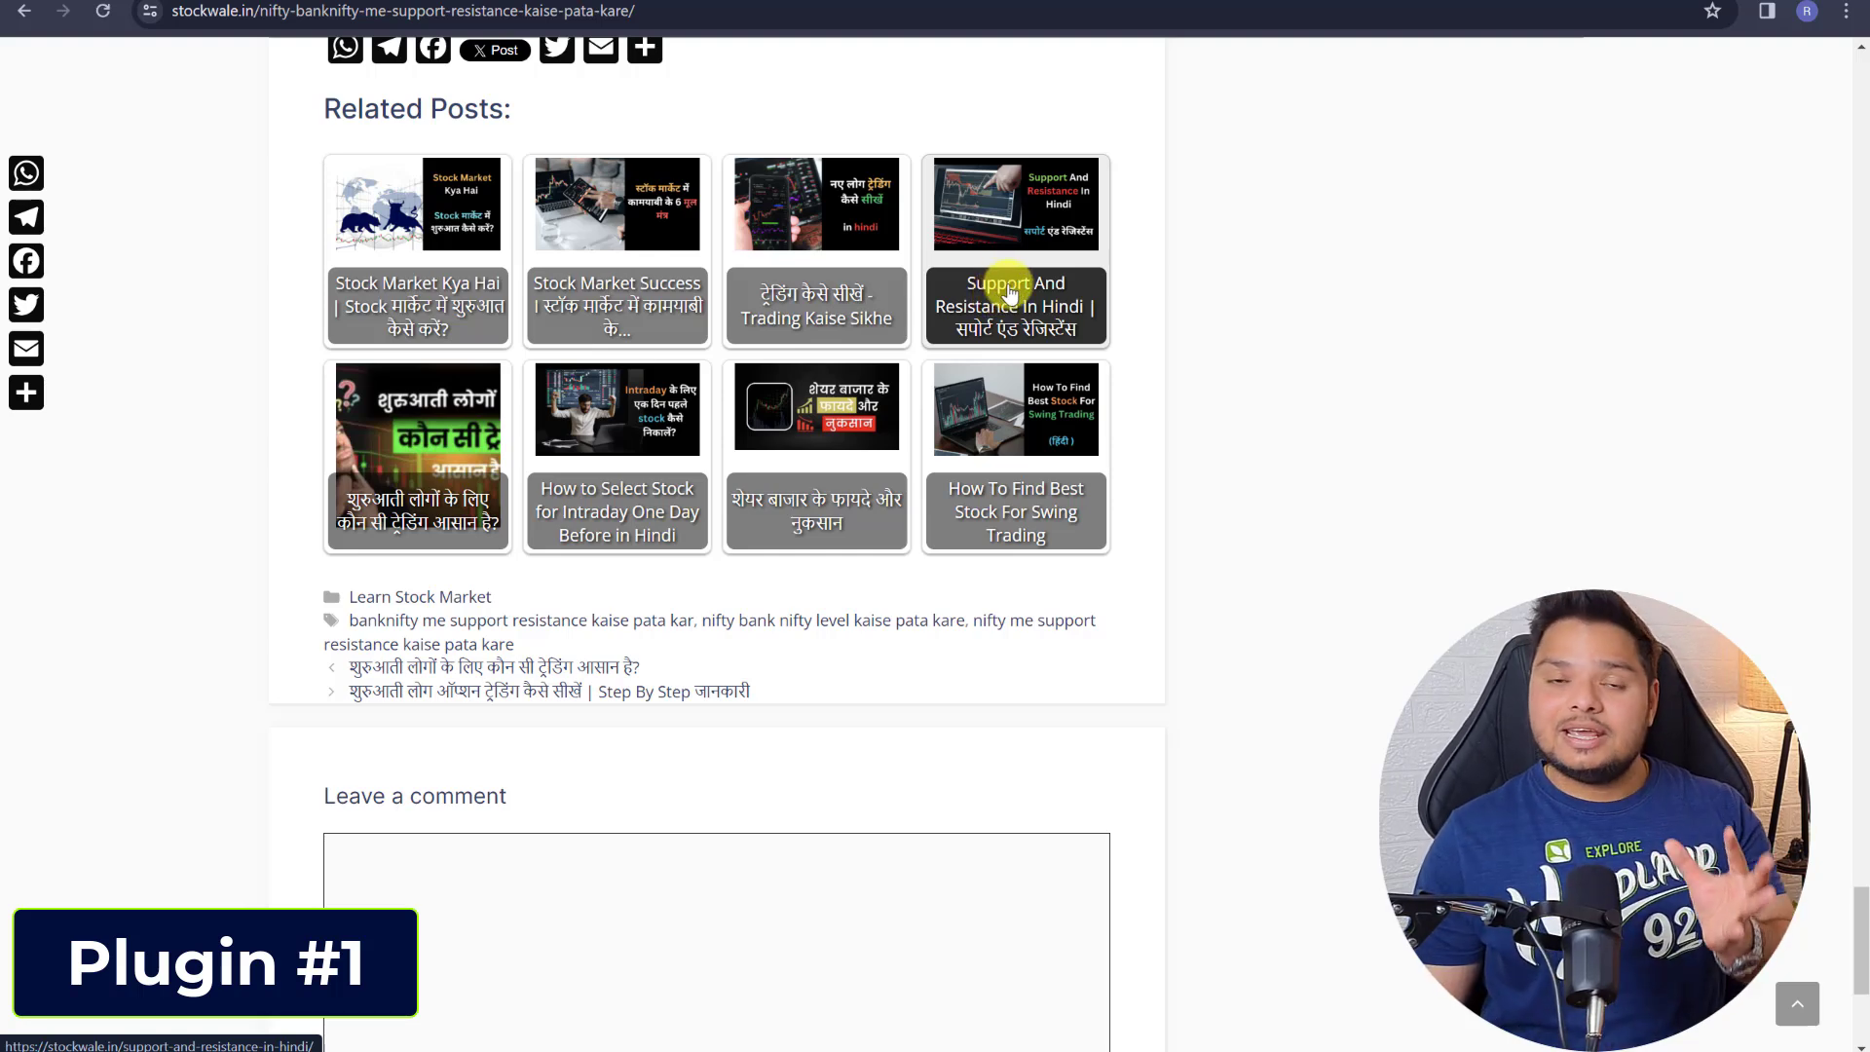
pyautogui.scroll(3, 915, 254)
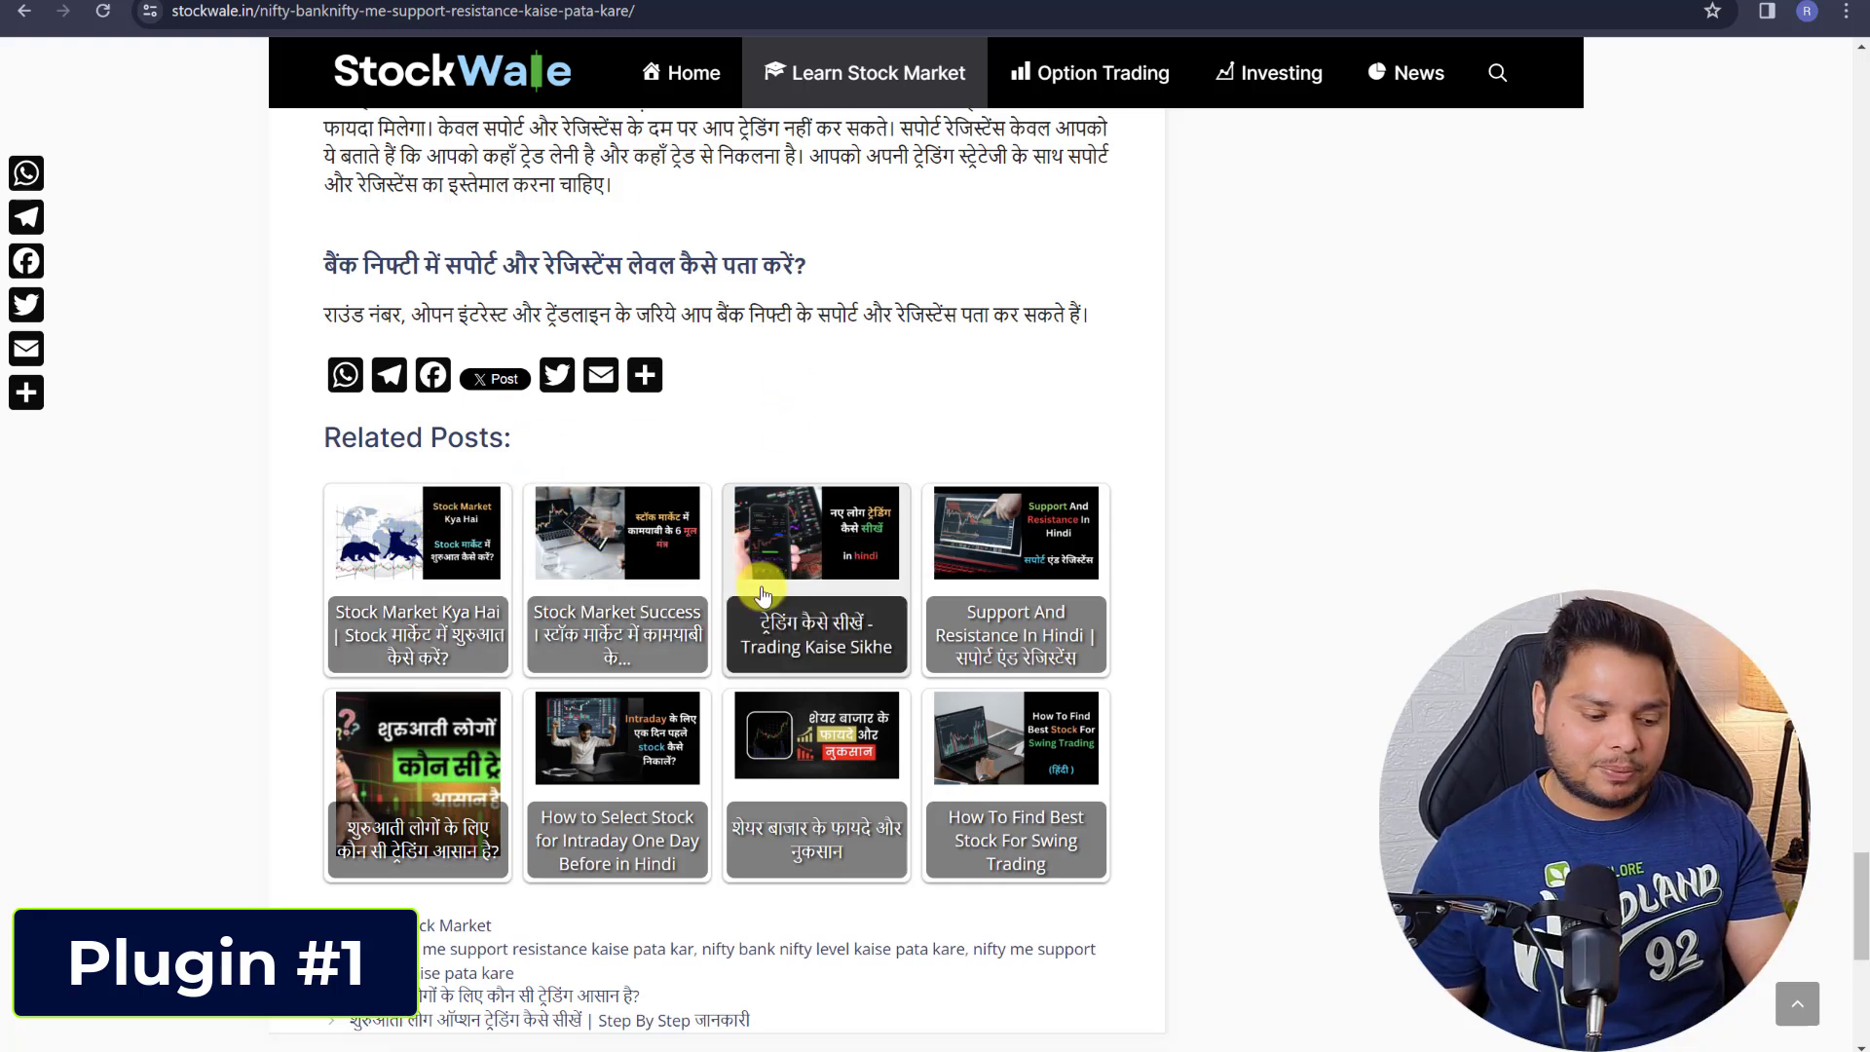
# - Open the related "Trading Kaise Sikhe" article and examine the Related Posts section at its end
pyautogui.click(796, 633)
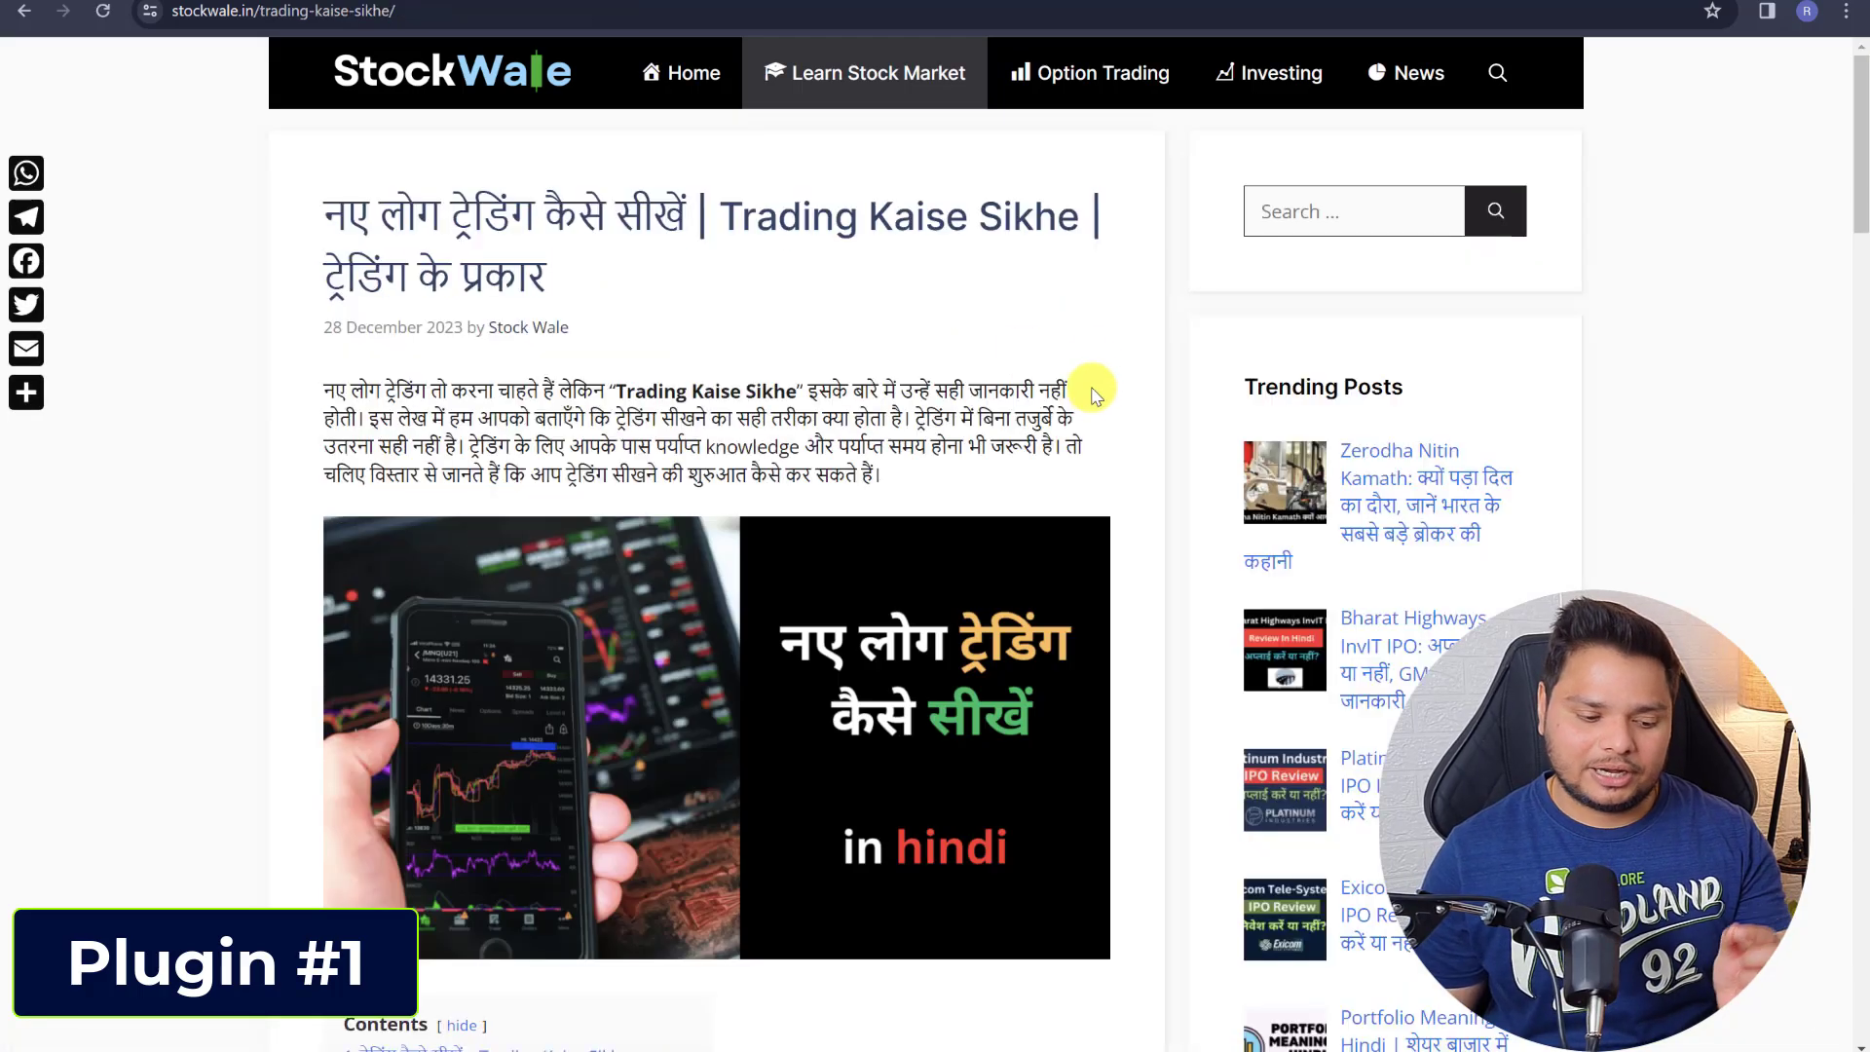
pyautogui.scroll(-10, 1091, 389)
pyautogui.scroll(-15, 1105, 409)
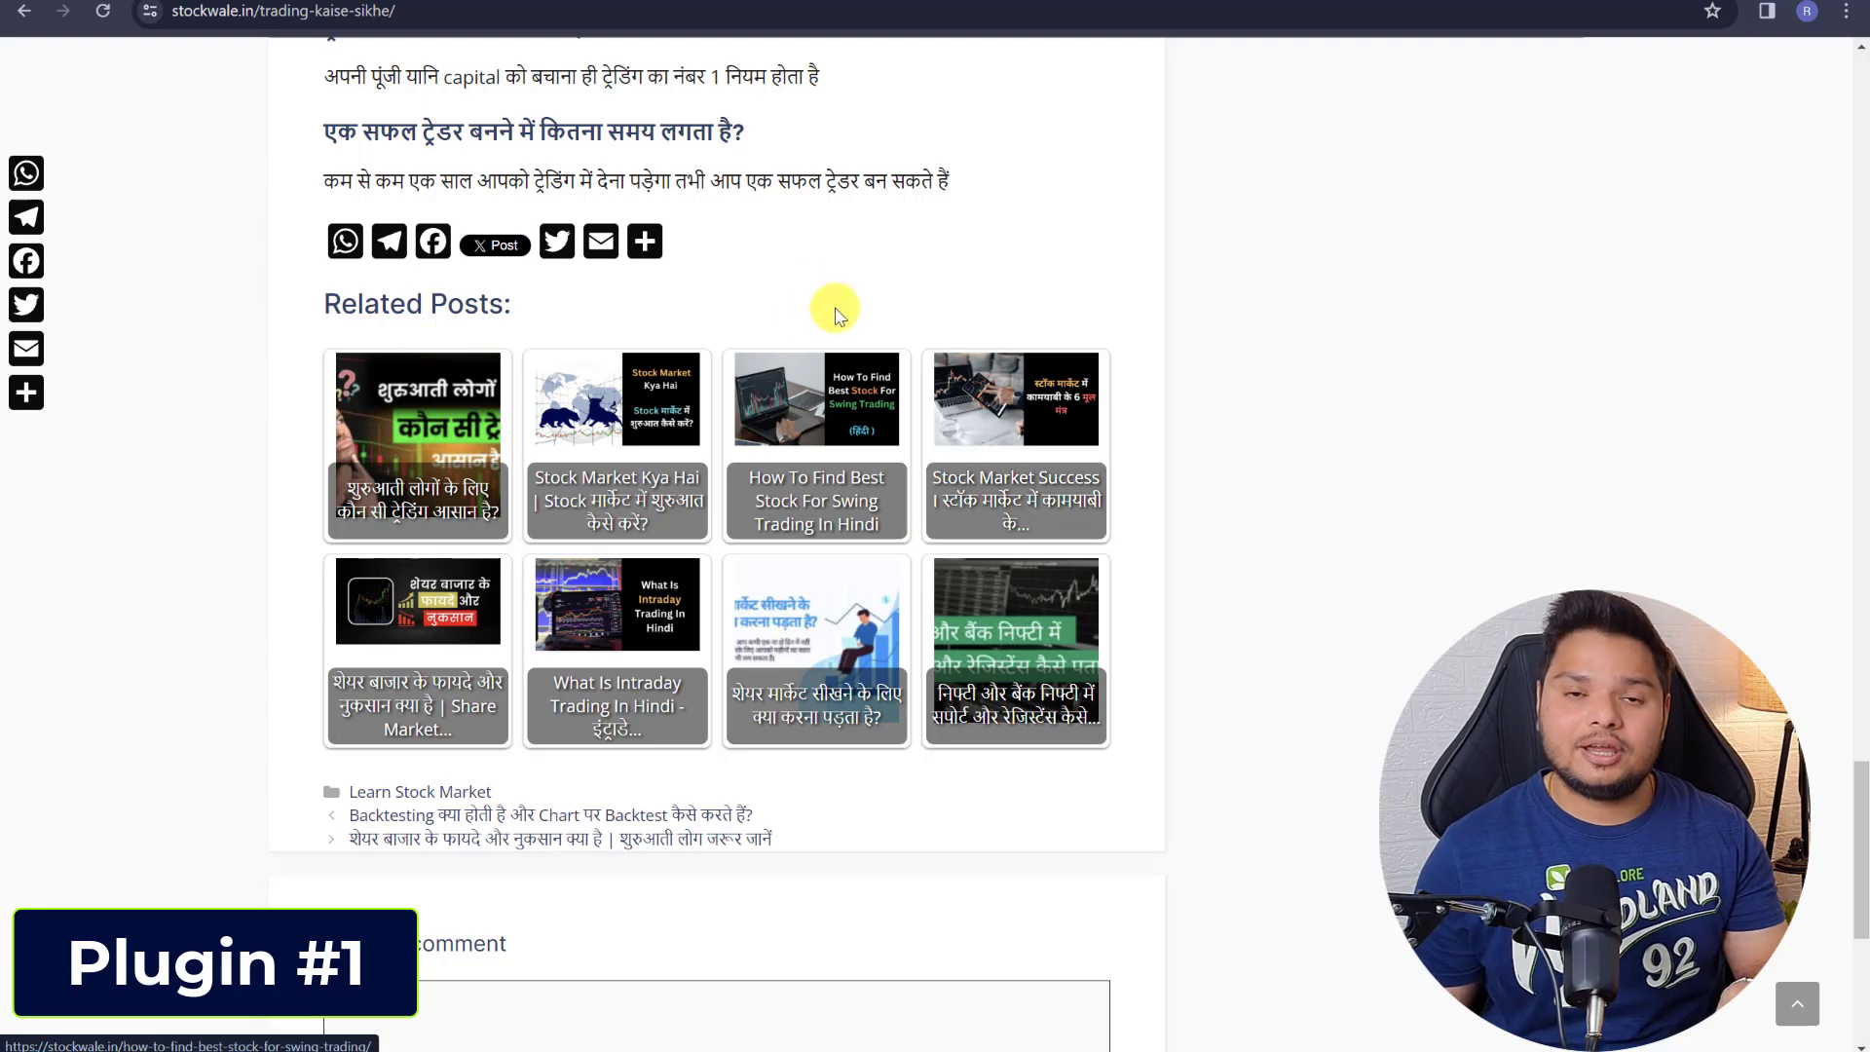
pyautogui.scroll(12, 833, 304)
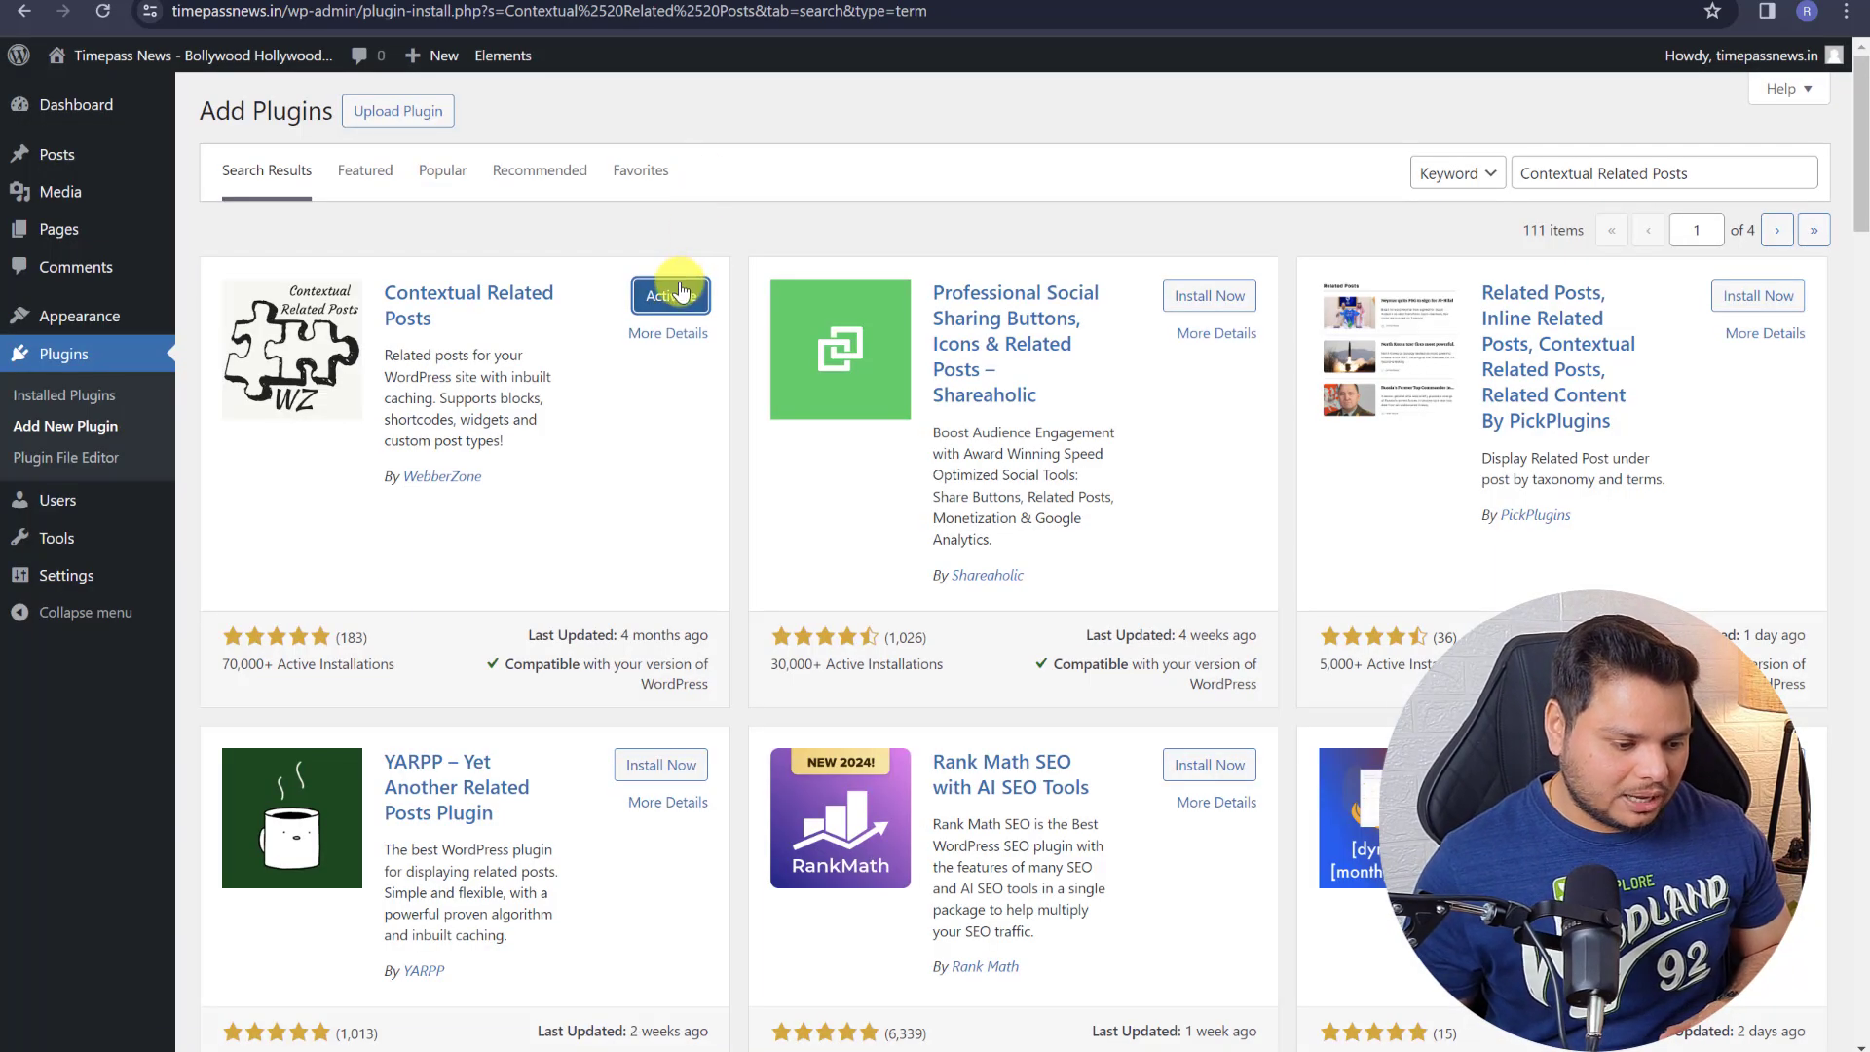
# - Activate the Contextual Related Posts plugin and save its settings with automatic related posts turned off for Pages
pyautogui.click(680, 292)
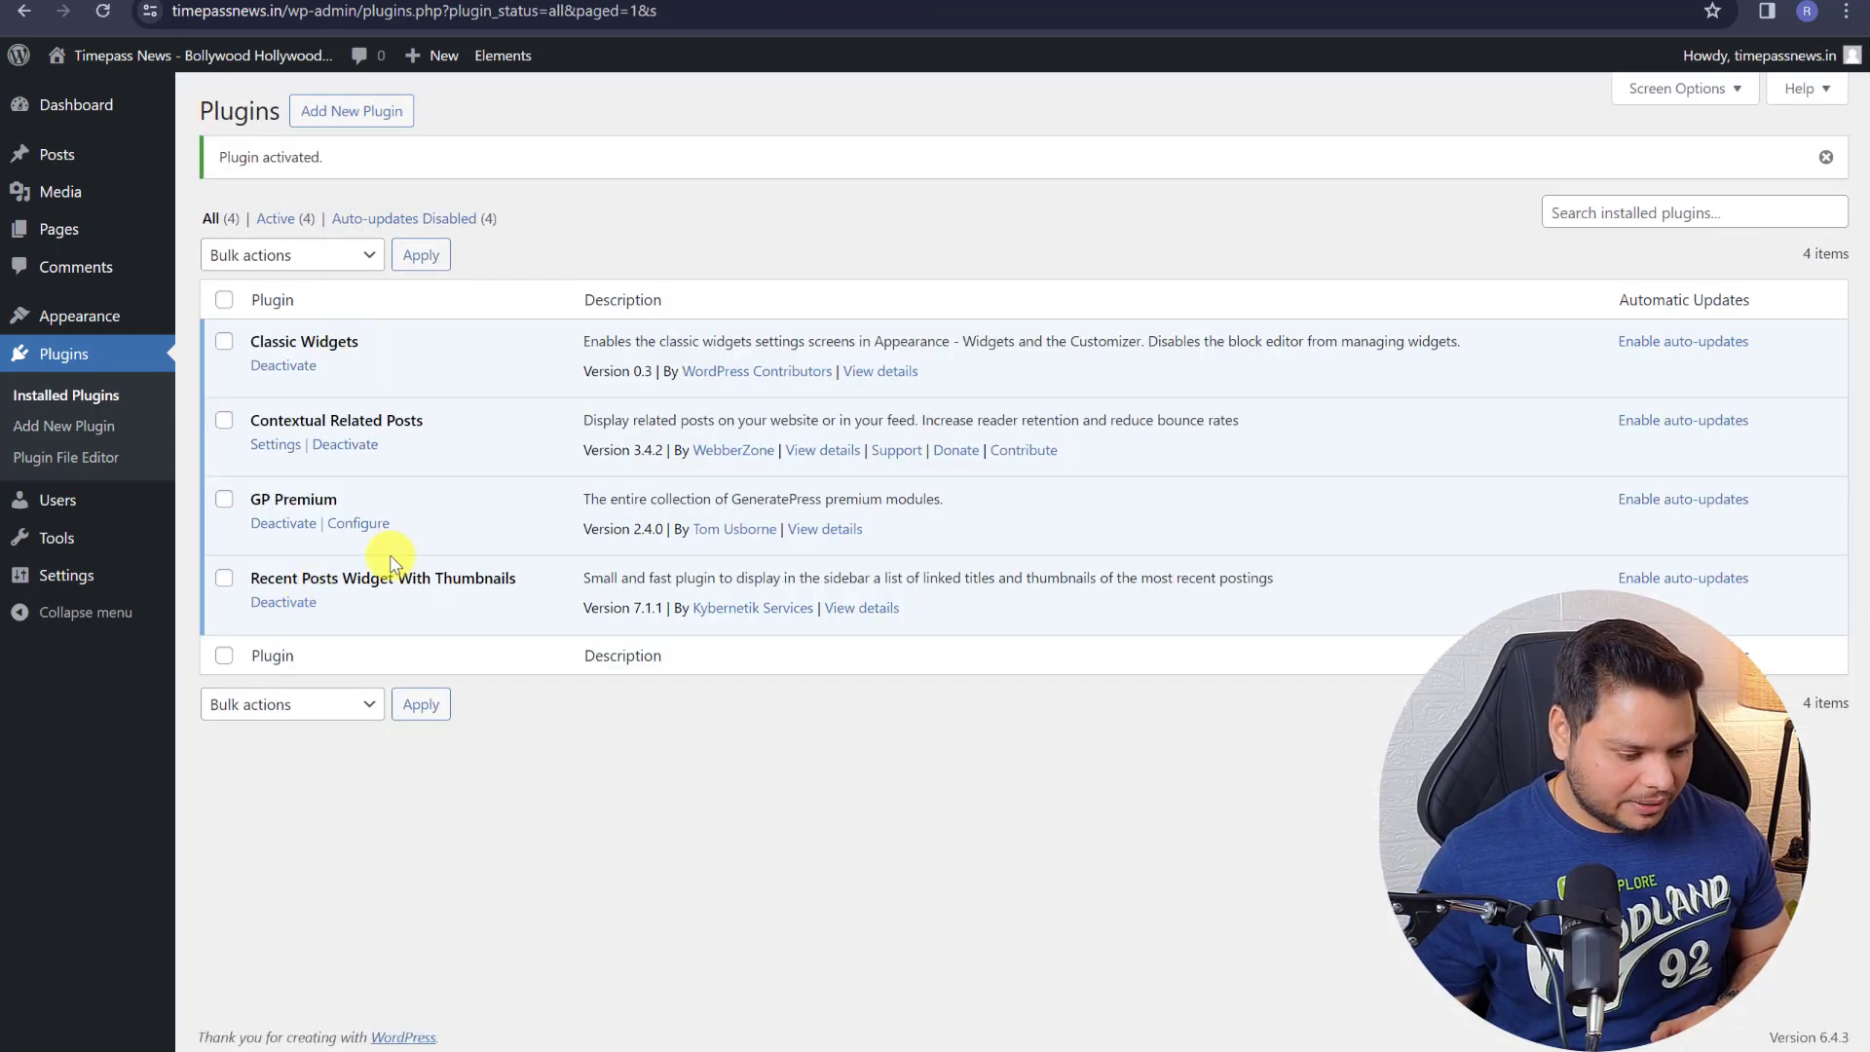
pyautogui.click(289, 446)
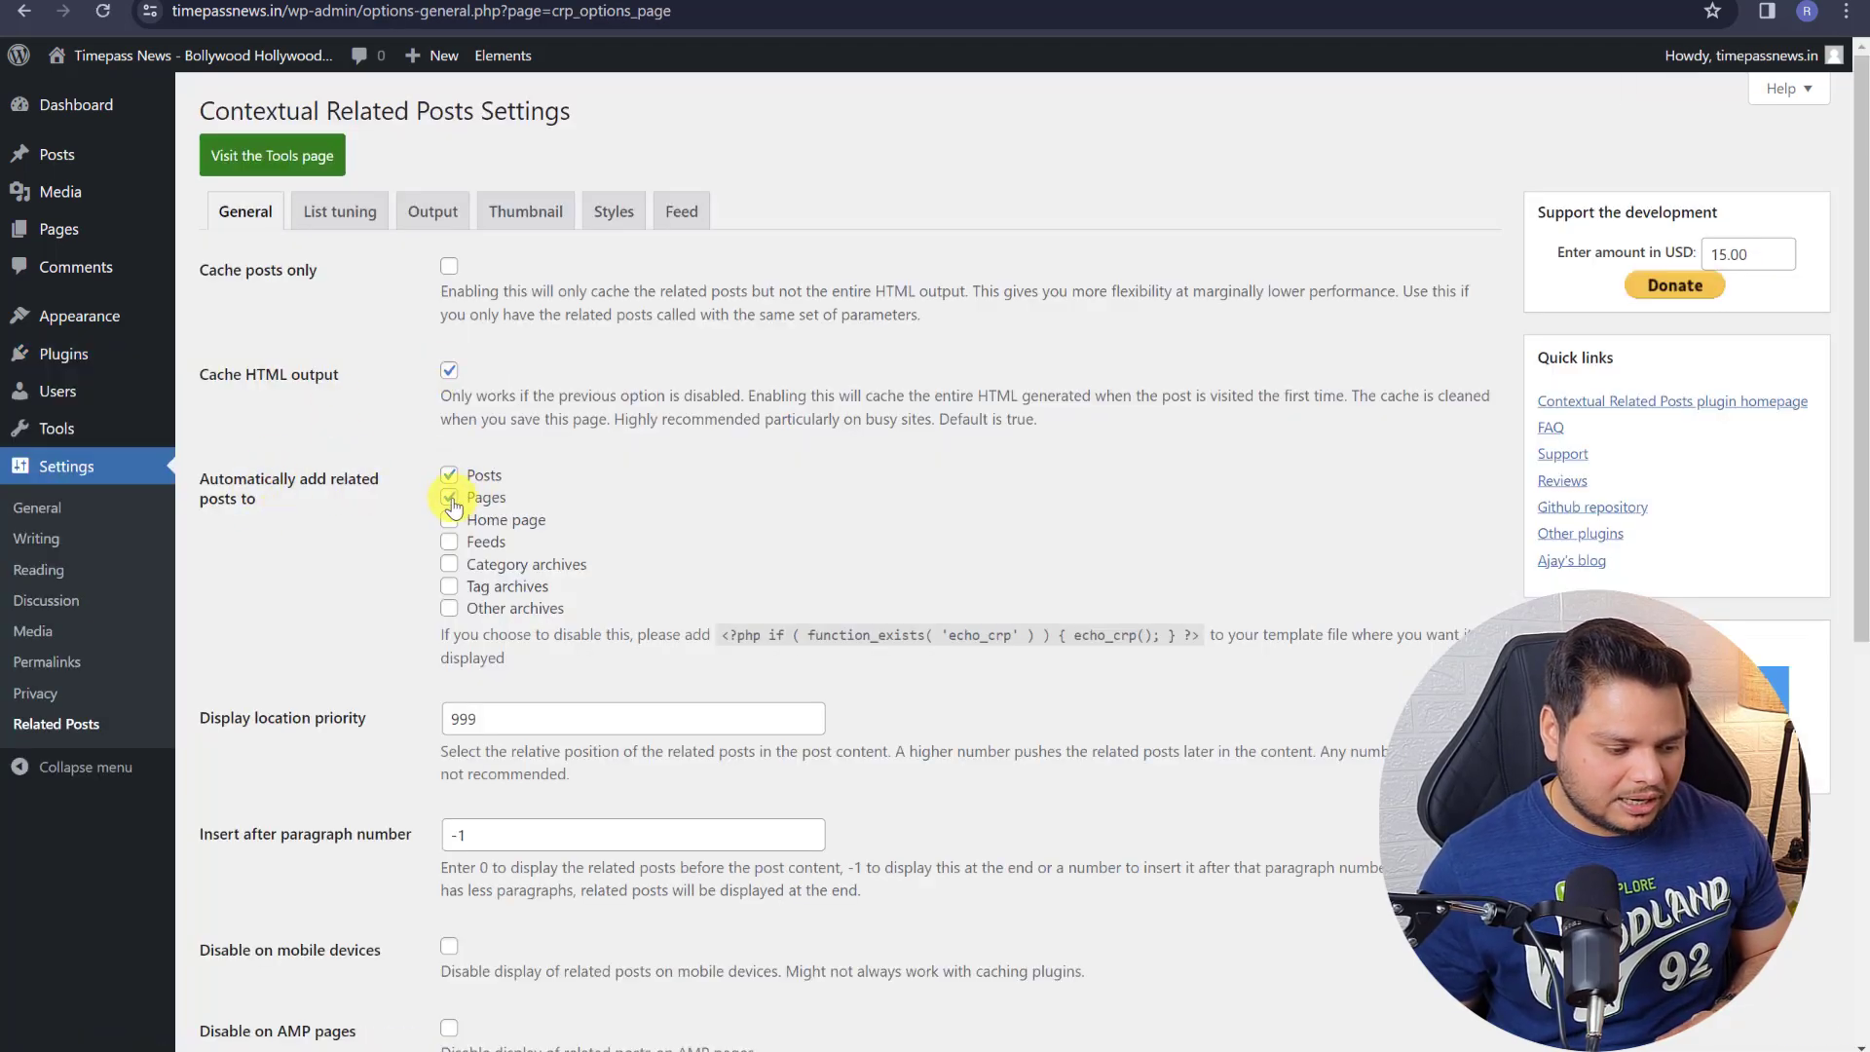
pyautogui.click(449, 498)
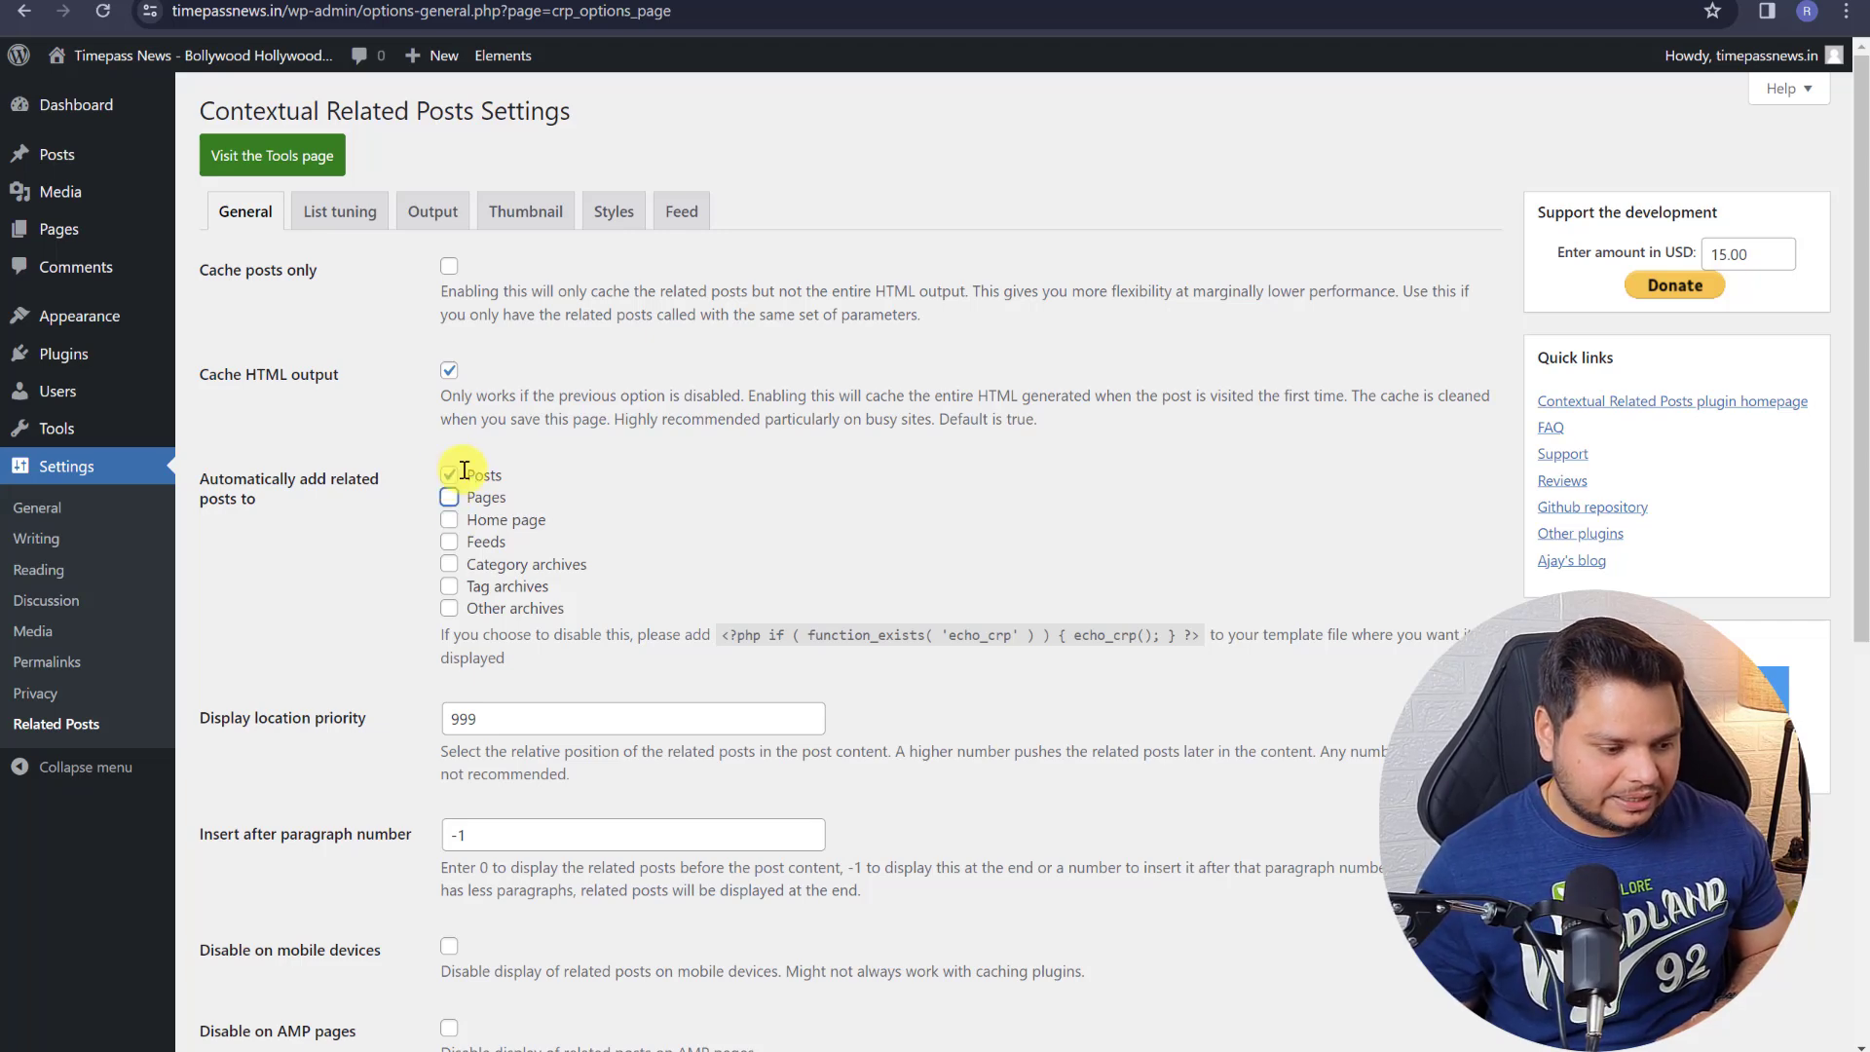
pyautogui.click(508, 204)
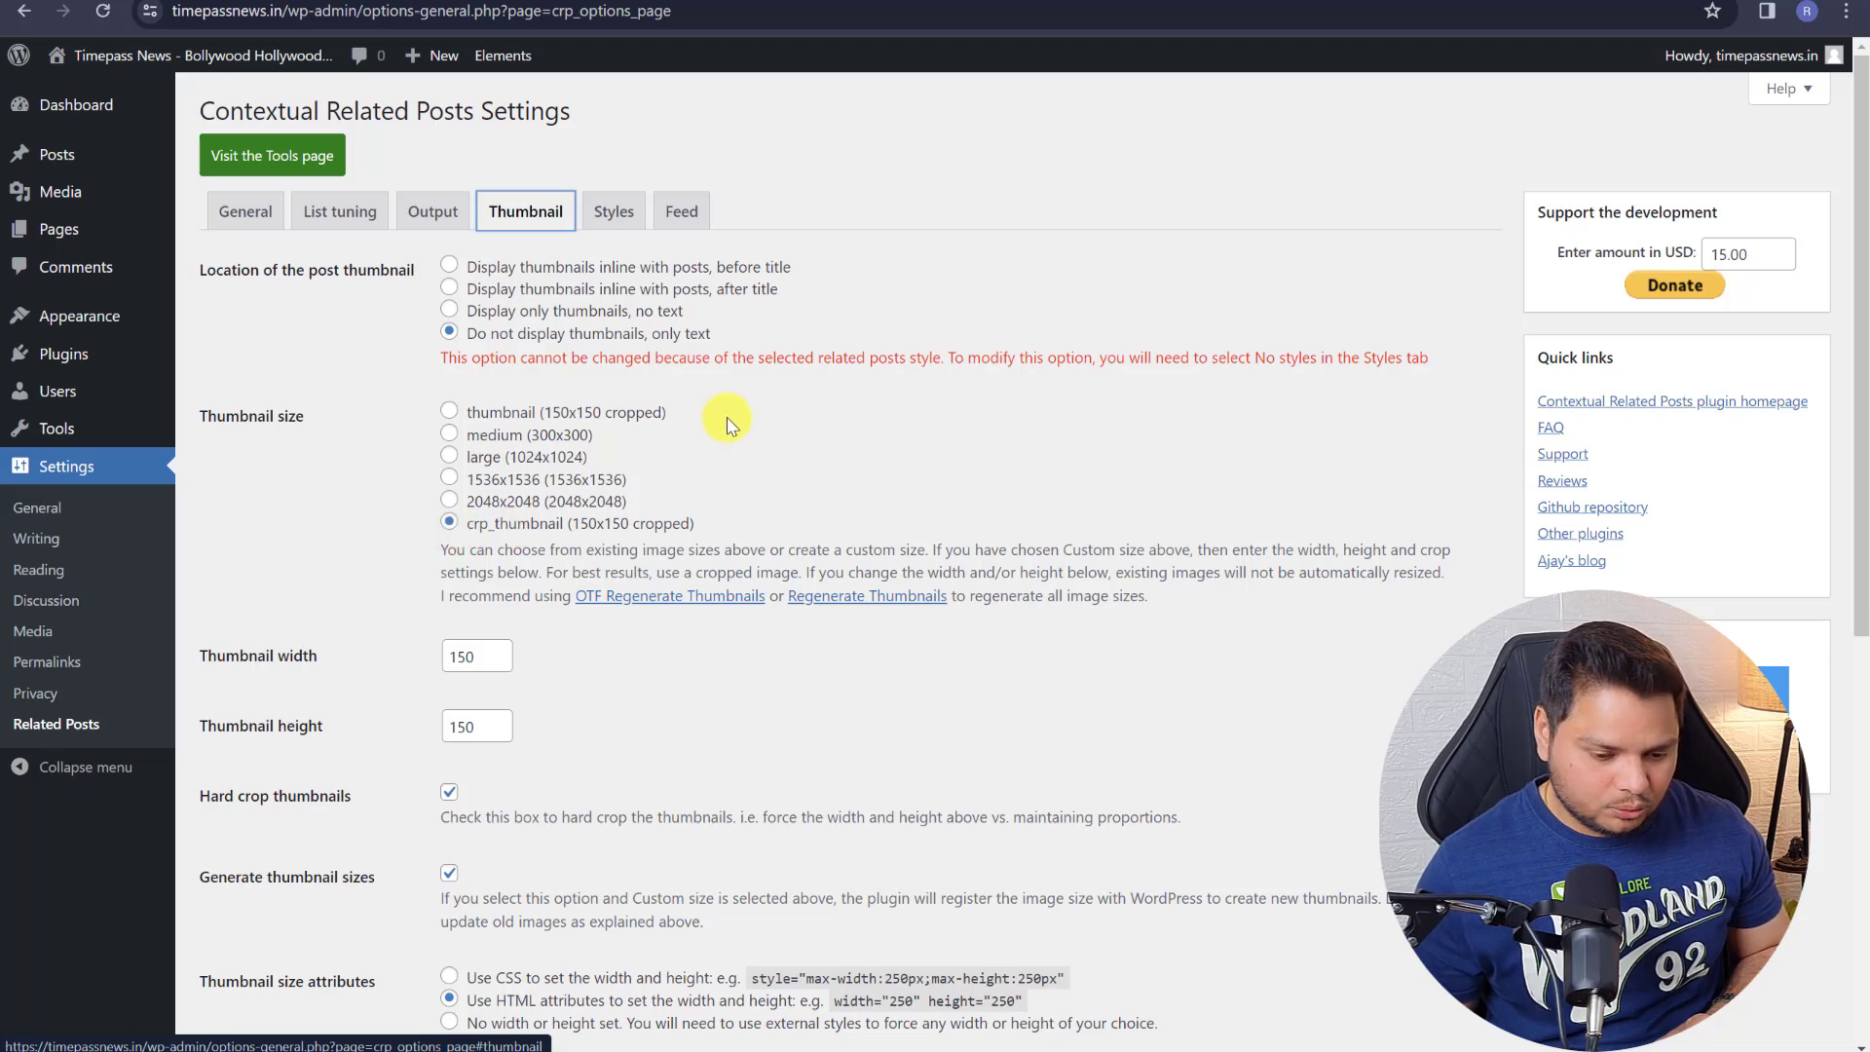
pyautogui.scroll(-6, 724, 416)
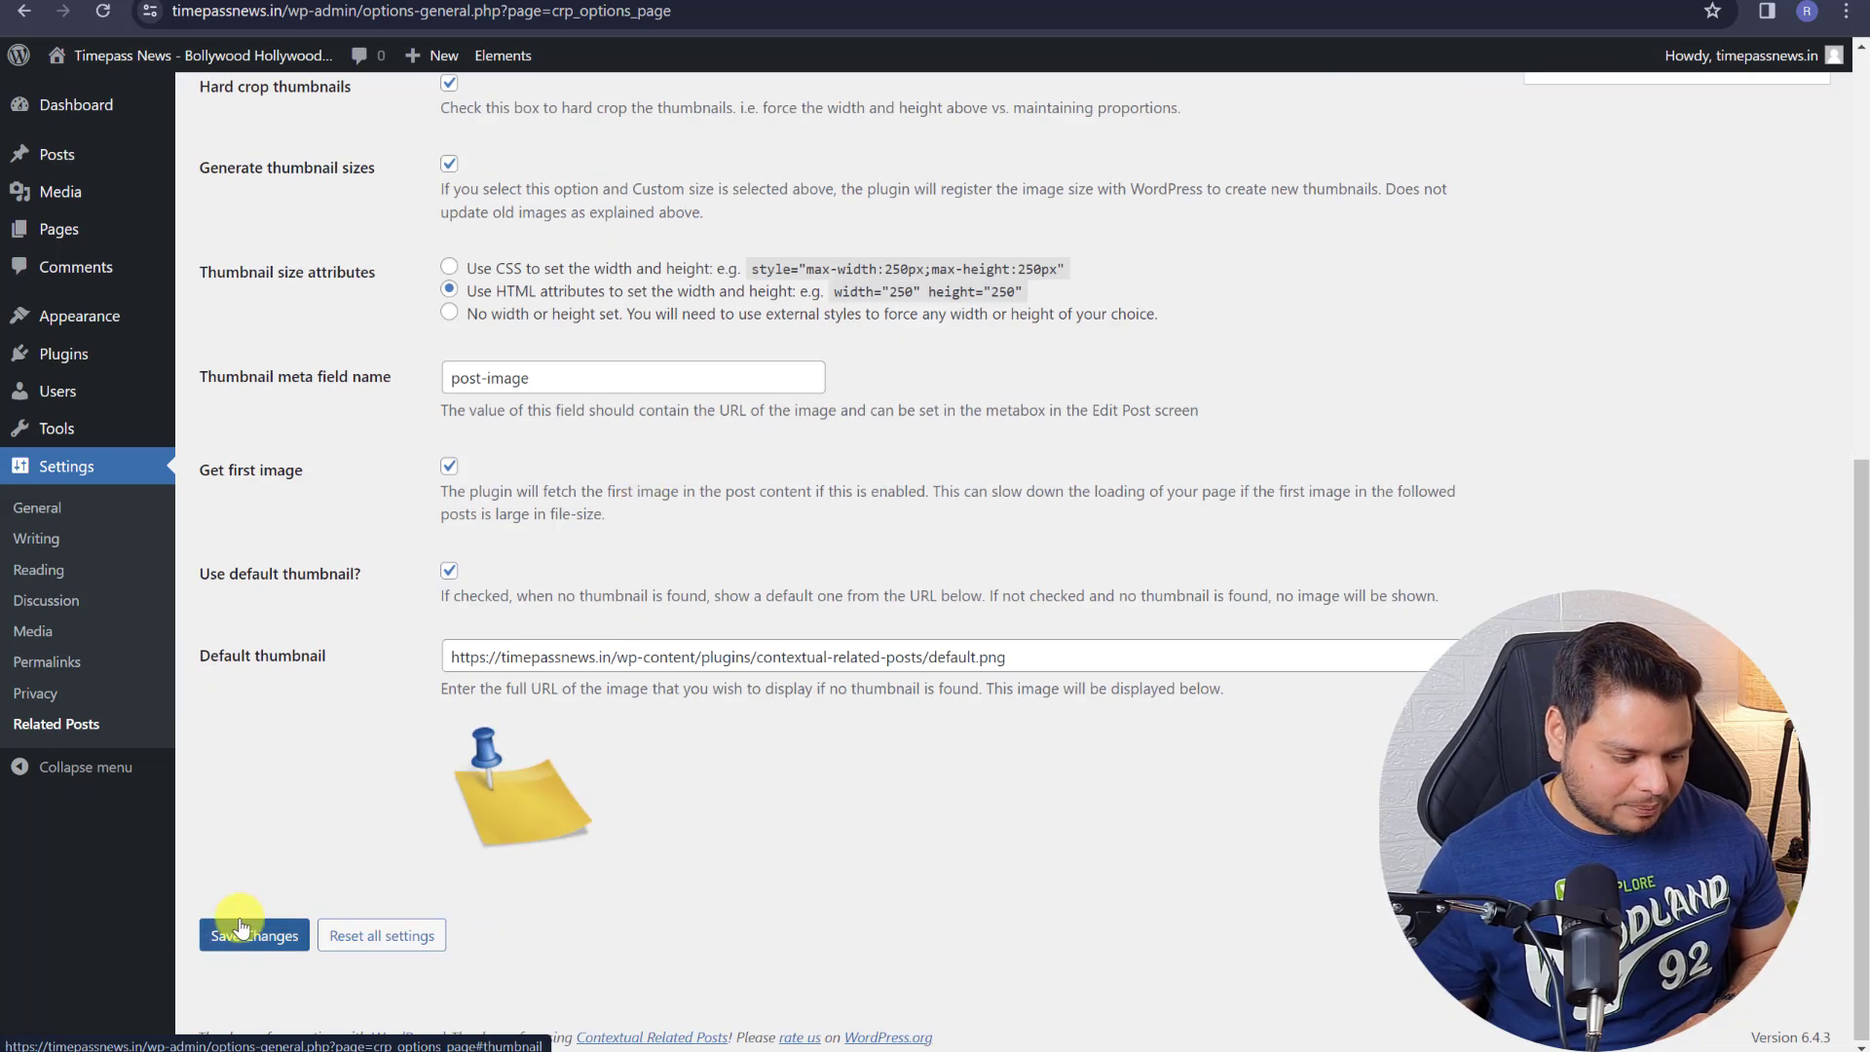
pyautogui.click(253, 932)
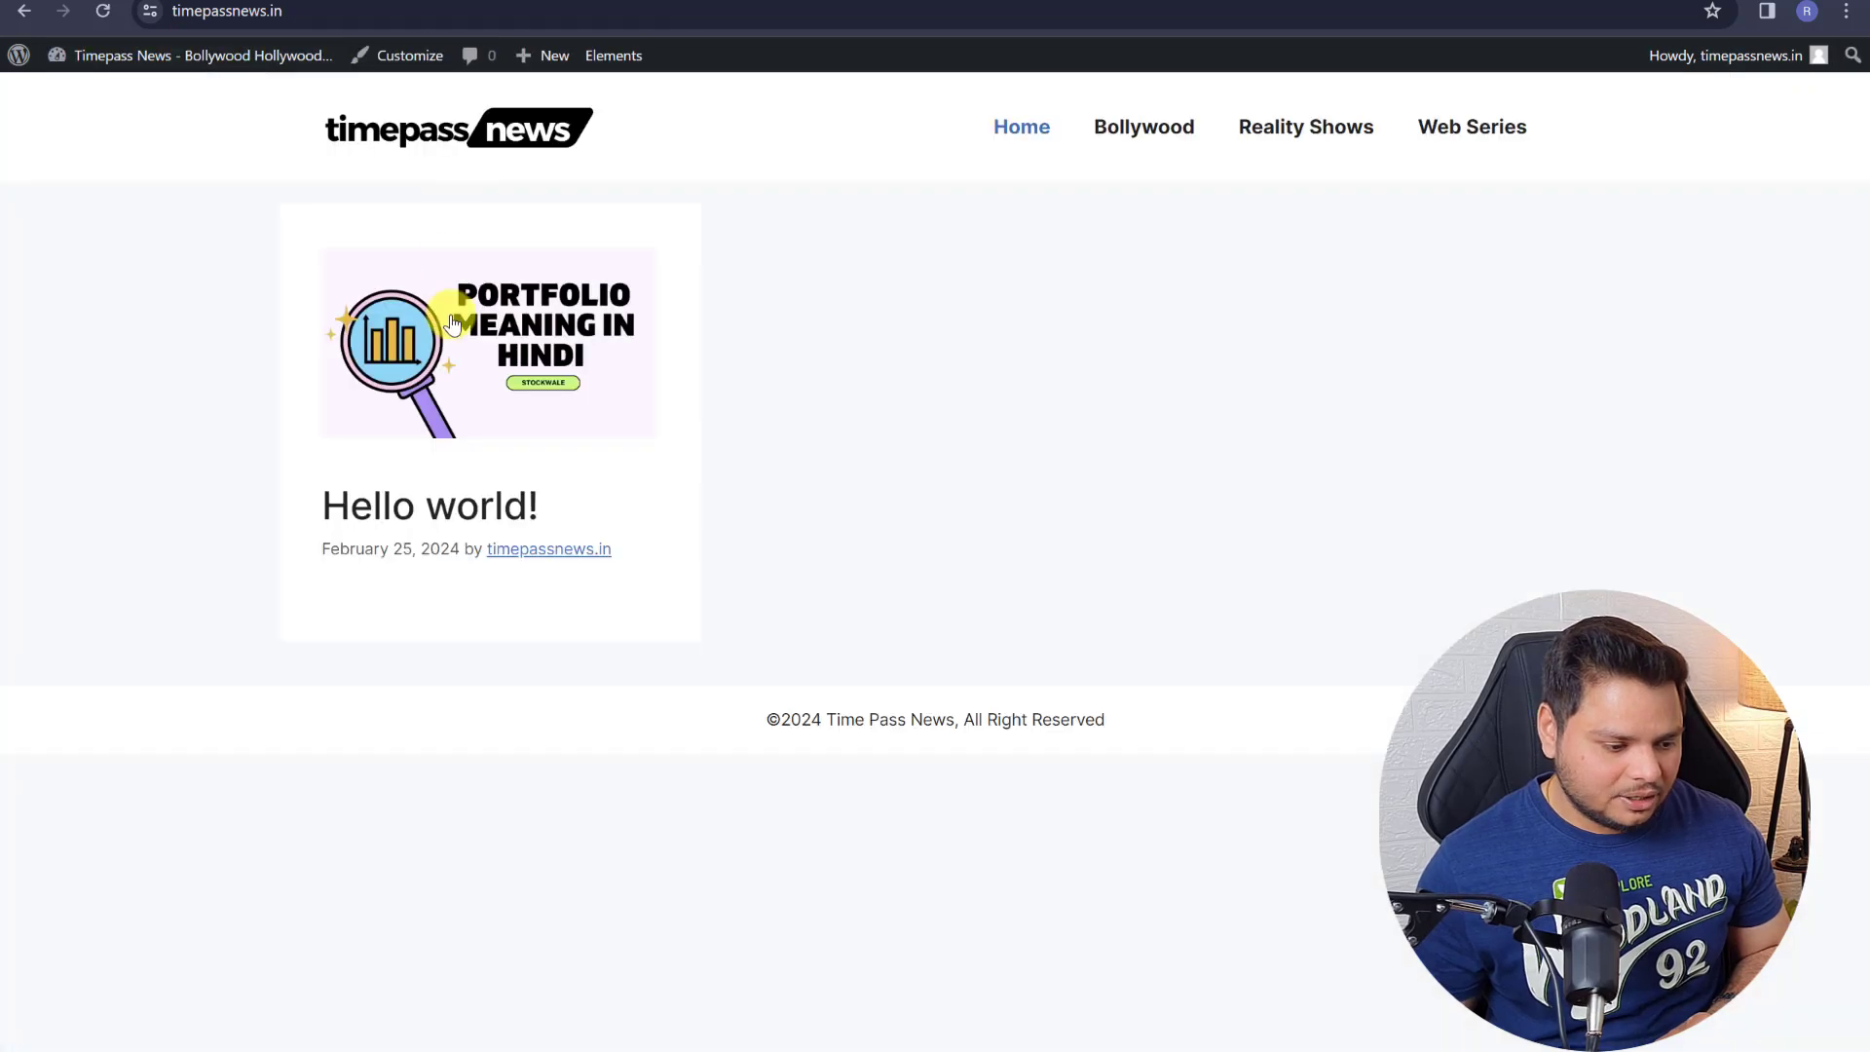
# - Open the "Hello world!" post on the live site and check below its content for a related posts section
pyautogui.click(451, 326)
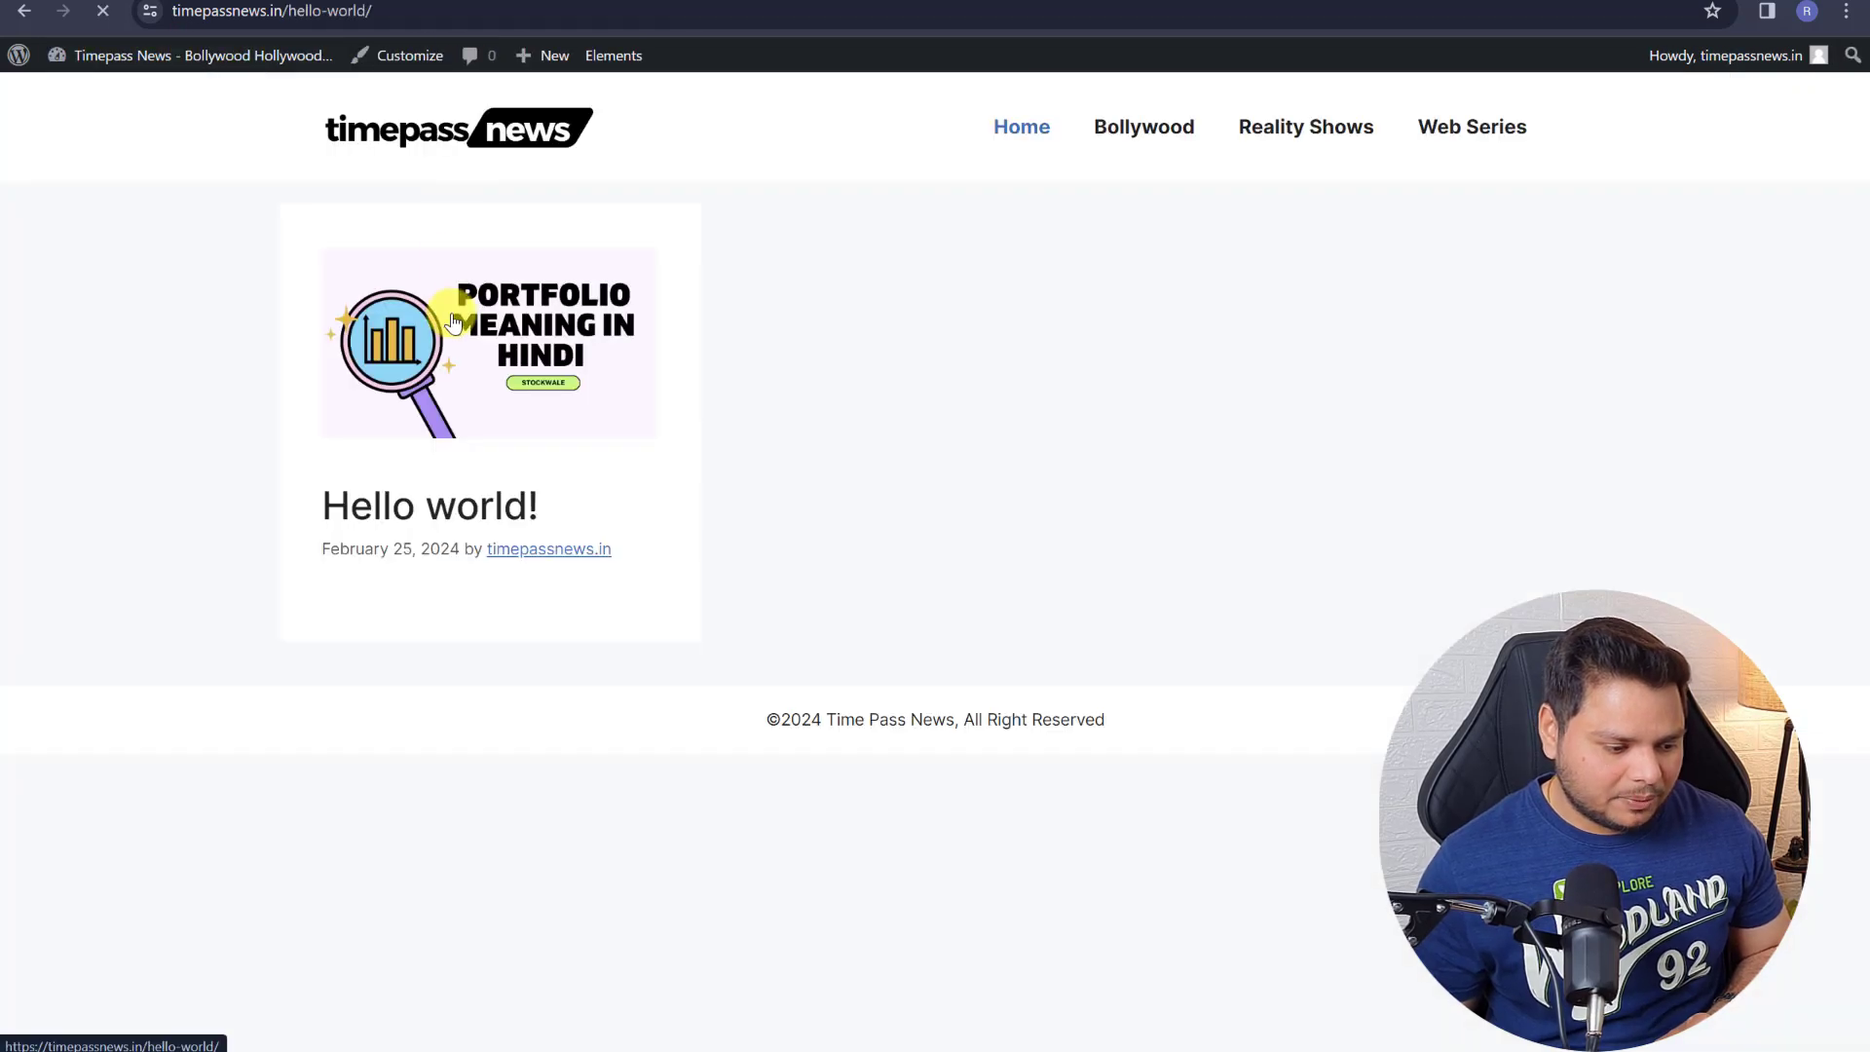
pyautogui.scroll(-10, 599, 258)
pyautogui.scroll(10, 601, 259)
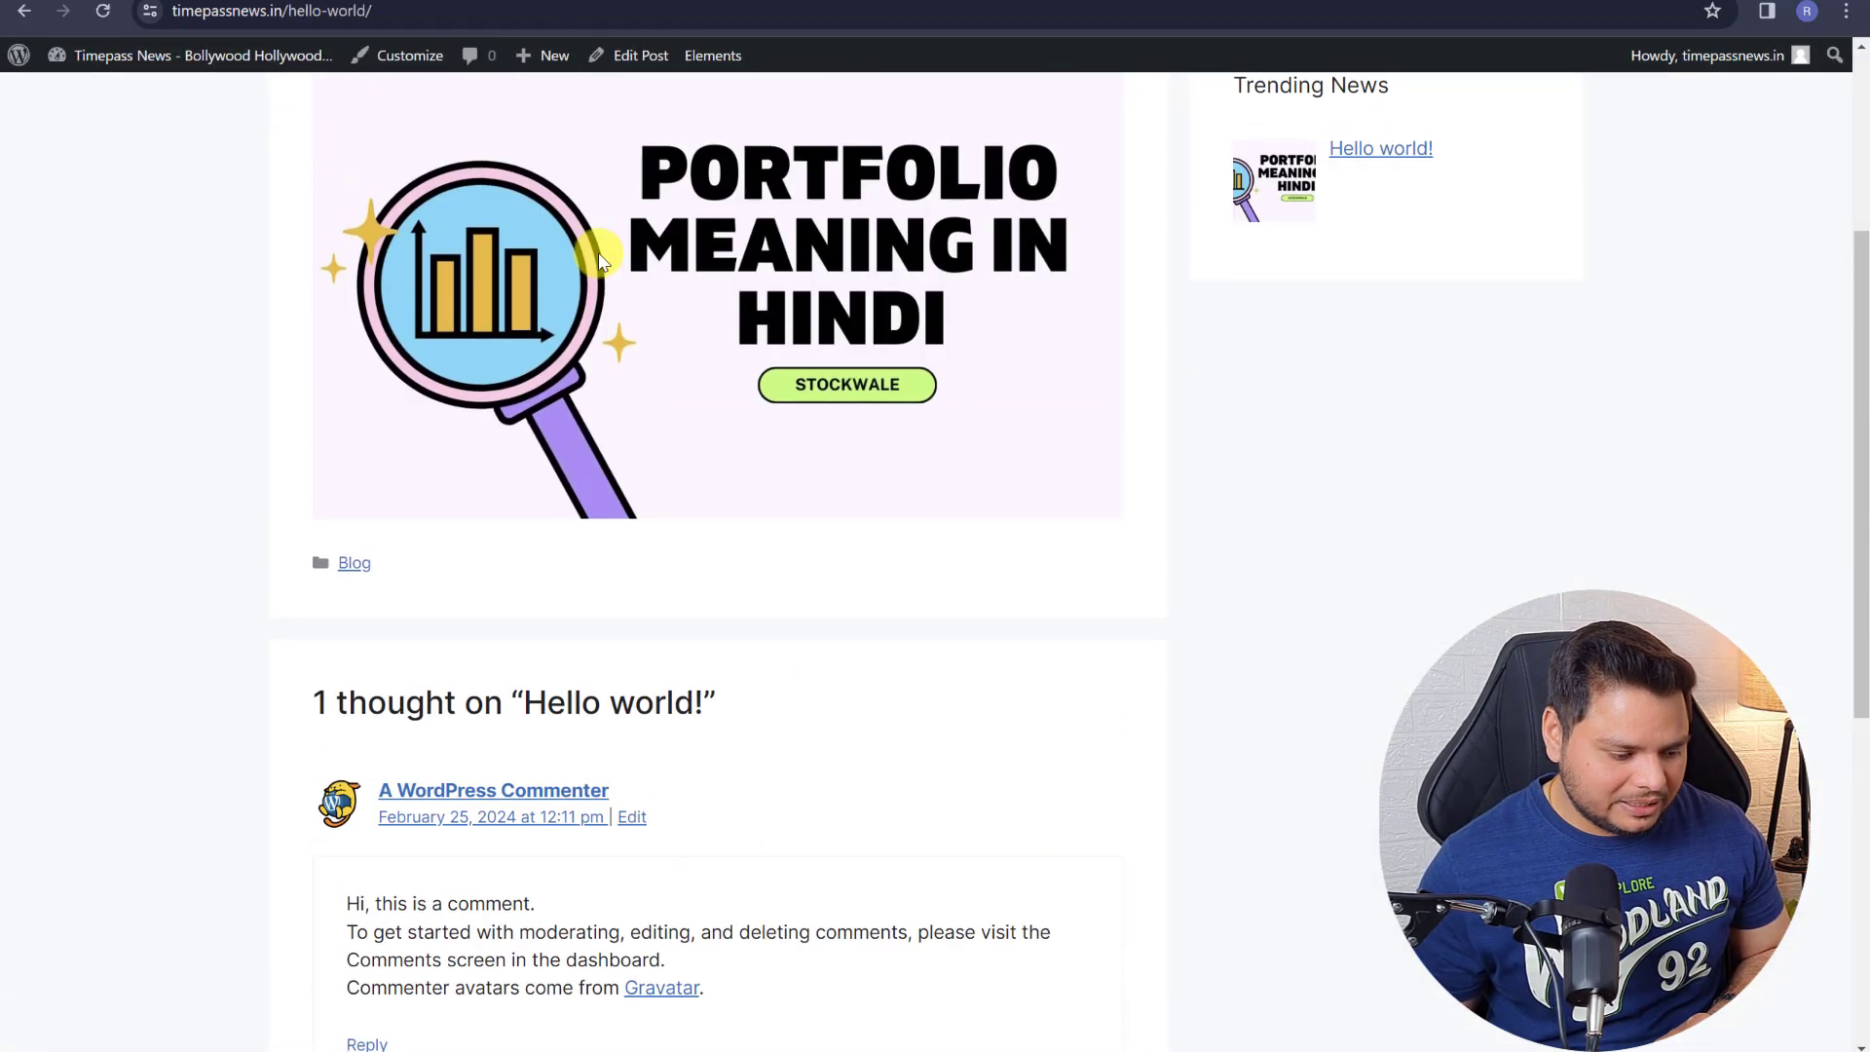
pyautogui.scroll(-1, 601, 261)
pyautogui.scroll(-9, 589, 259)
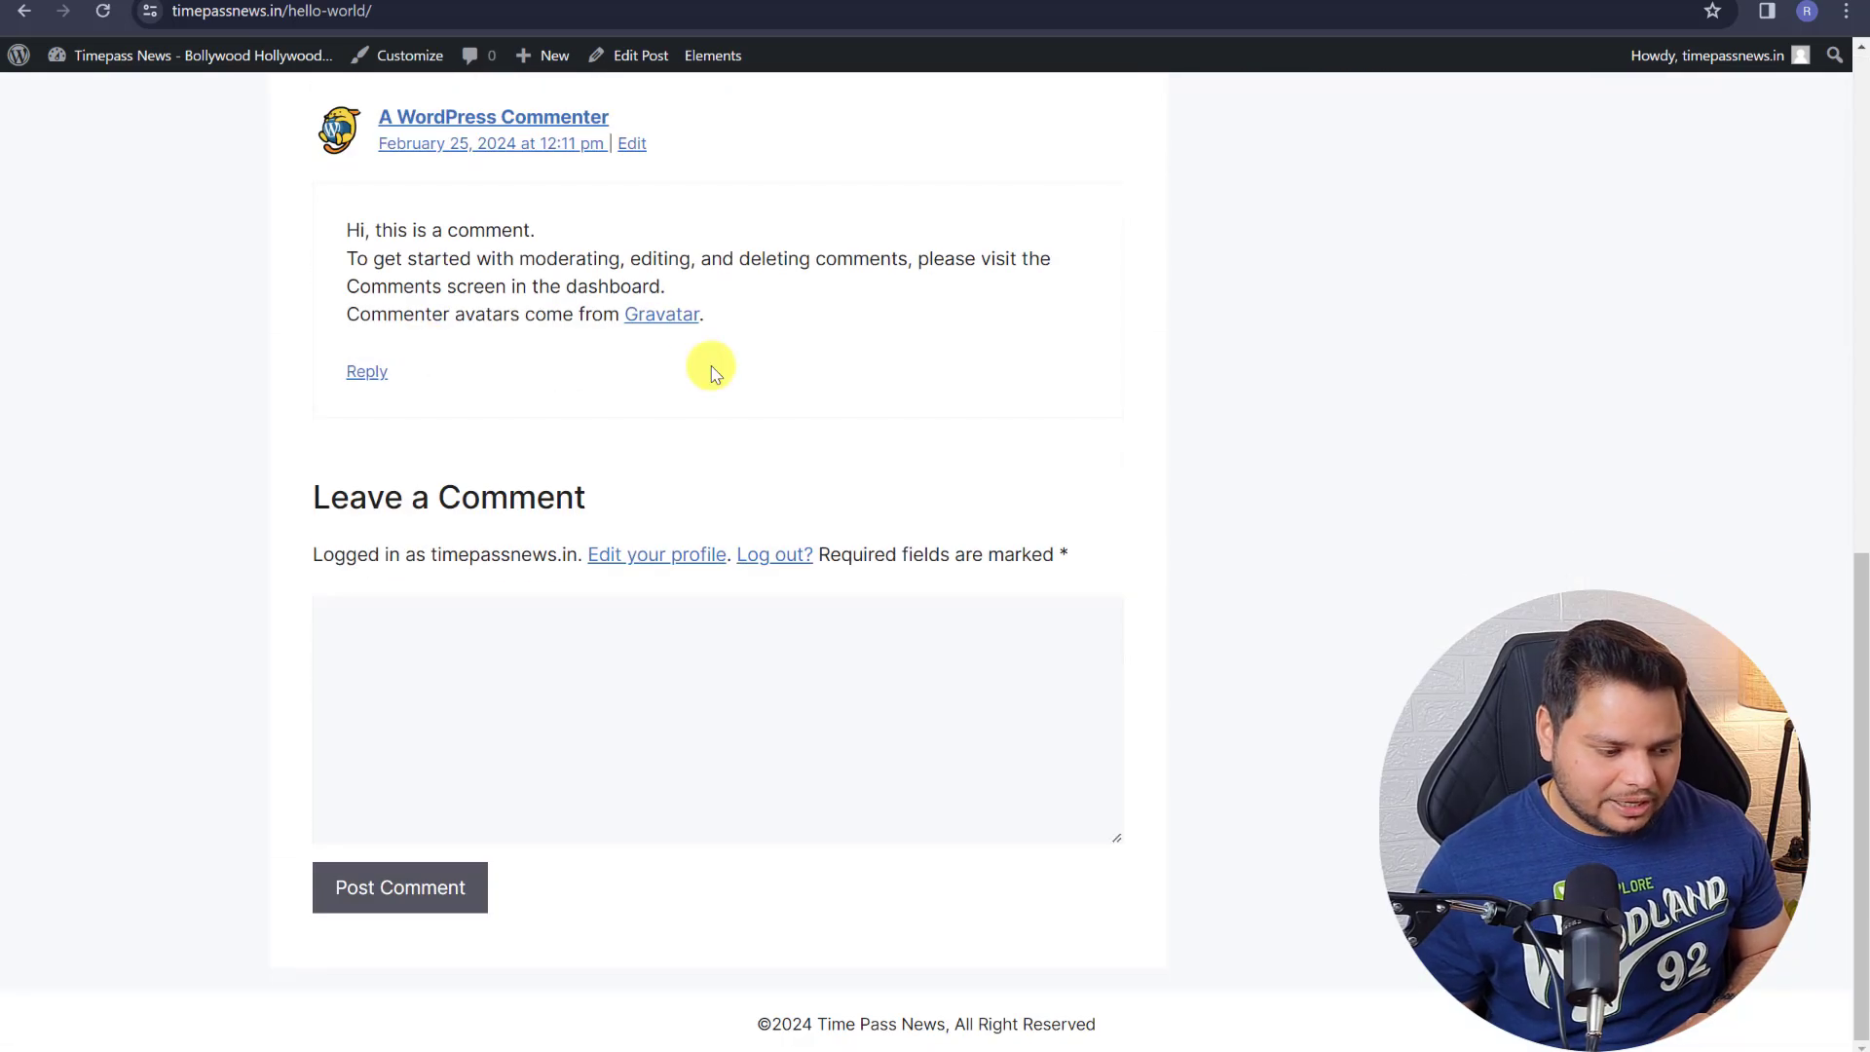
pyautogui.scroll(4, 697, 356)
pyautogui.scroll(-5, 682, 346)
pyautogui.scroll(8, 682, 346)
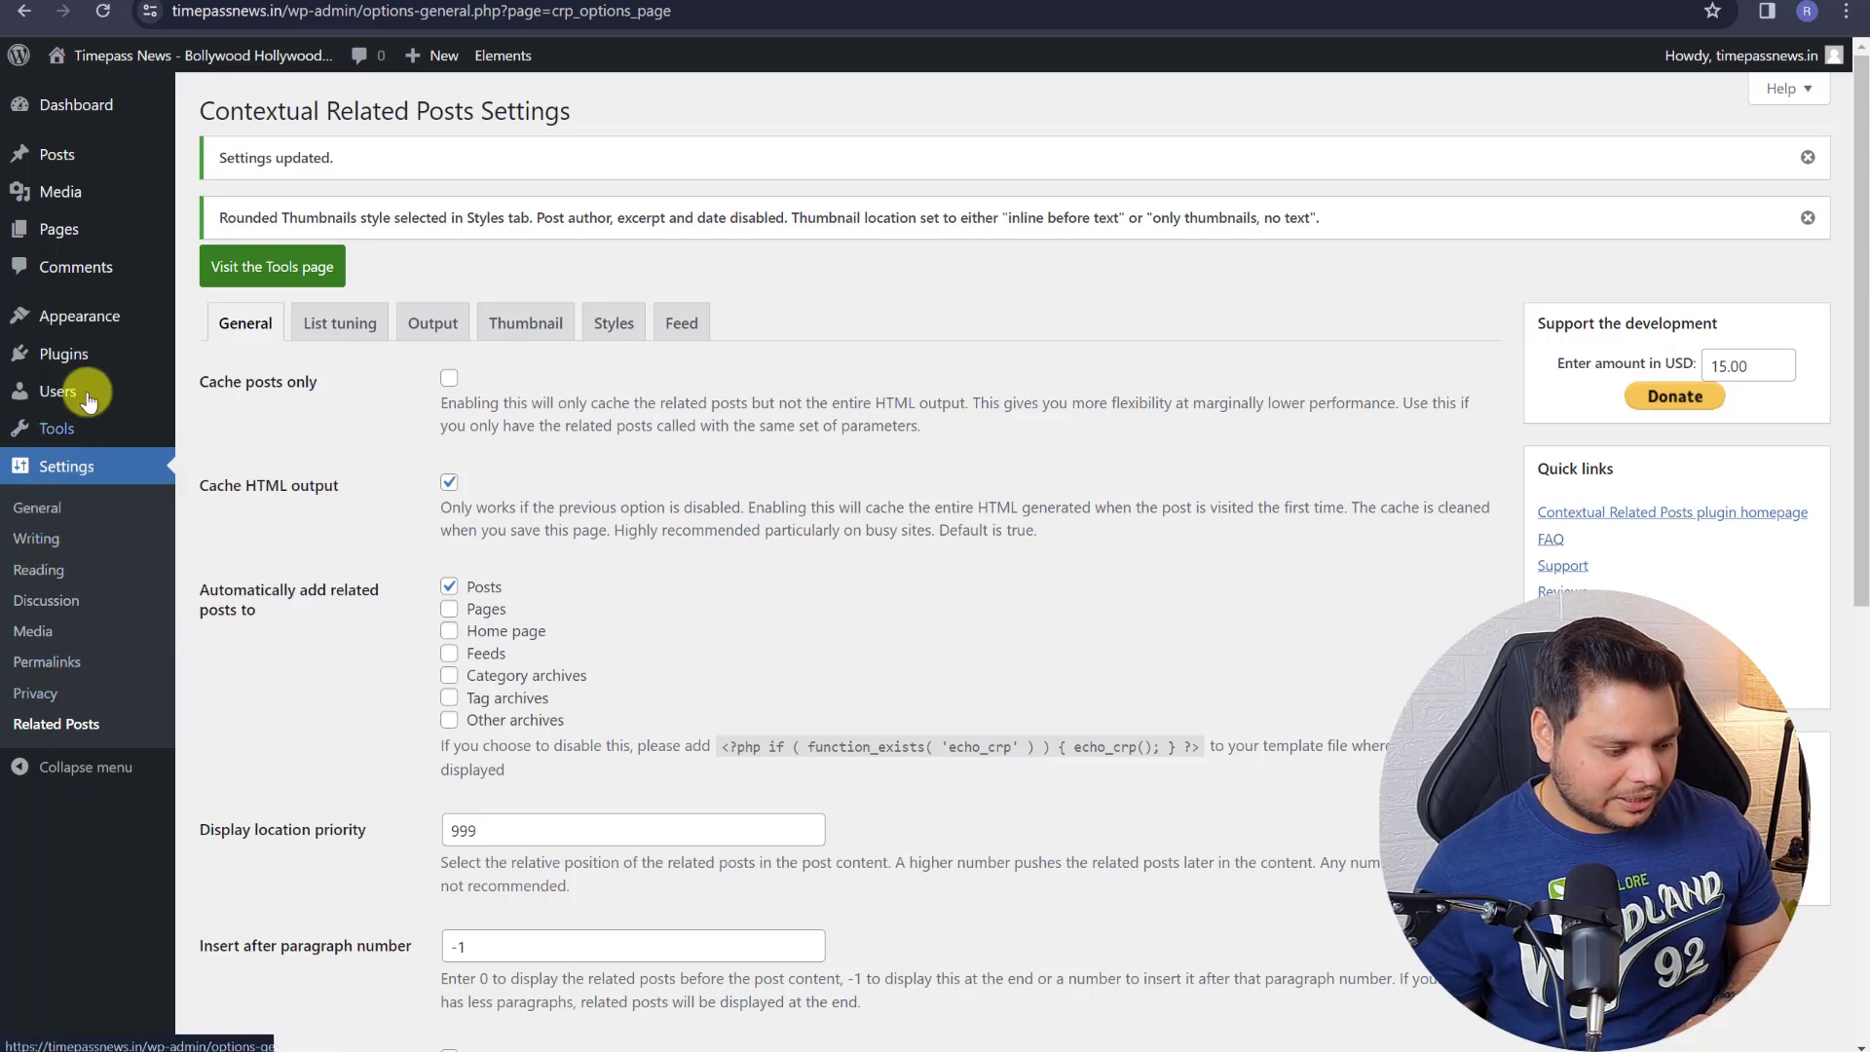
# - Search the new plugins for "web stories" and install the Web Stories plugin by Google
pyautogui.moveTo(78, 362)
pyautogui.click(209, 397)
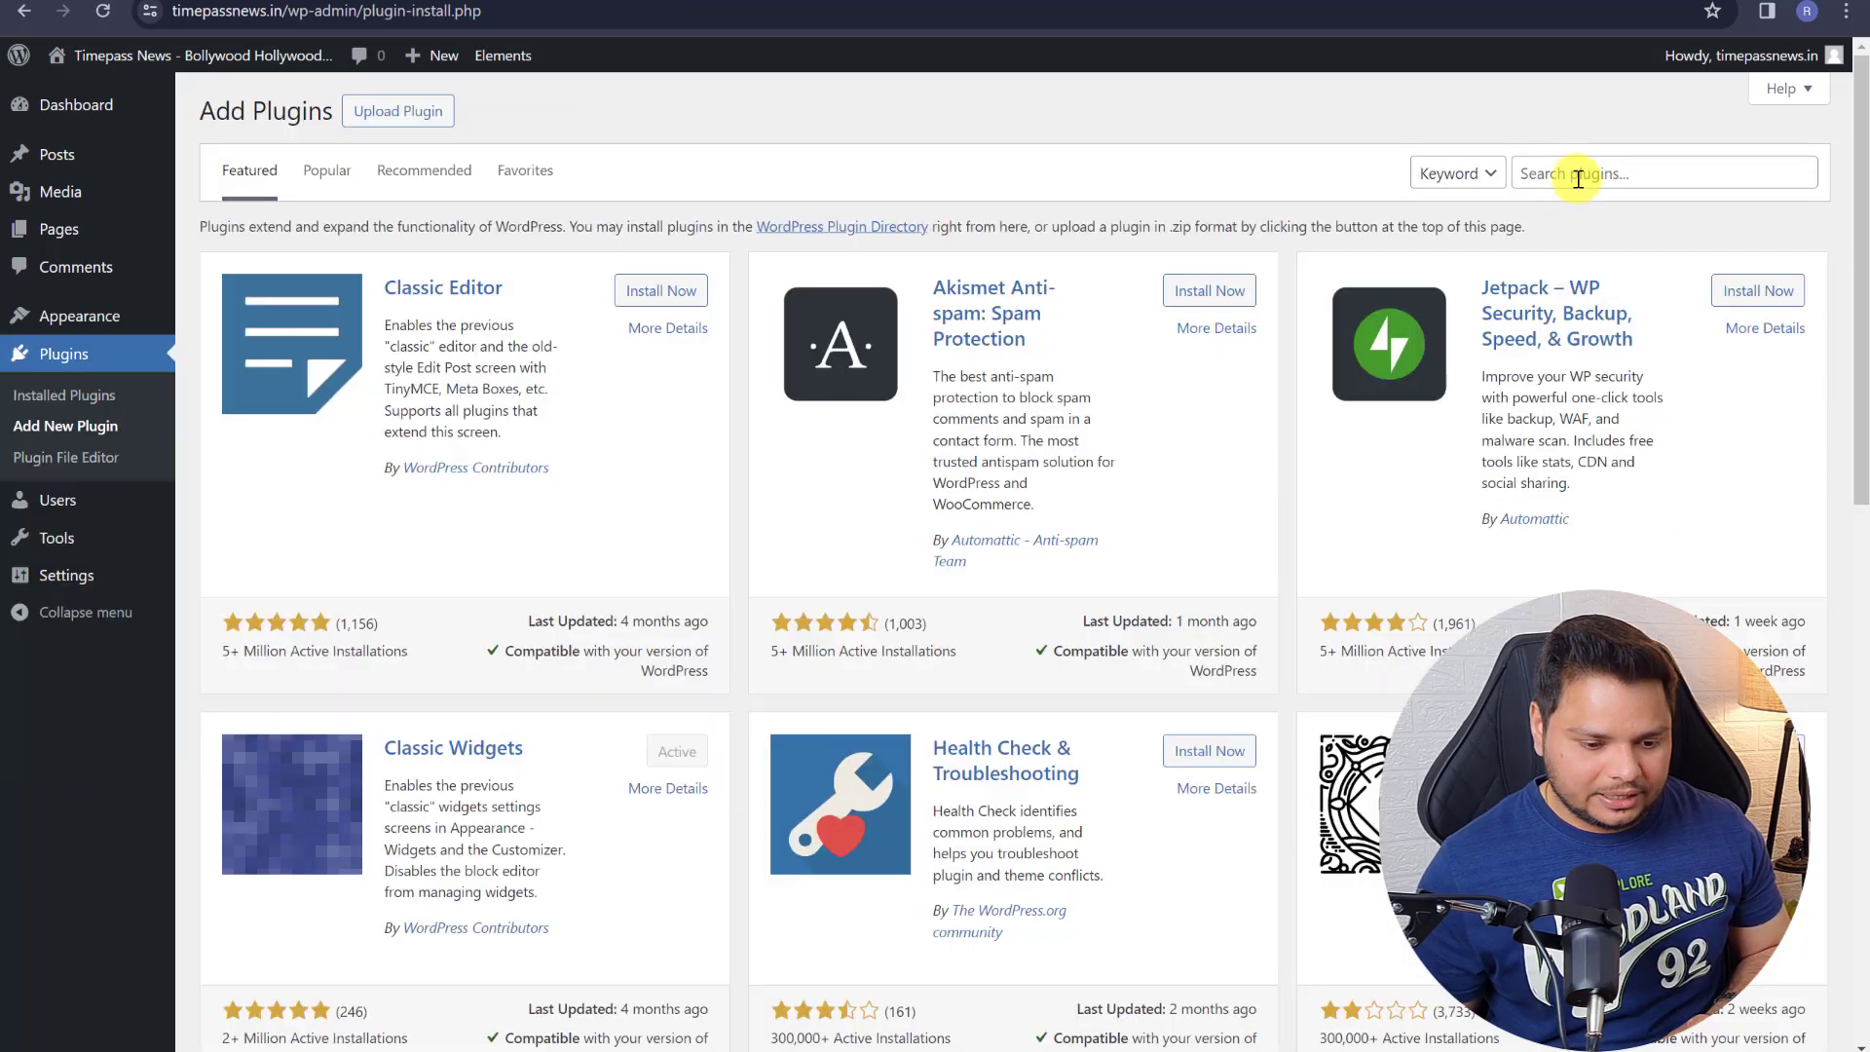
pyautogui.click(1572, 173)
pyautogui.write('web sto')
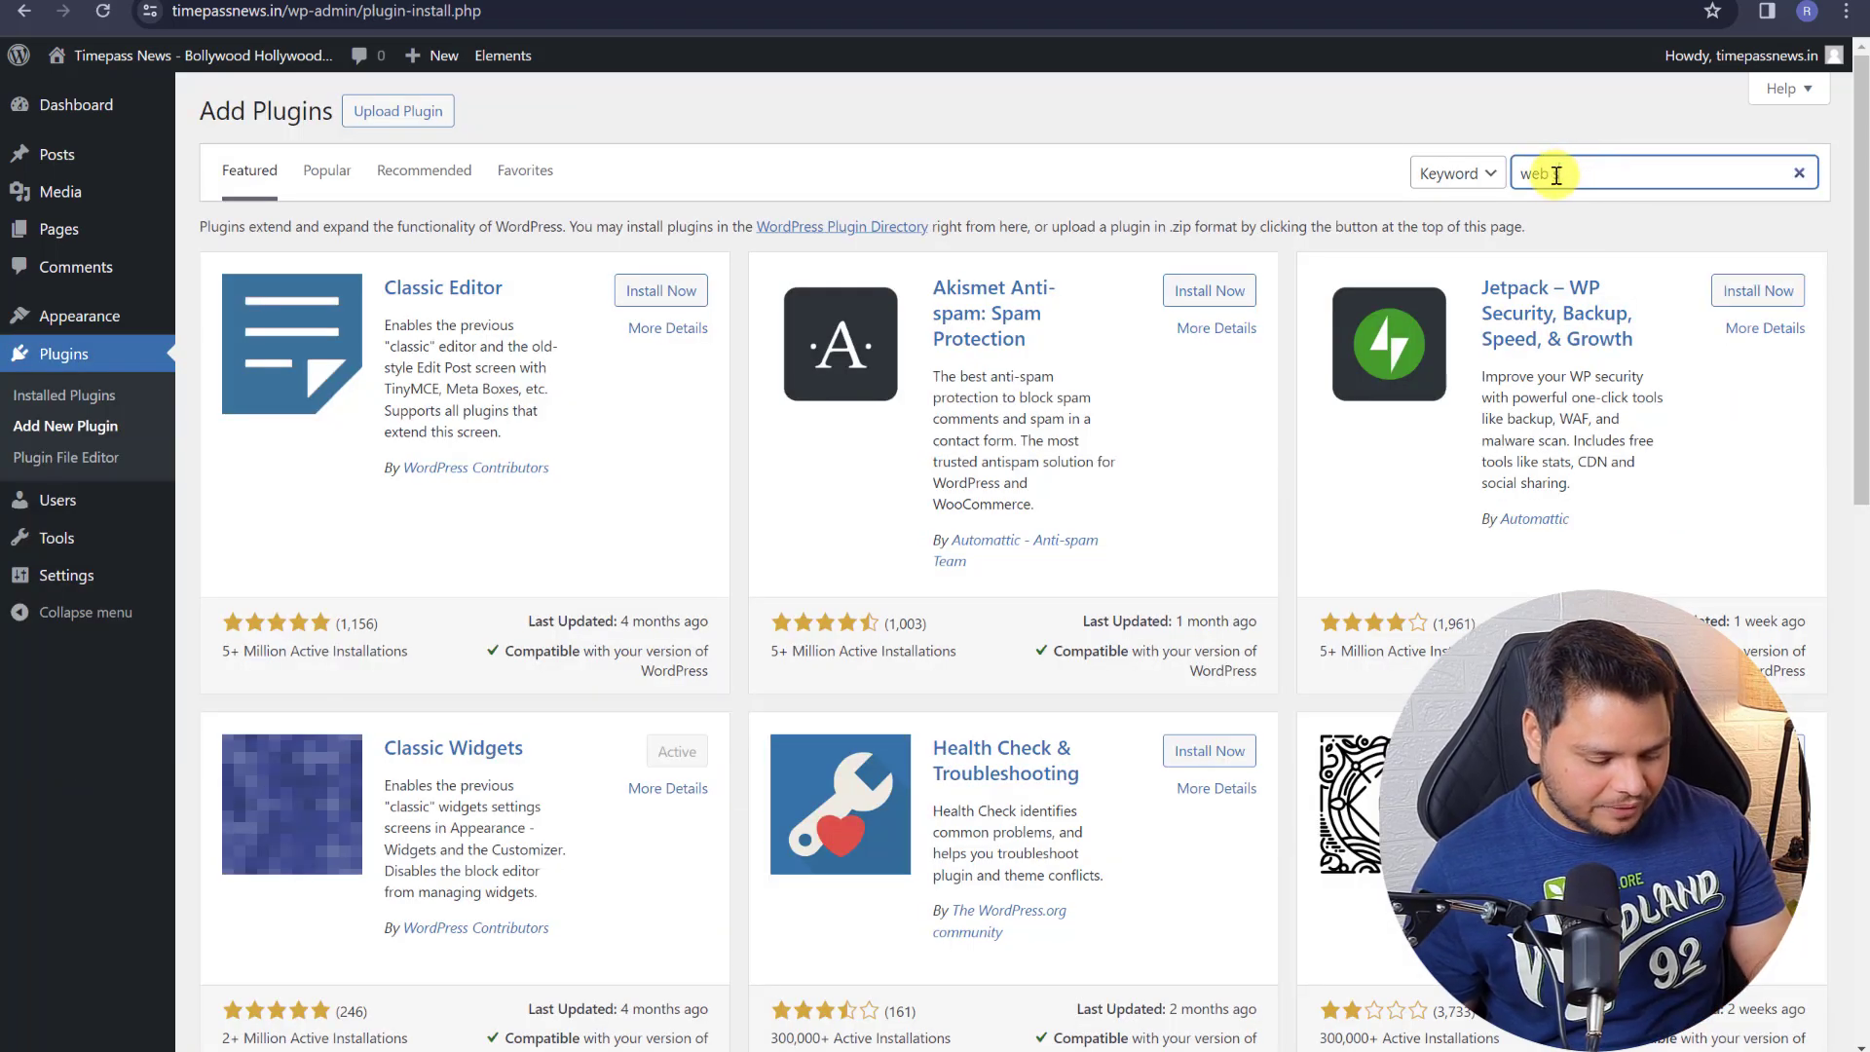
pyautogui.write('ries')
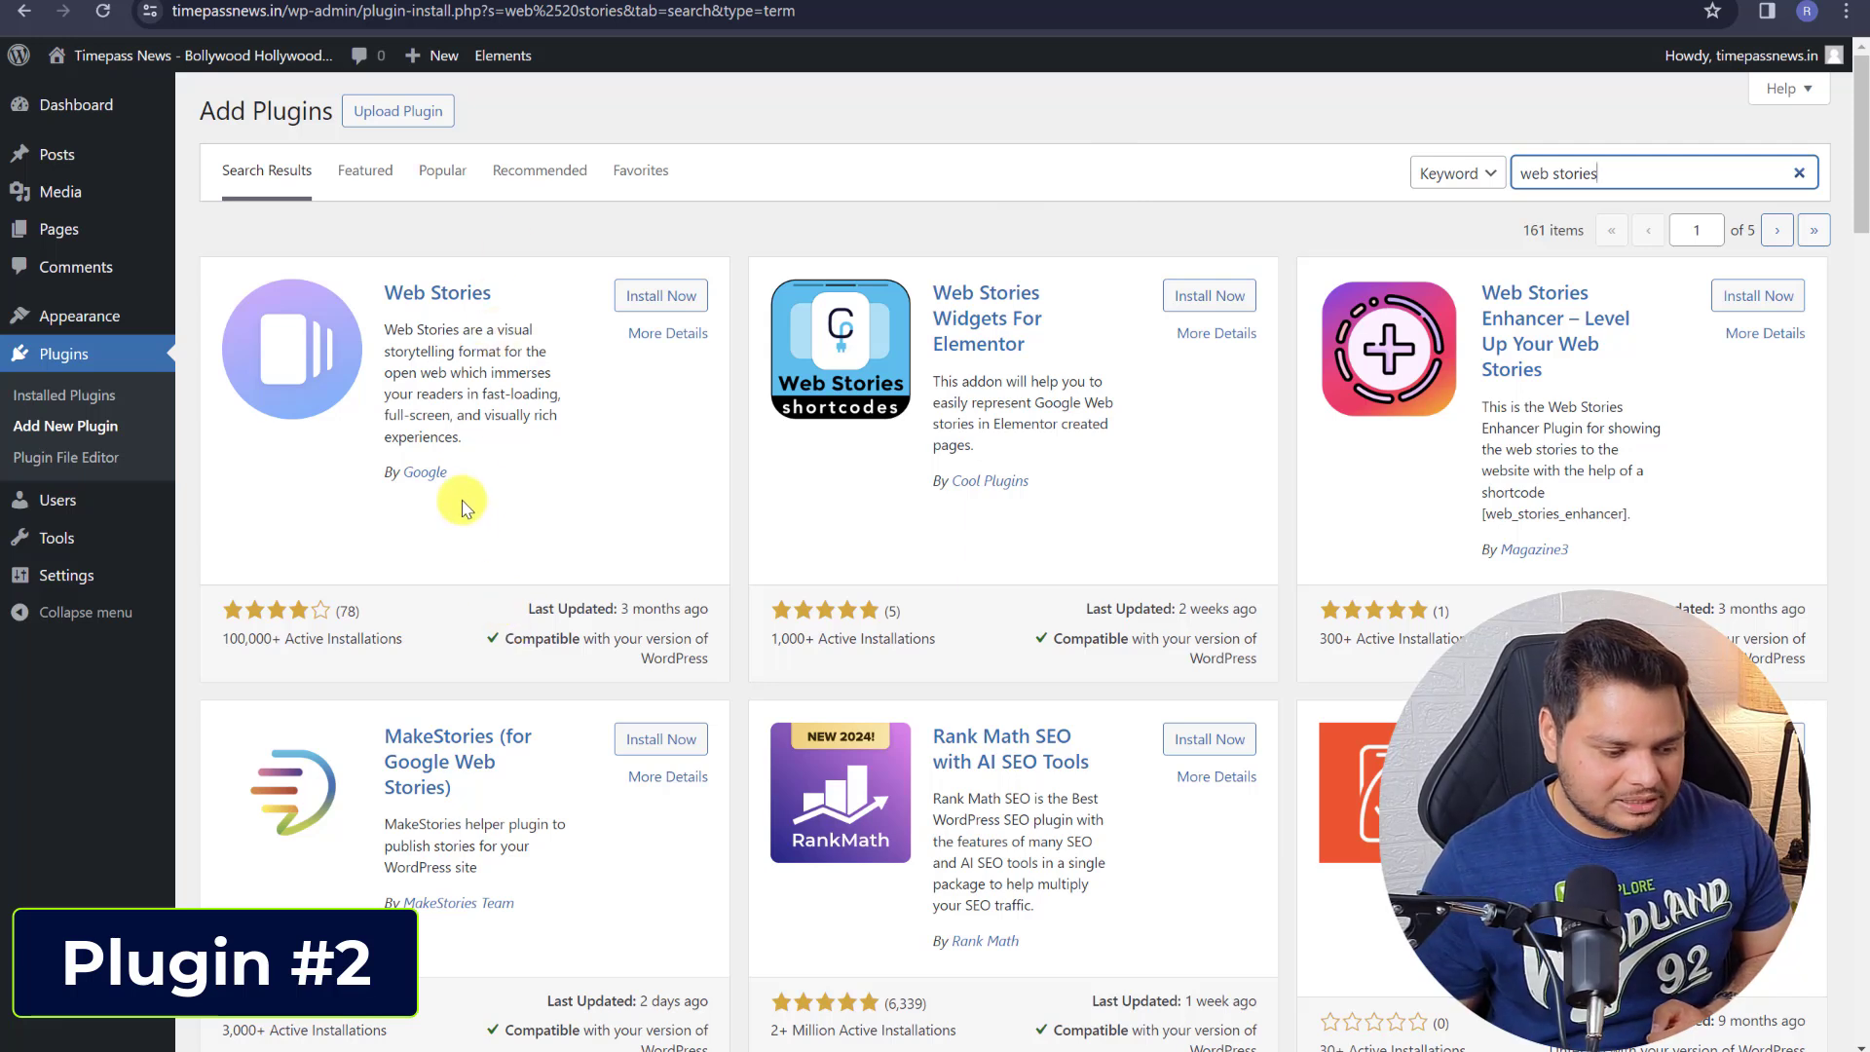
pyautogui.moveTo(454, 473); pyautogui.dragTo(395, 472)
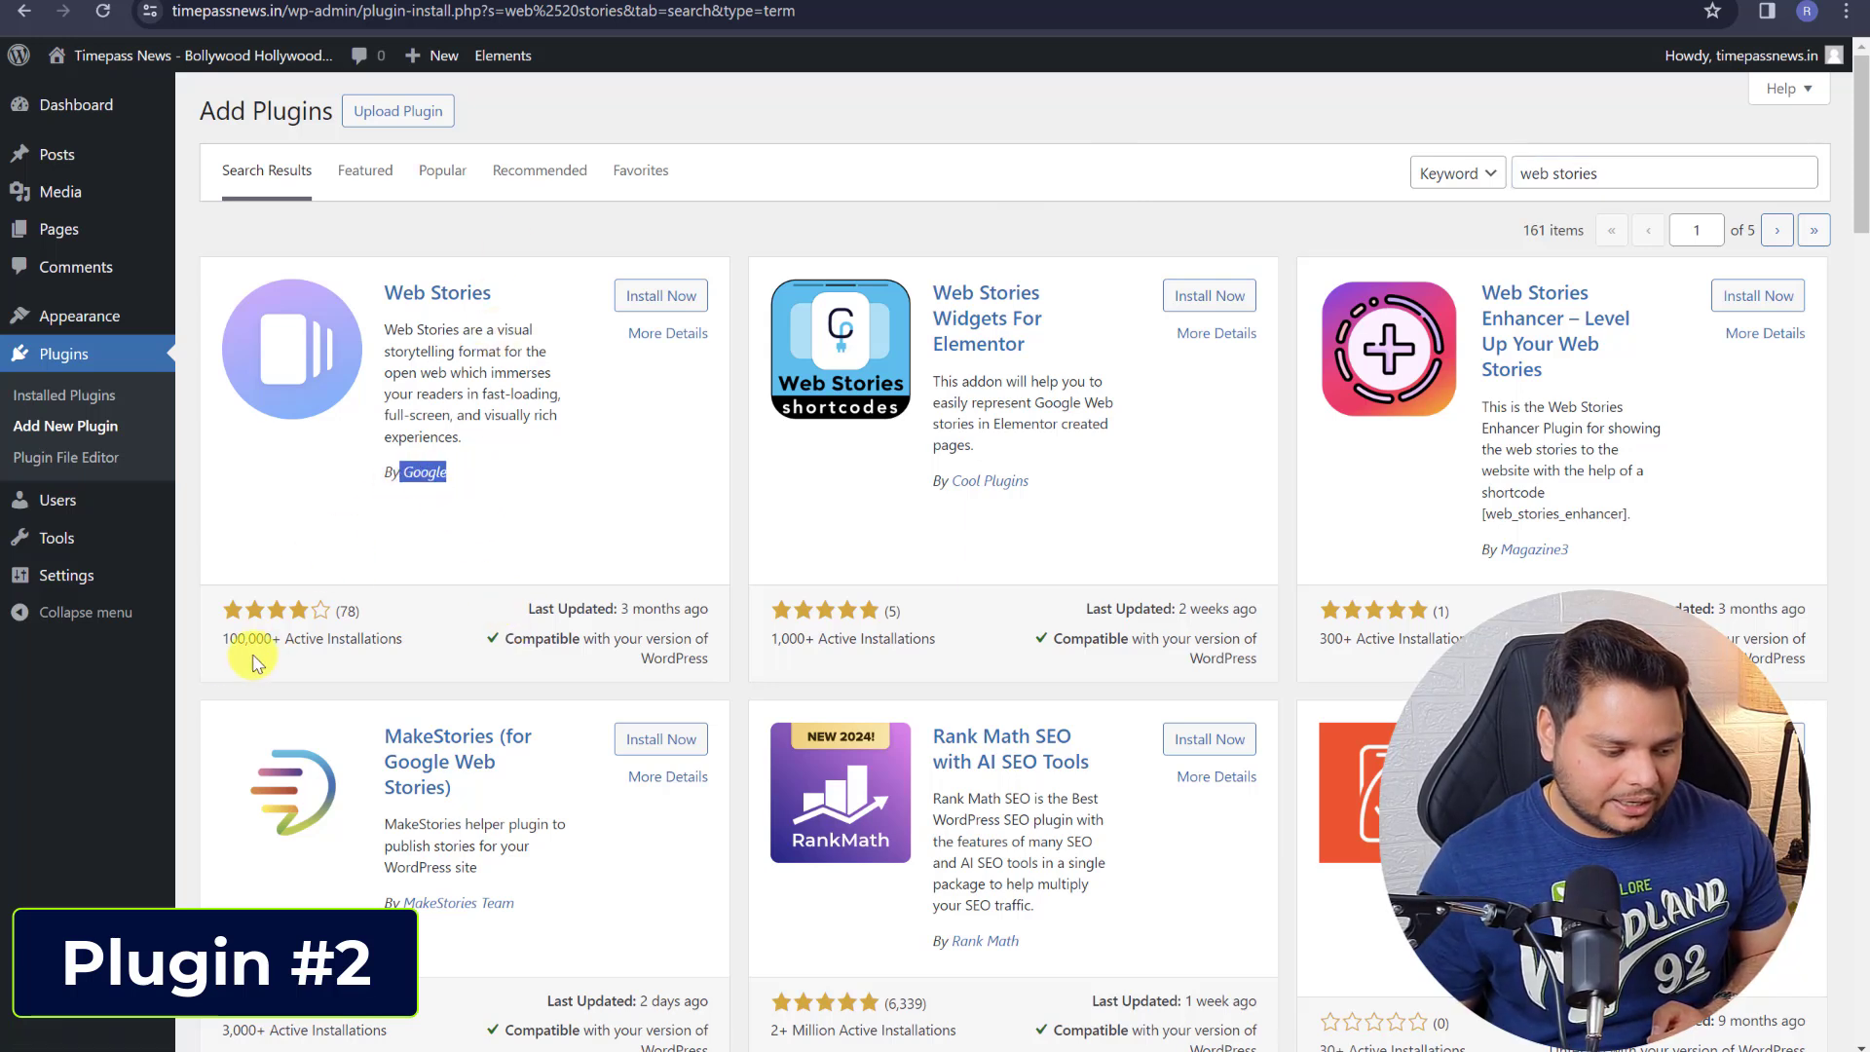
pyautogui.click(676, 298)
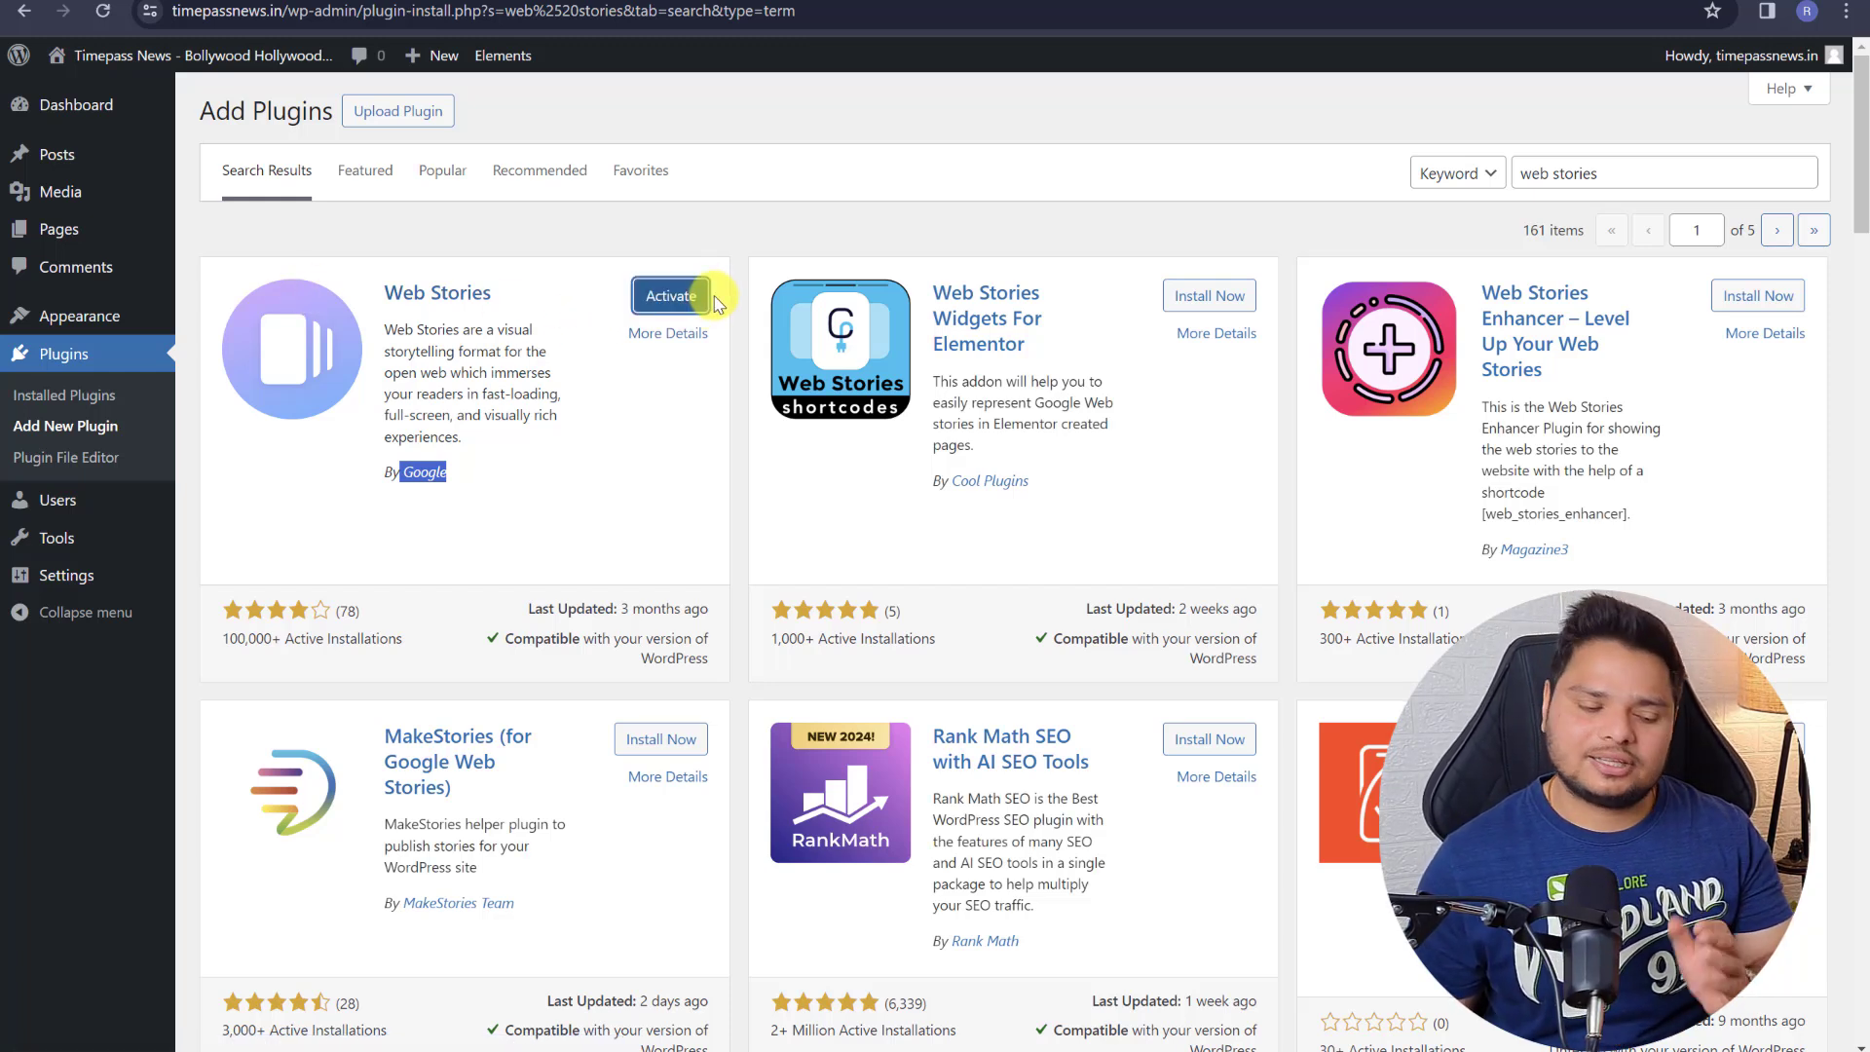
# - Search the new plugins for "site kit" and install Site Kit by Google
pyautogui.click(32, 355)
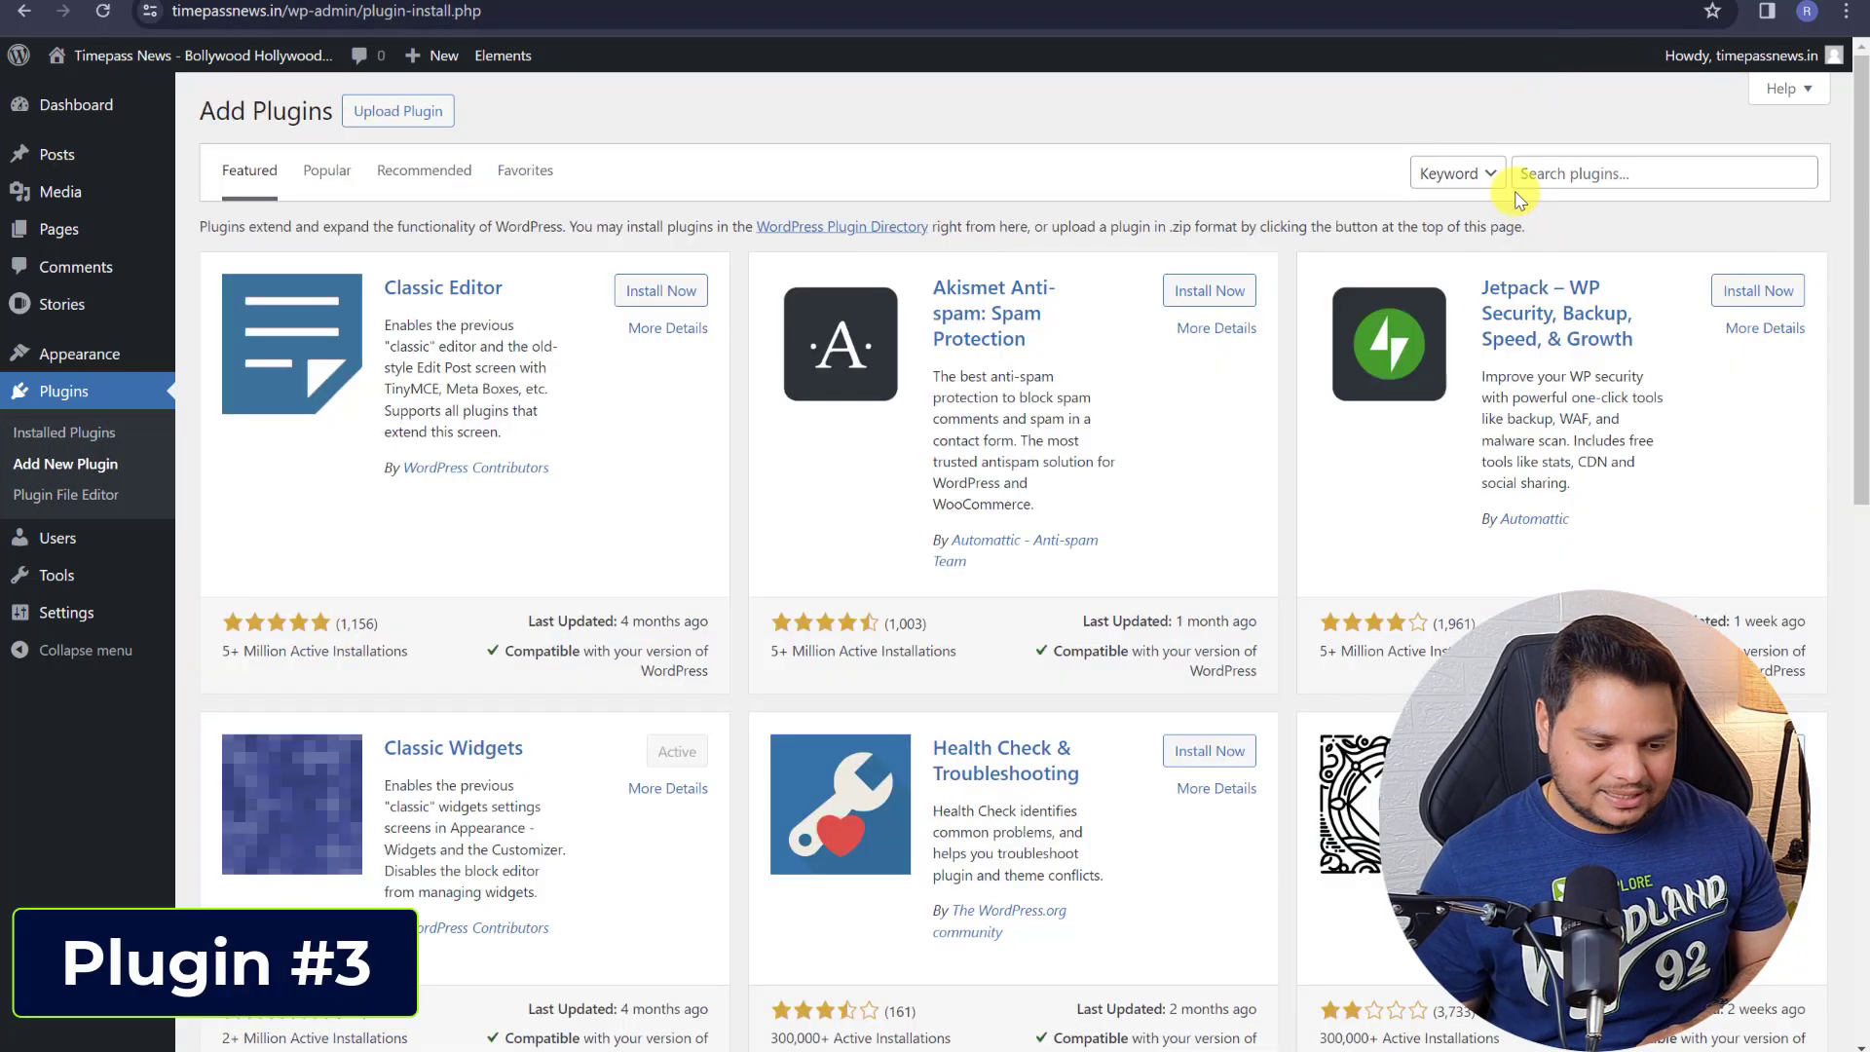
pyautogui.click(1574, 183)
pyautogui.write('site')
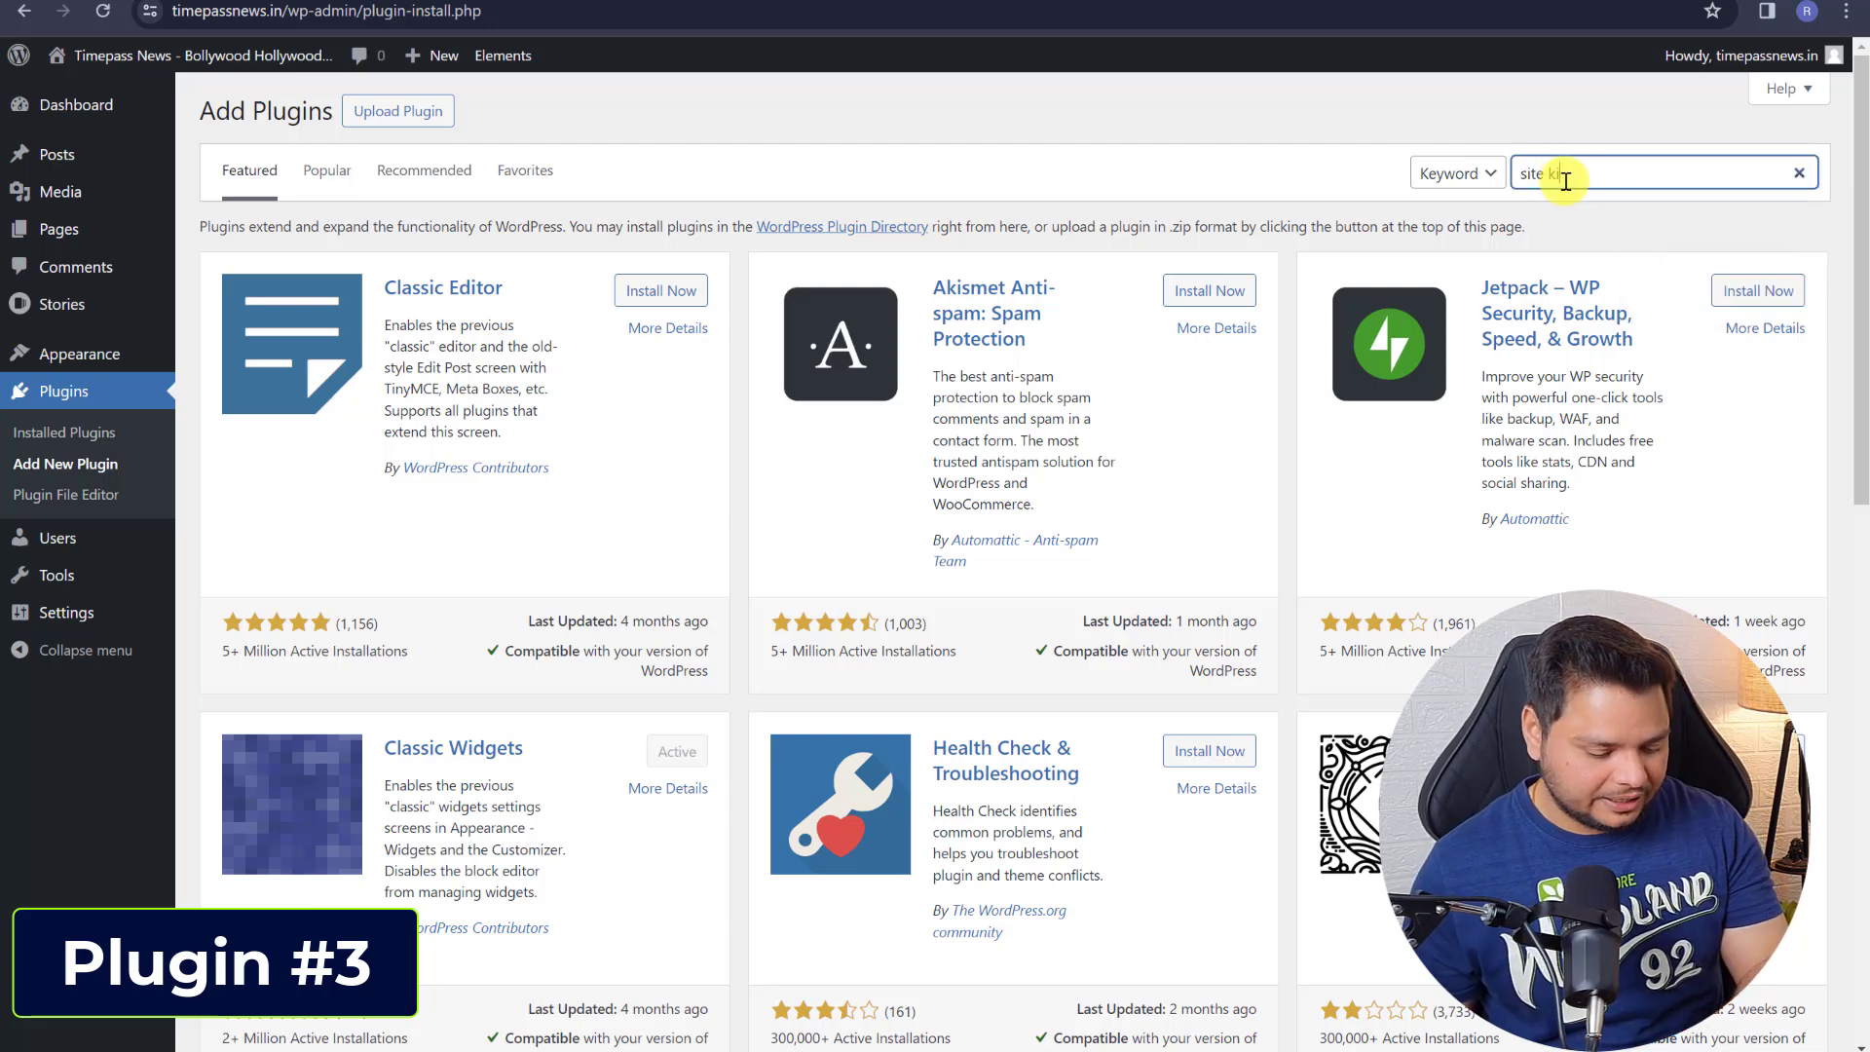
pyautogui.write(' kit')
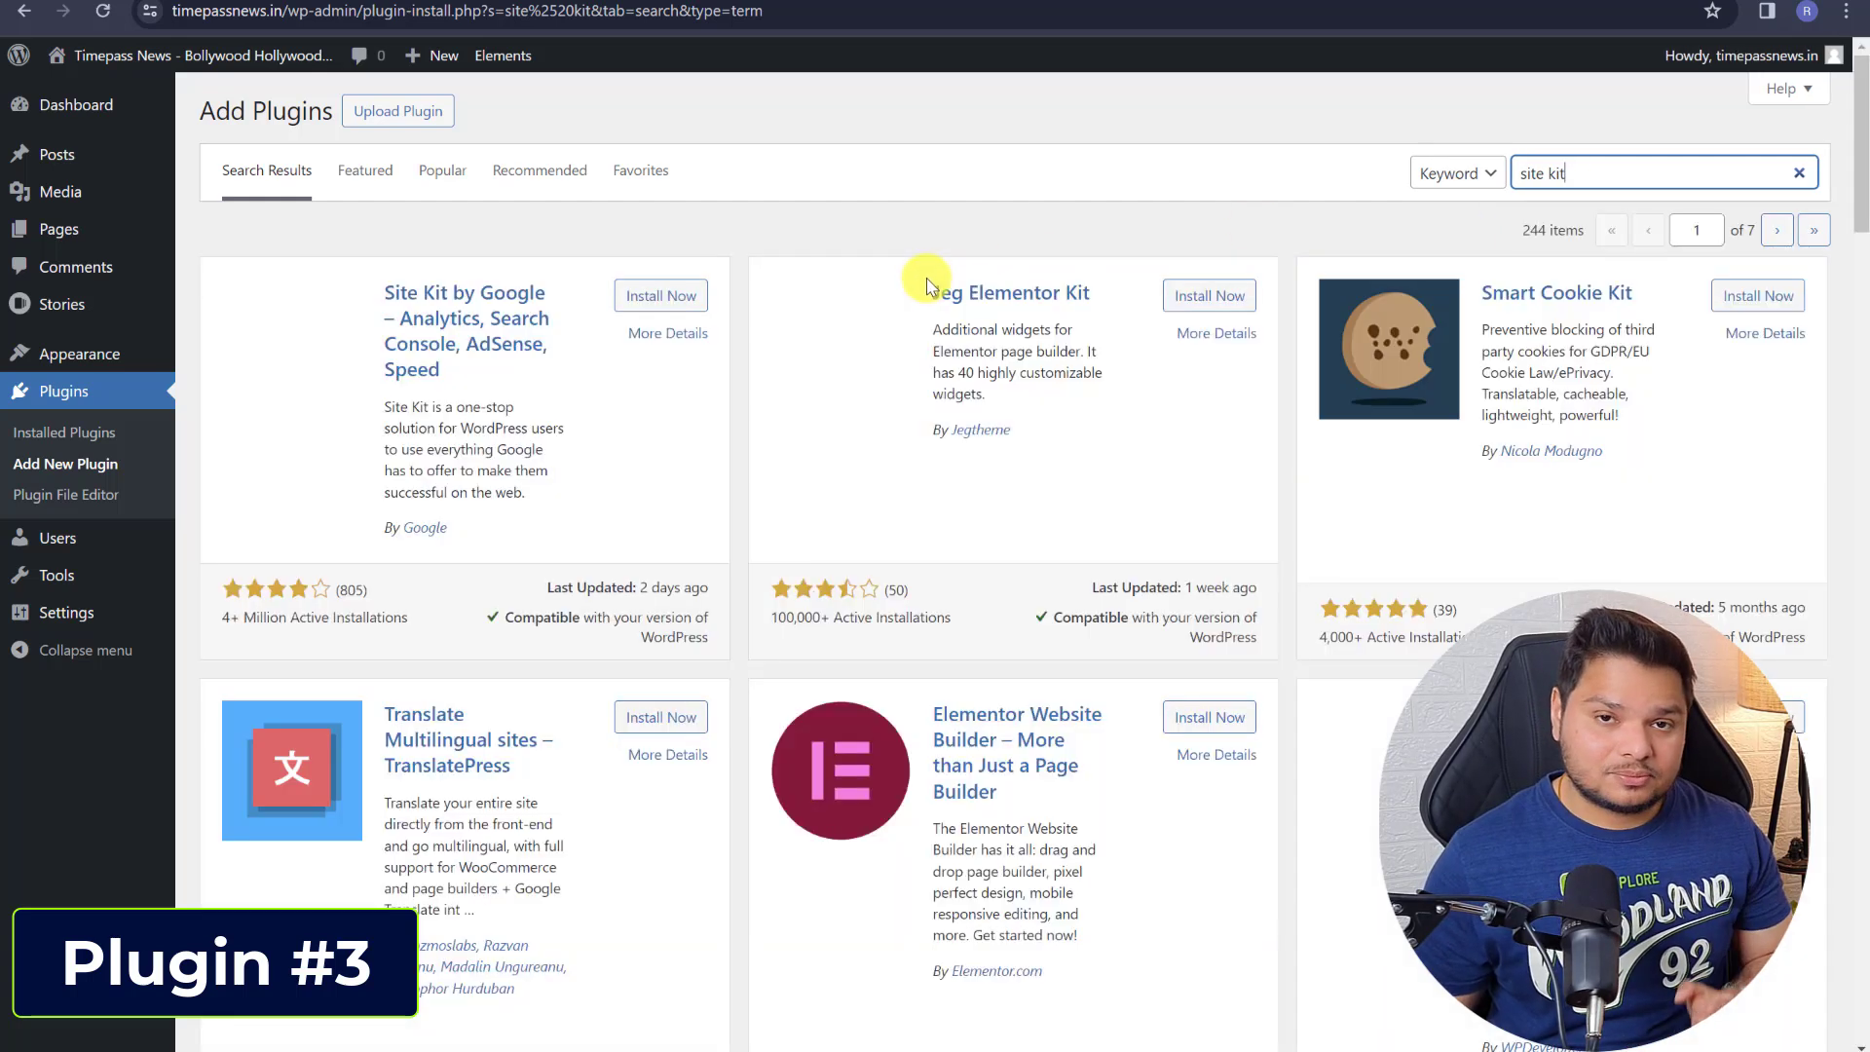
pyautogui.click(694, 295)
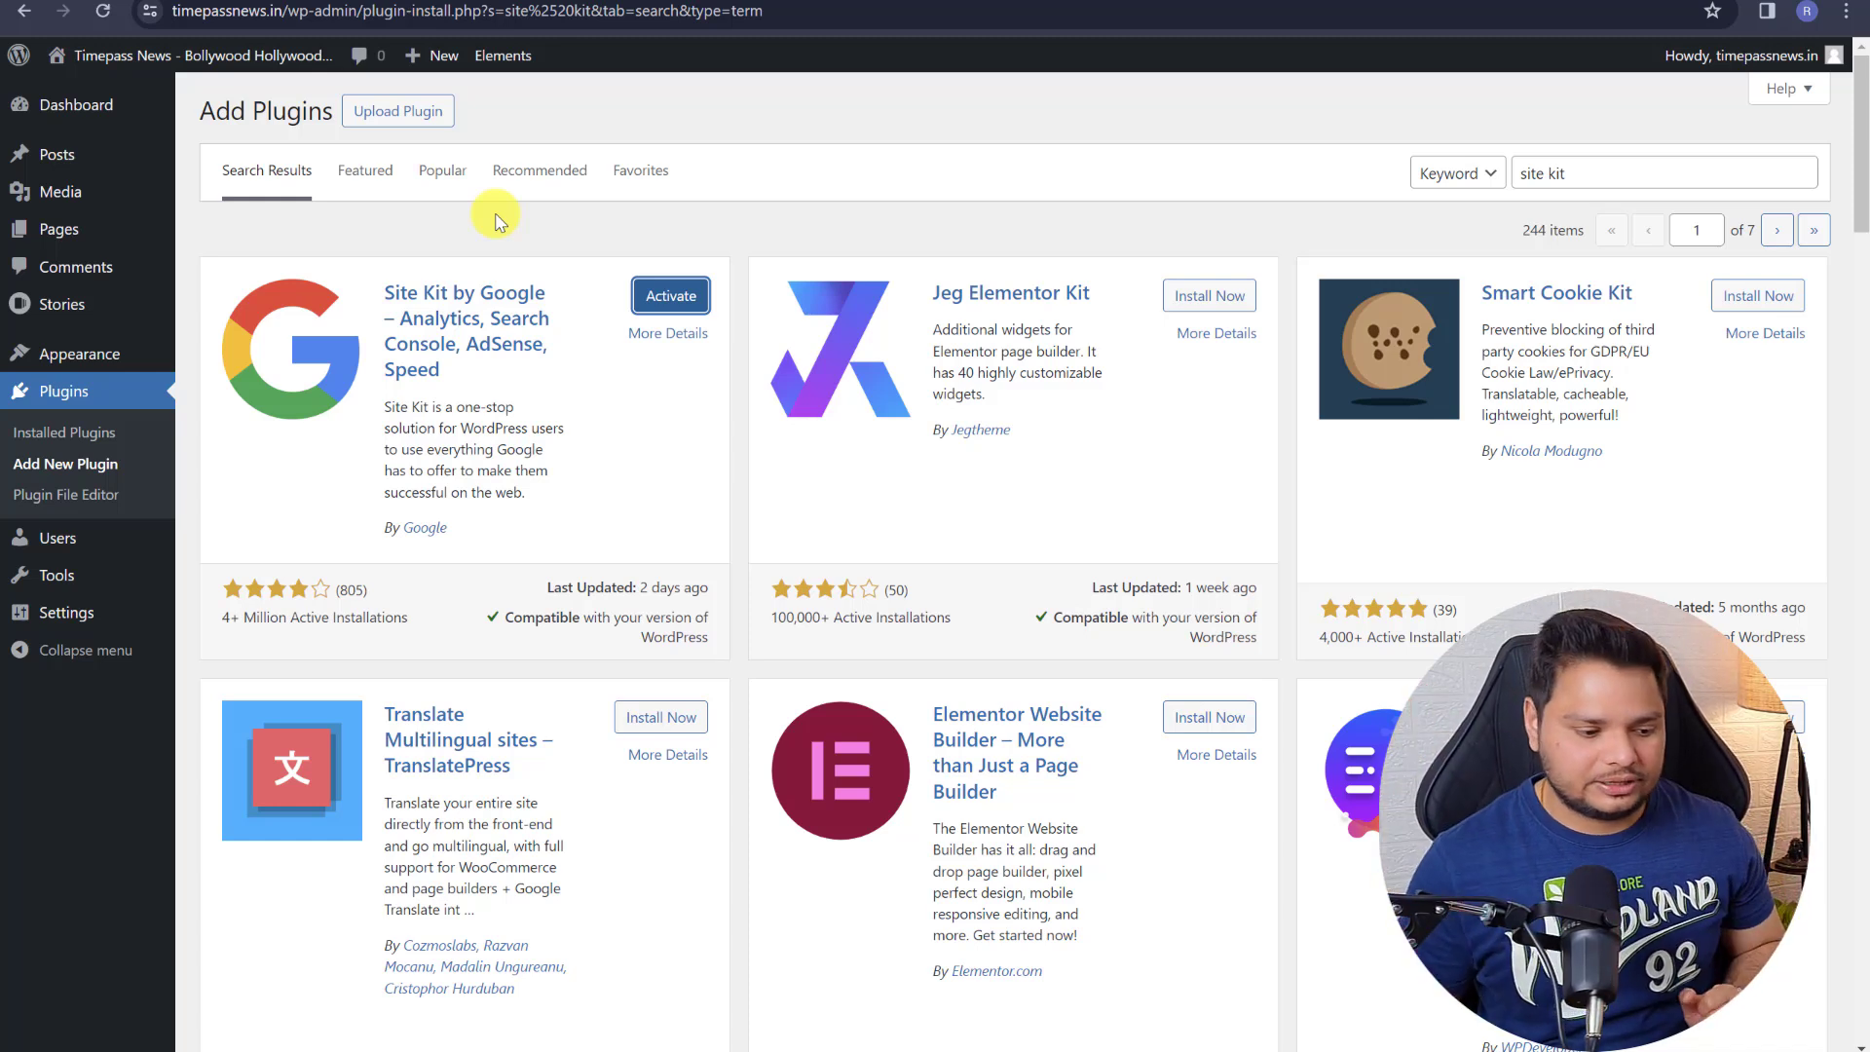
# - Activate Site Kit and start its setup with Google Analytics connection and anonymous usage data sharing enabled
pyautogui.click(652, 297)
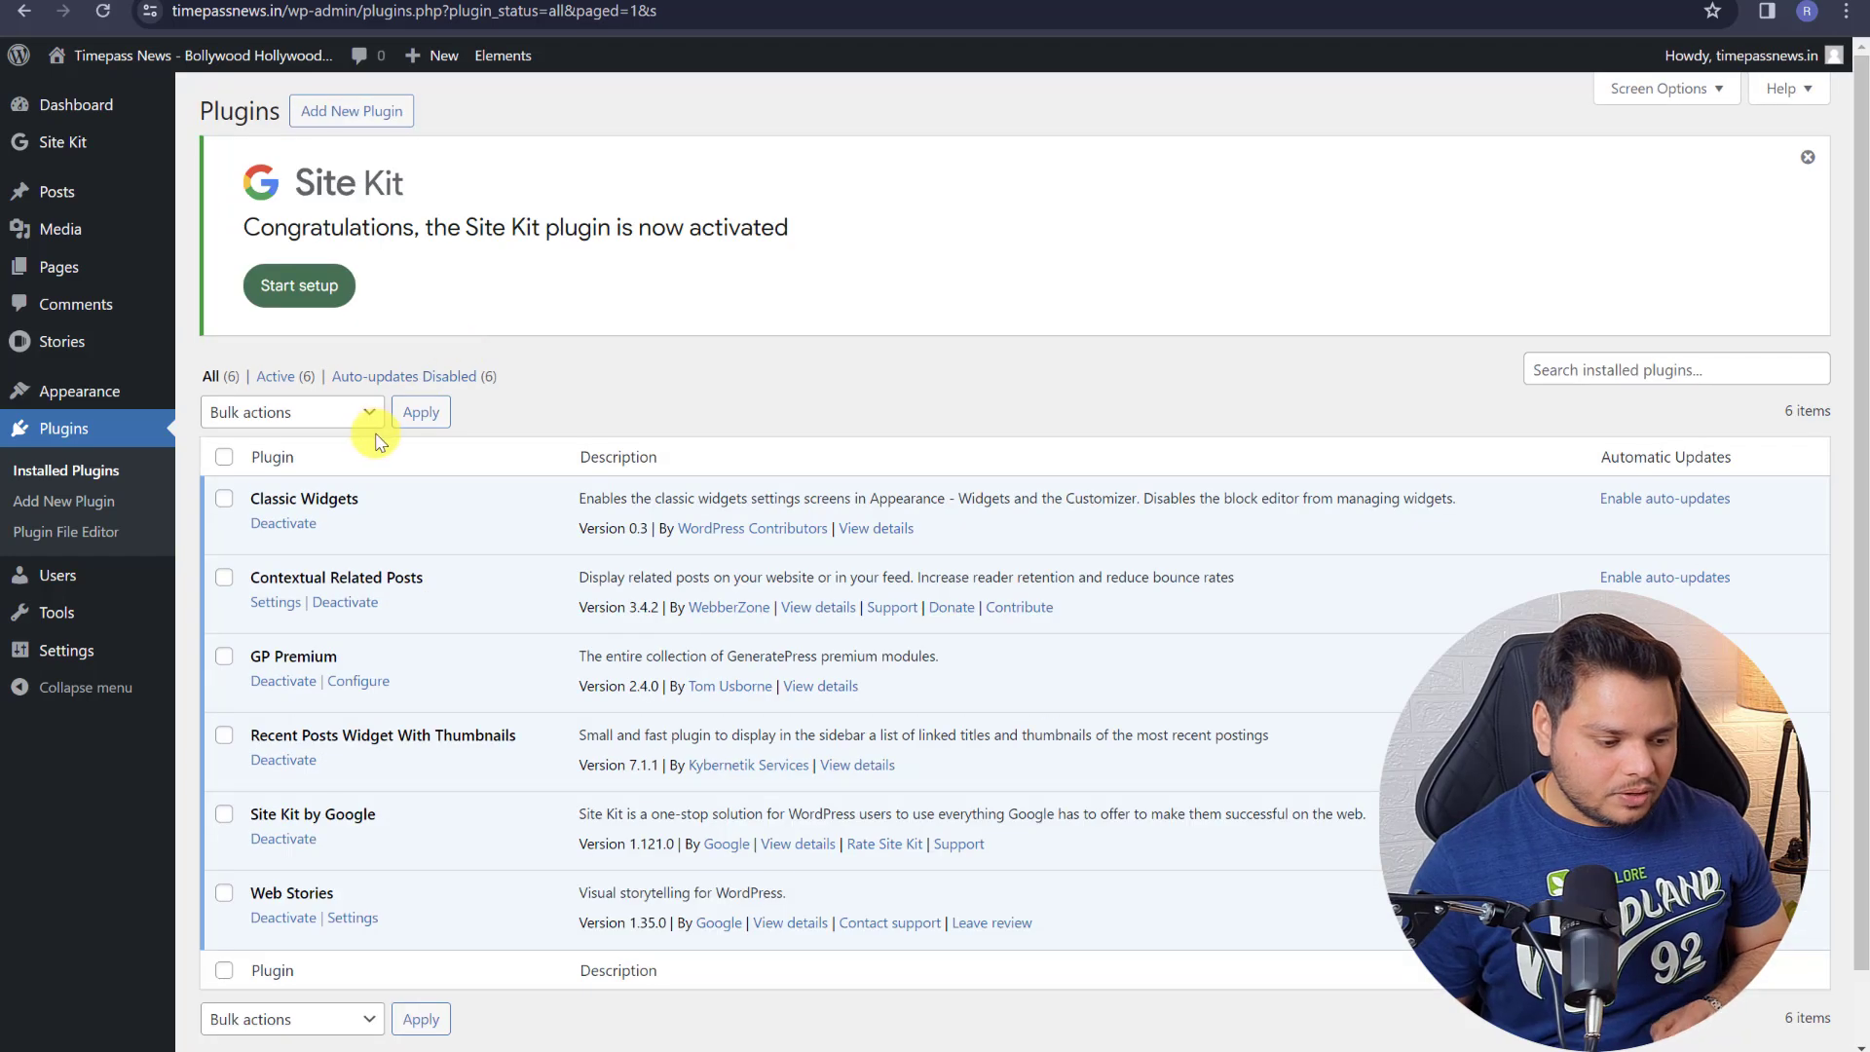
pyautogui.click(314, 285)
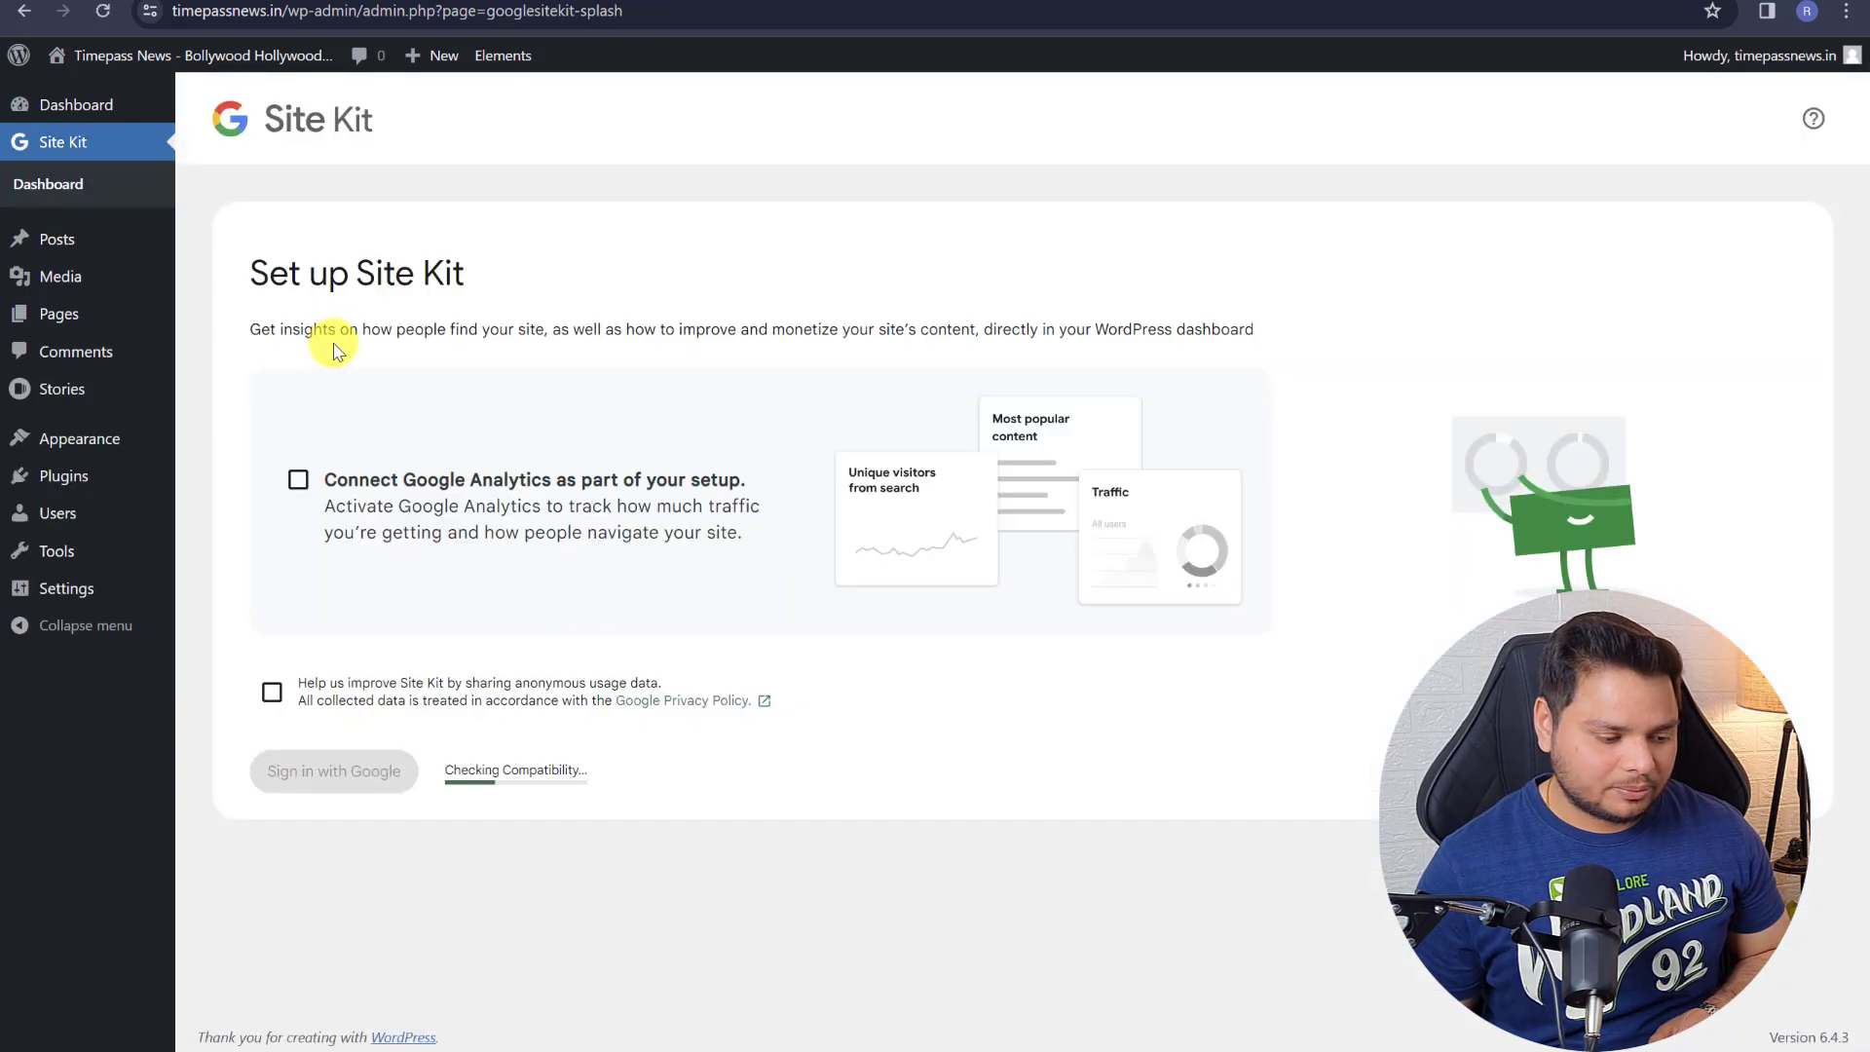
pyautogui.click(273, 692)
pyautogui.click(298, 479)
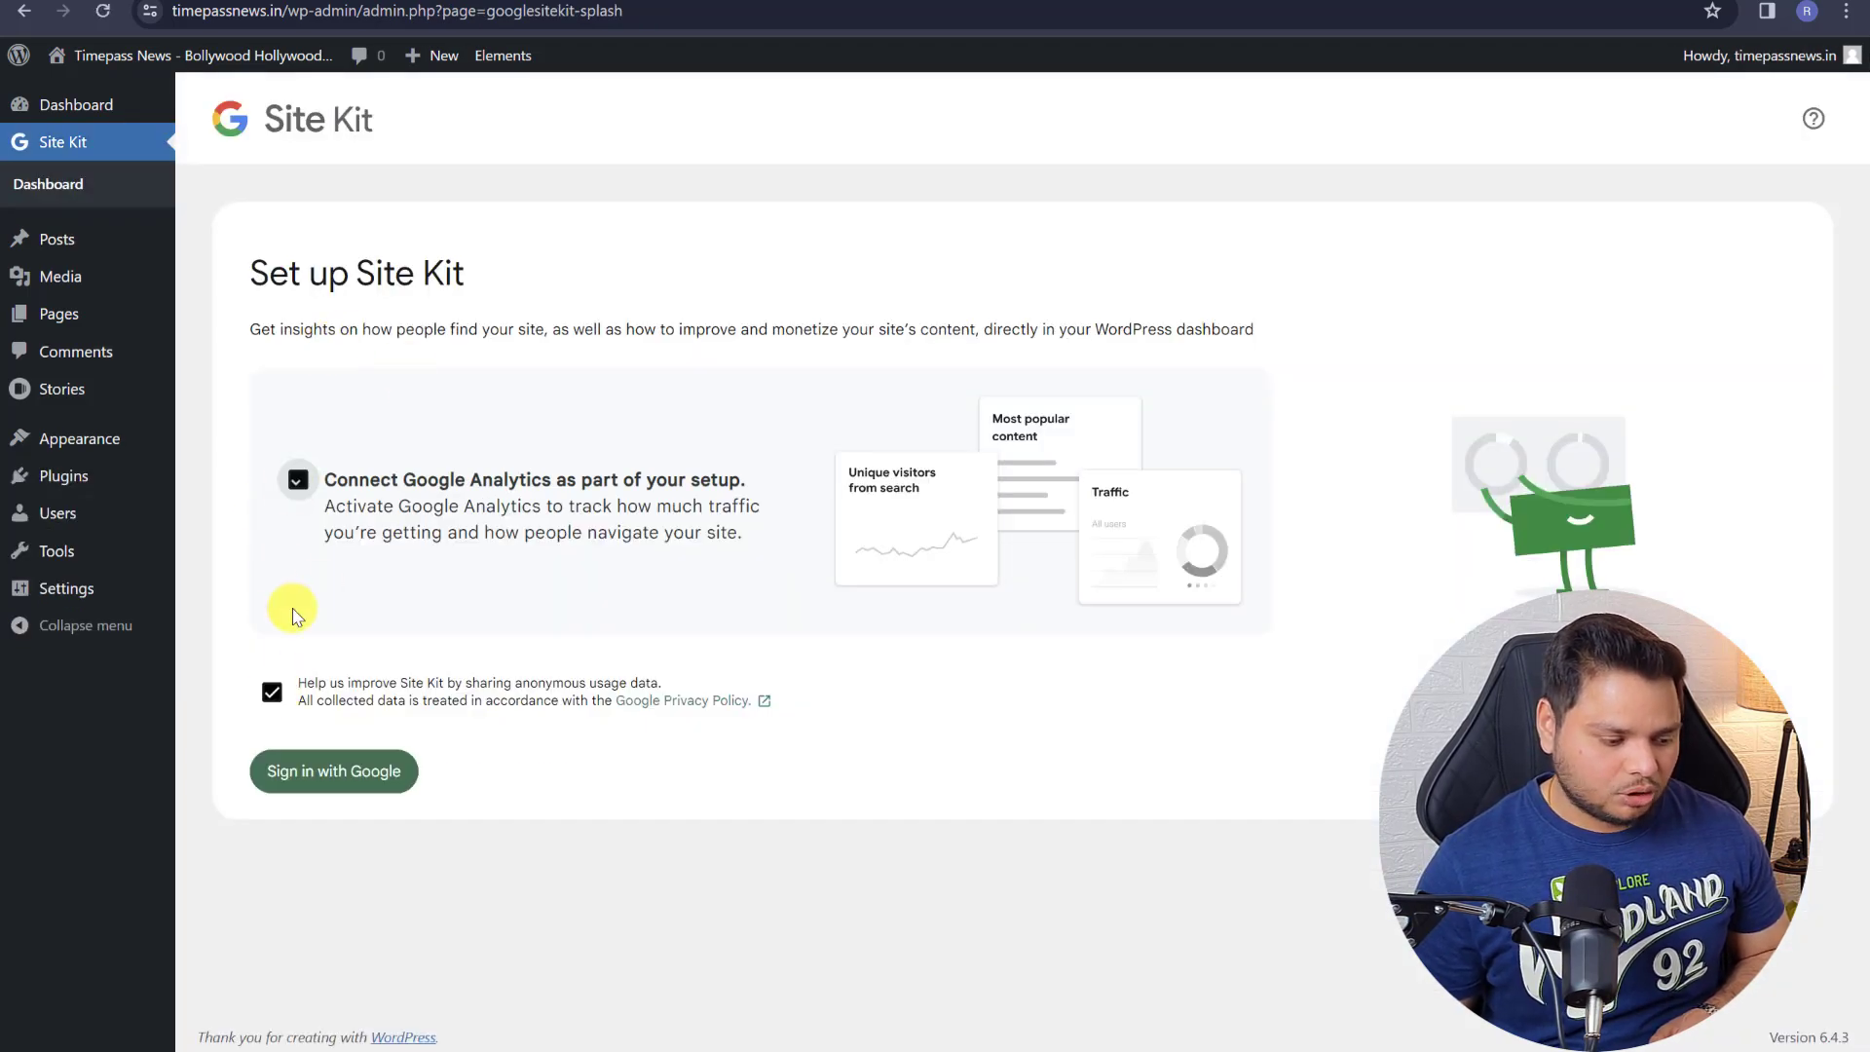
# - Sign in to Site Kit with the listed Google account and grant it the requested additional access
pyautogui.click(285, 769)
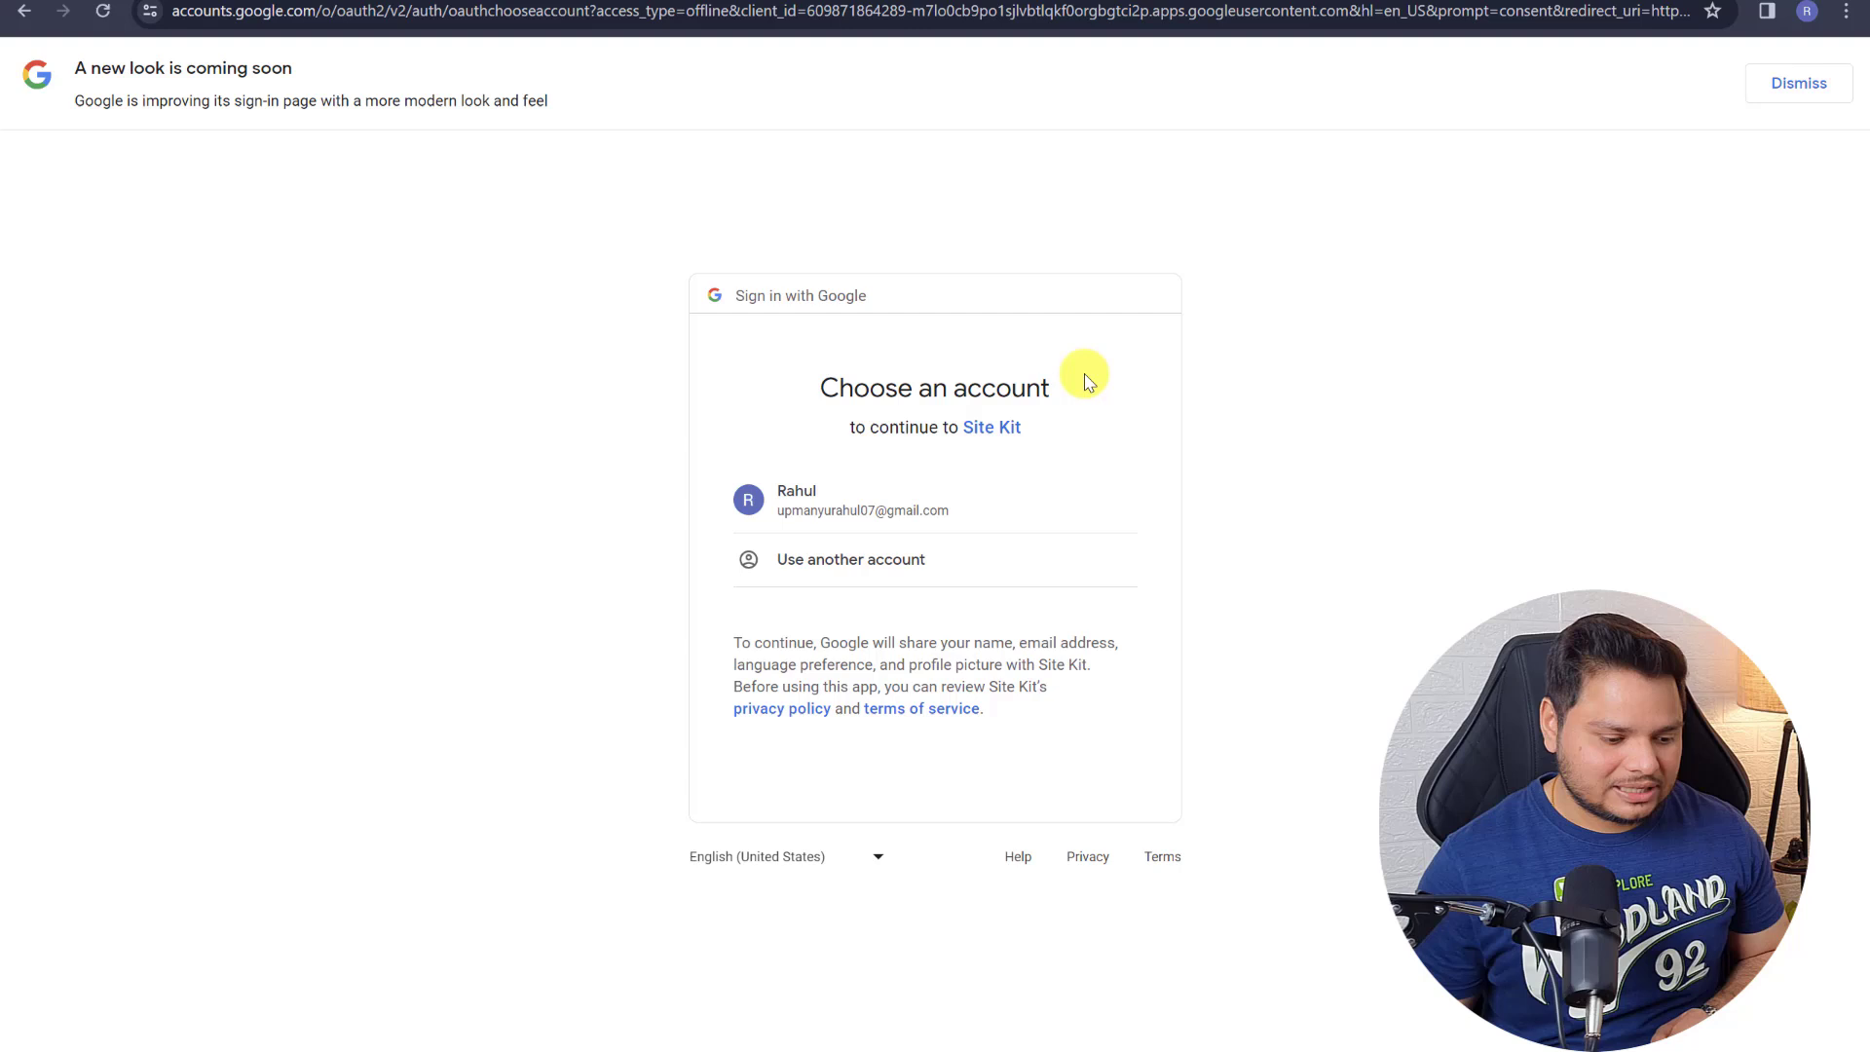
pyautogui.click(873, 491)
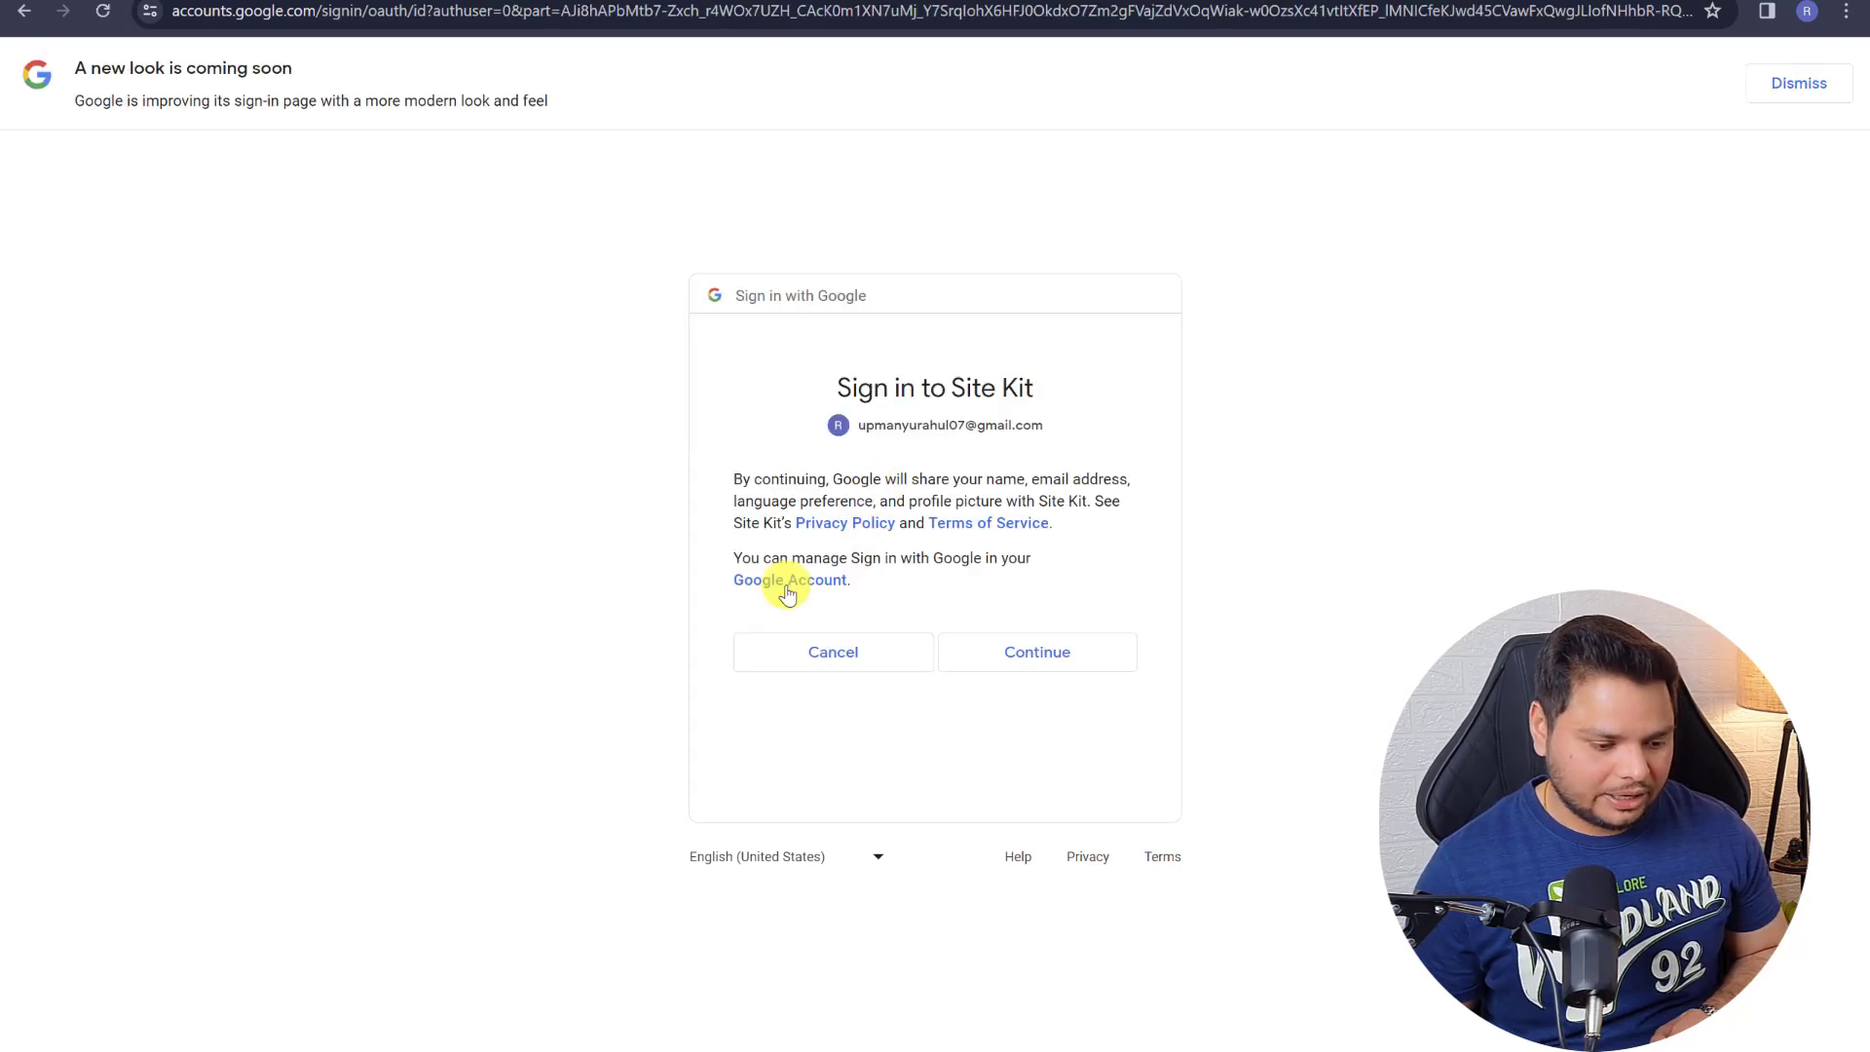
pyautogui.click(1003, 649)
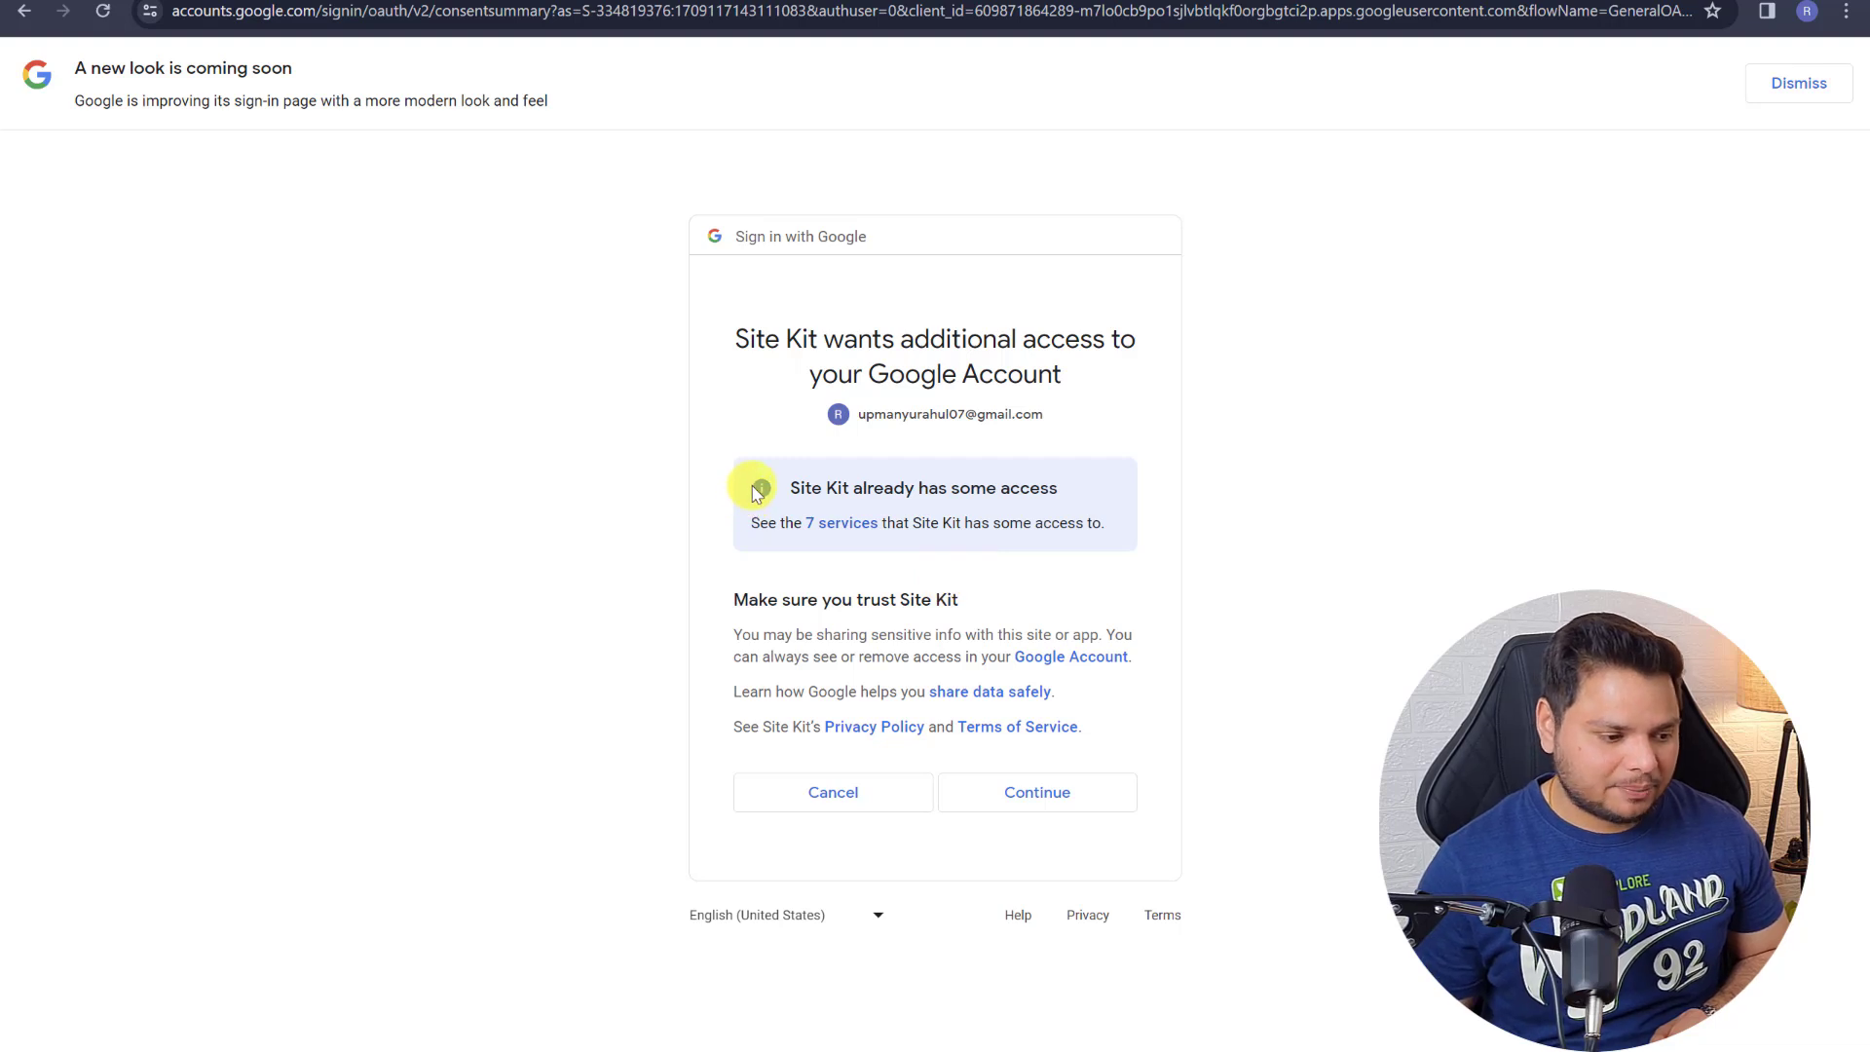
pyautogui.click(1009, 789)
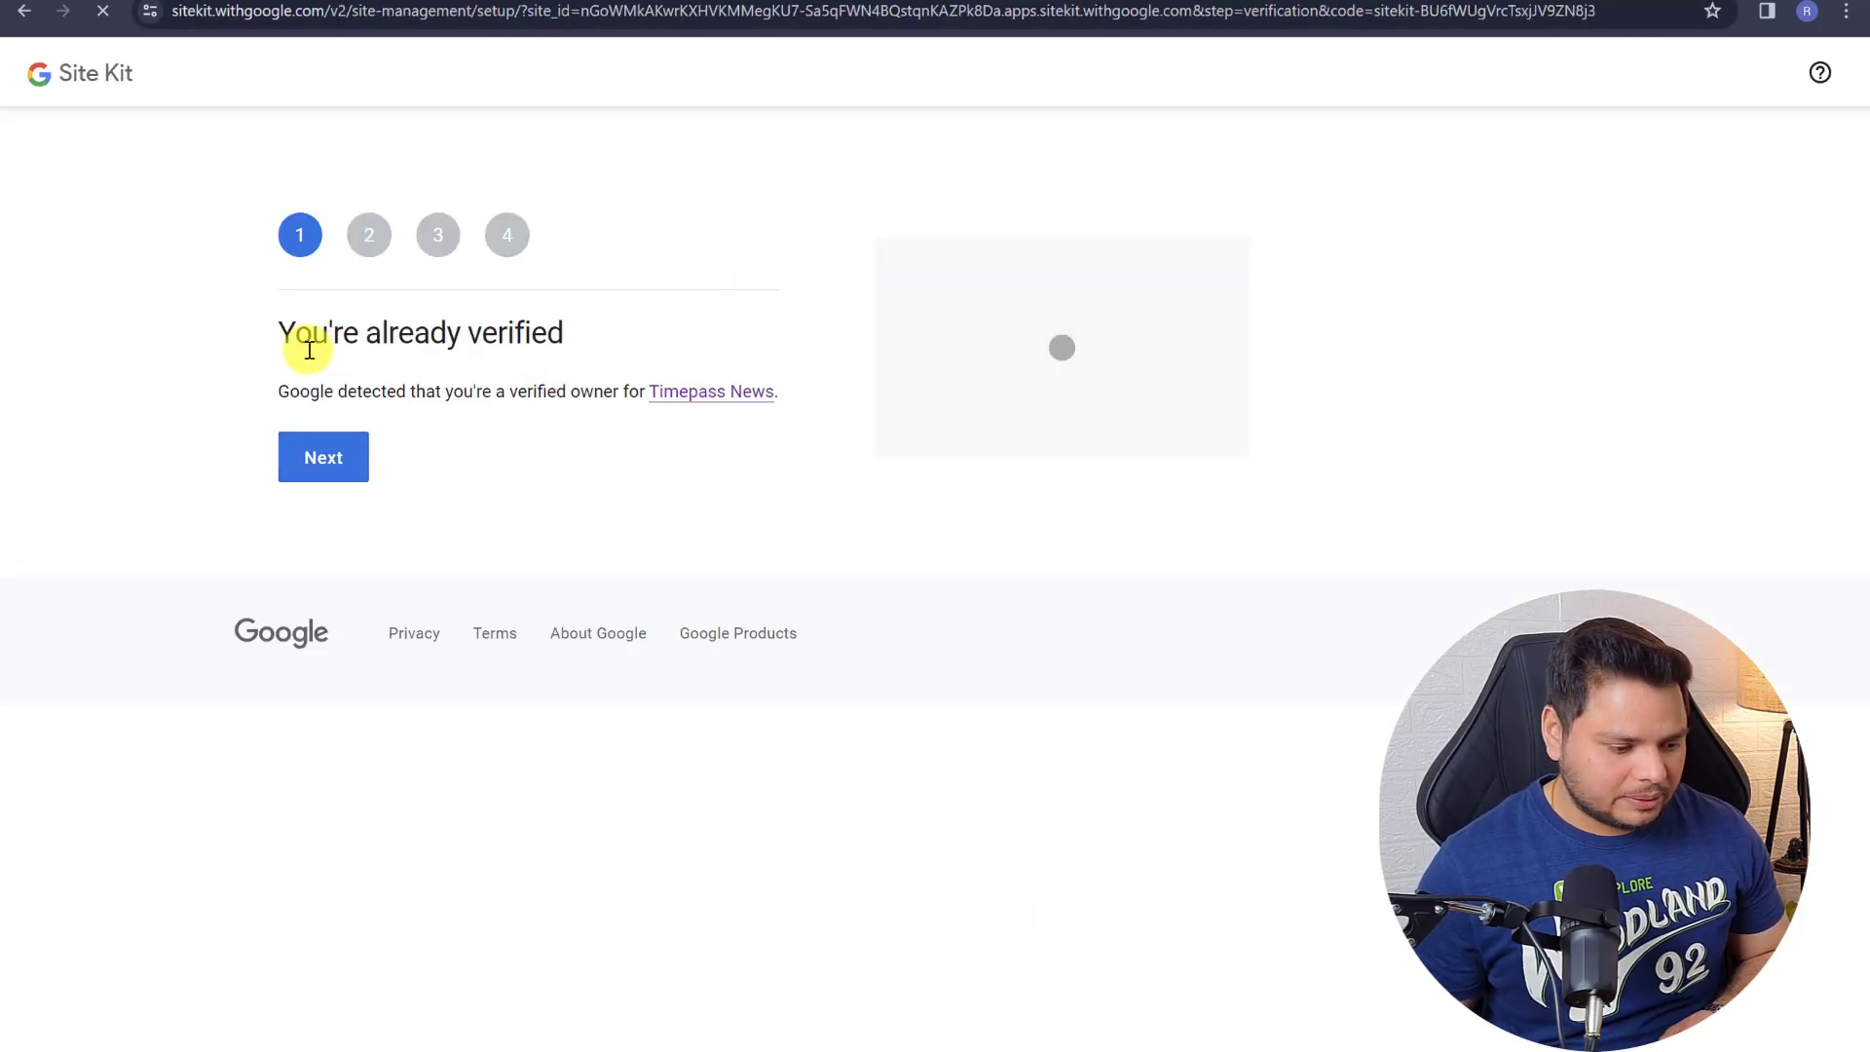
# - Confirm the site ownership verification in Site Kit and proceed with the Google Analytics setup for Timepass News
pyautogui.moveTo(297, 336); pyautogui.dragTo(540, 334)
pyautogui.click(355, 455)
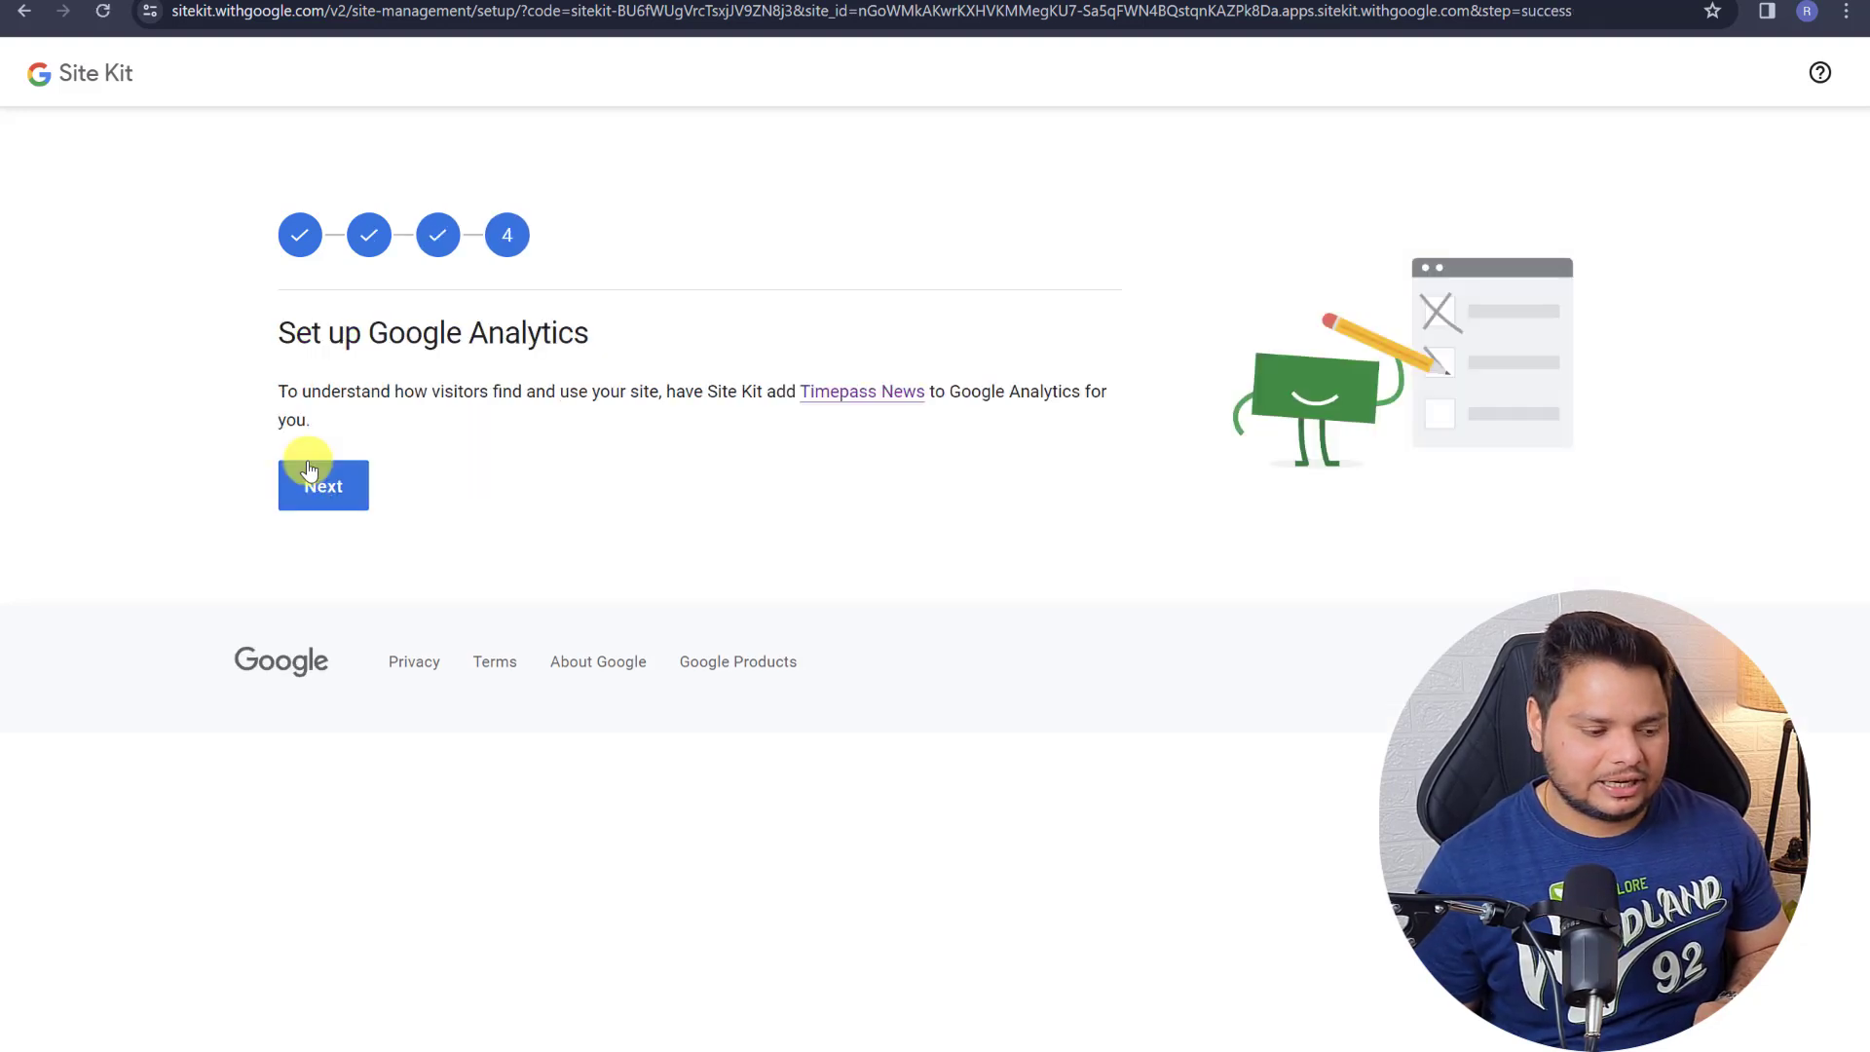
pyautogui.click(317, 484)
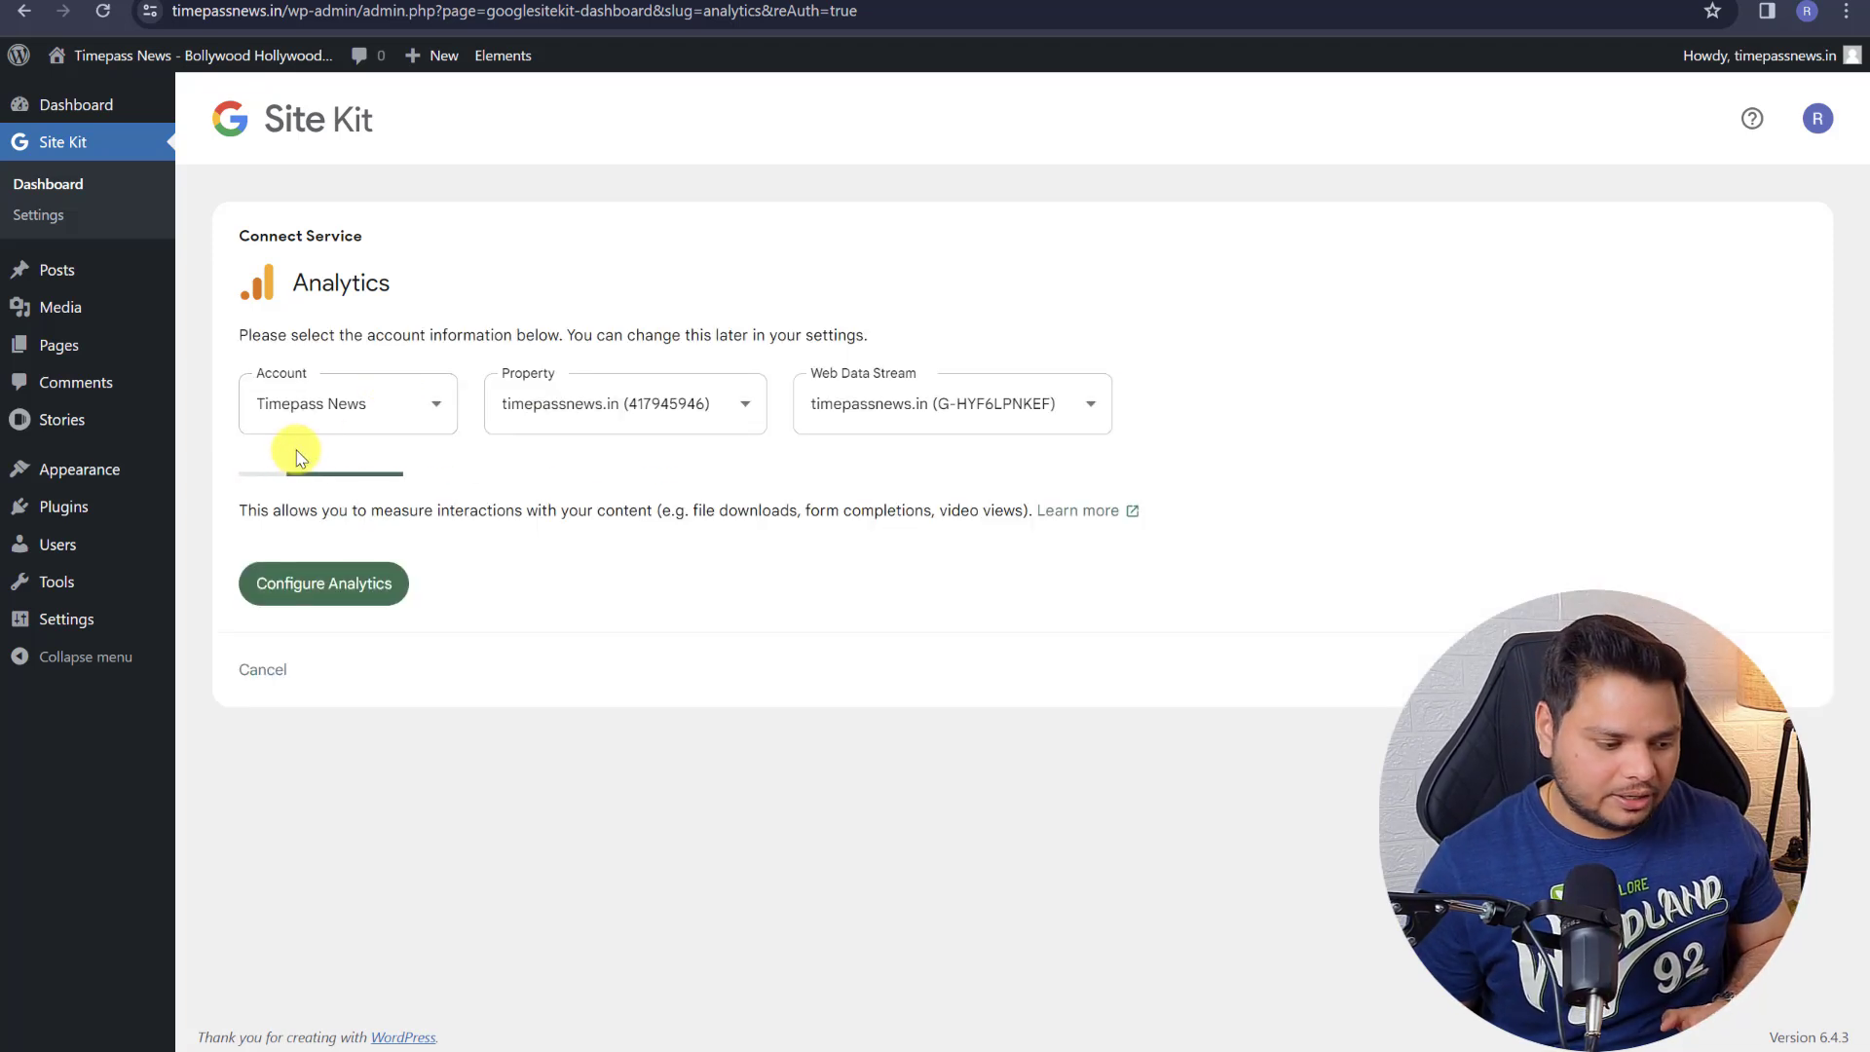
# - Choose to set up a new Analytics account and create it with the pre-filled timepassnews.in details, country India and enhanced measurement enabled
pyautogui.click(325, 404)
pyautogui.click(305, 648)
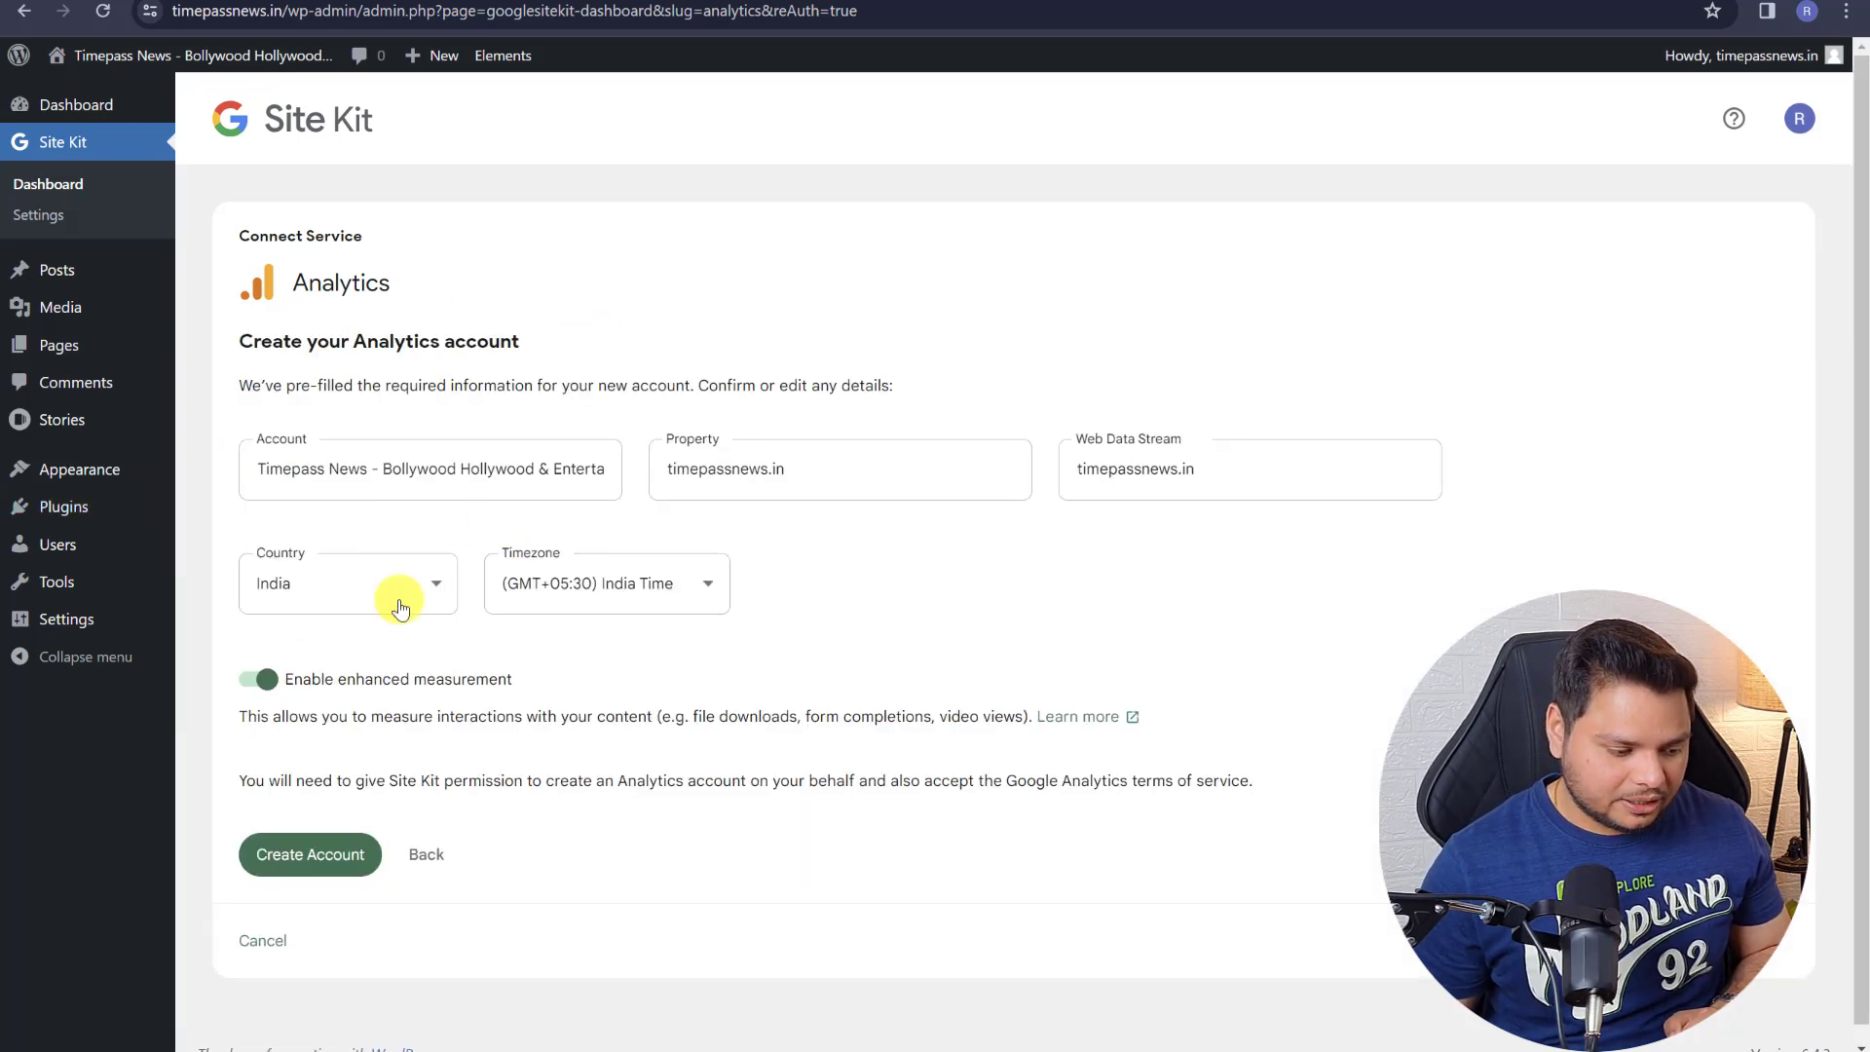
pyautogui.click(333, 861)
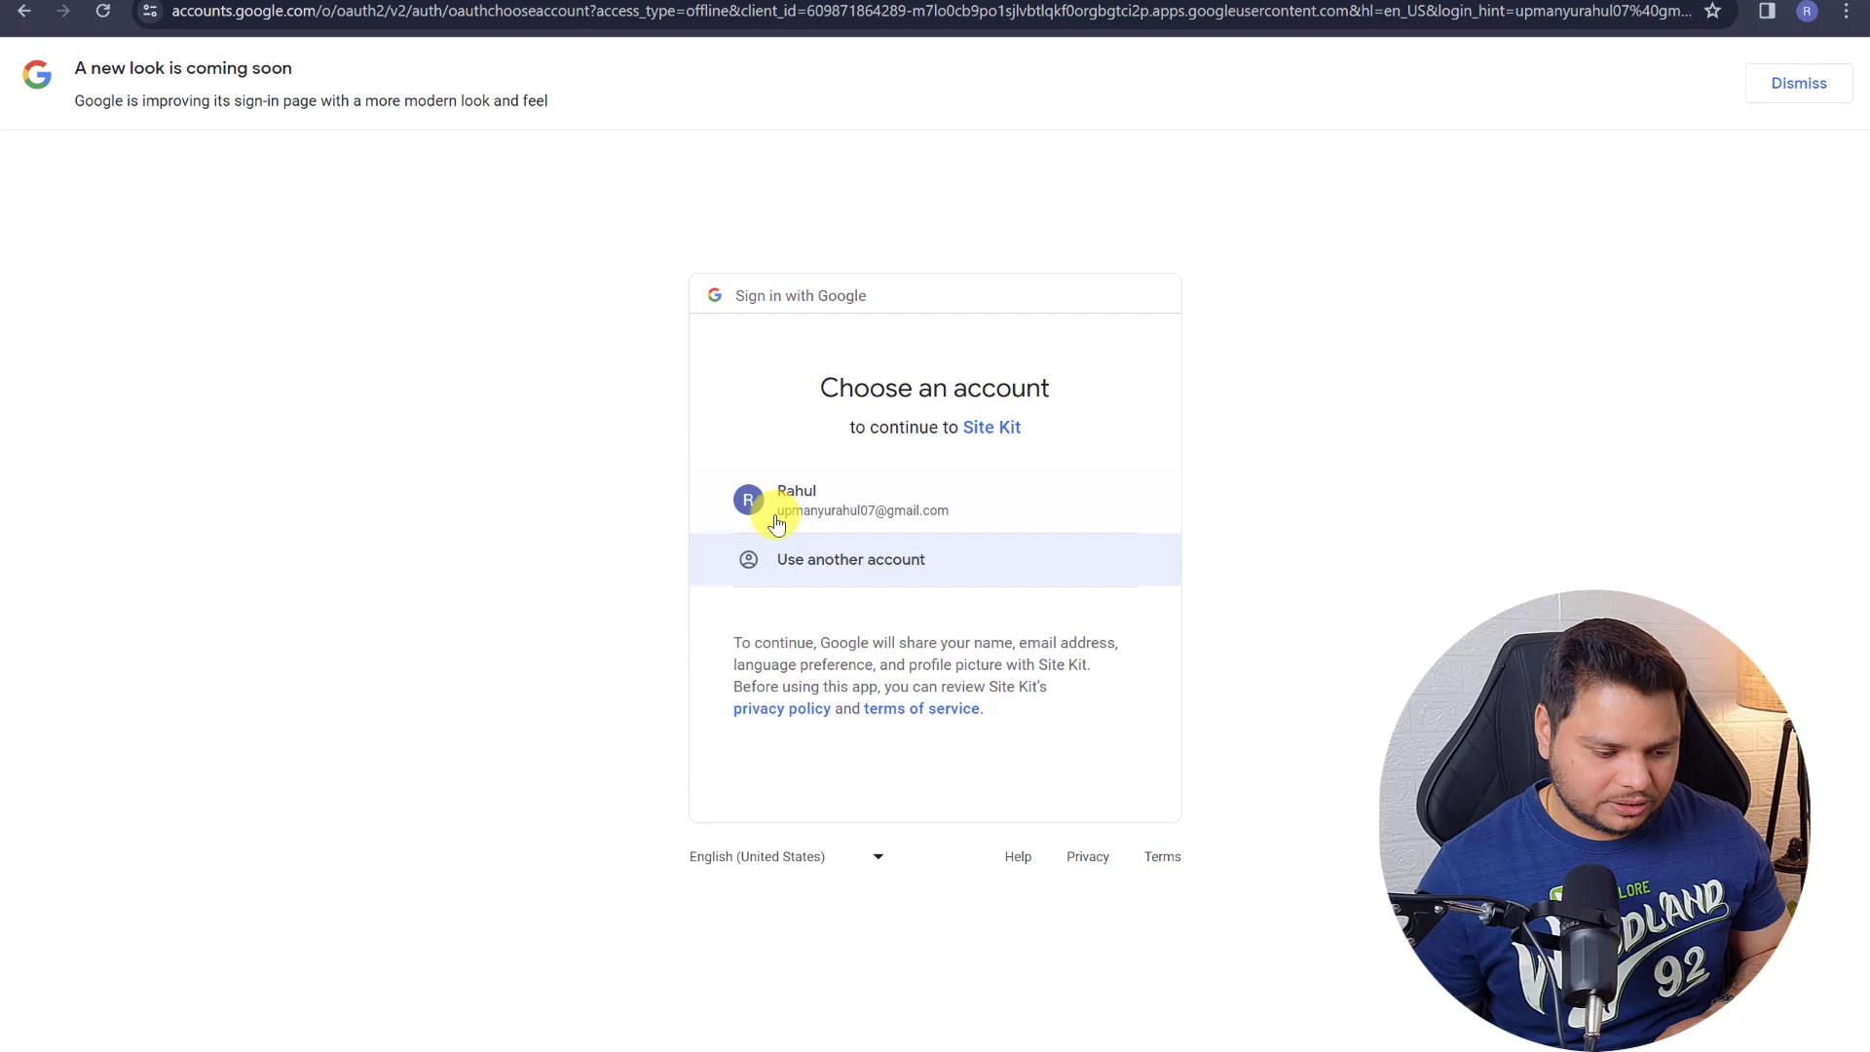
# - Sign in with the listed Google account and grant Site Kit the additional access for creating the Analytics account
pyautogui.click(781, 516)
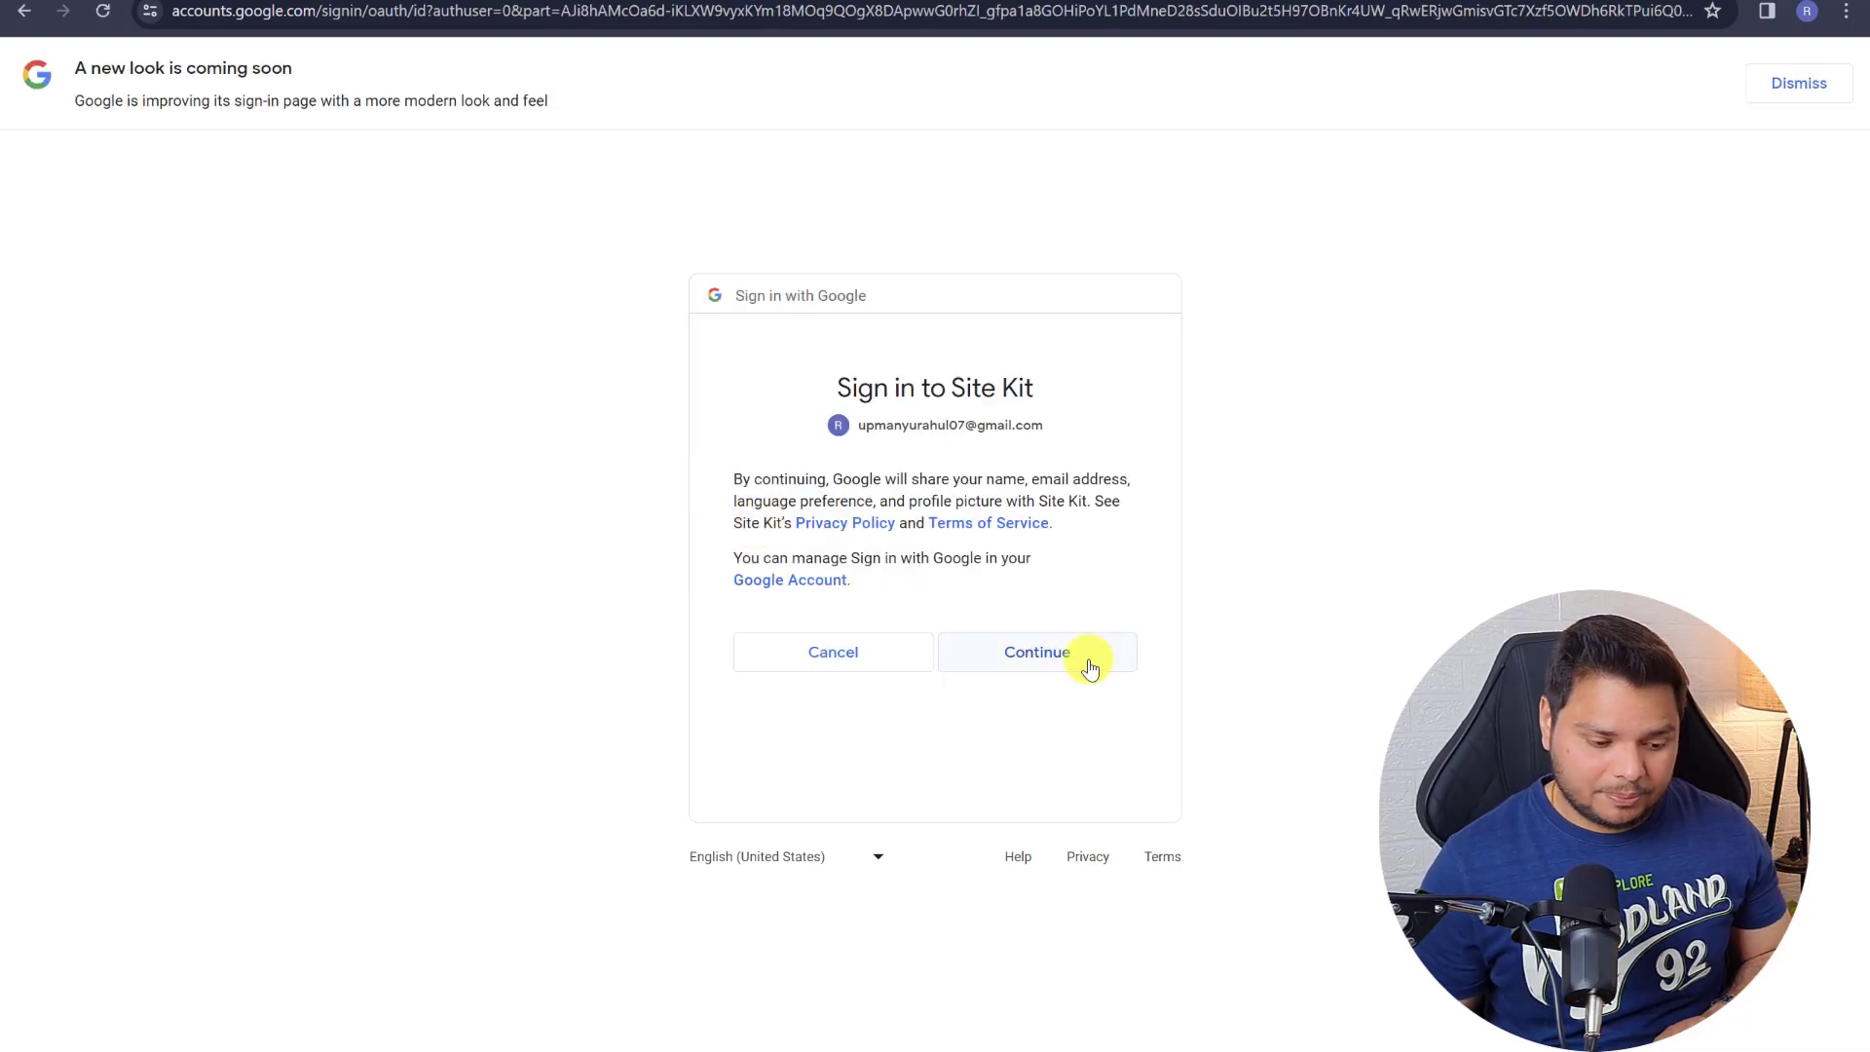
pyautogui.click(1036, 643)
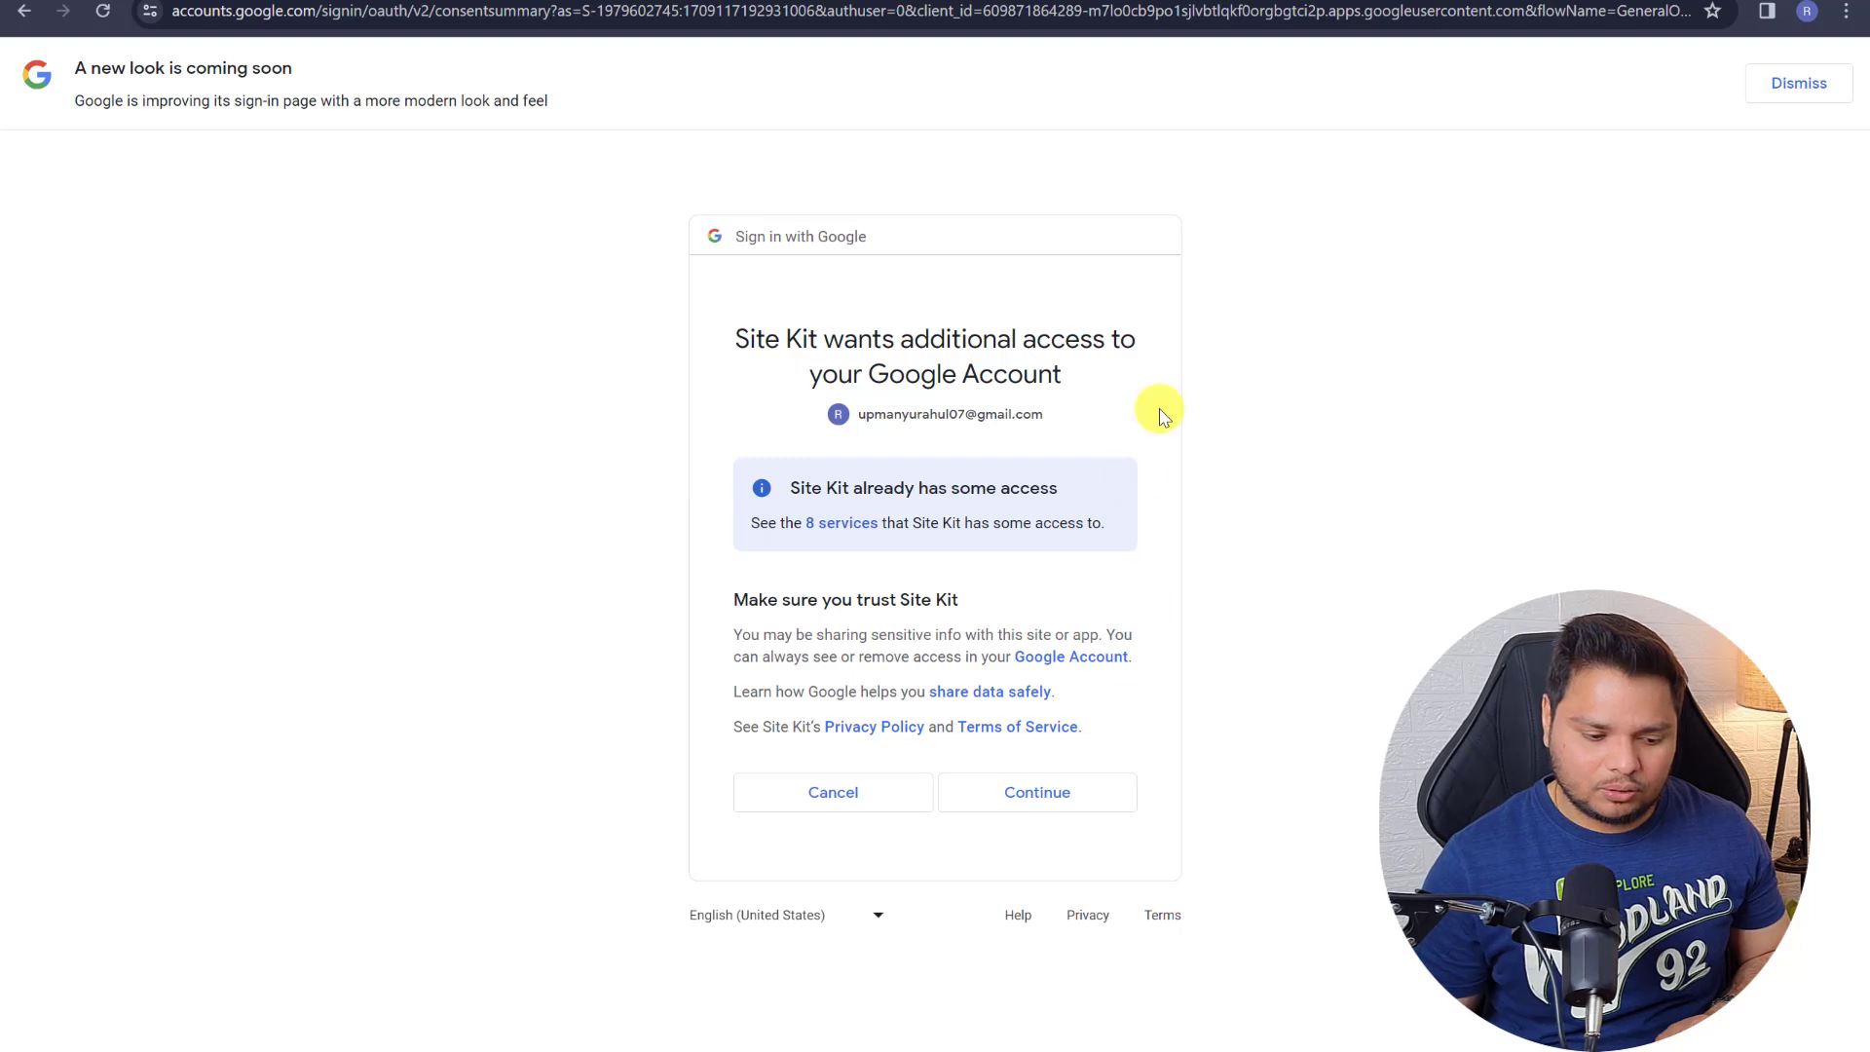
pyautogui.click(1006, 790)
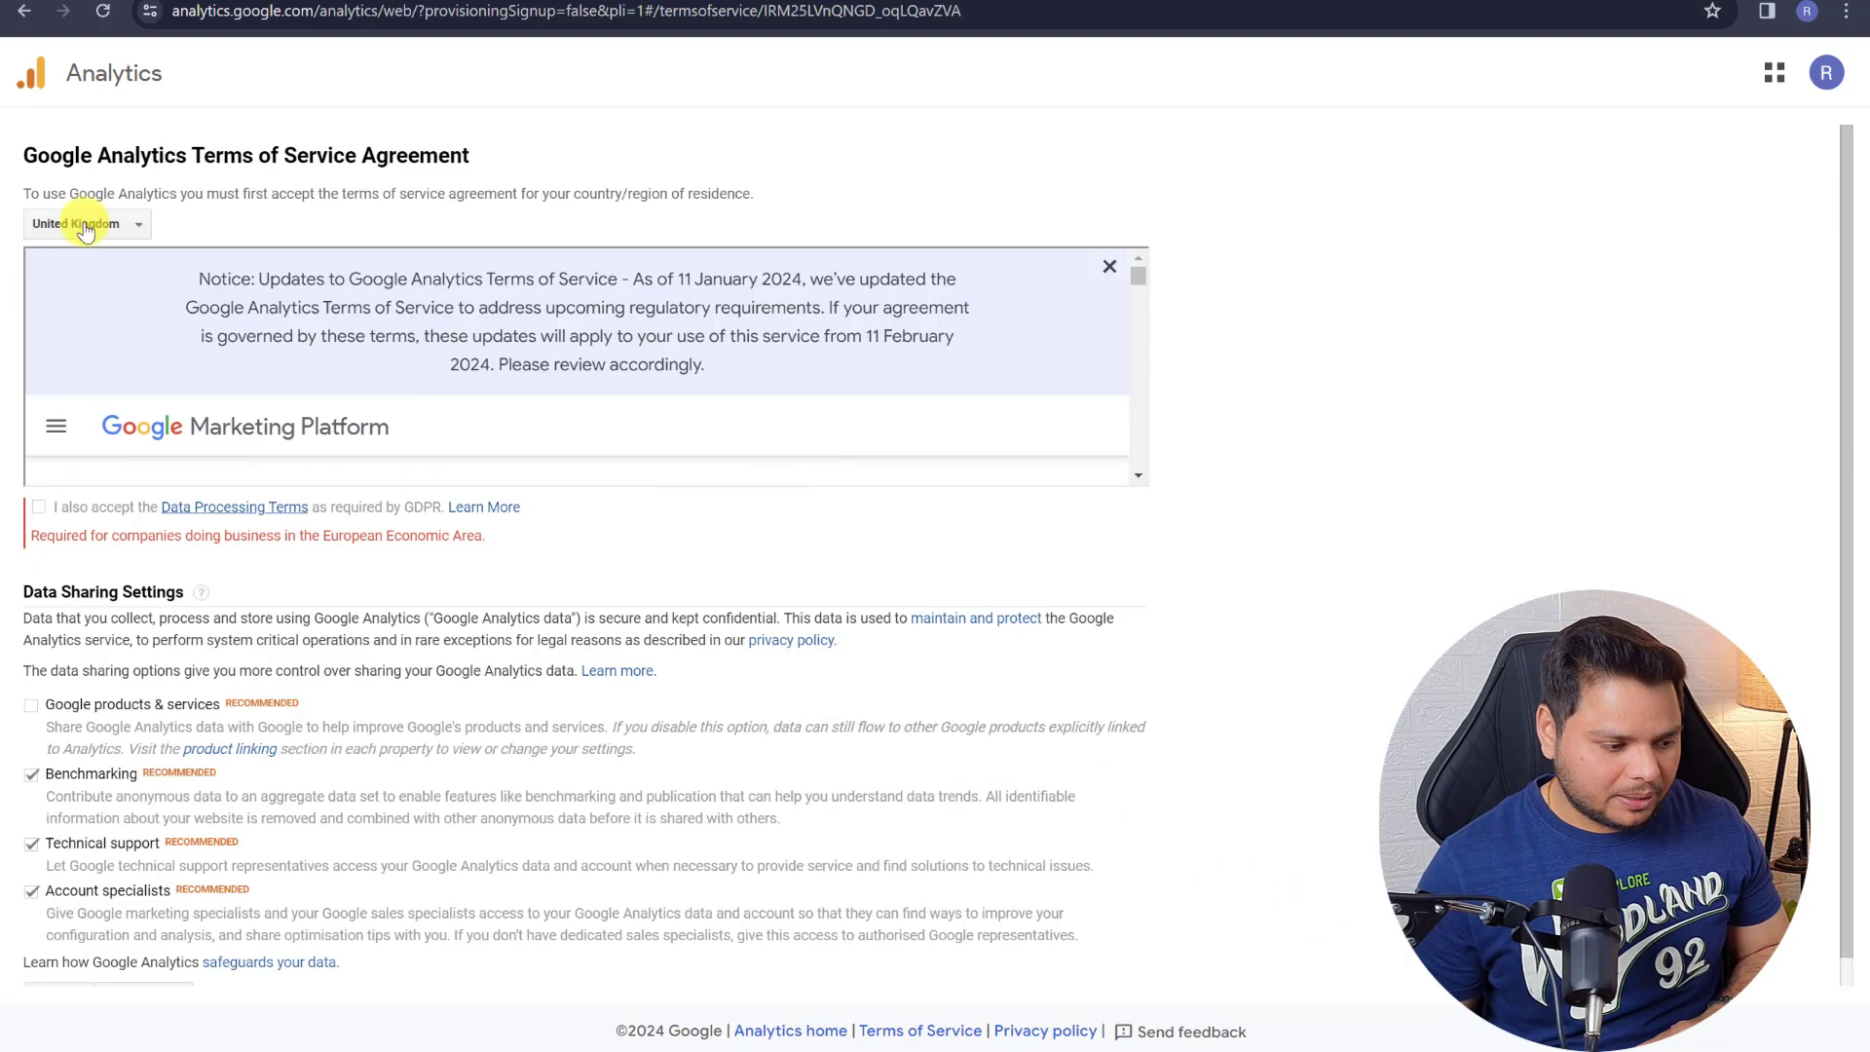
# - Set the Google Analytics Terms of Service country to India and accept the Data Processing Terms
pyautogui.click(88, 226)
pyautogui.write('ind')
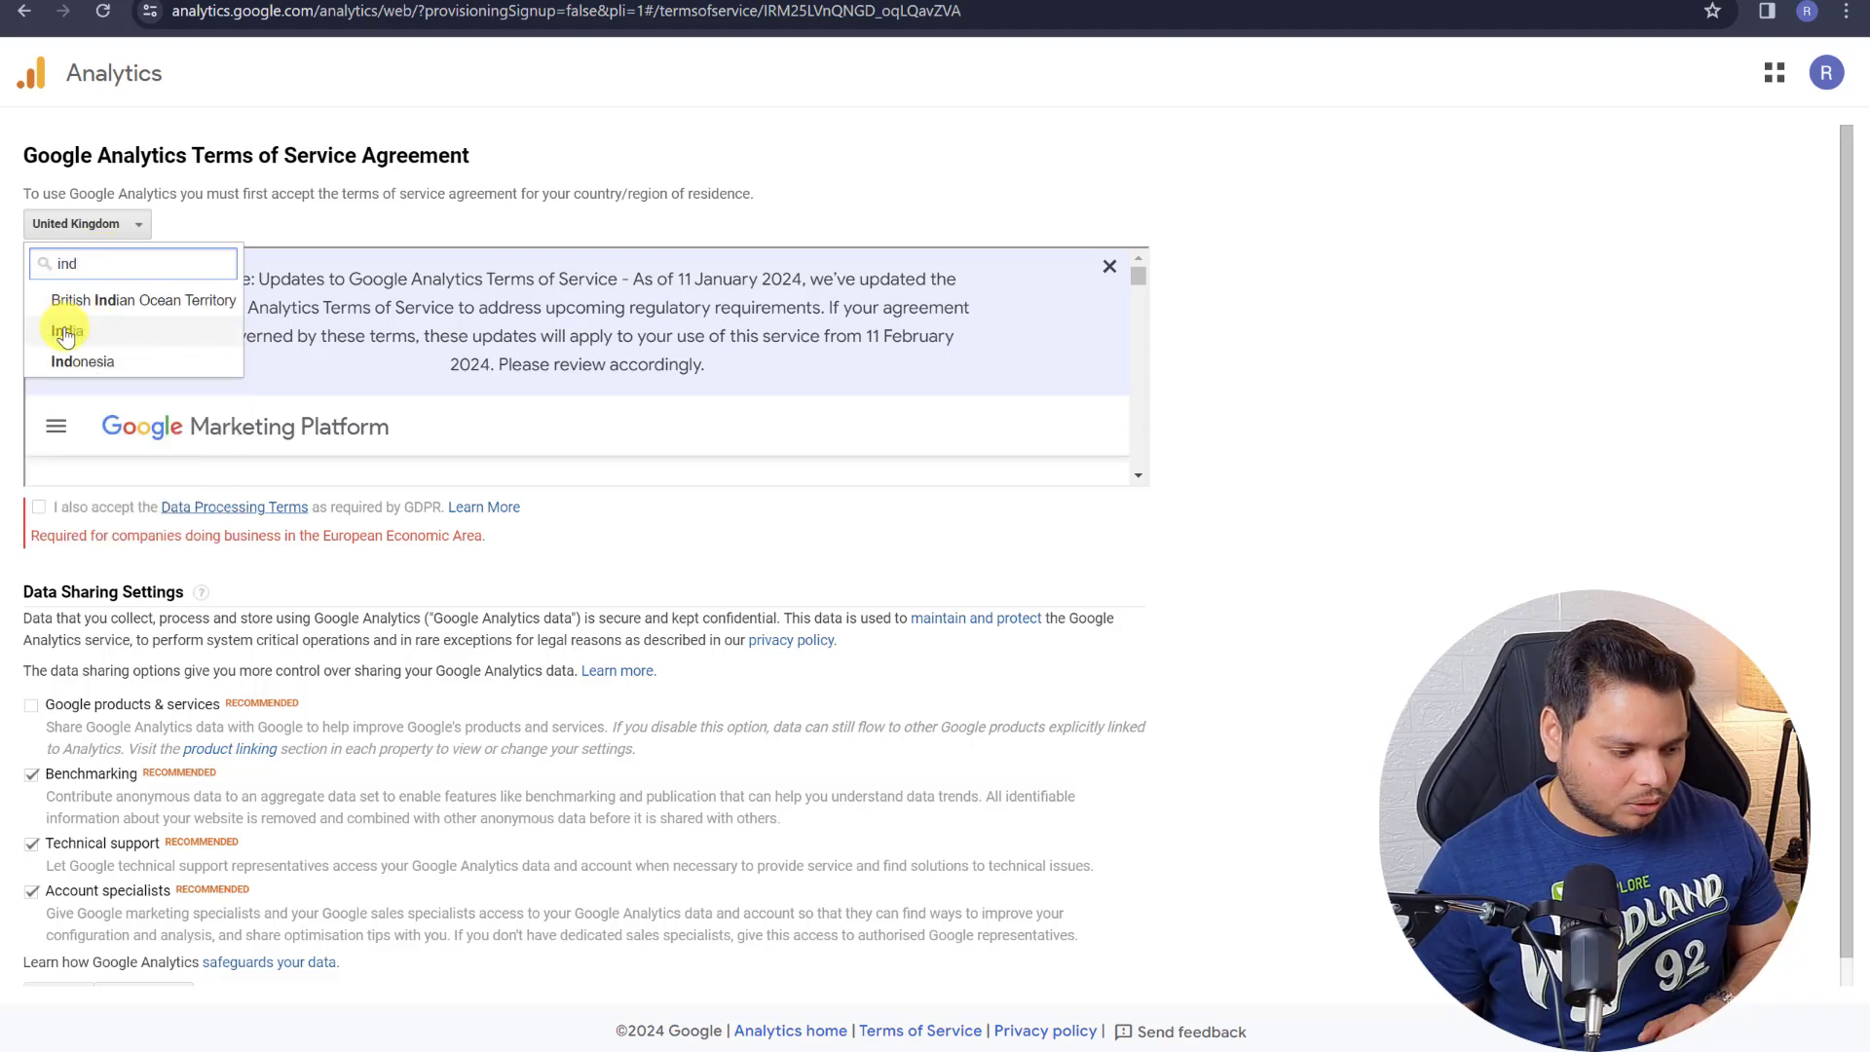
pyautogui.click(76, 330)
pyautogui.scroll(-5, 124, 370)
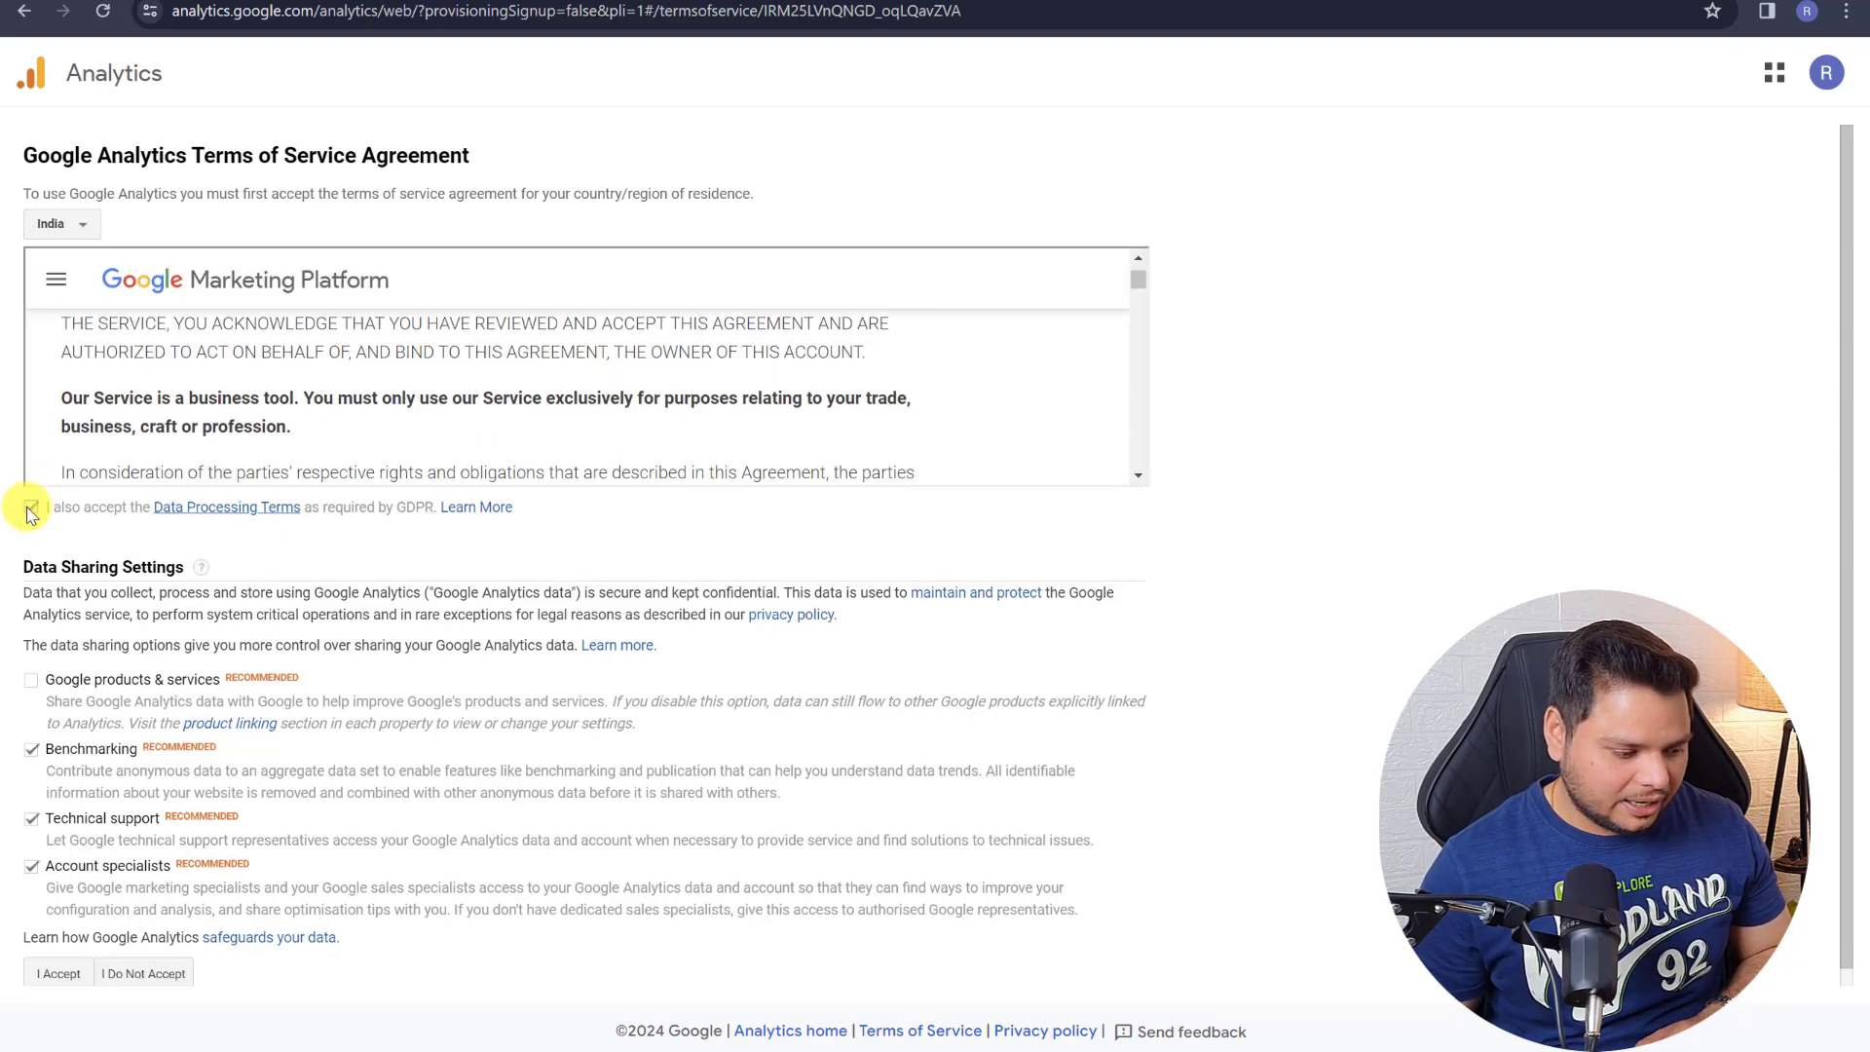
pyautogui.scroll(-12, 112, 425)
pyautogui.scroll(-2, 105, 545)
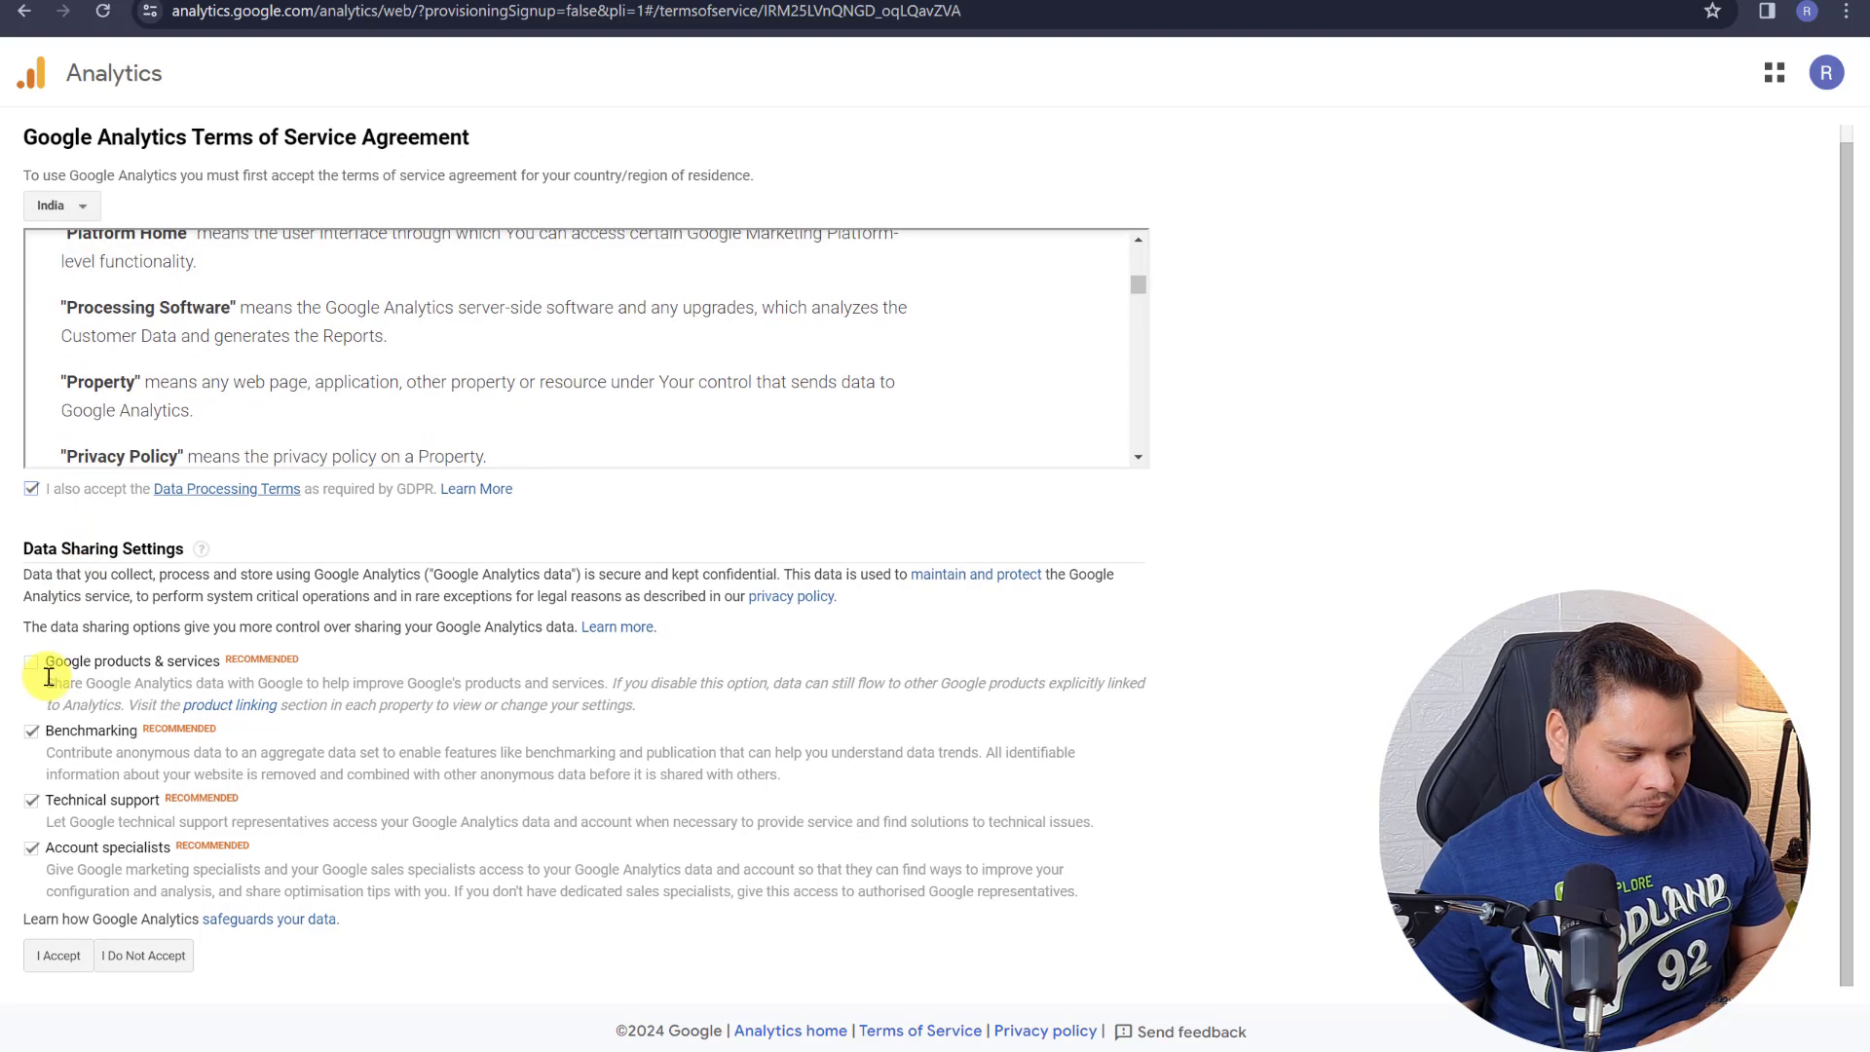
# - Enable data sharing with Google products & services, accept the Measurement Controller-Controller terms and the agreement, and return to the Site Kit dashboard
pyautogui.click(33, 664)
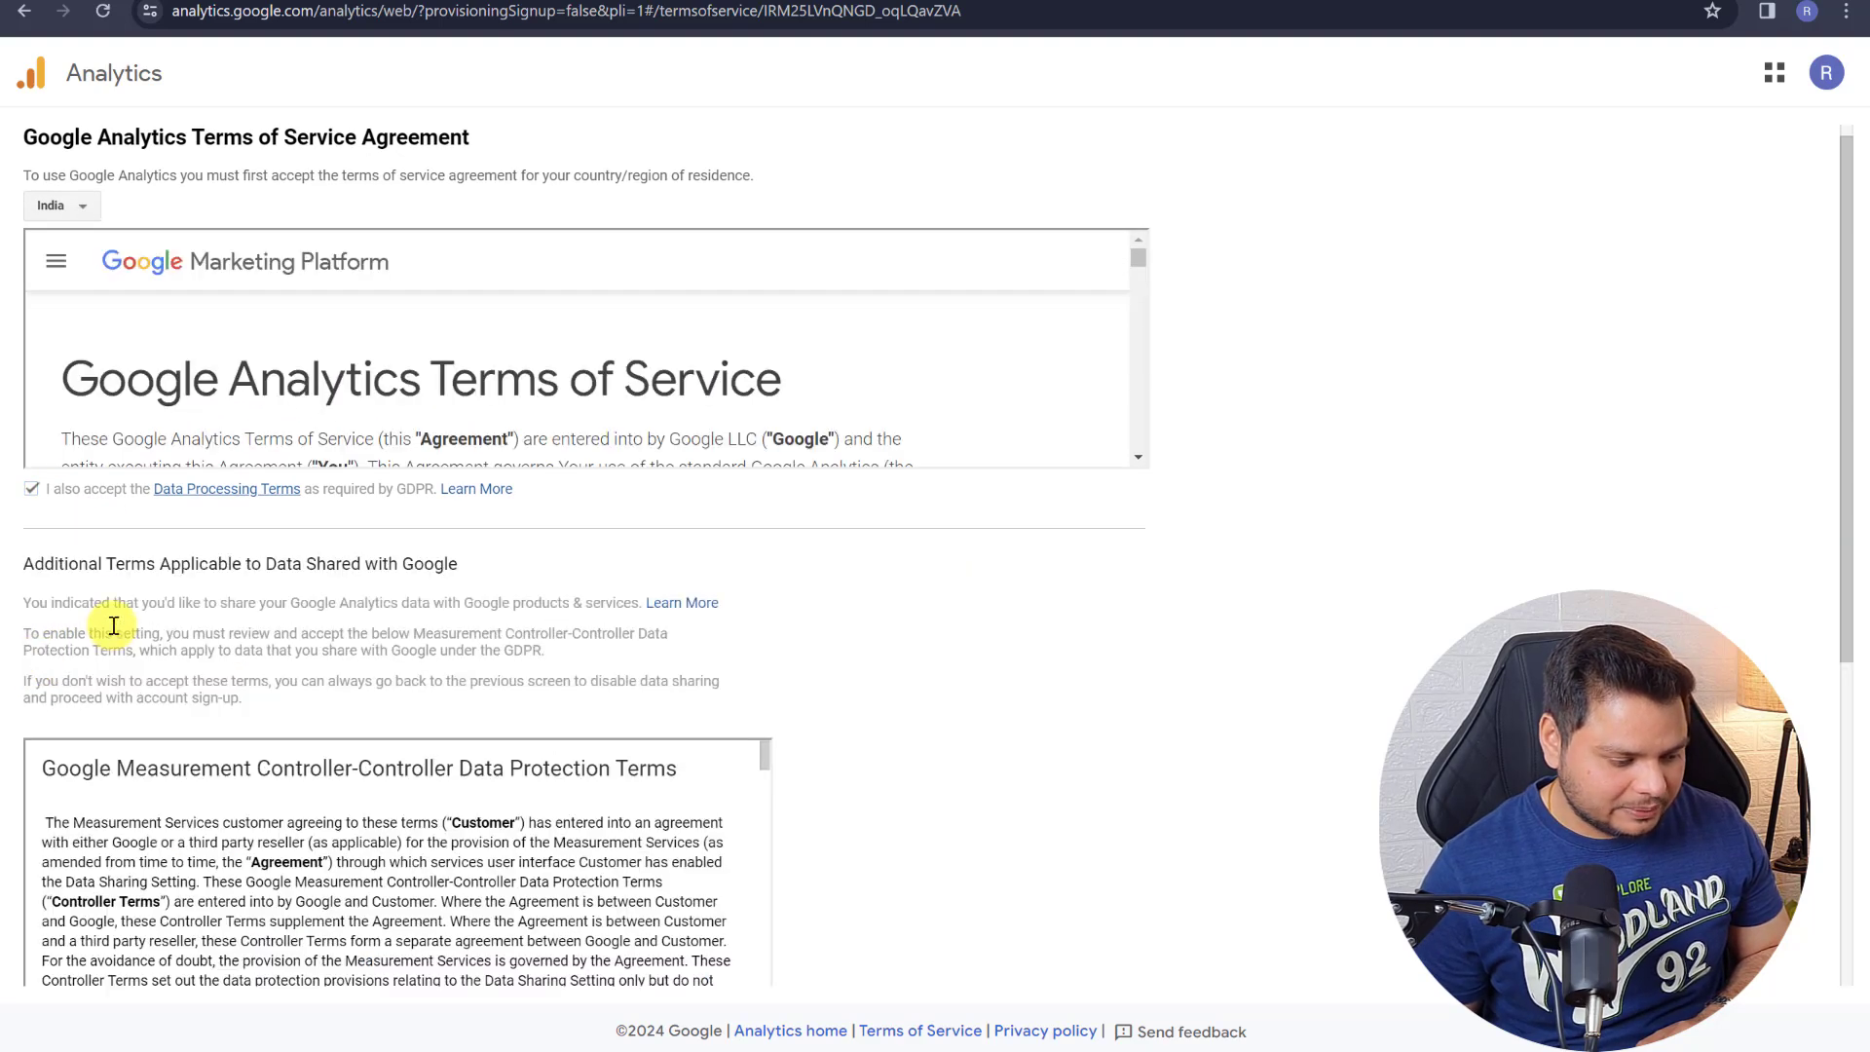
pyautogui.scroll(-2, 99, 589)
pyautogui.scroll(-3, 98, 584)
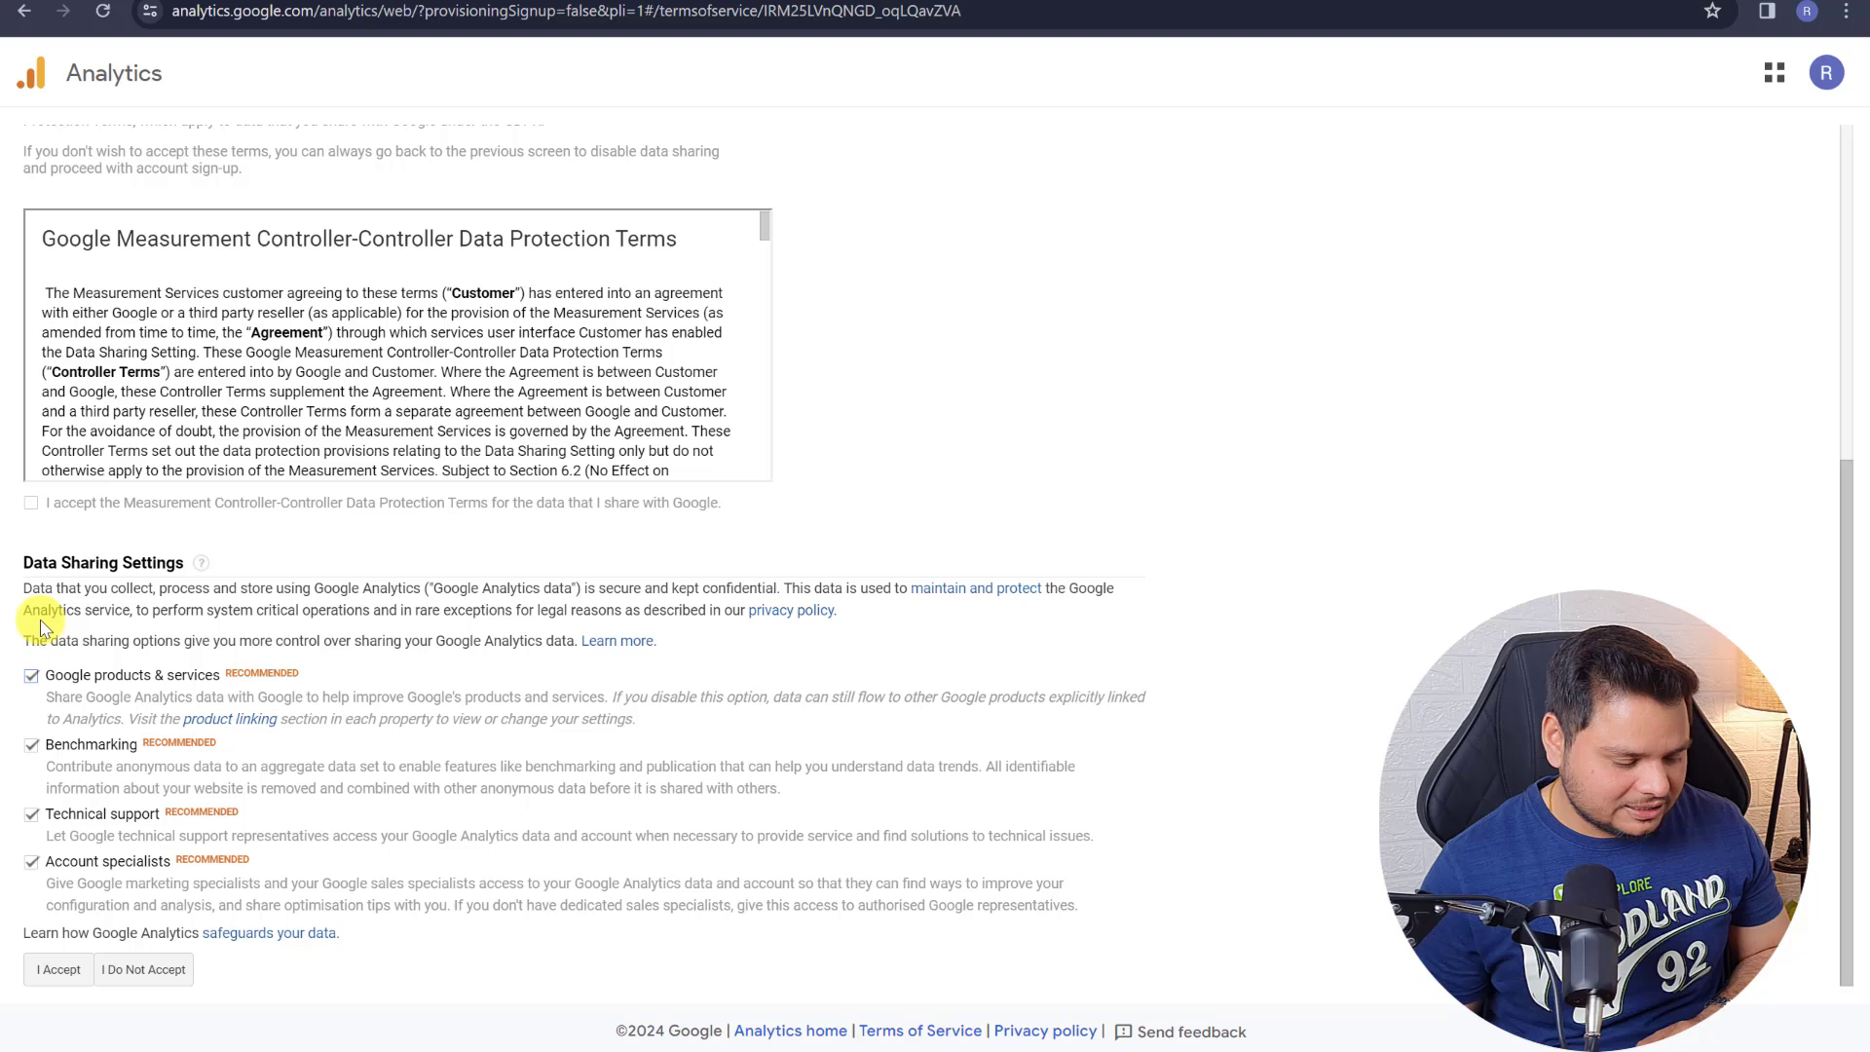
pyautogui.click(32, 503)
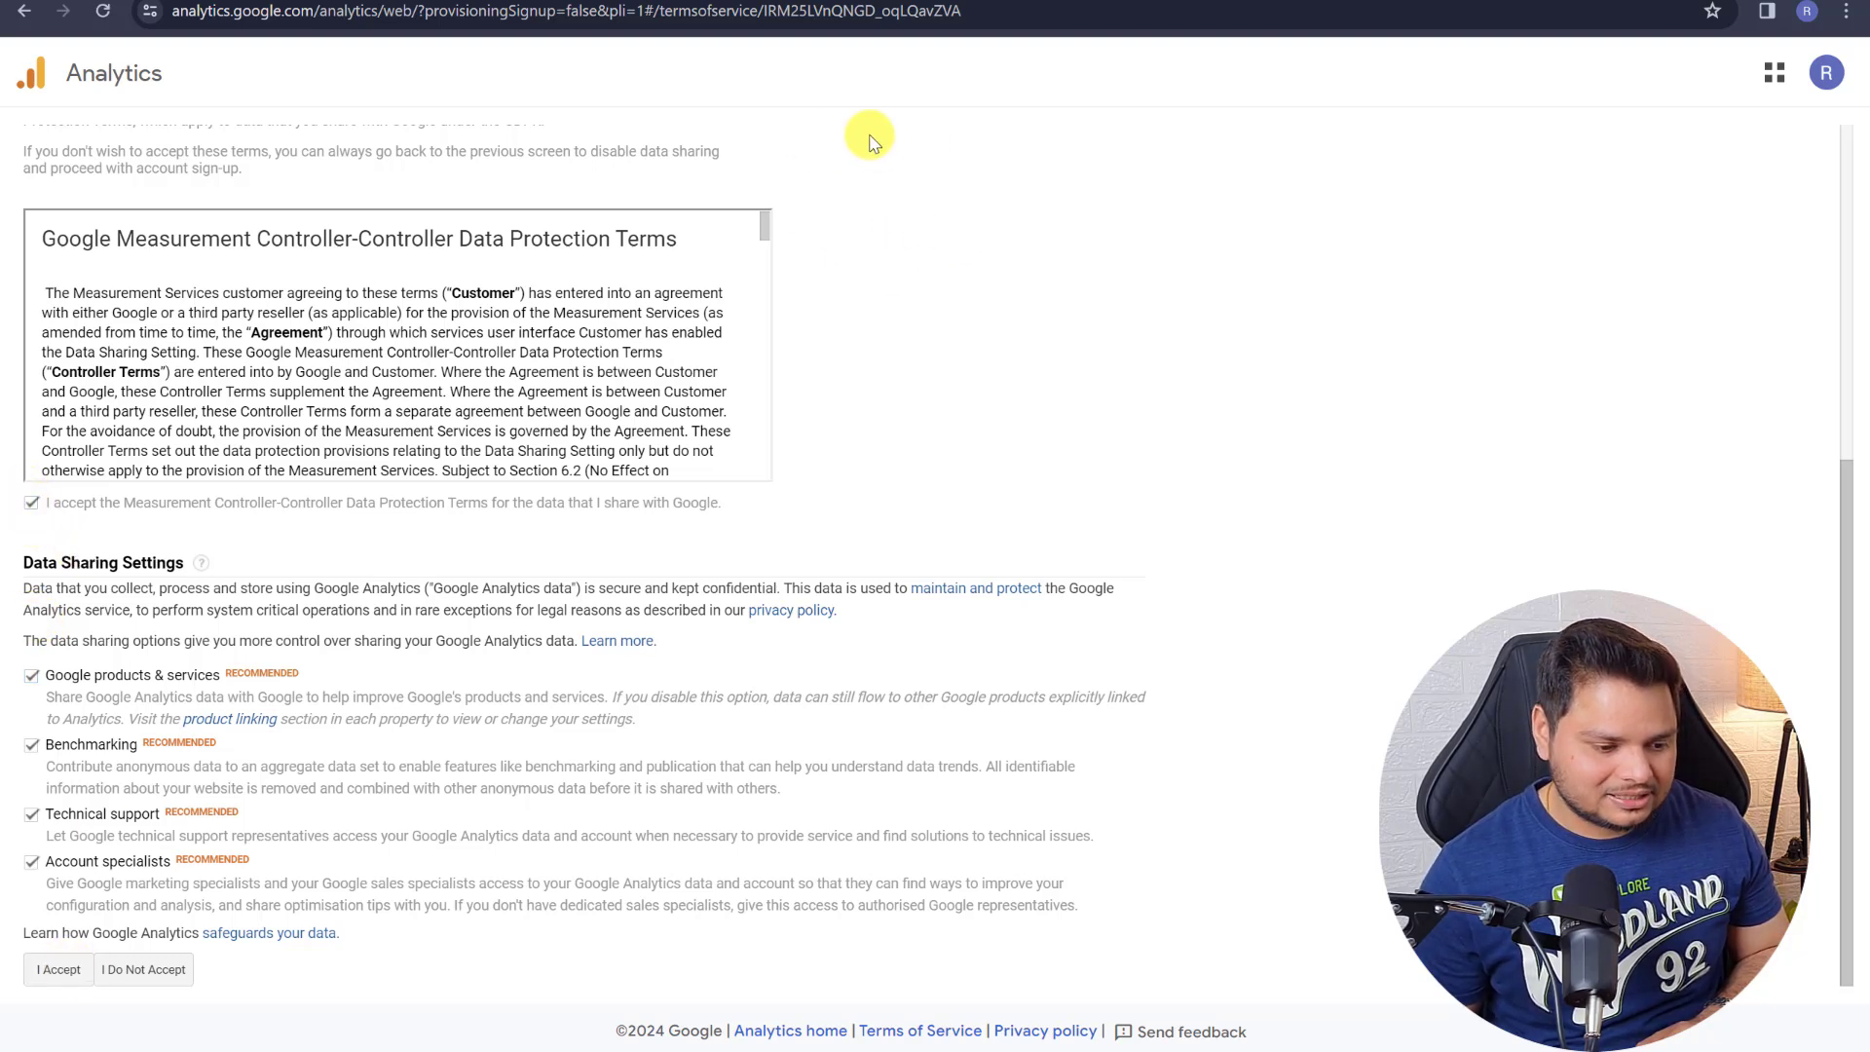
pyautogui.click(53, 970)
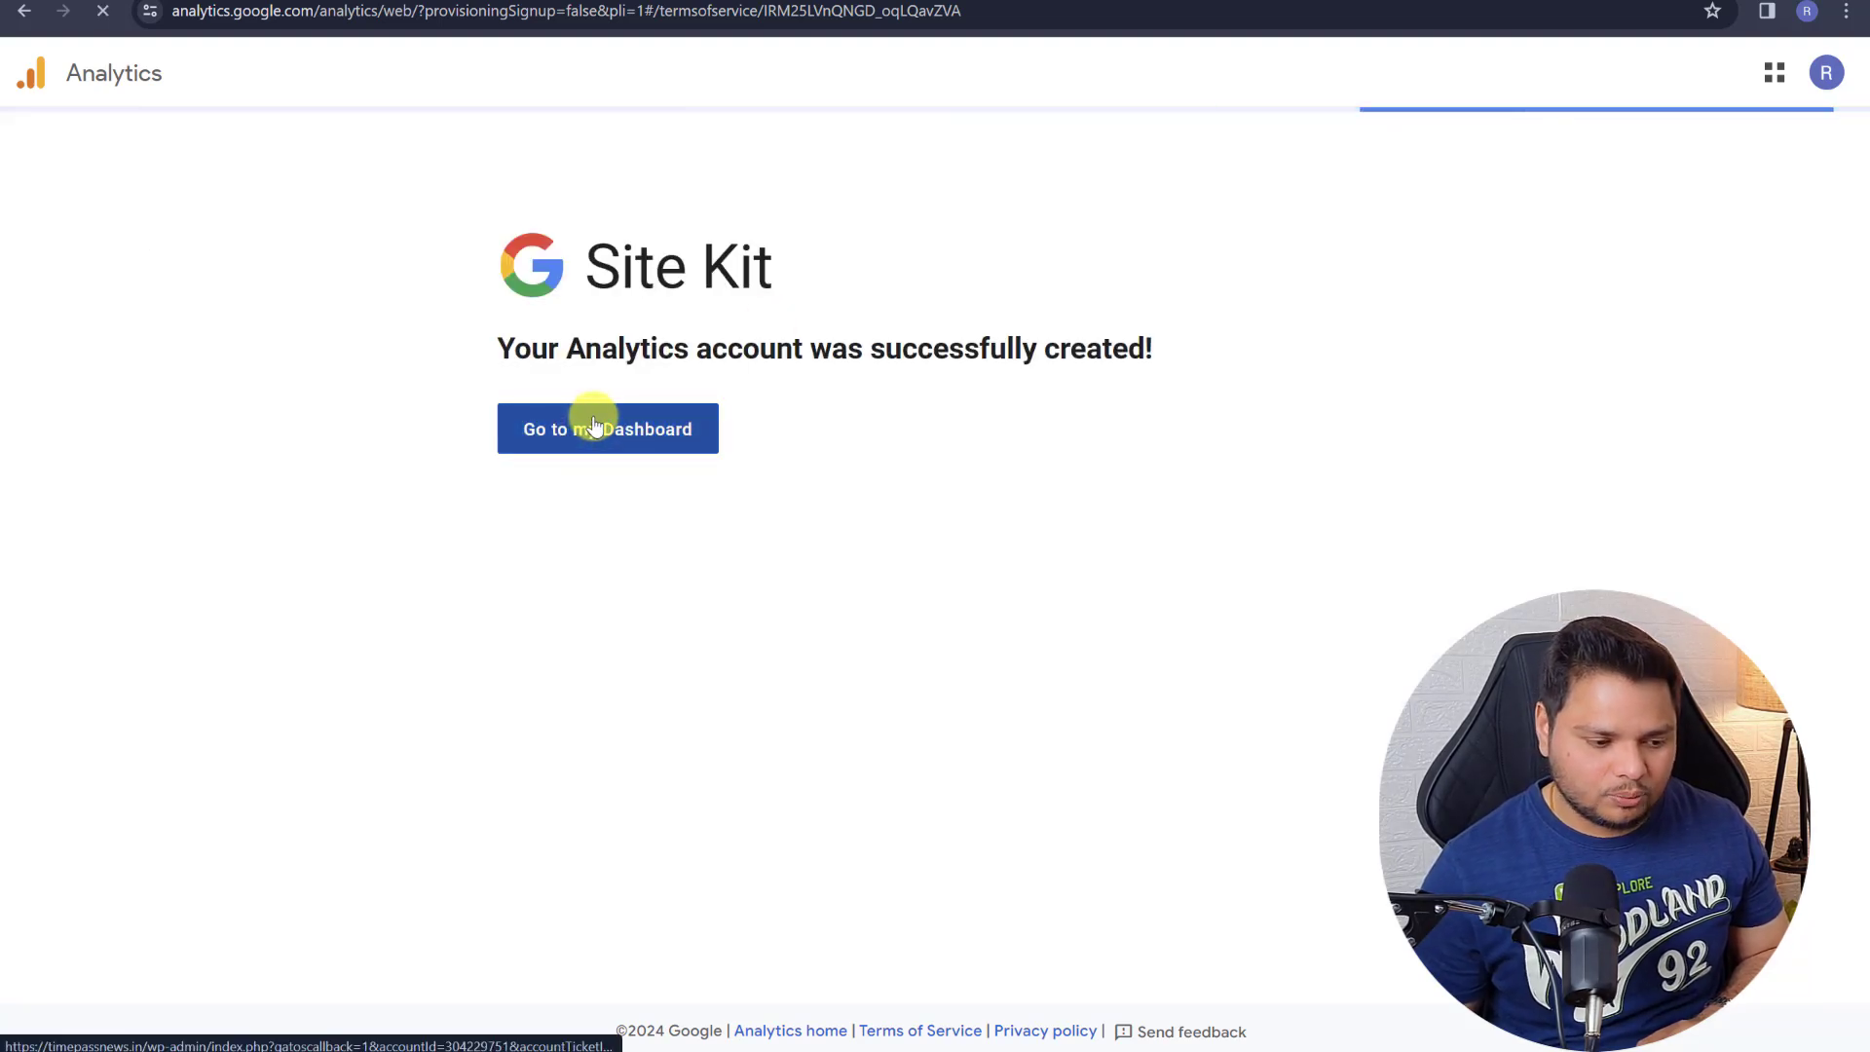
pyautogui.click(598, 416)
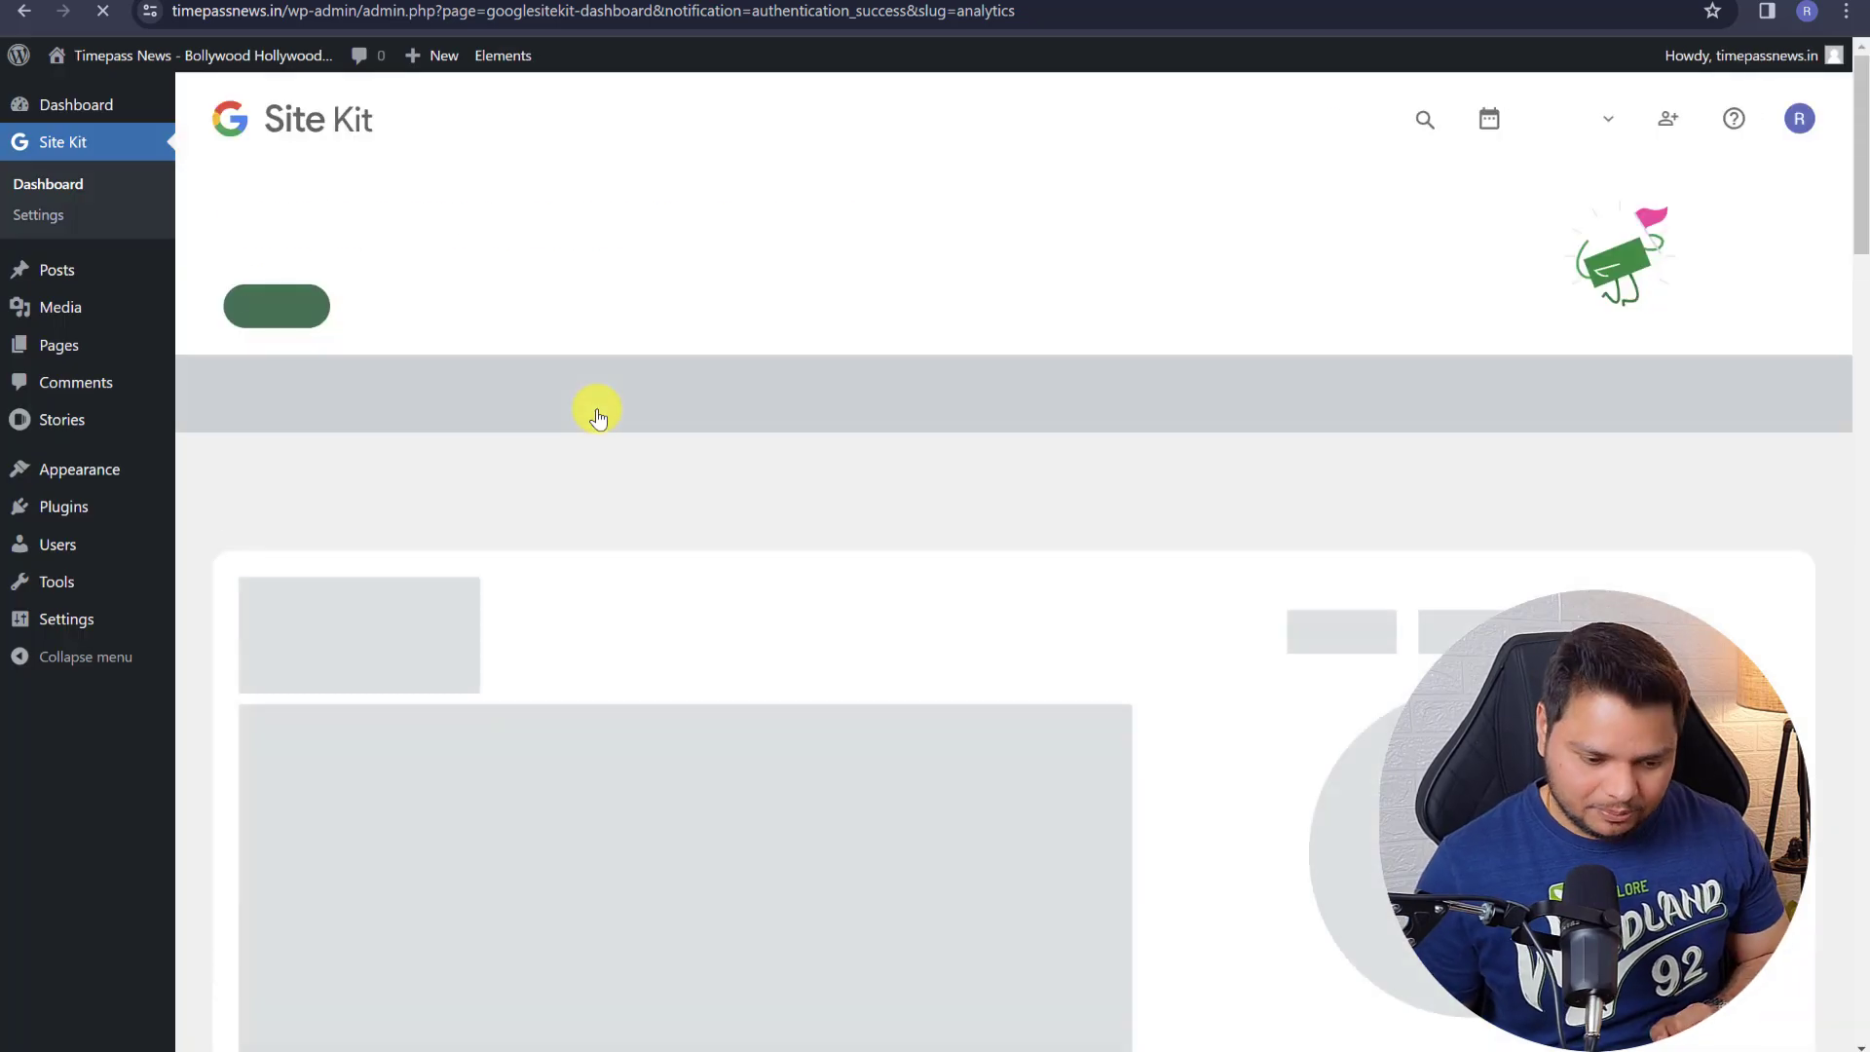
# - Search the new plugins for "rank math", then install and activate Rank Math SEO with AI SEO Tools
pyautogui.moveTo(159, 506)
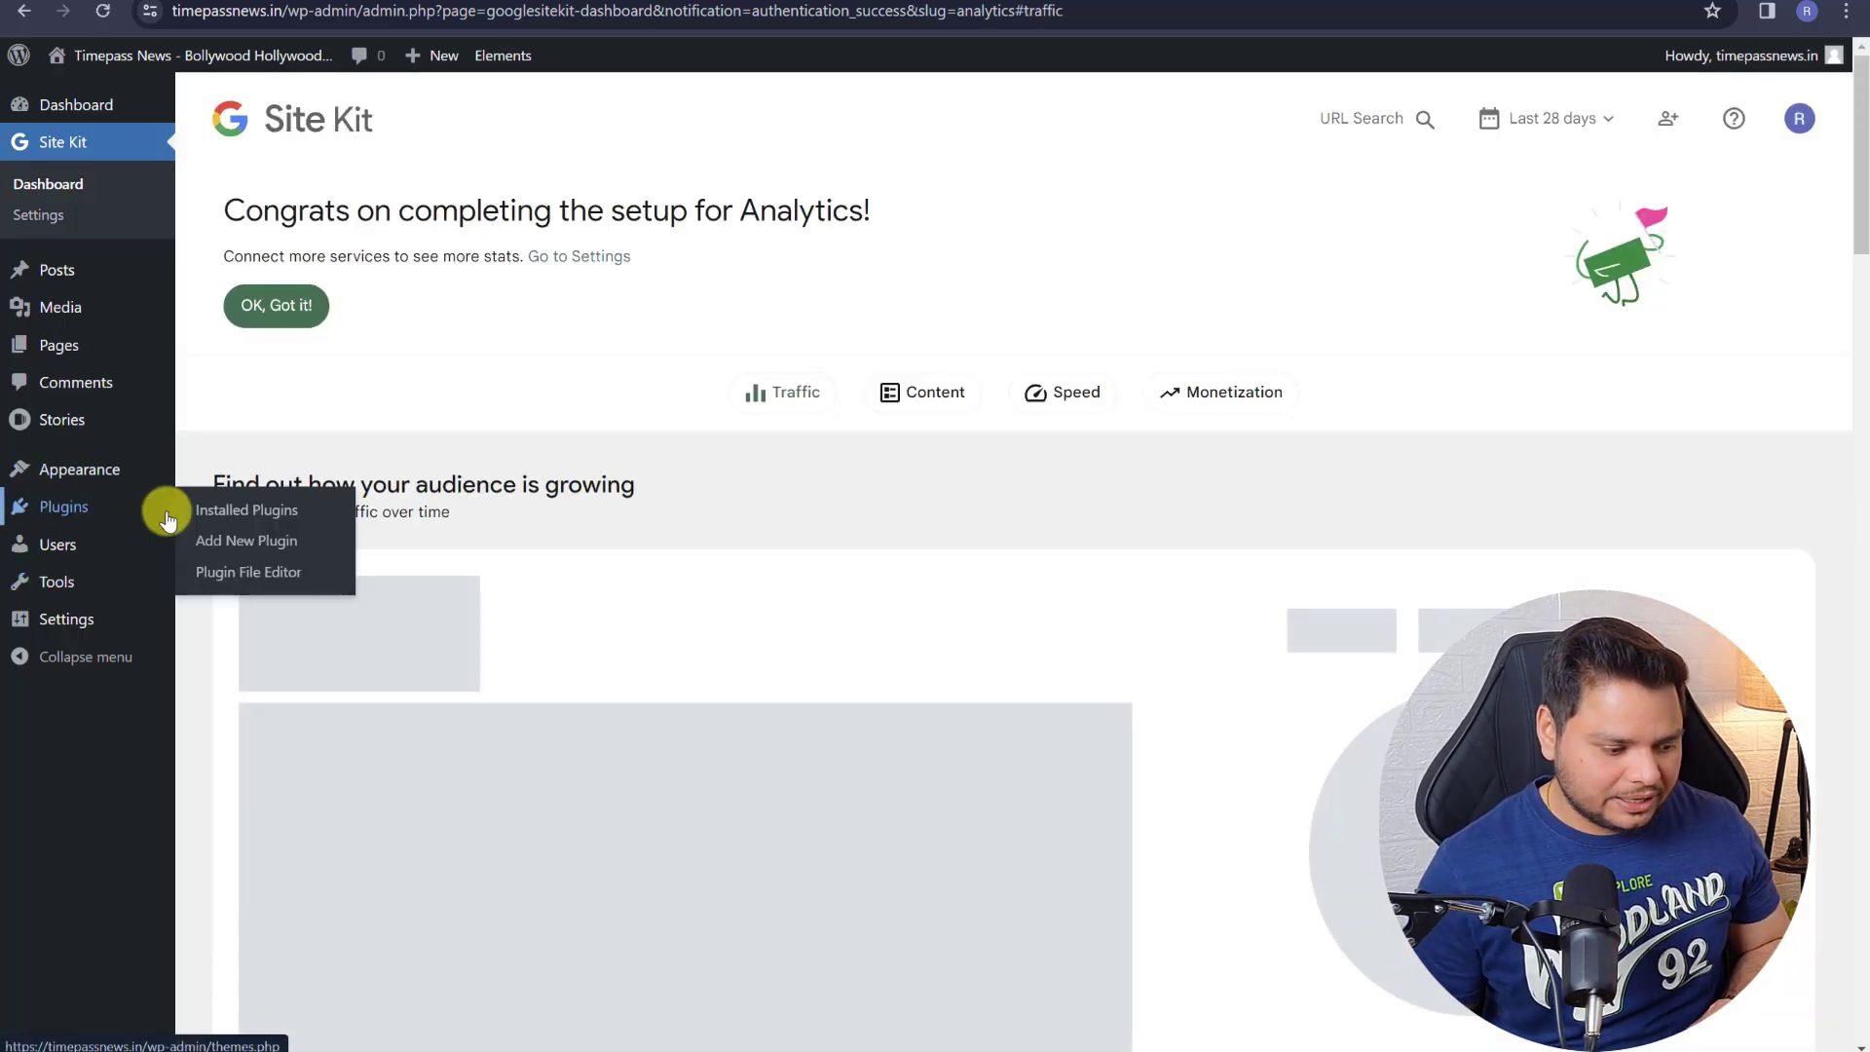
pyautogui.click(242, 543)
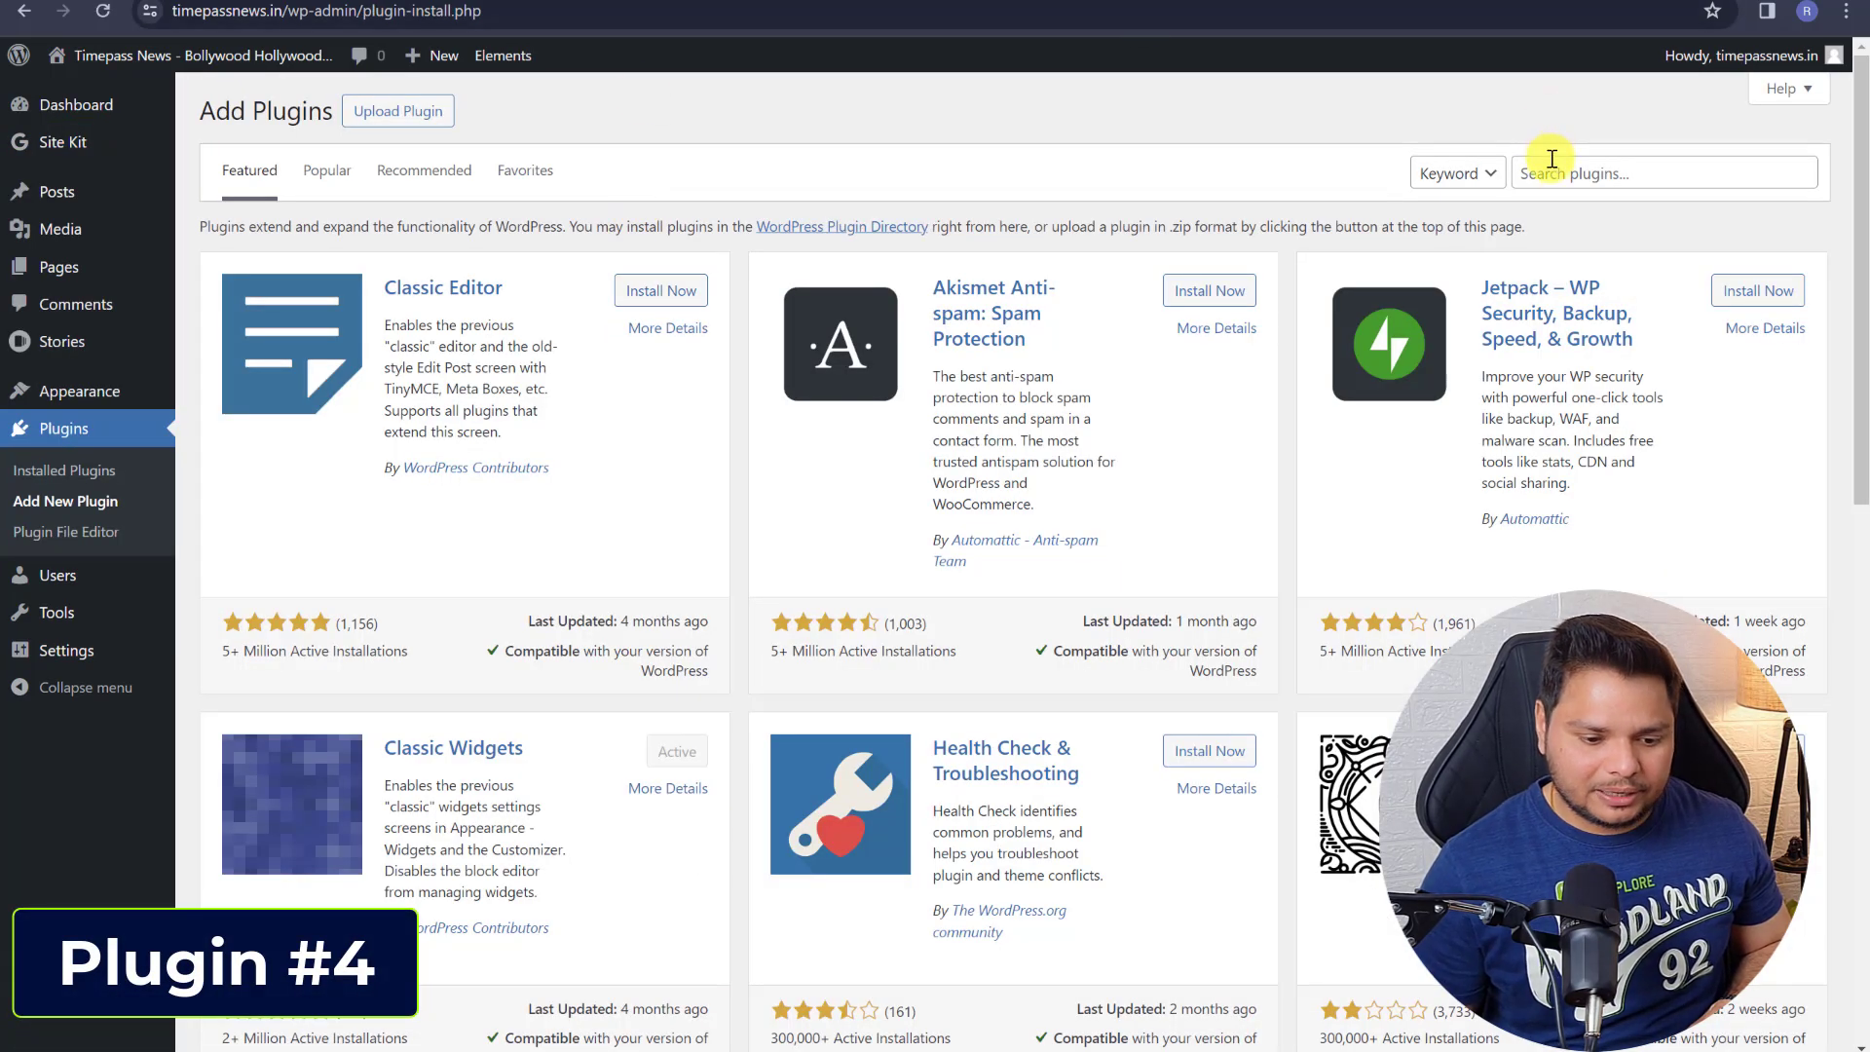
pyautogui.click(1551, 171)
pyautogui.write('rank math')
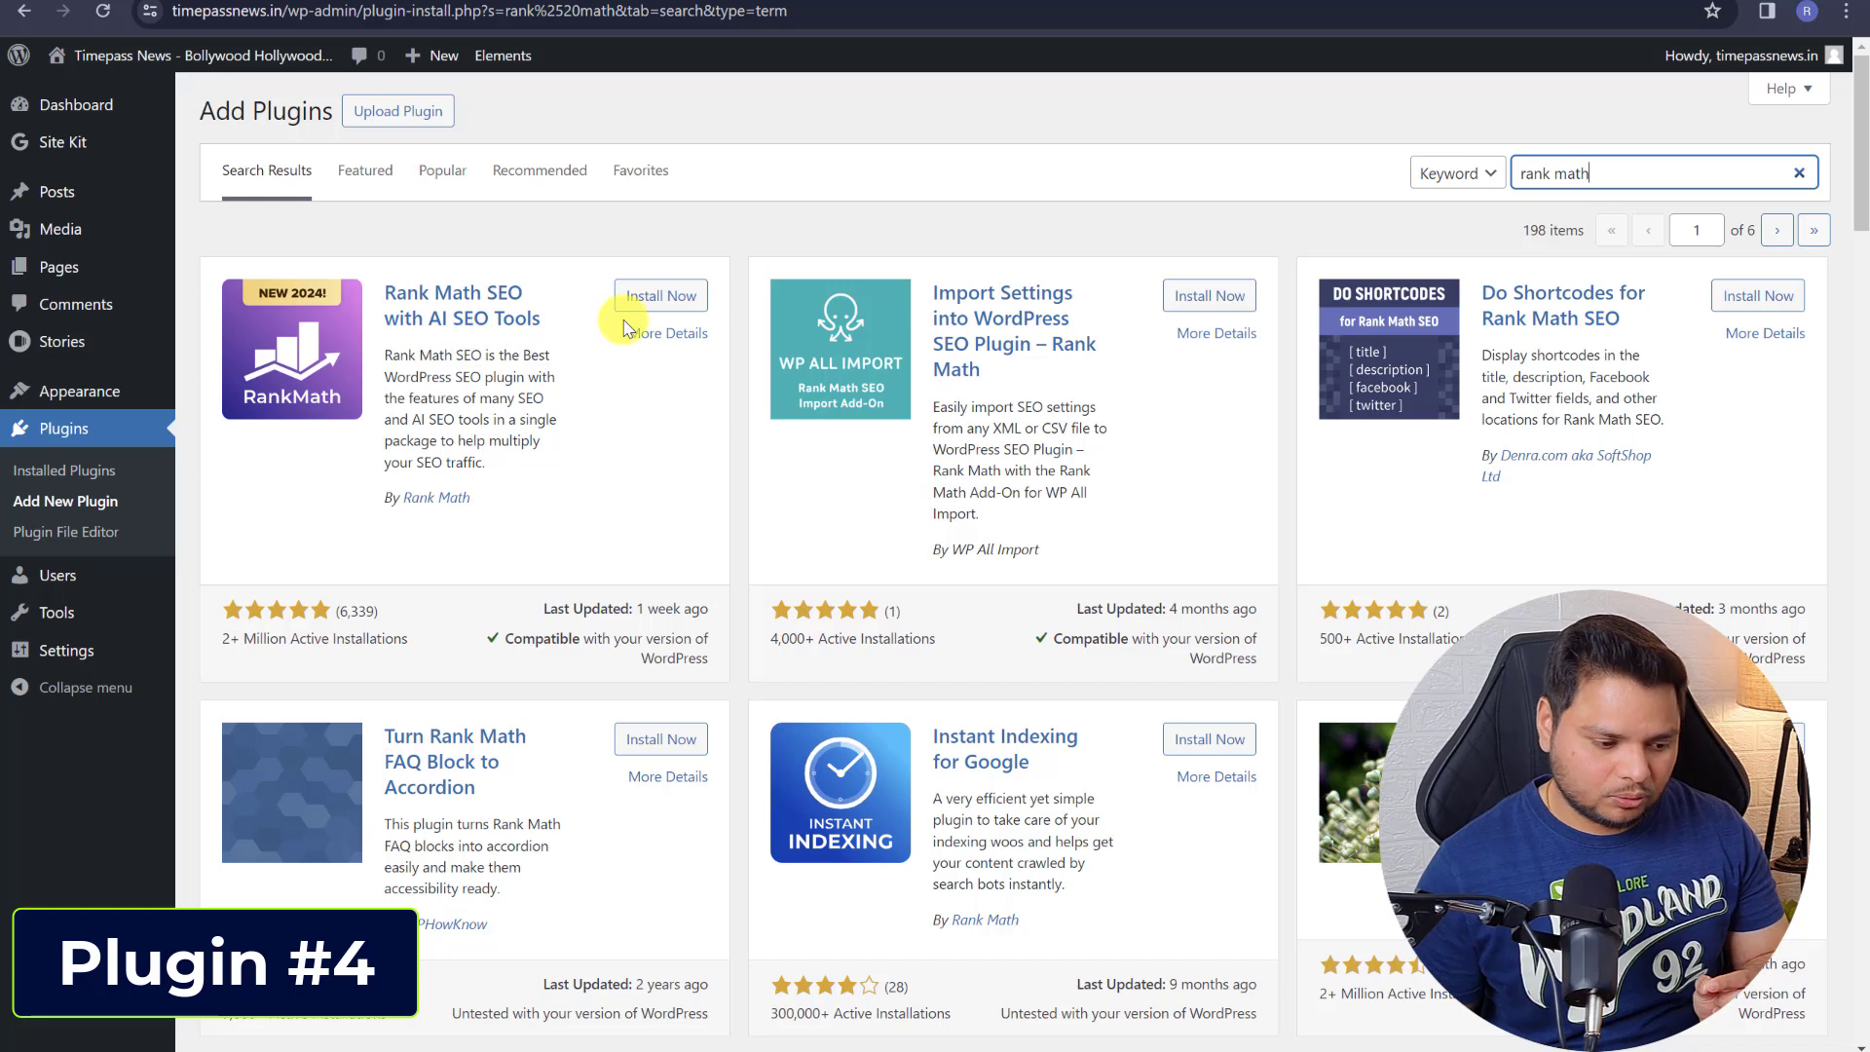
pyautogui.click(624, 287)
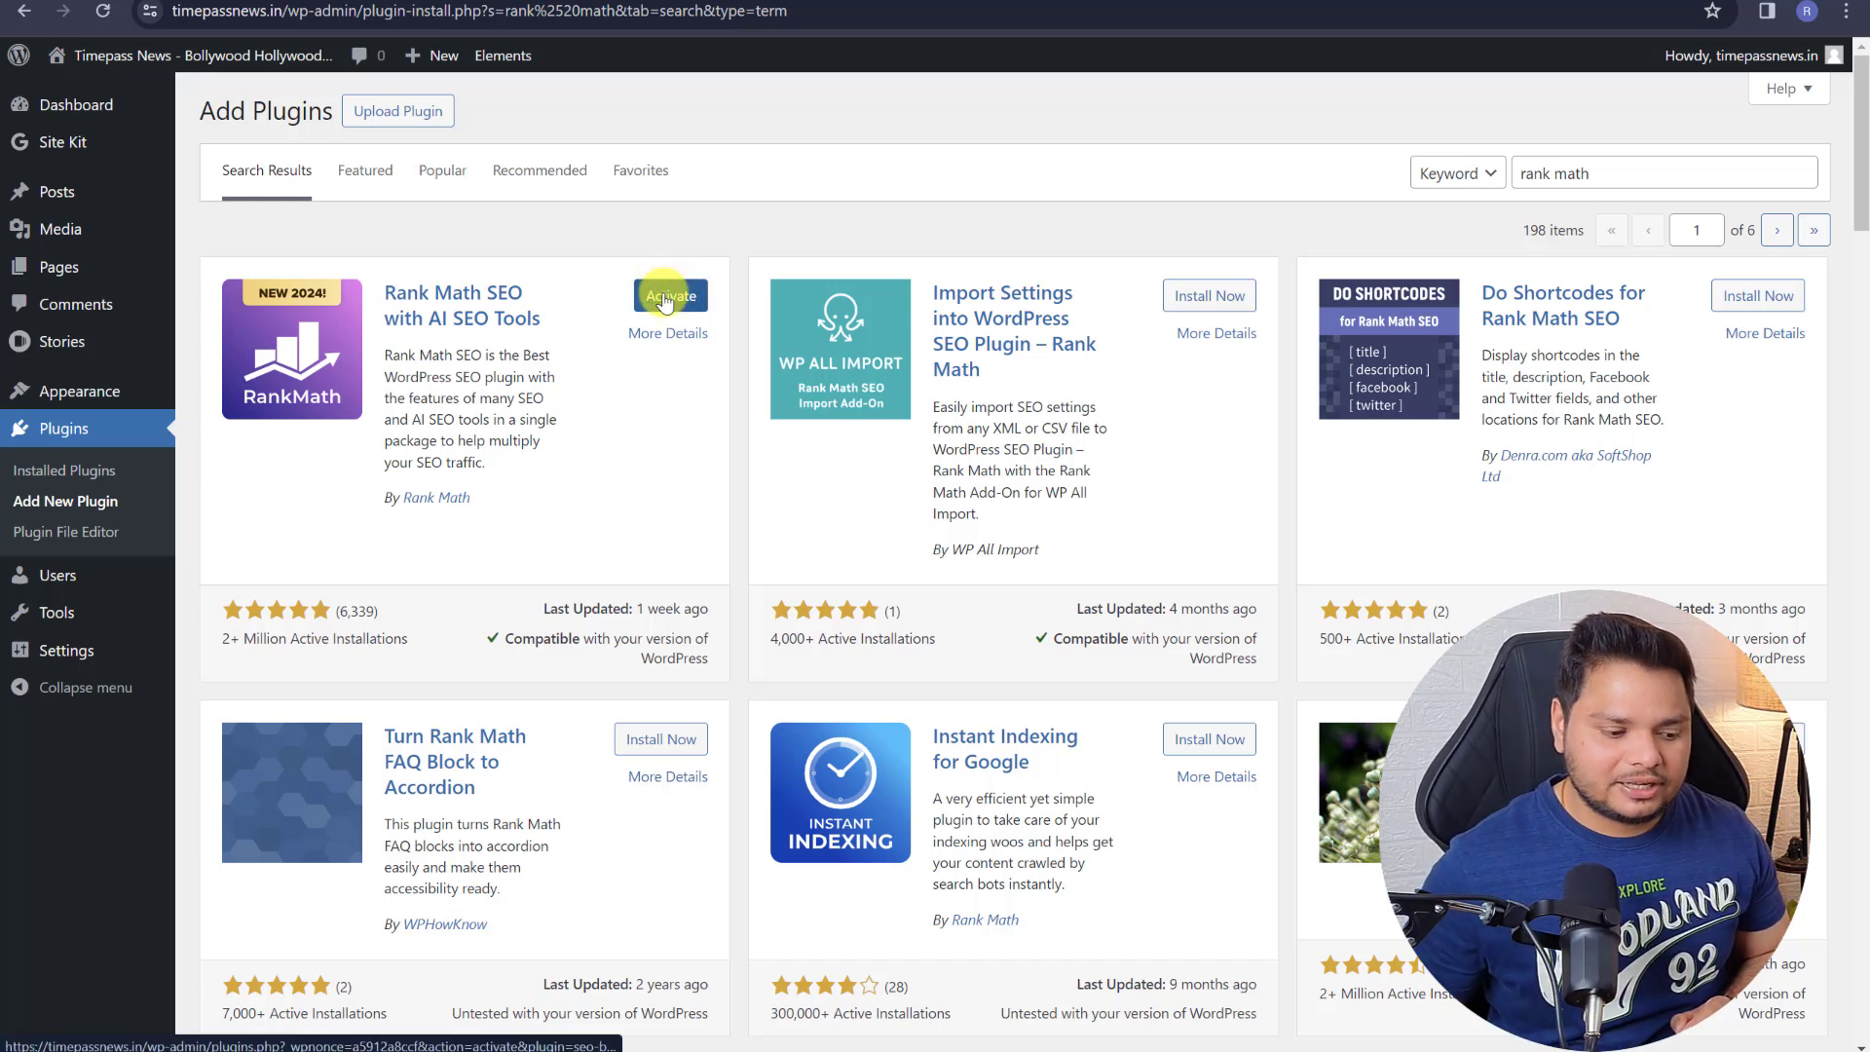
pyautogui.click(665, 300)
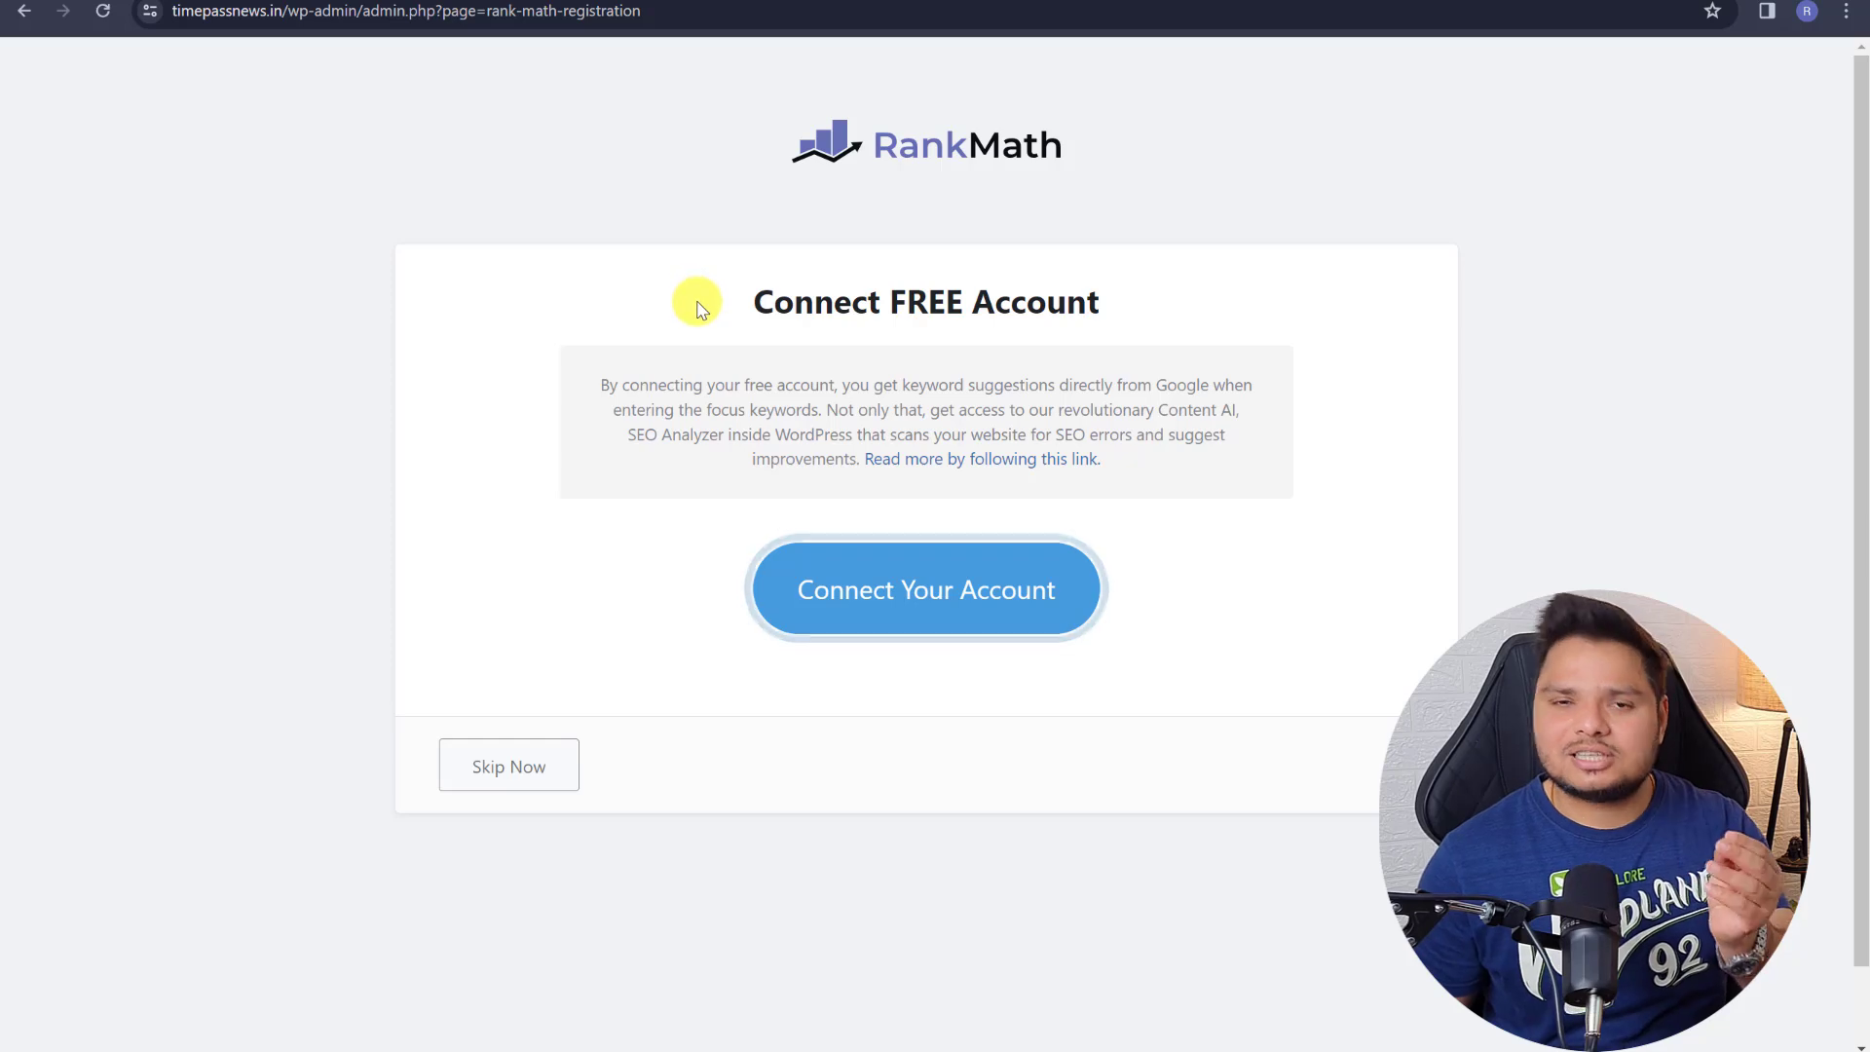
# - Skip connecting a Rank Math account and start the setup wizard in Advanced mode
pyautogui.click(518, 750)
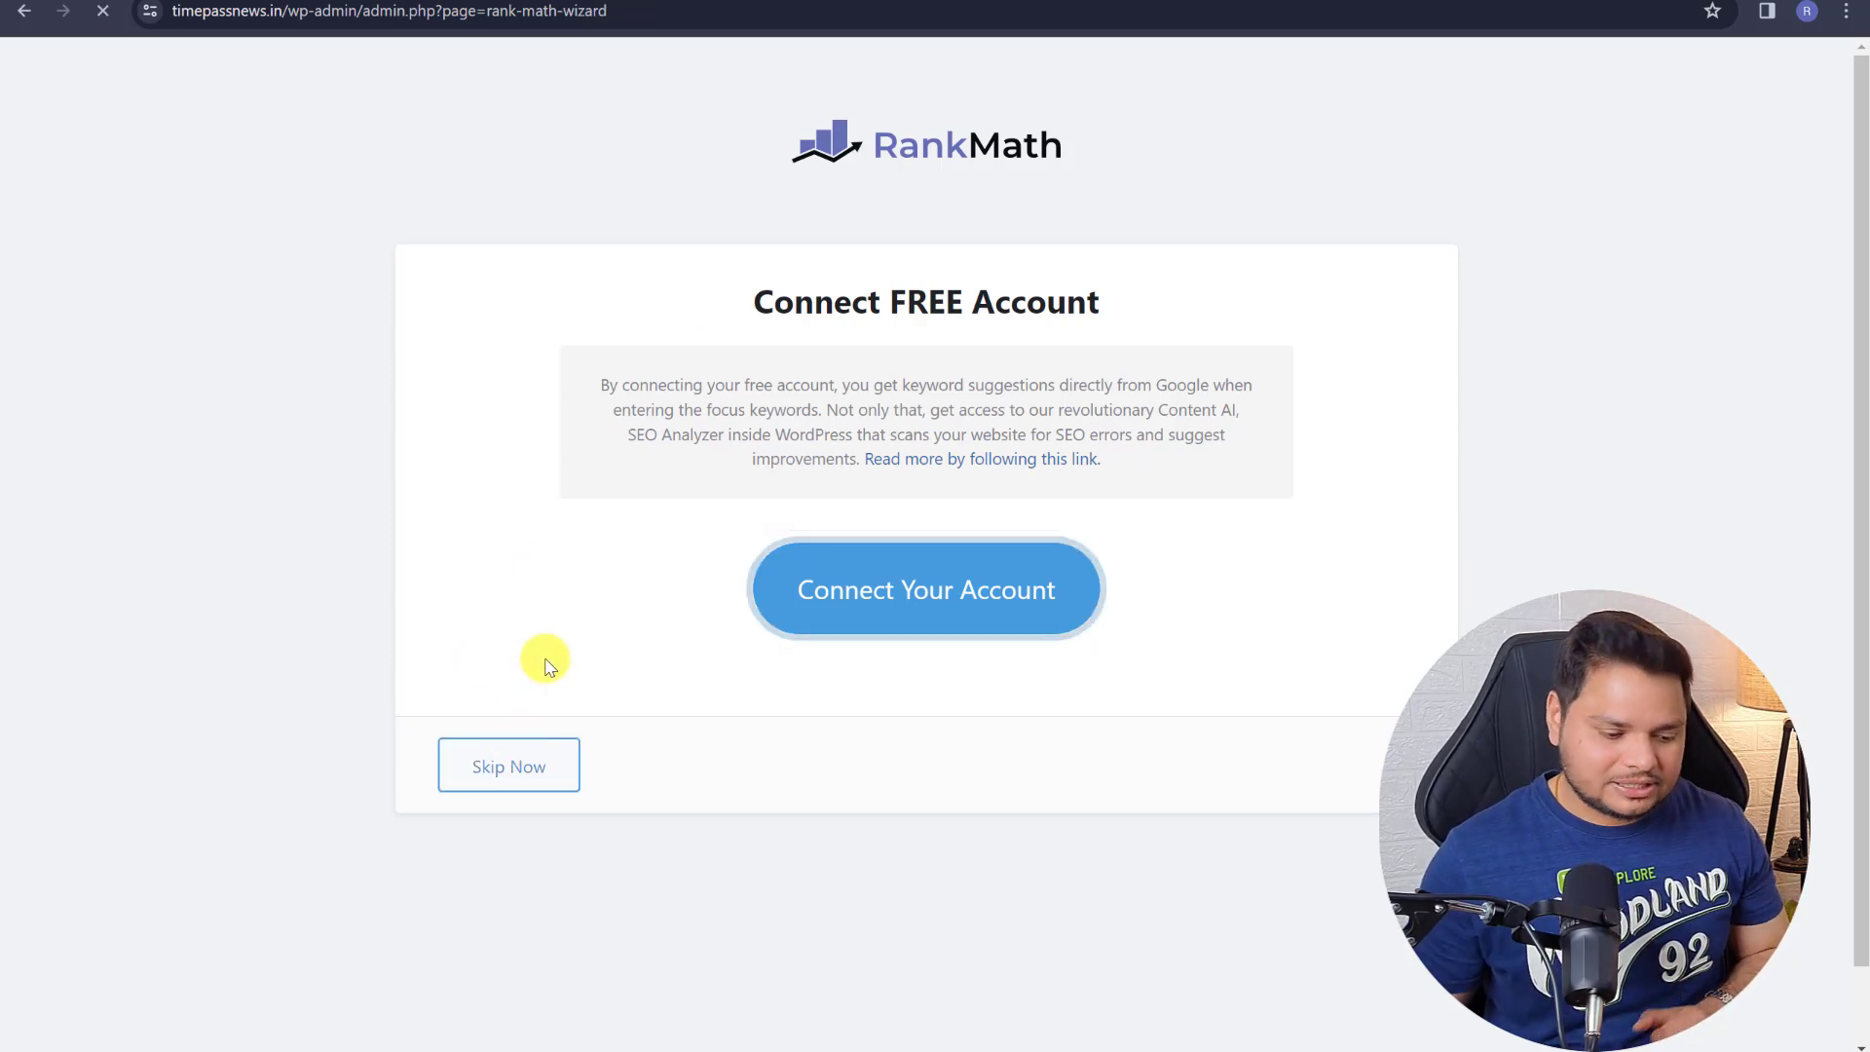
pyautogui.scroll(-2, 609, 487)
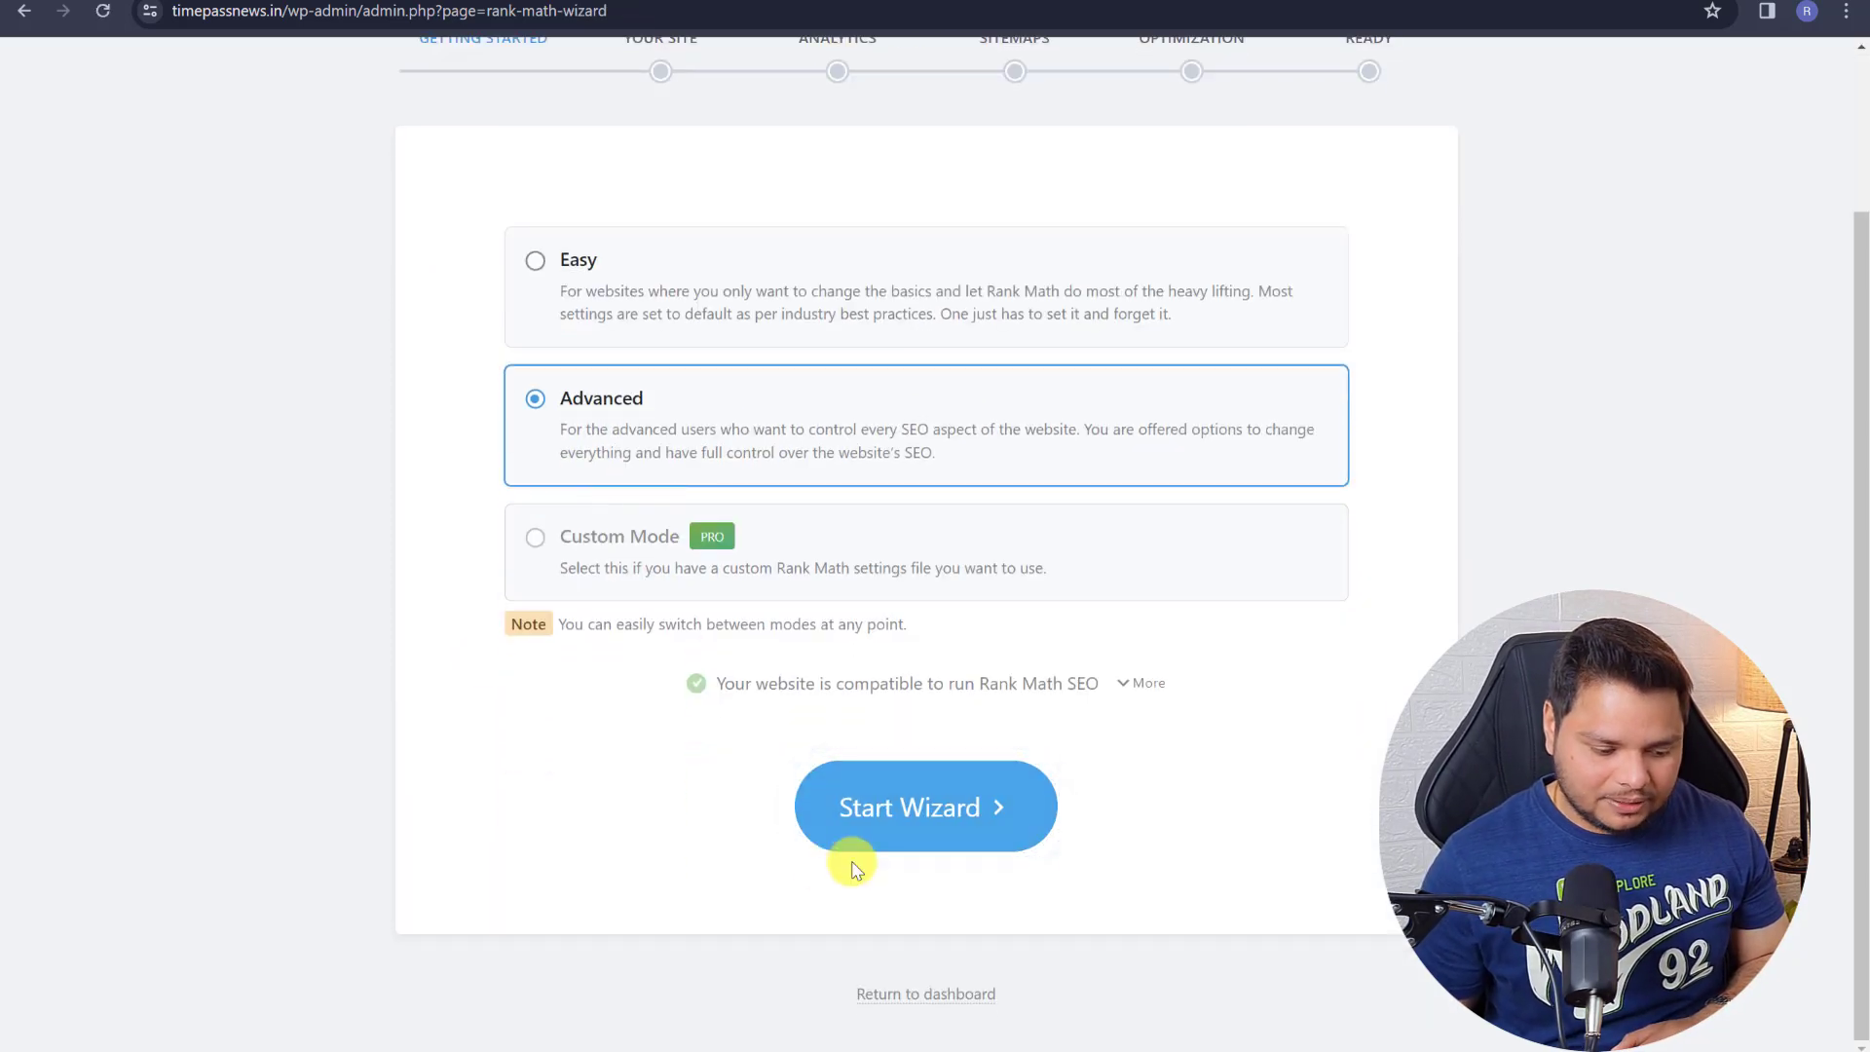
pyautogui.click(856, 814)
# - Save the default site, analytics and sitemap settings in the Rank Math setup wizard
pyautogui.scroll(-7, 782, 531)
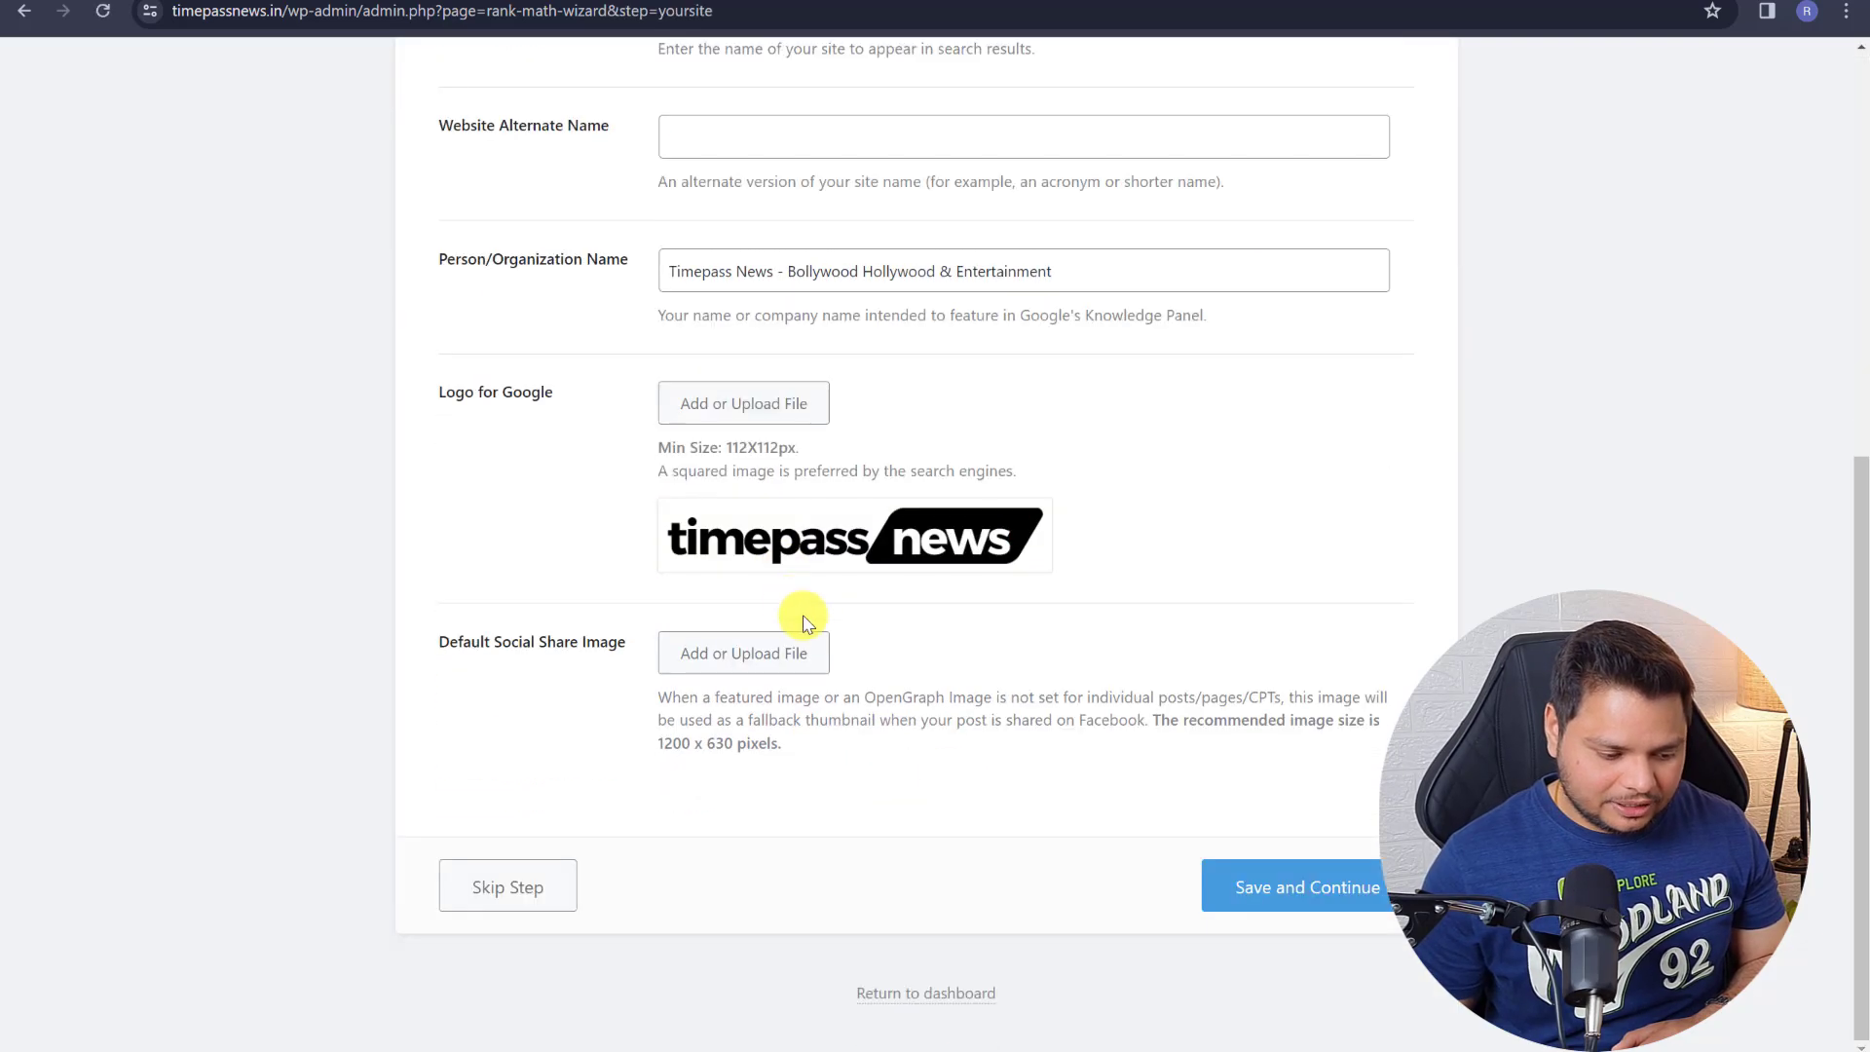
pyautogui.click(1256, 886)
pyautogui.scroll(-5, 943, 725)
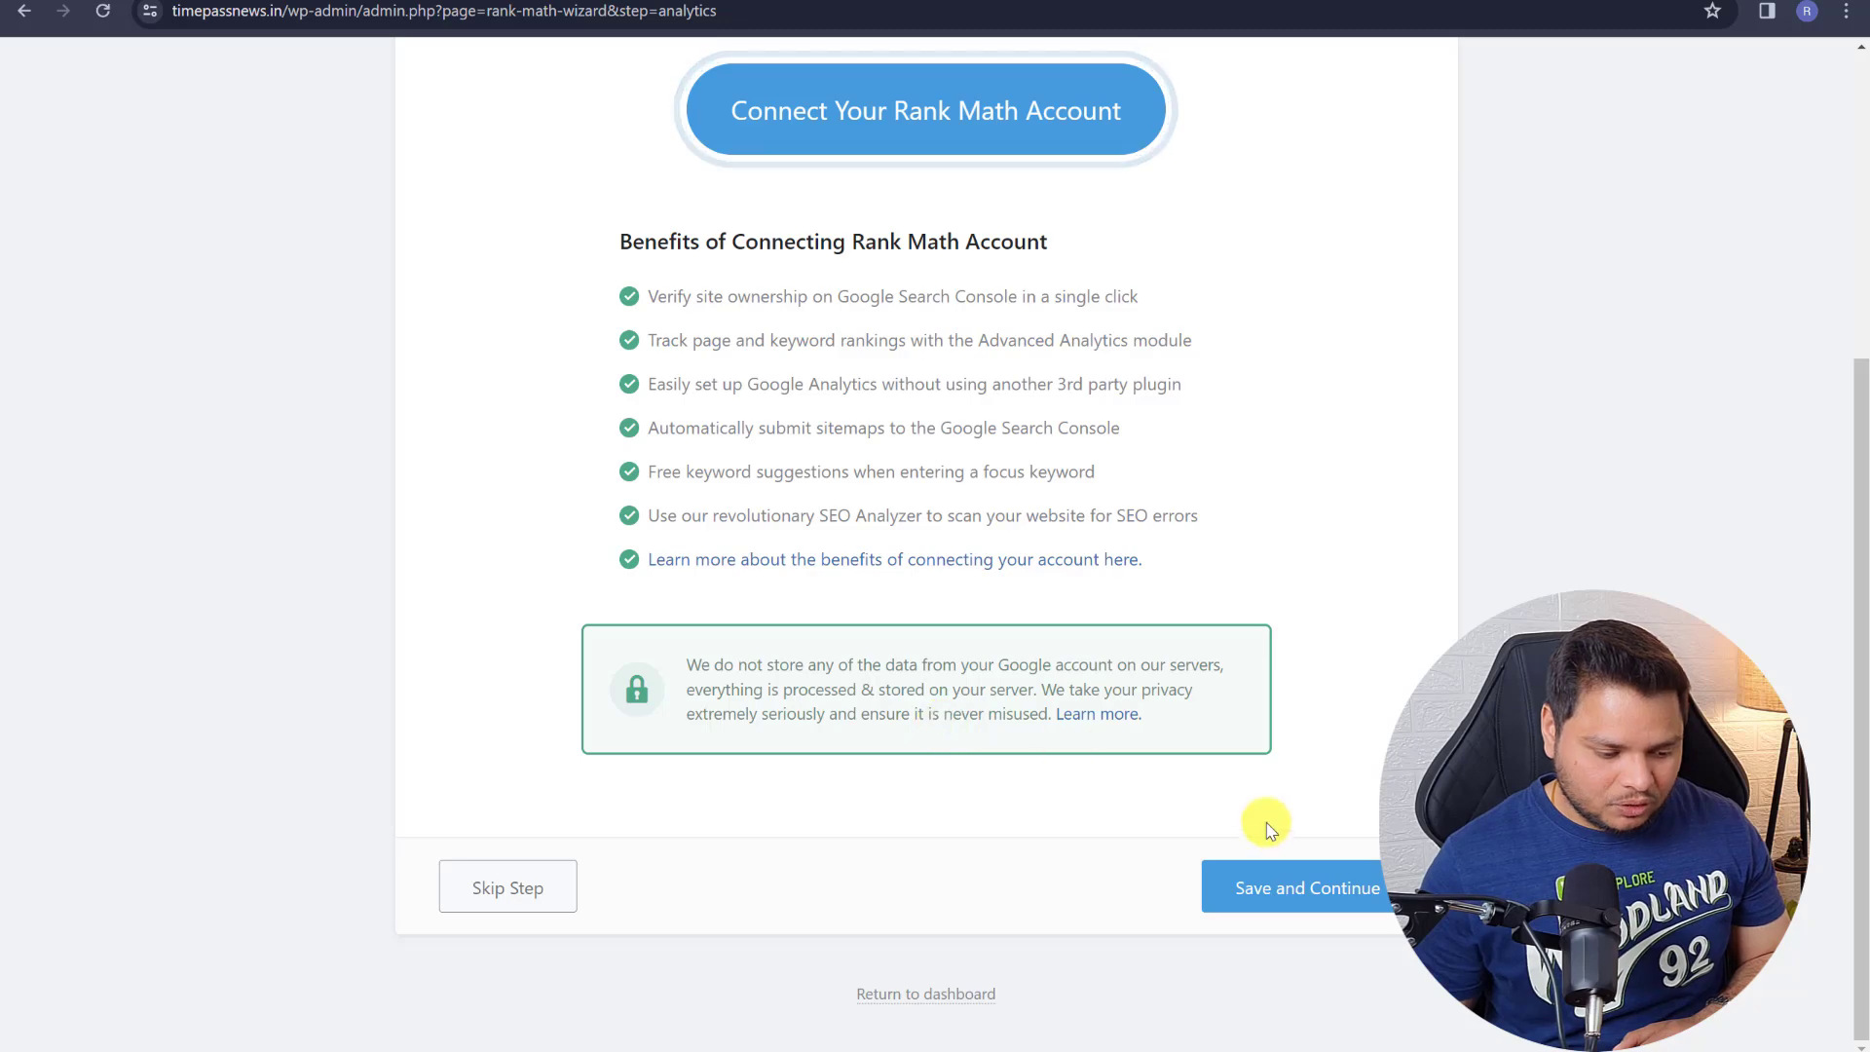
pyautogui.click(1256, 887)
pyautogui.scroll(-1, 737, 645)
pyautogui.scroll(-2, 737, 646)
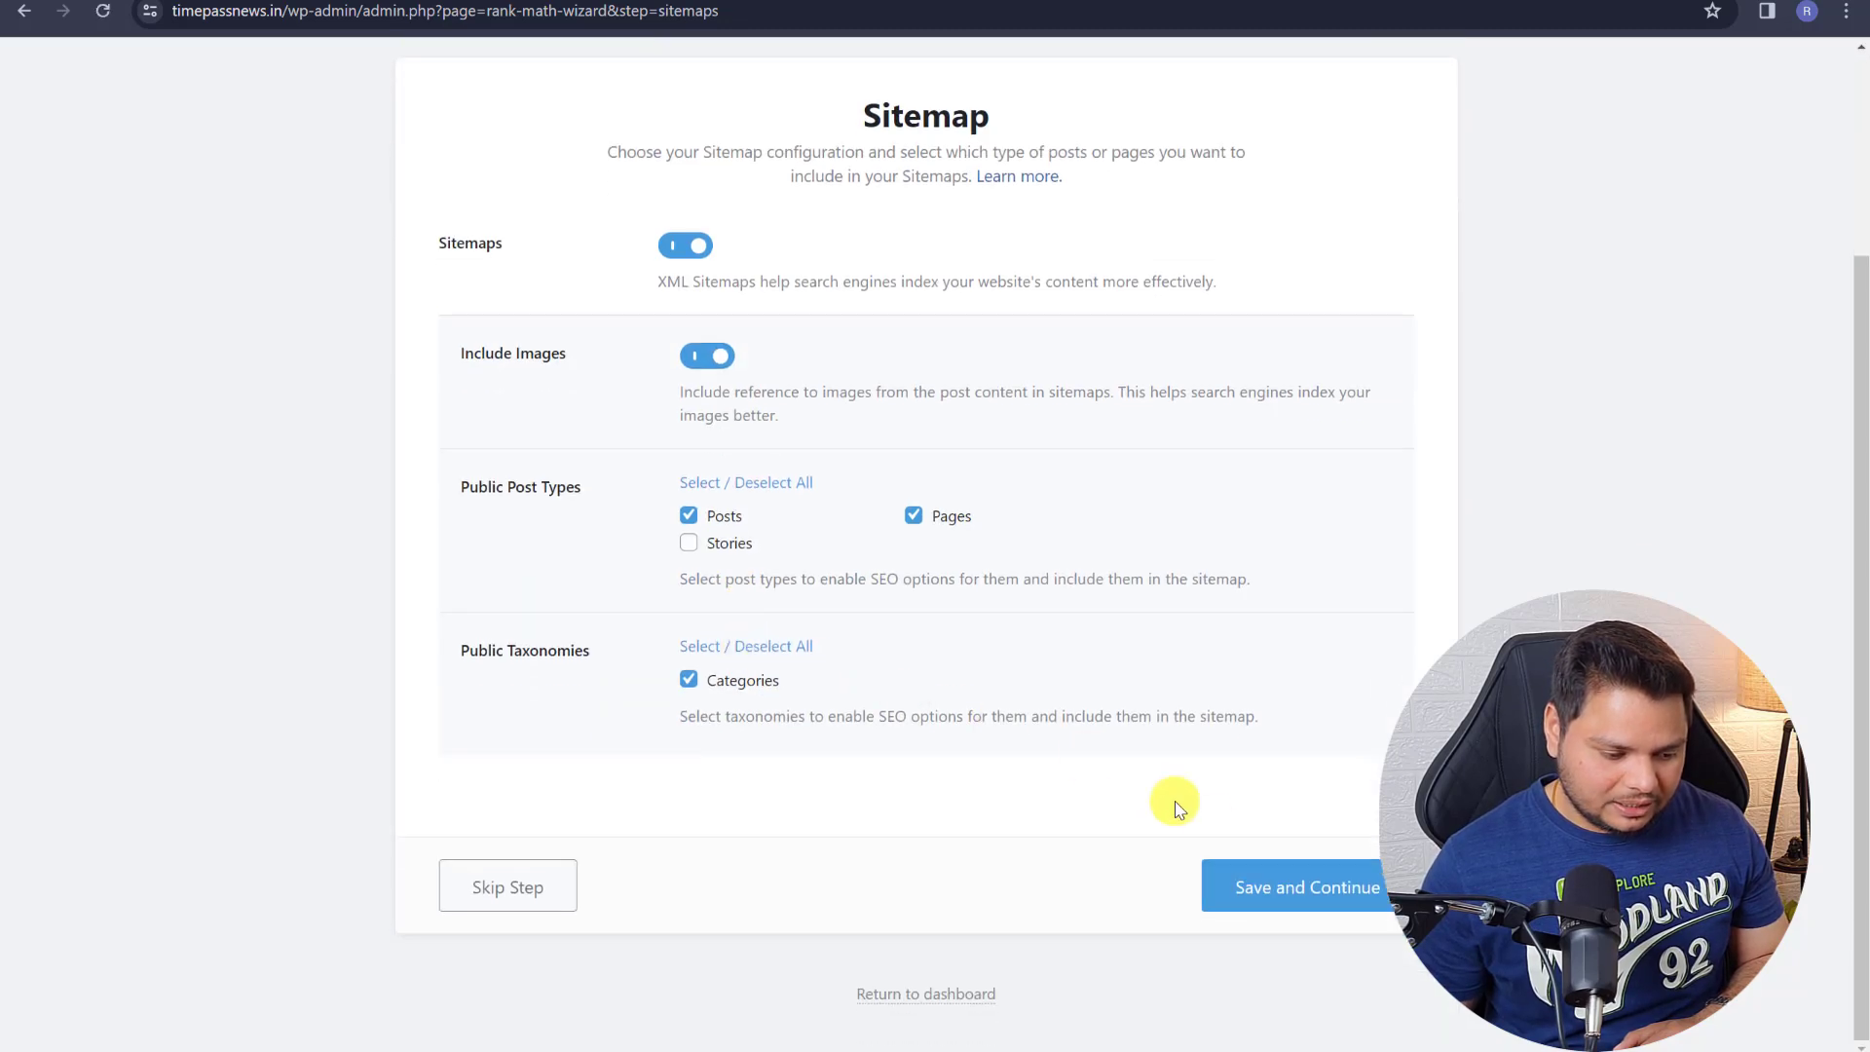
pyautogui.click(1283, 885)
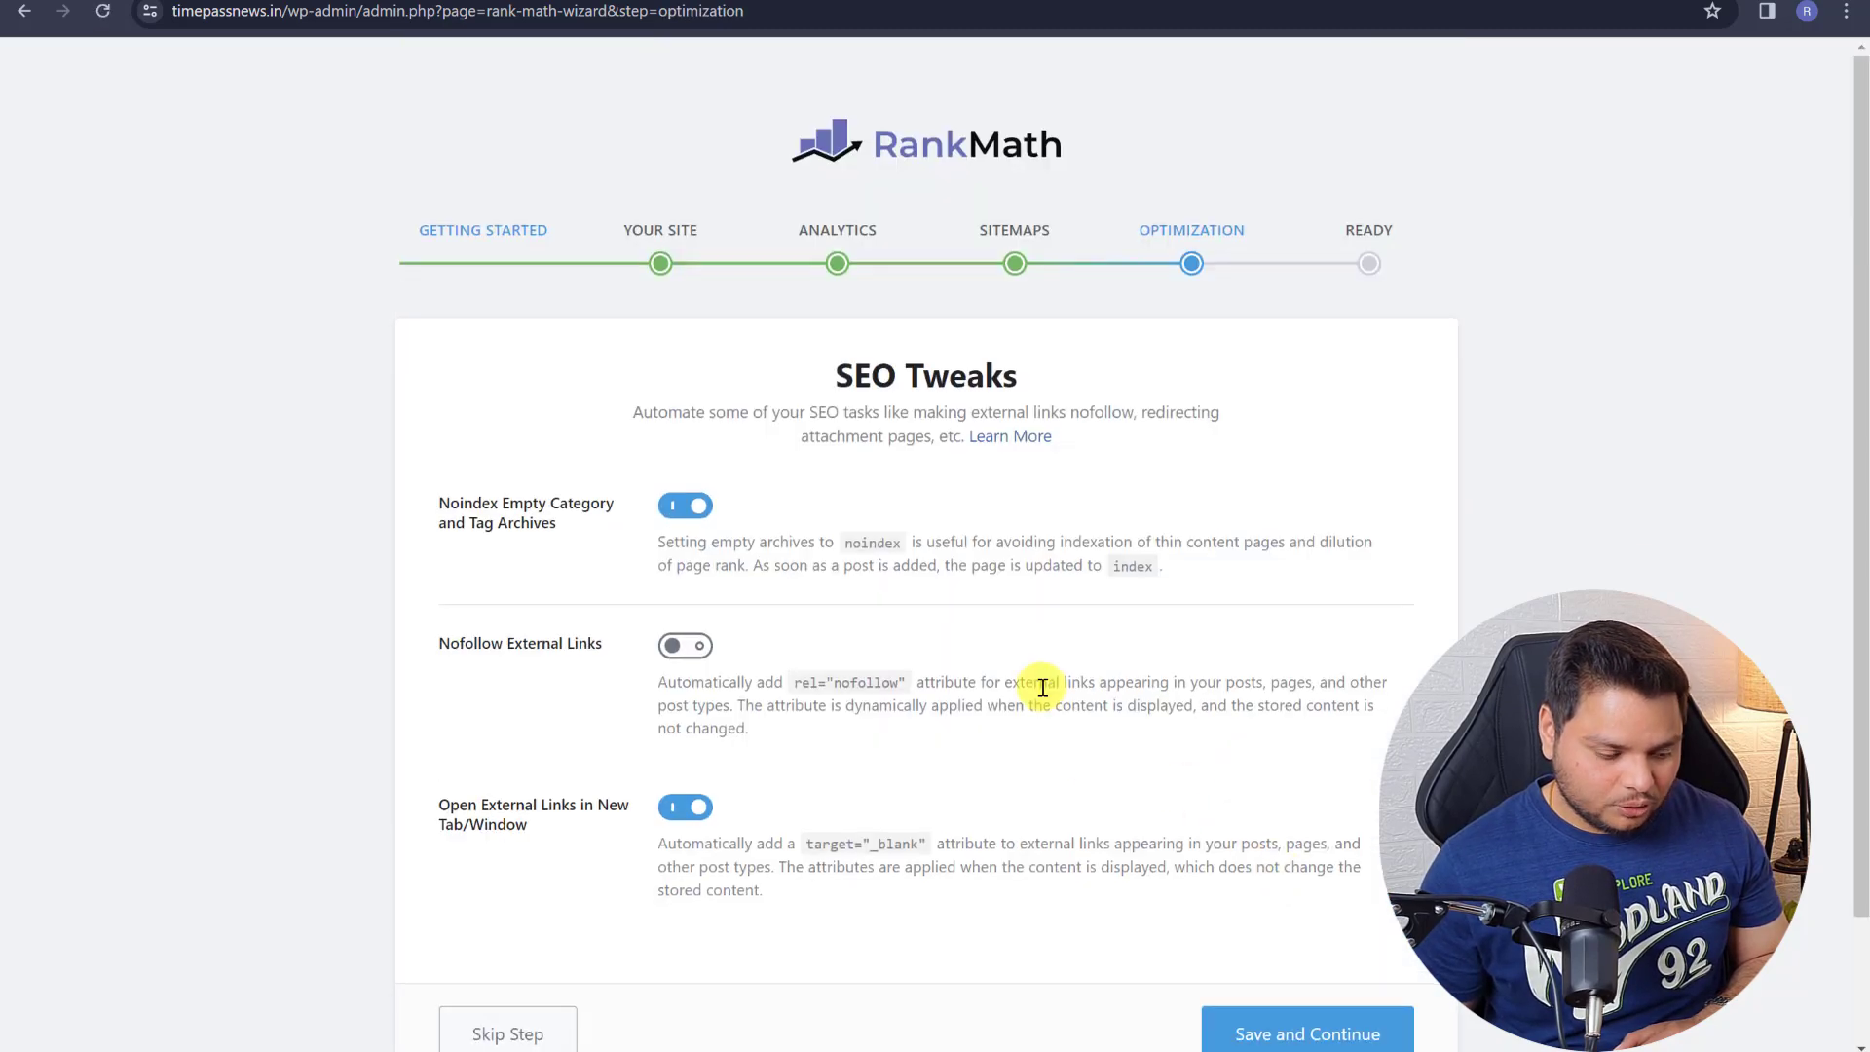
# - Enable Nofollow External Links in the SEO tweaks, save them, and finish the wizard by returning to the dashboard
pyautogui.scroll(-2, 779, 555)
pyautogui.click(682, 500)
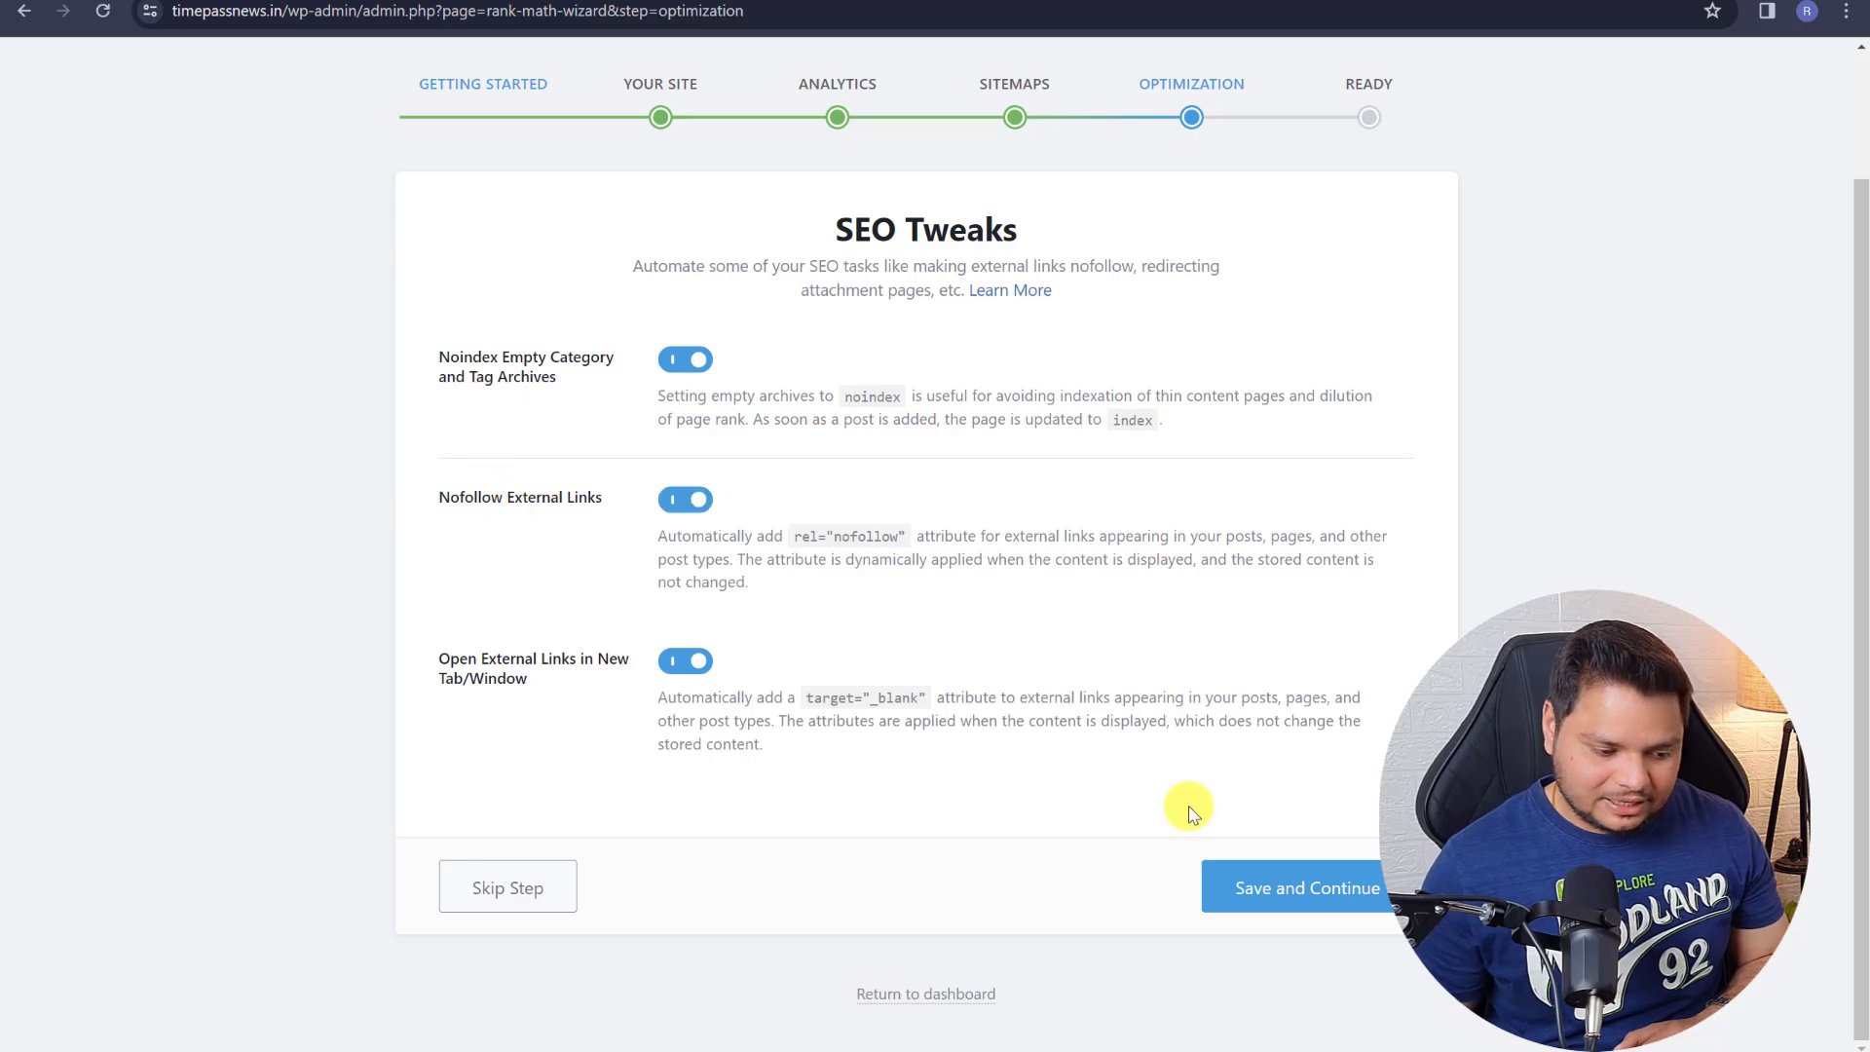
pyautogui.click(1285, 886)
pyautogui.scroll(-1, 983, 806)
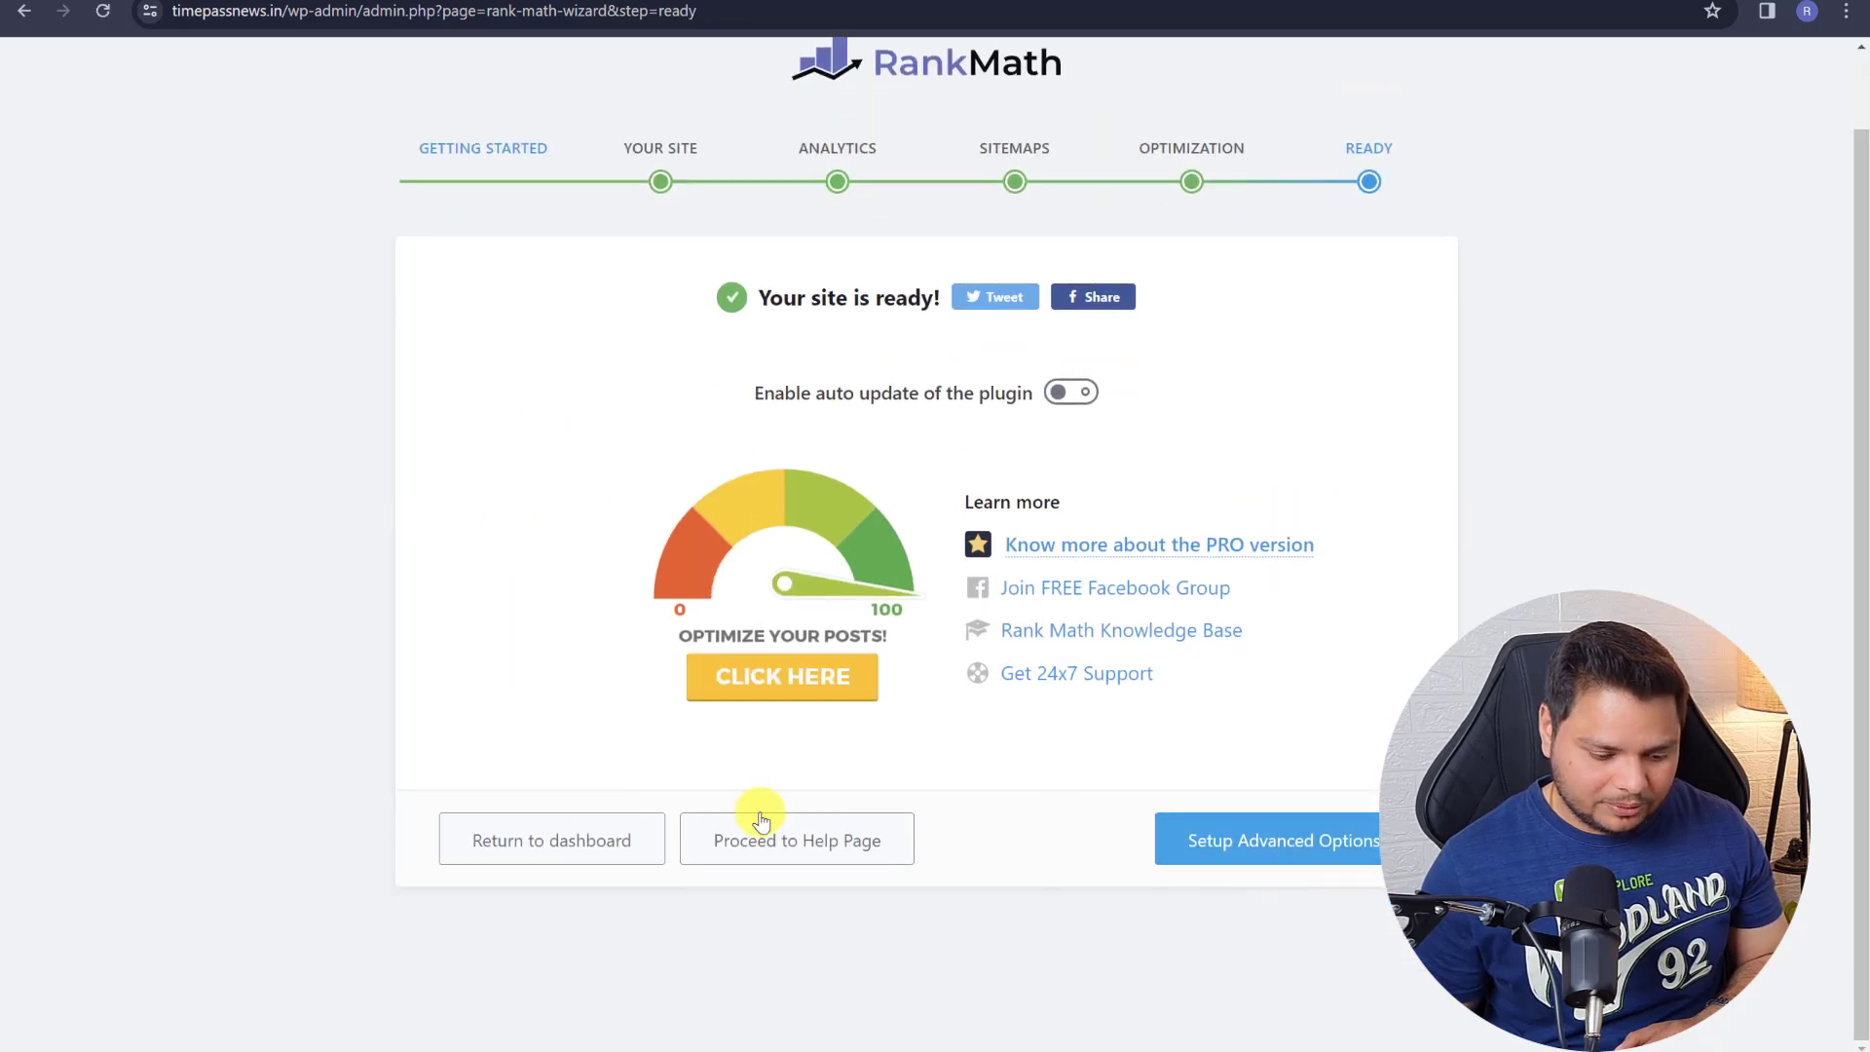
pyautogui.click(606, 835)
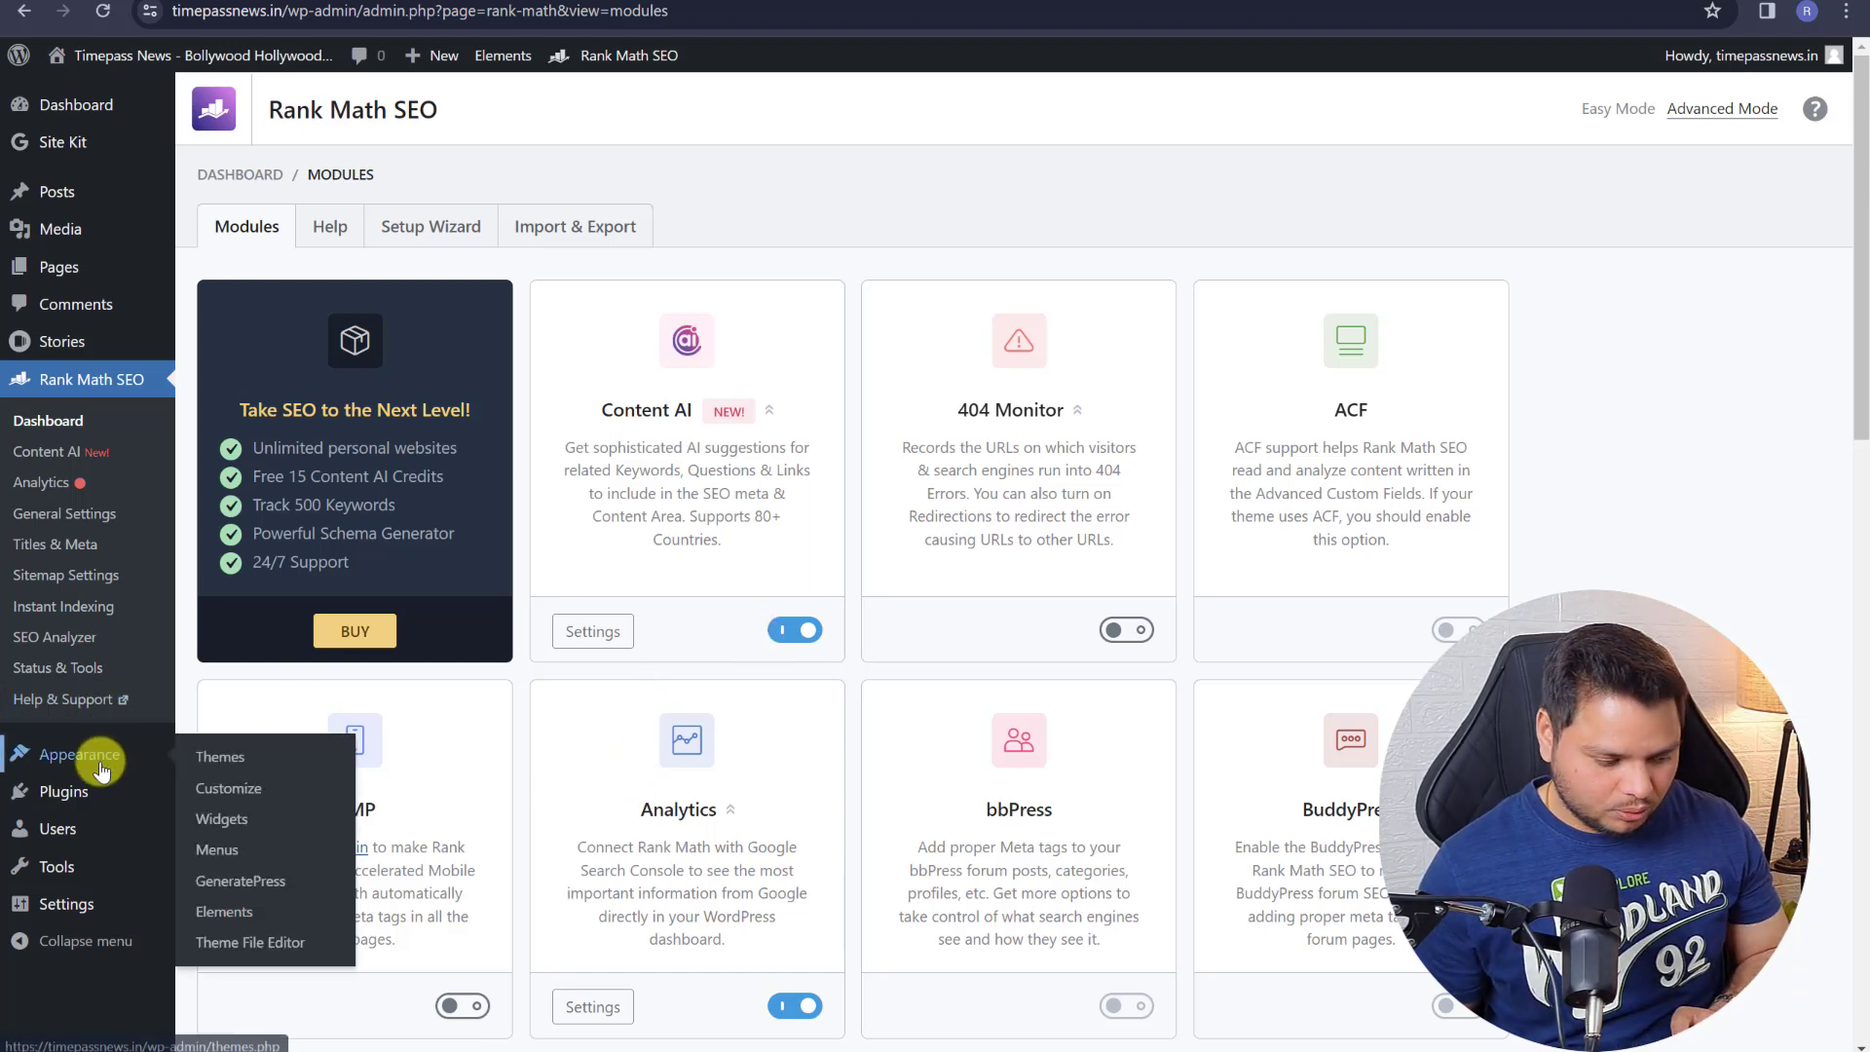
# - Switch to the StockWale trading article and examine its table of contents, following the first FAQ entry
pyautogui.moveTo(82, 800)
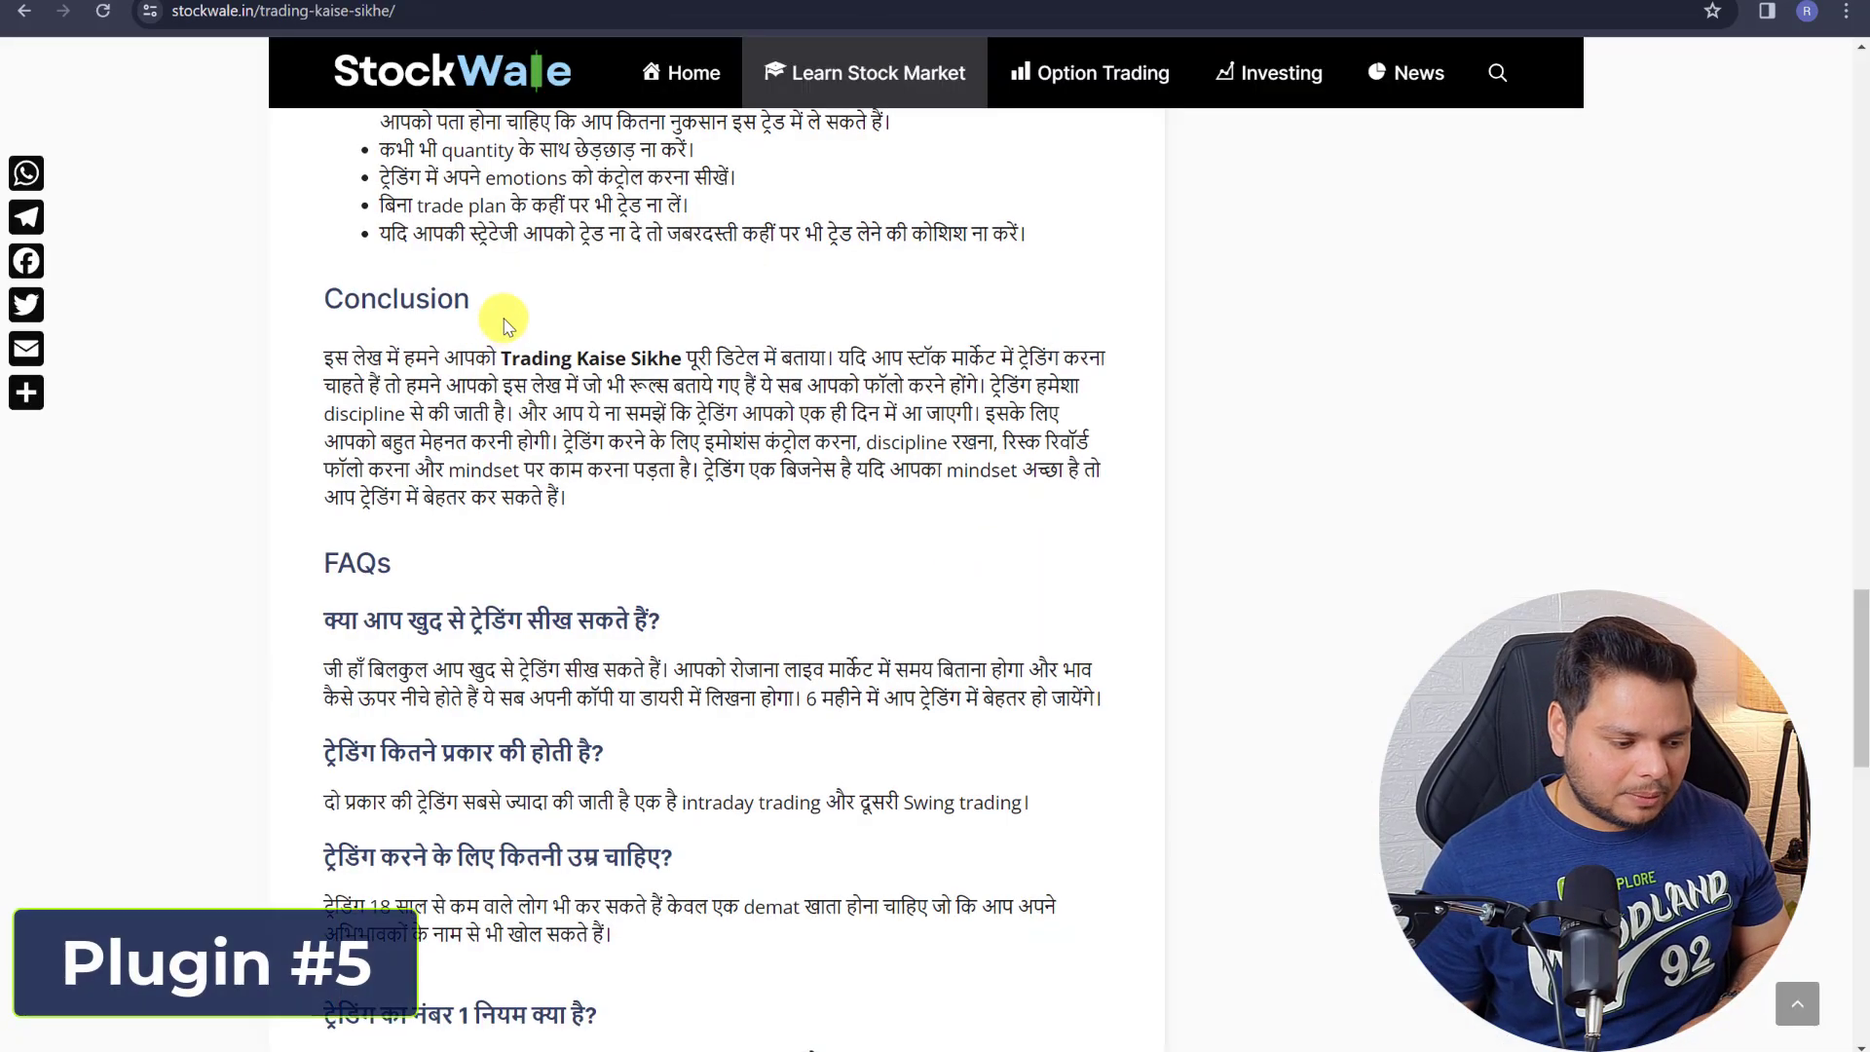
pyautogui.scroll(10, 1766, 579)
pyautogui.moveTo(1868, 181); pyautogui.dragTo(1854, 49)
pyautogui.scroll(-6, 1824, 228)
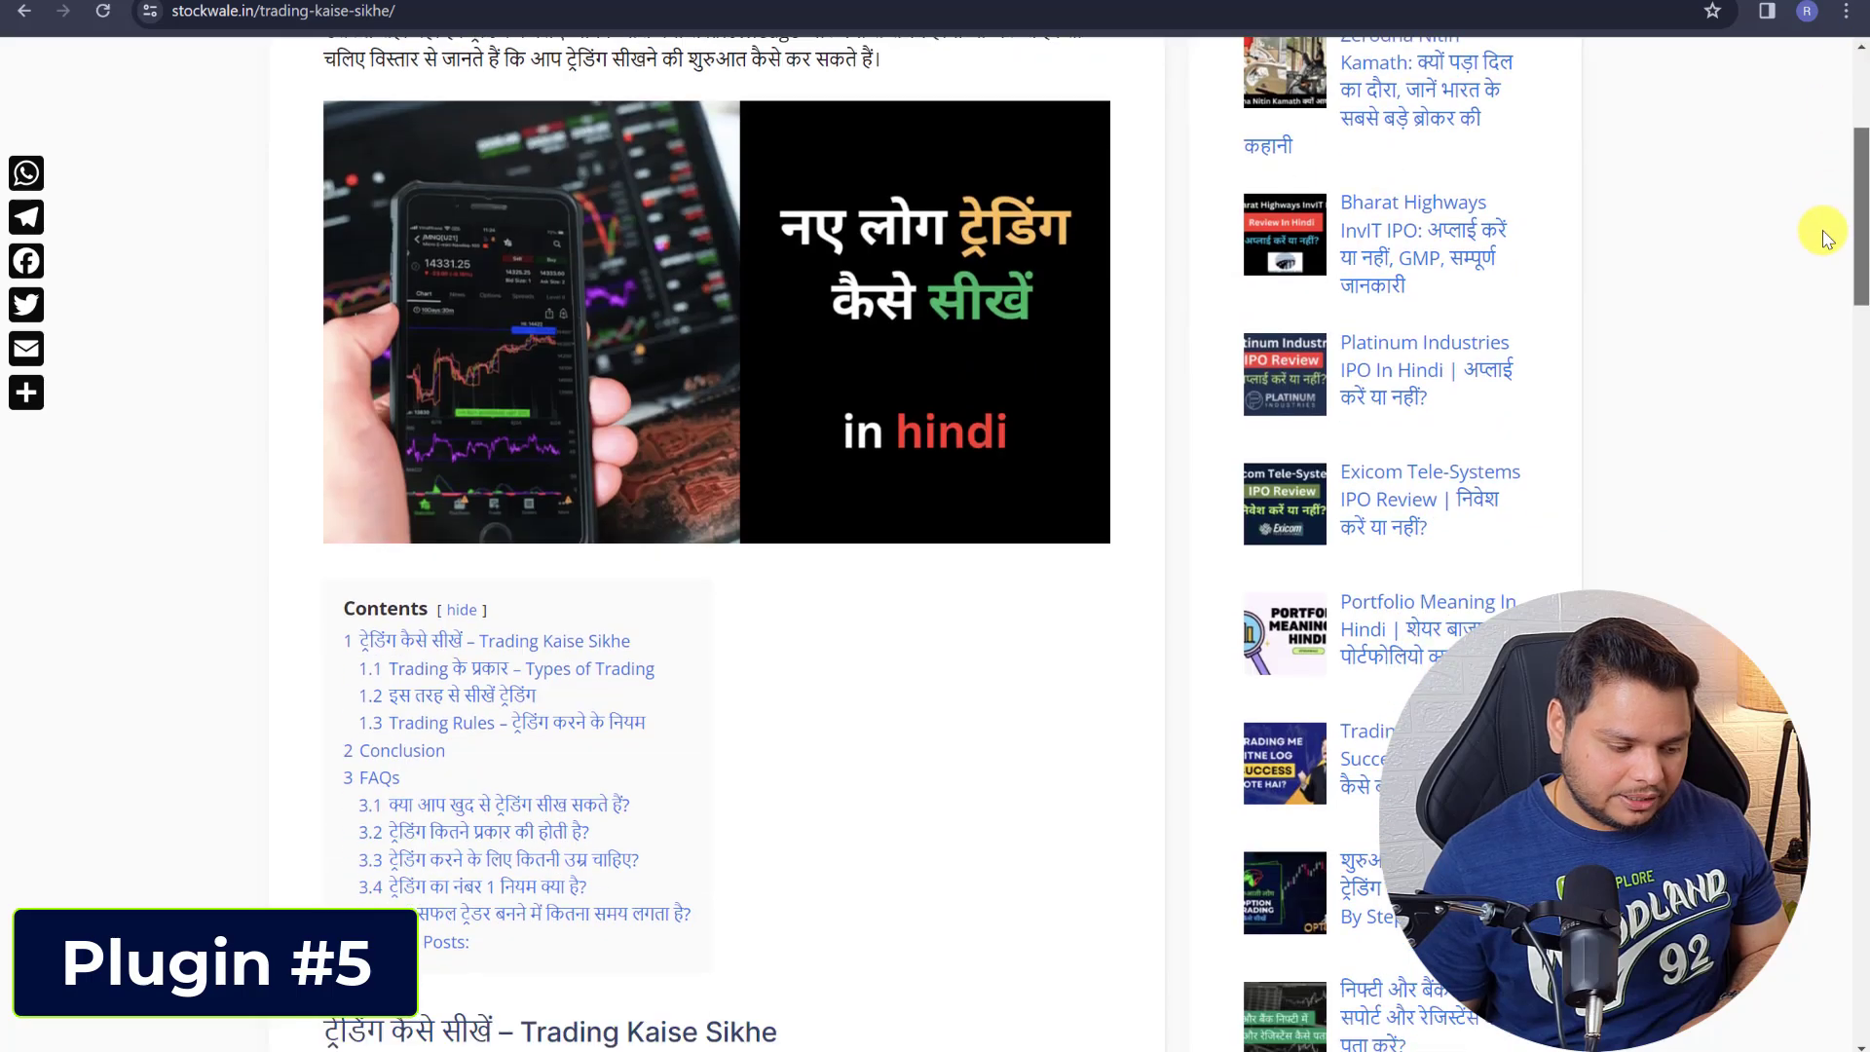
pyautogui.scroll(7, 697, 273)
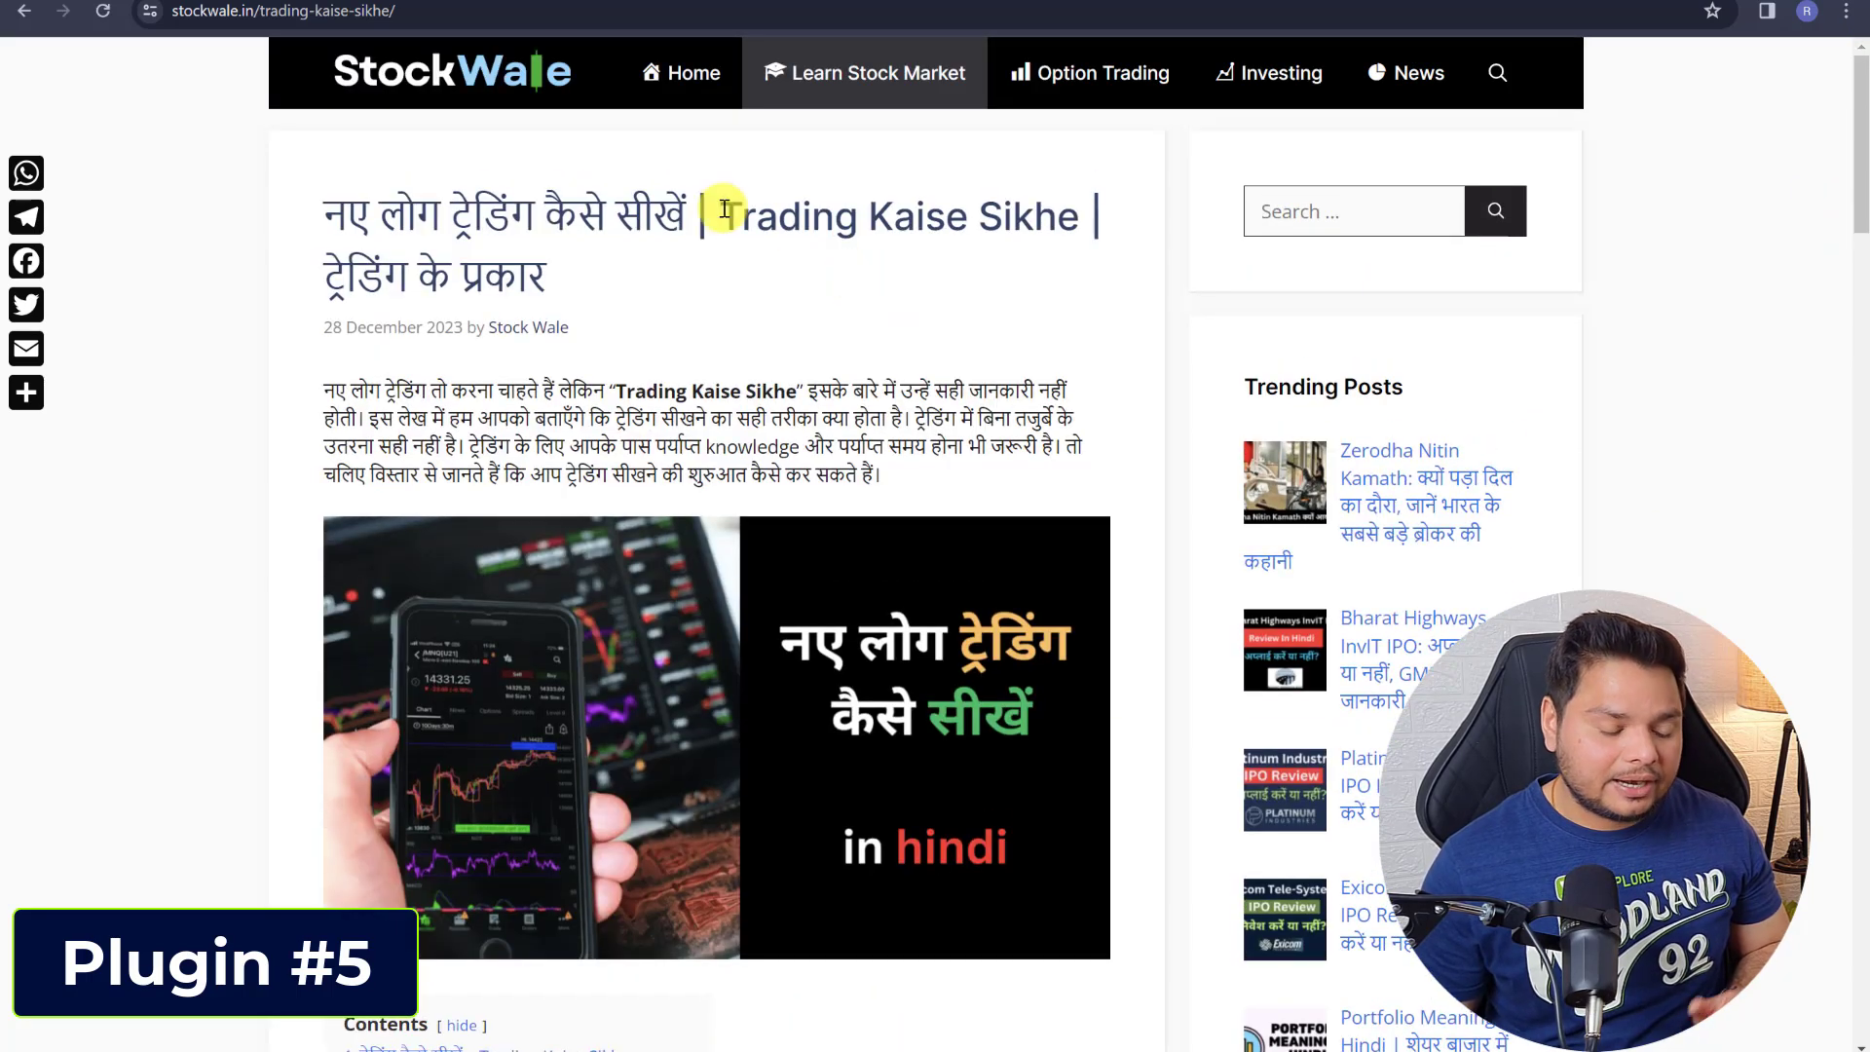
pyautogui.scroll(-4, 835, 230)
pyautogui.scroll(-4, 674, 261)
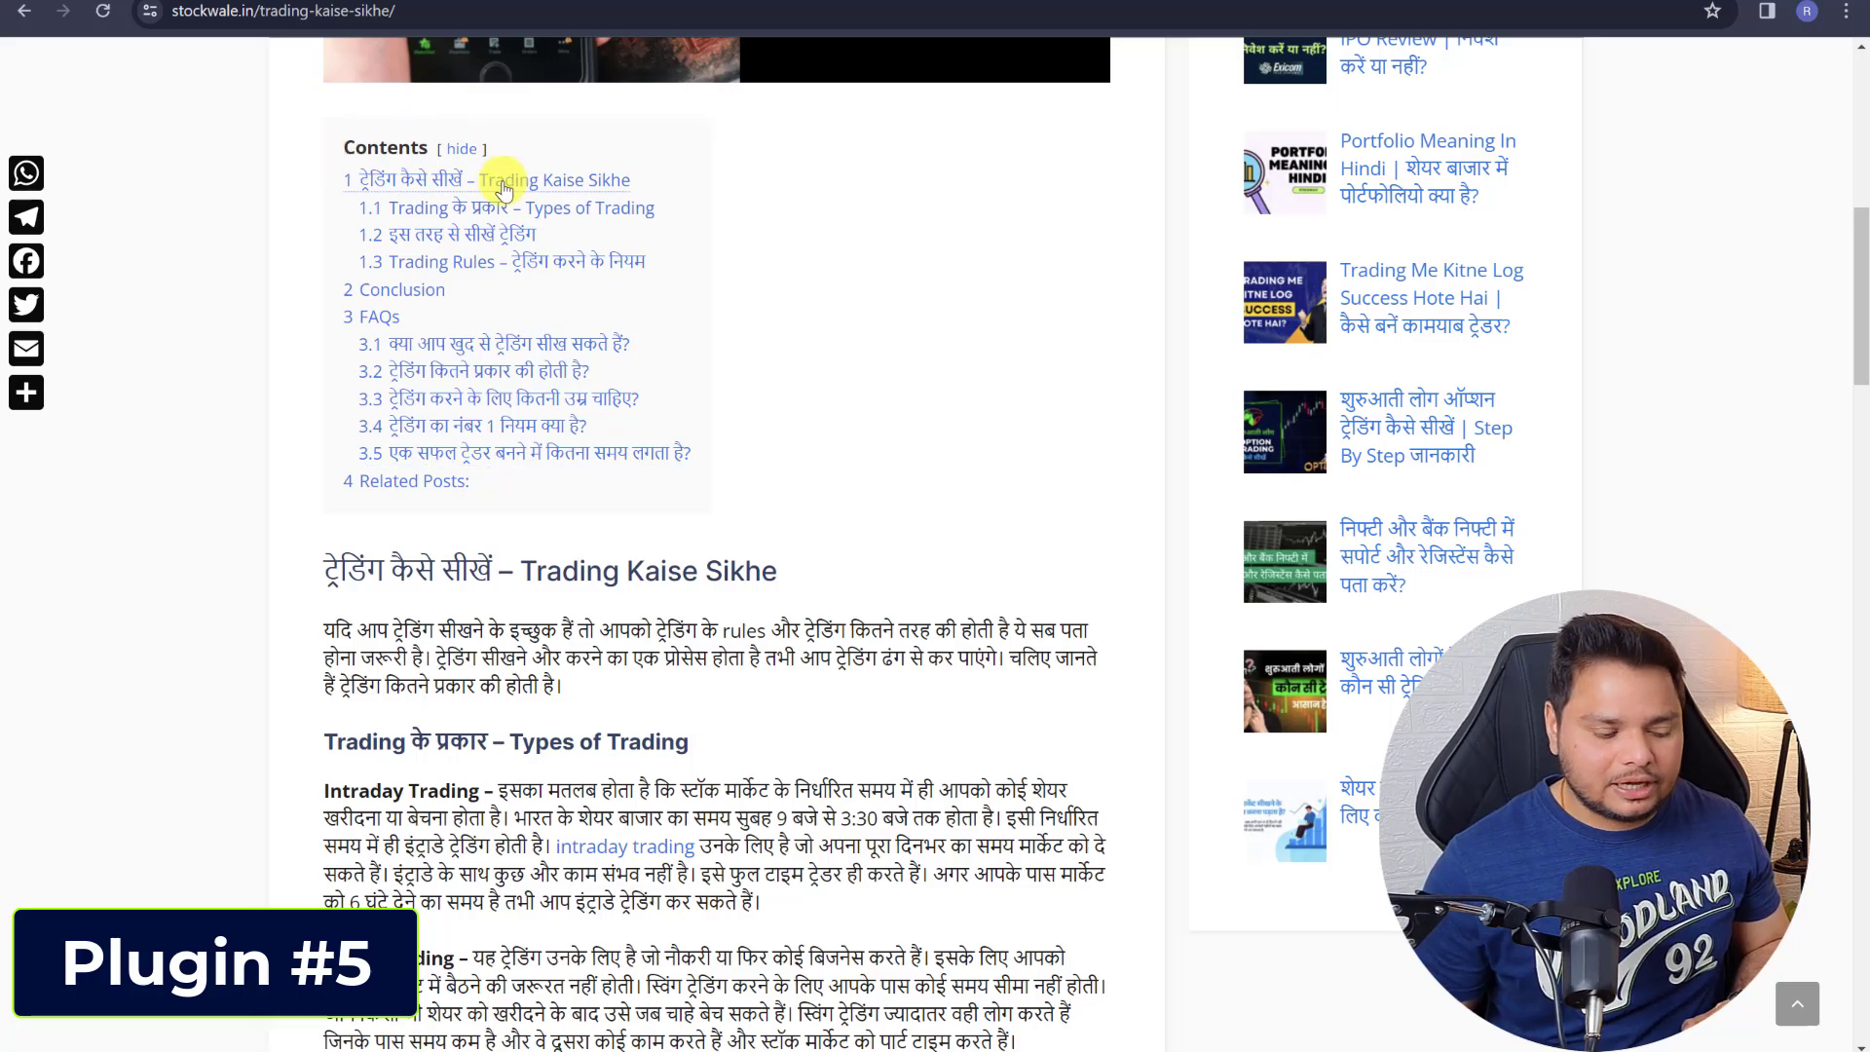
pyautogui.click(420, 346)
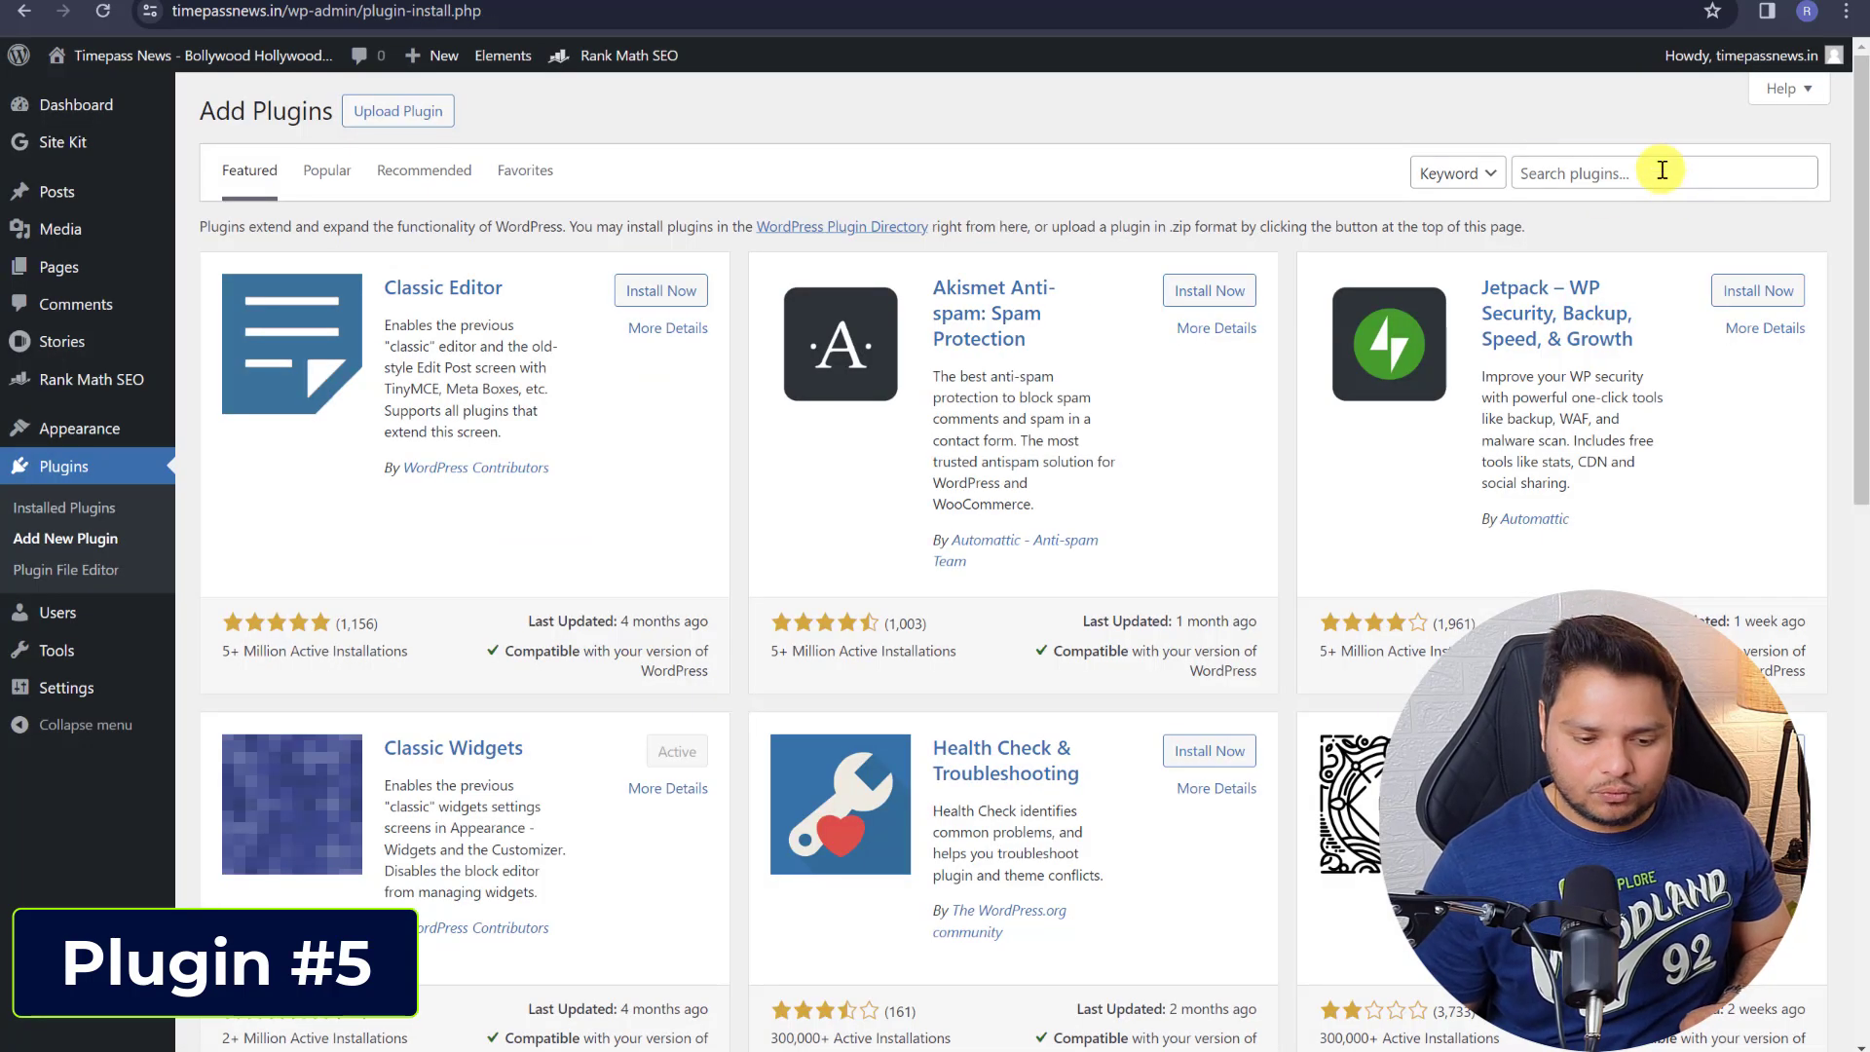
# - Search the plugin directory for "table of content", and install and activate LuckyWP Table of Contents
pyautogui.click(1634, 168)
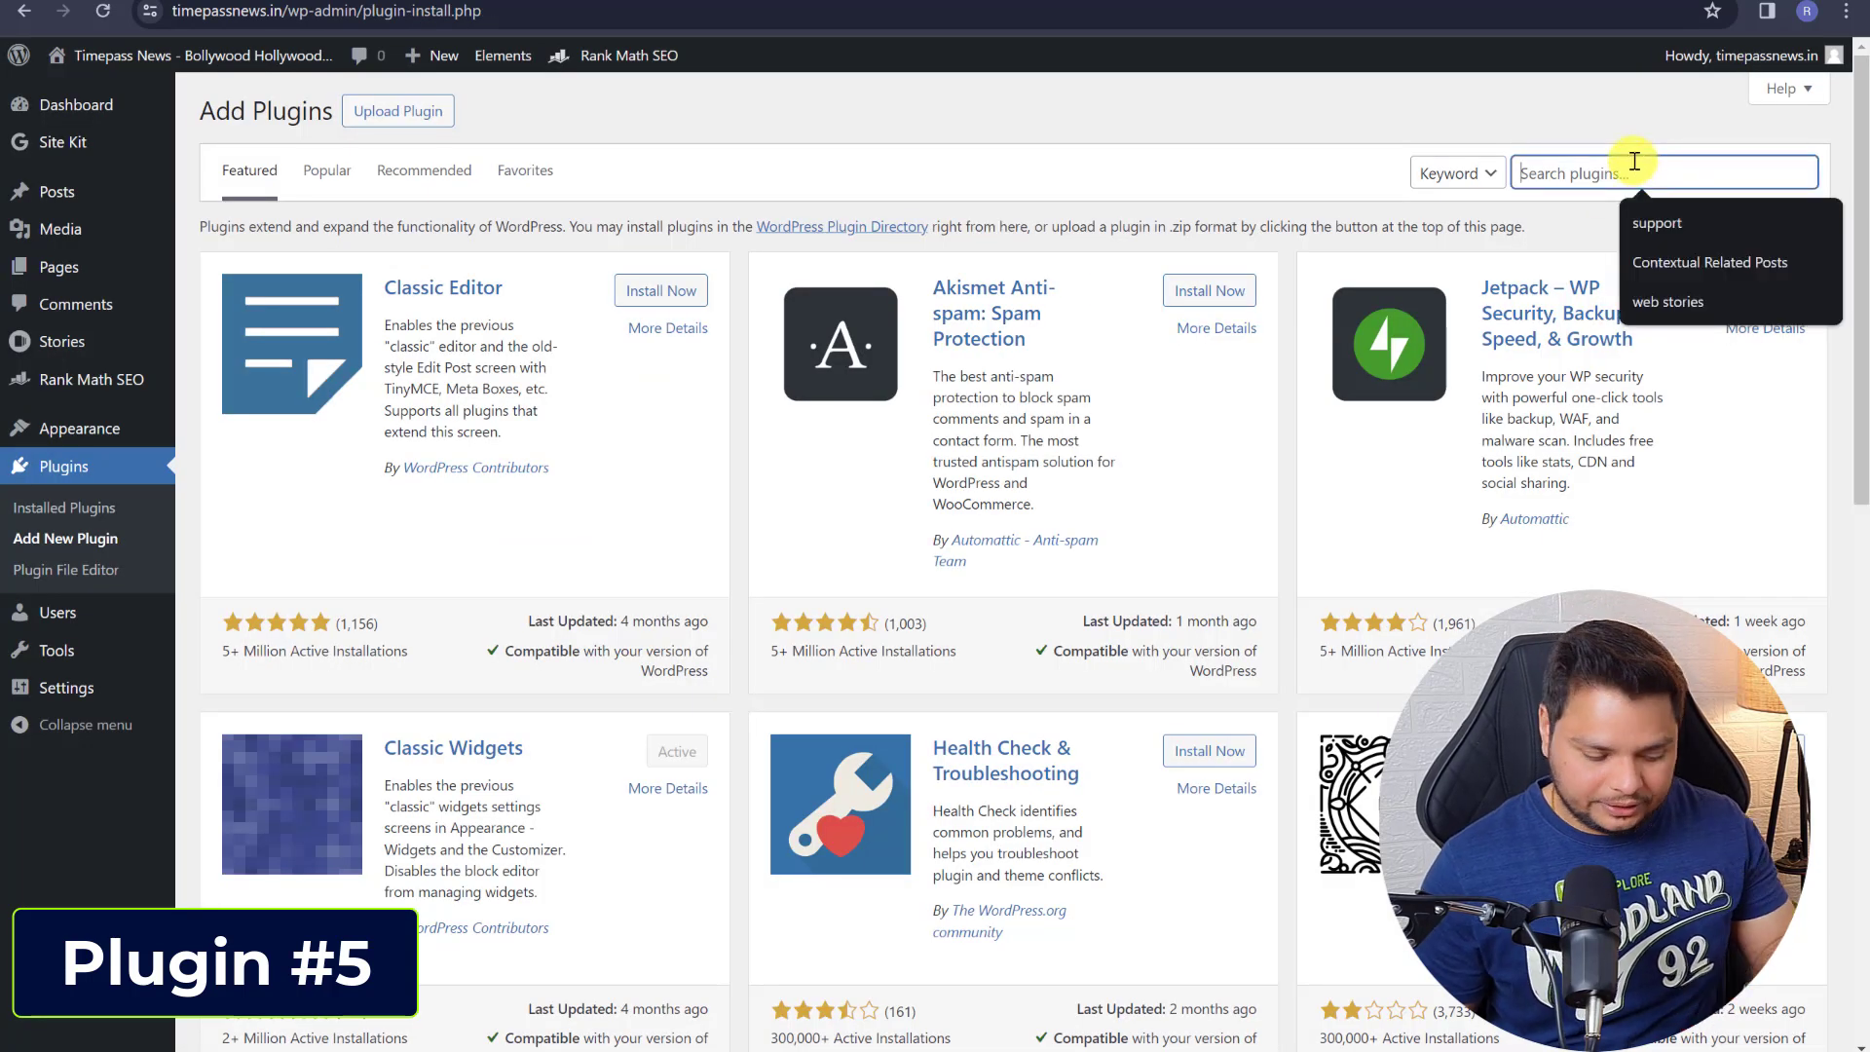
pyautogui.write('table of cont')
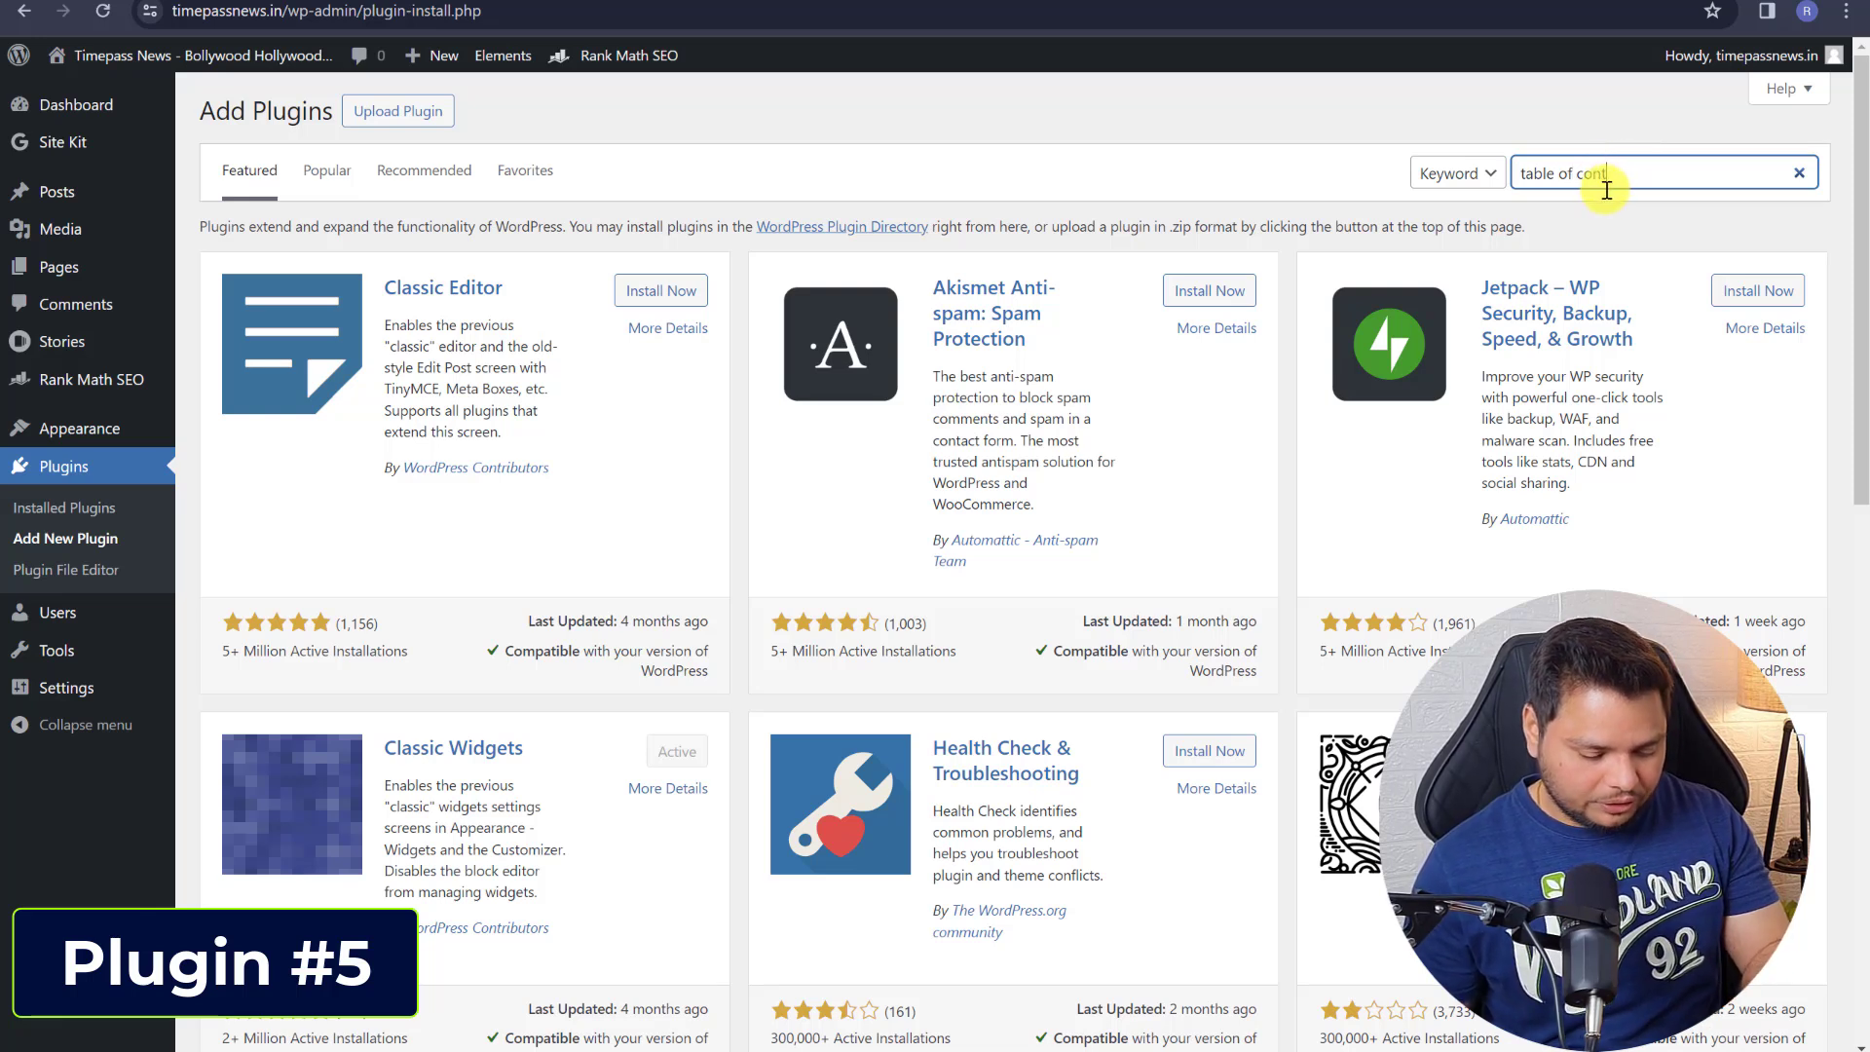
pyautogui.write('ent')
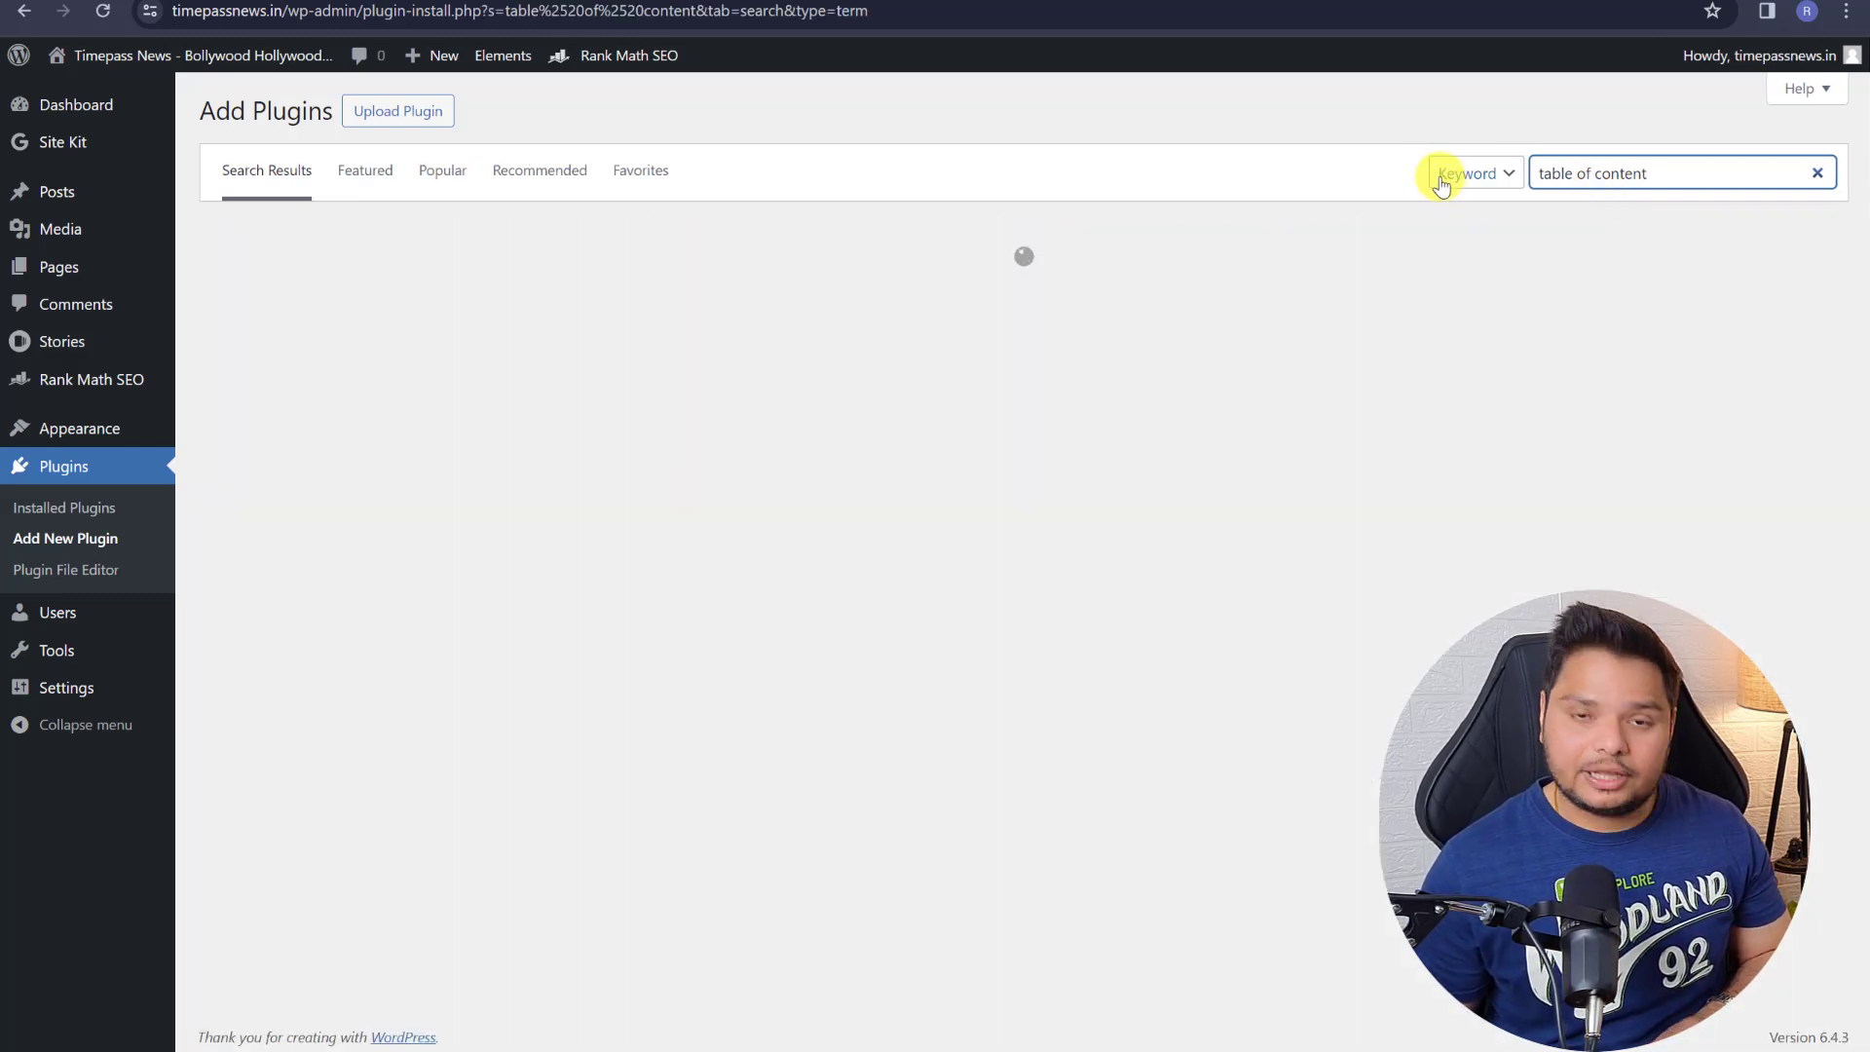
pyautogui.scroll(-3, 1245, 449)
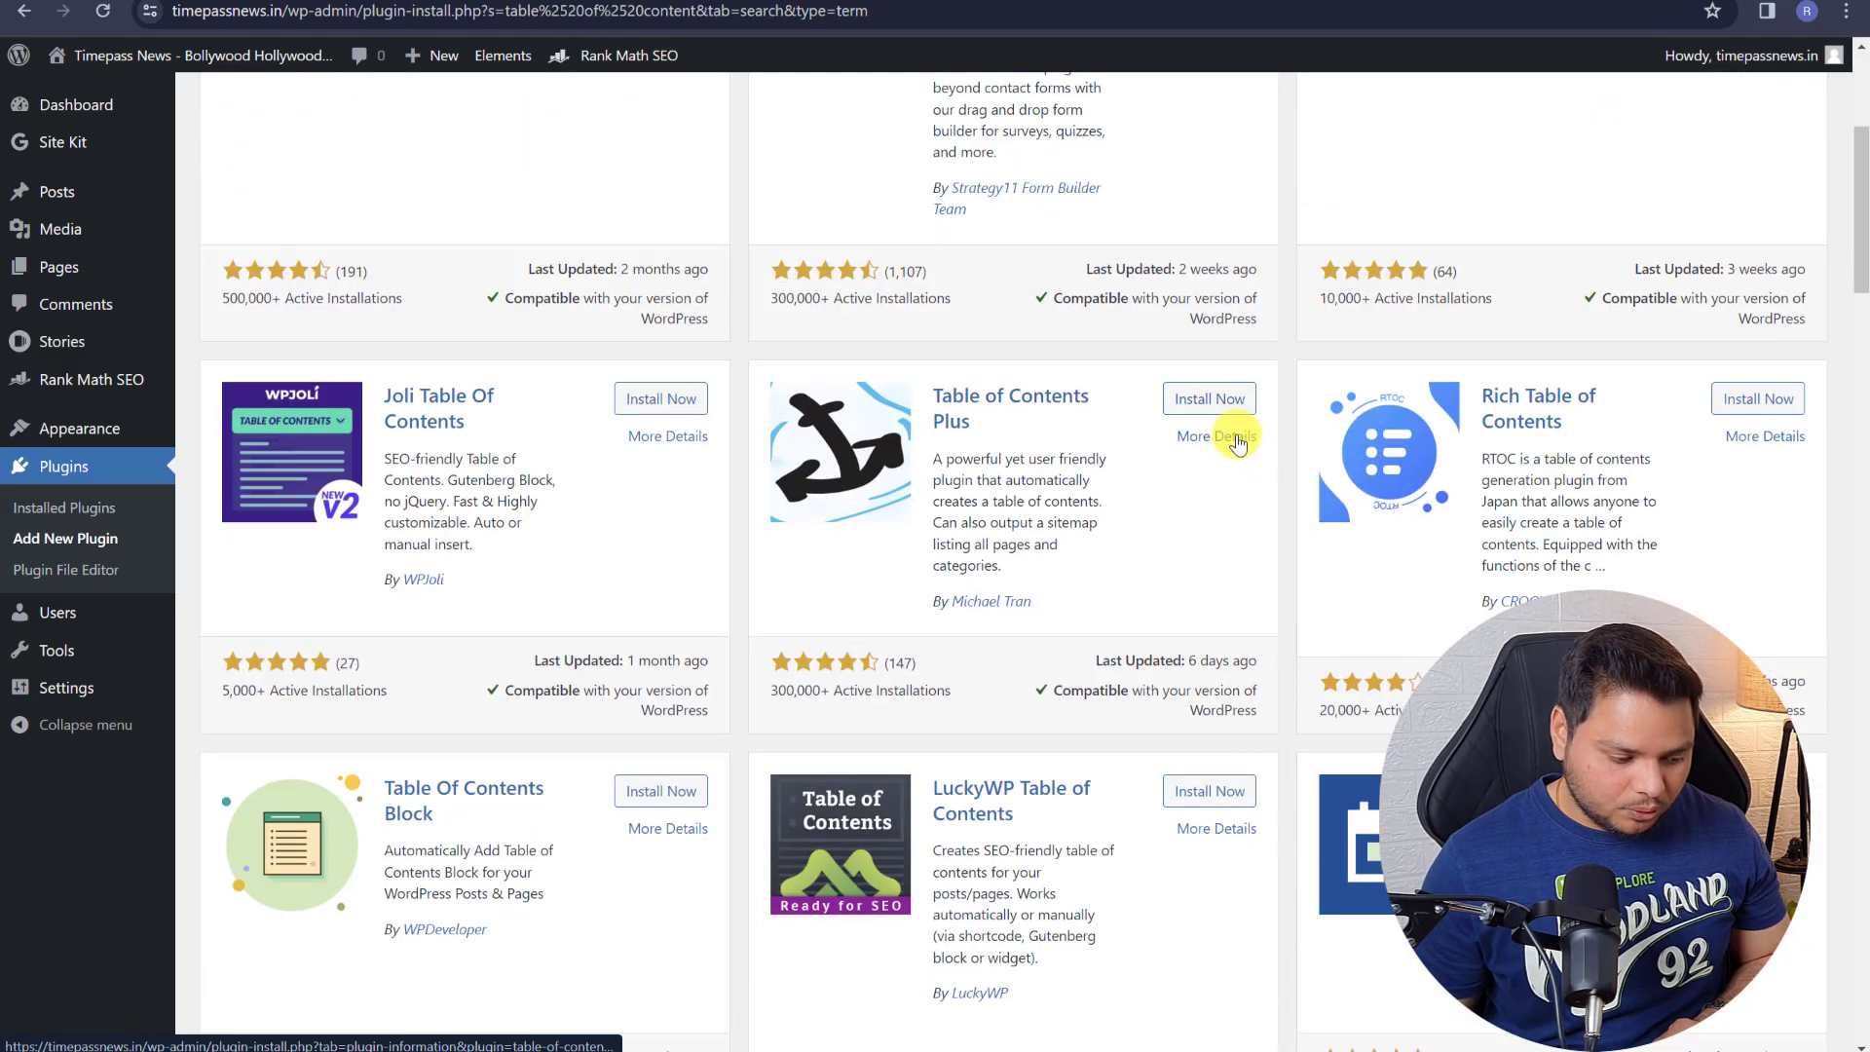
pyautogui.scroll(-2, 1295, 433)
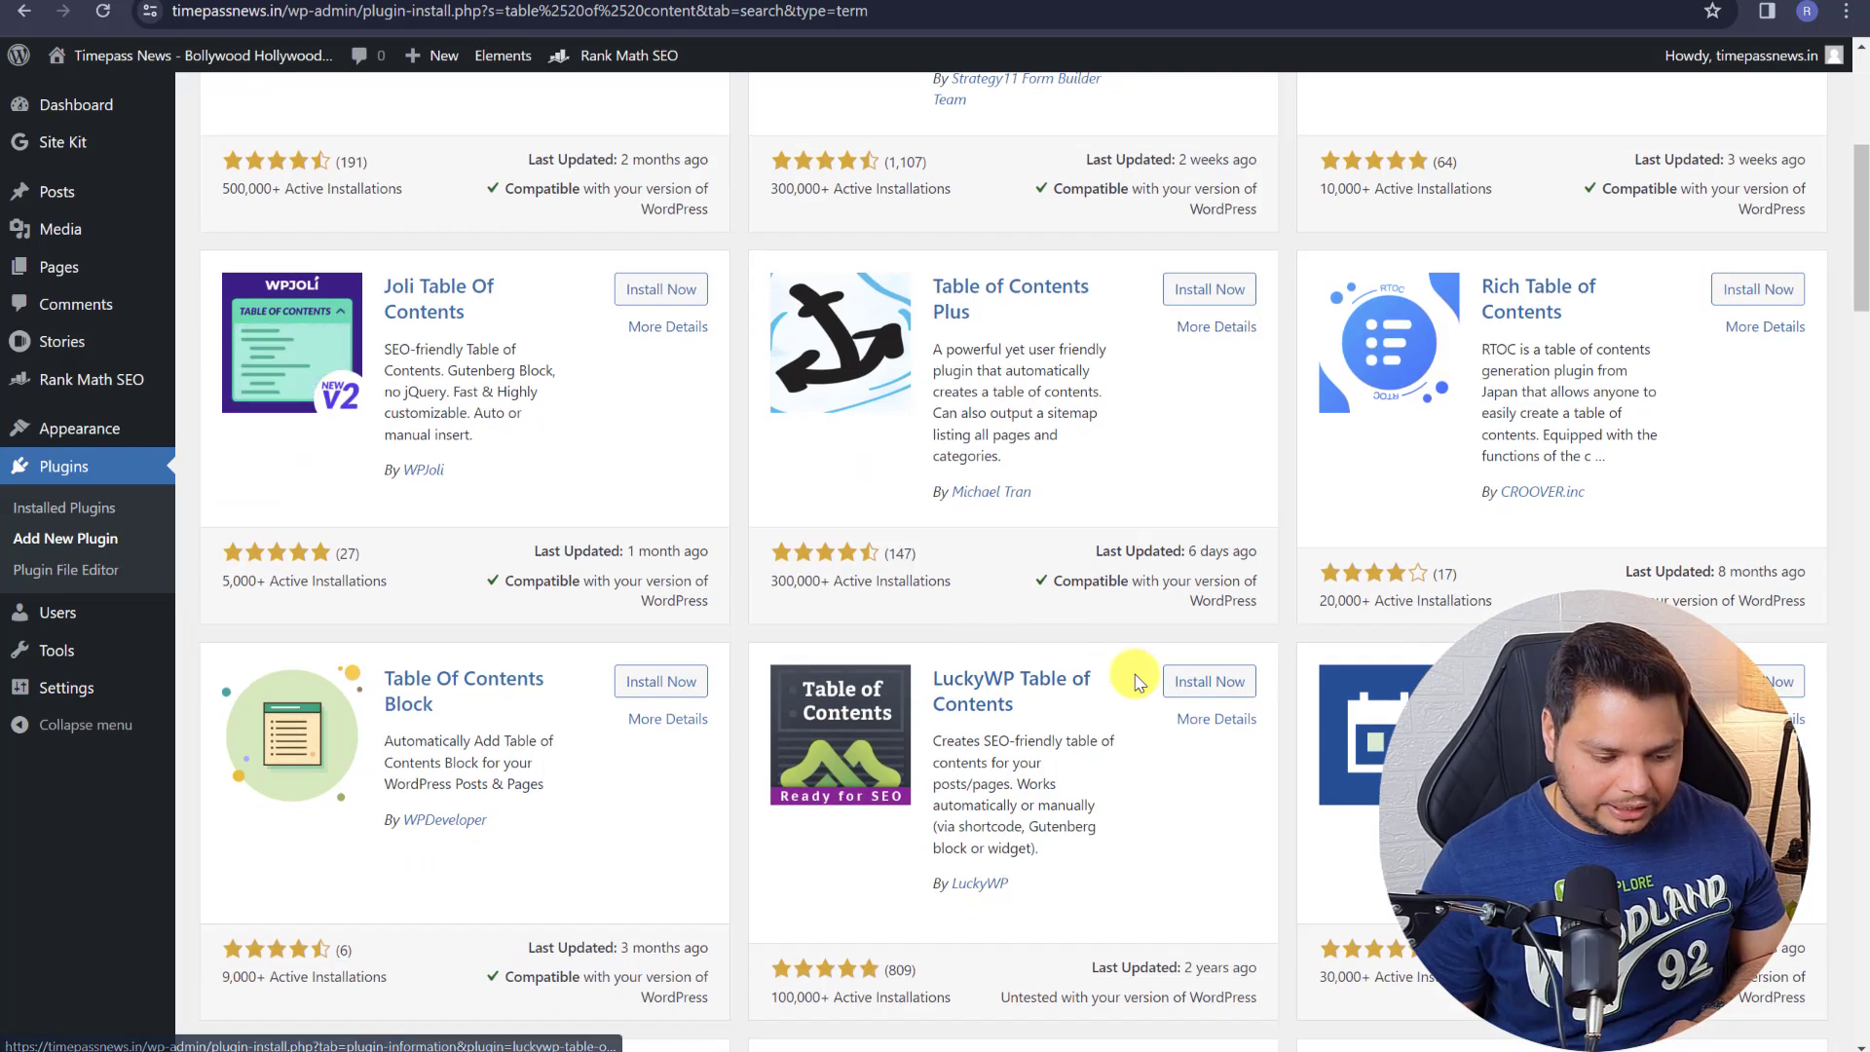
pyautogui.click(1210, 676)
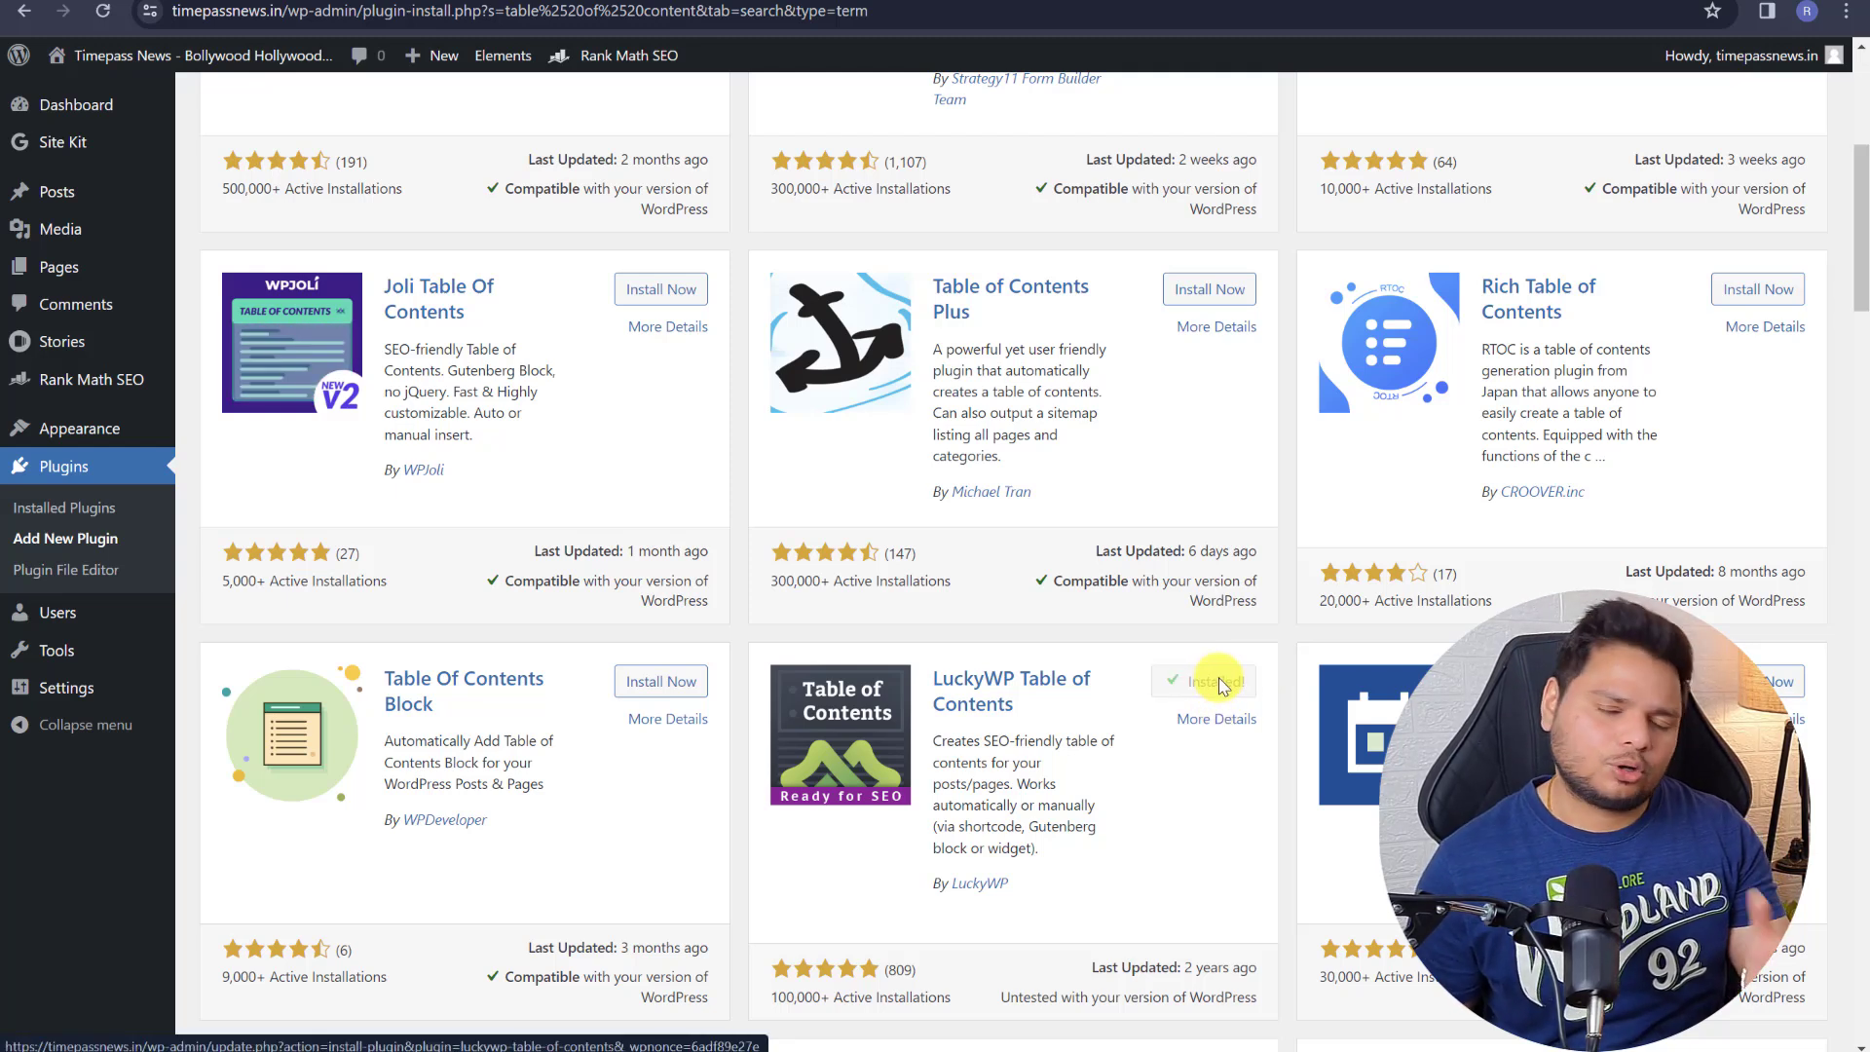
pyautogui.click(1216, 682)
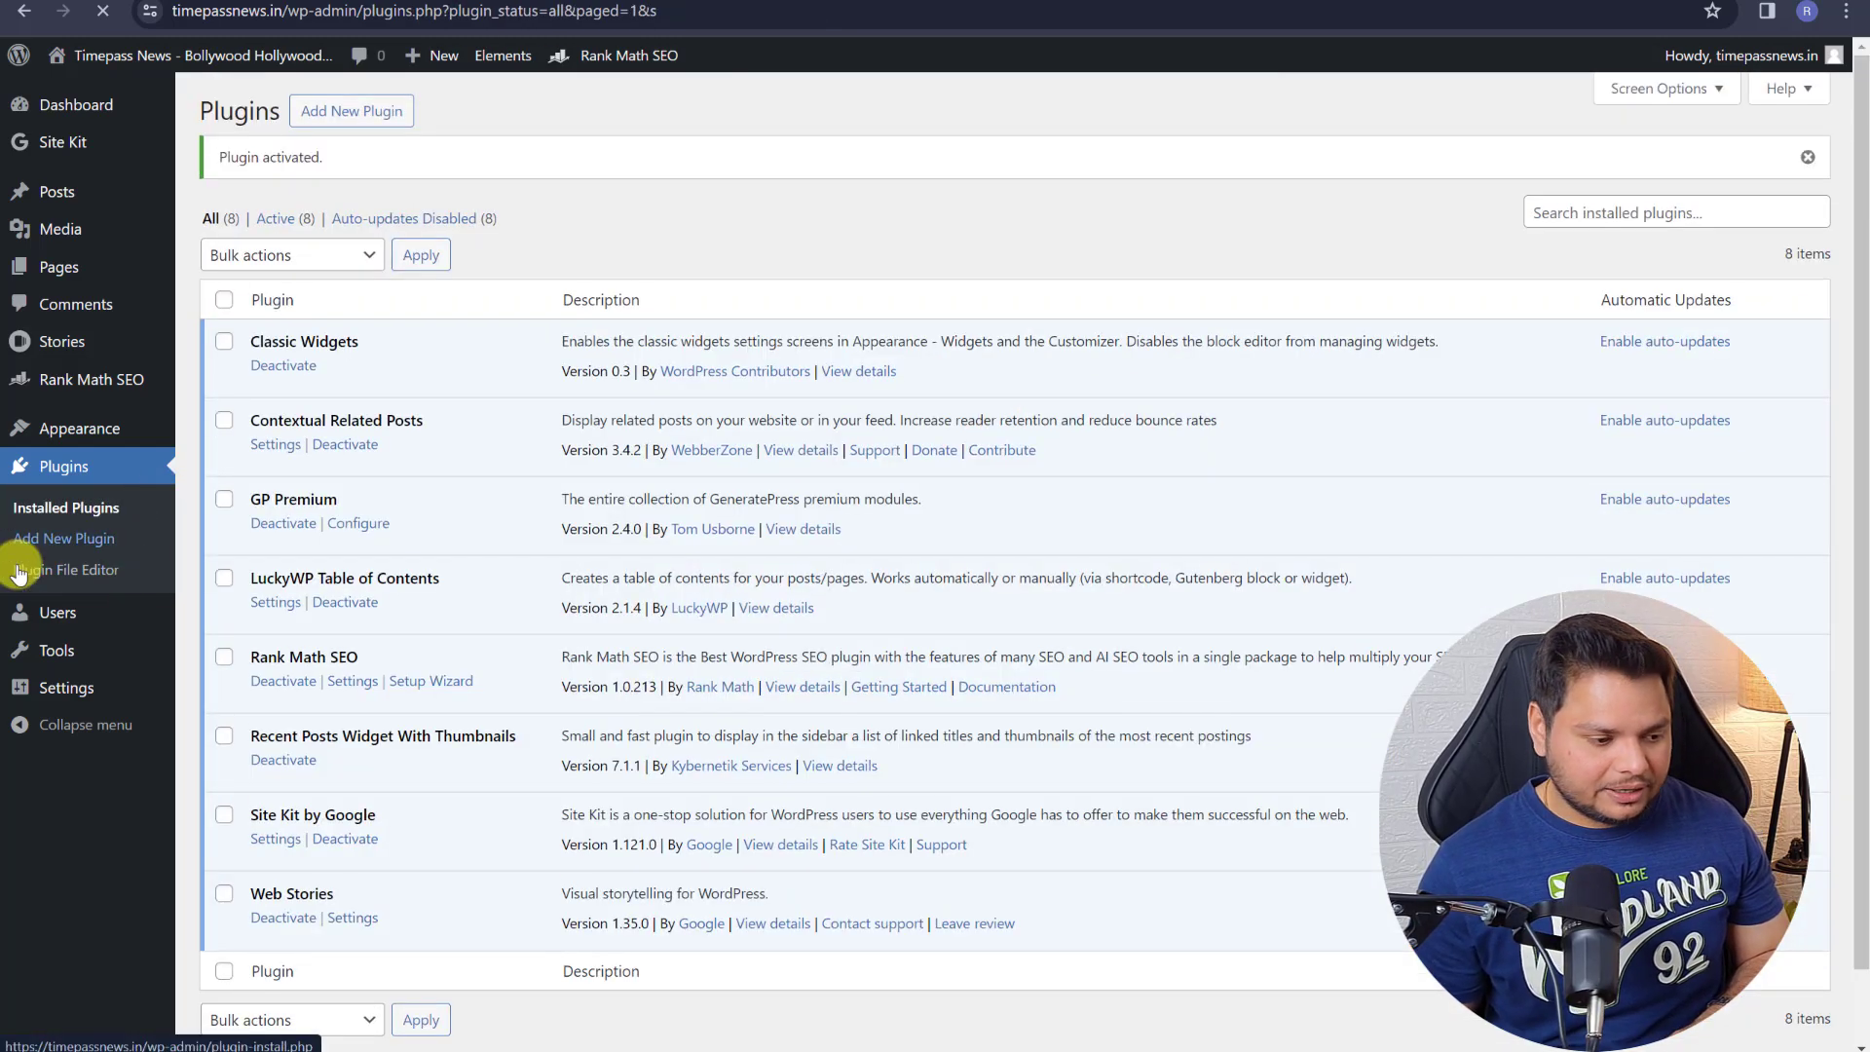
# - Enable automatic table of contents insertion for posts, positioned "After first block (paragraph or heading)", and save the settings
pyautogui.moveTo(47, 688)
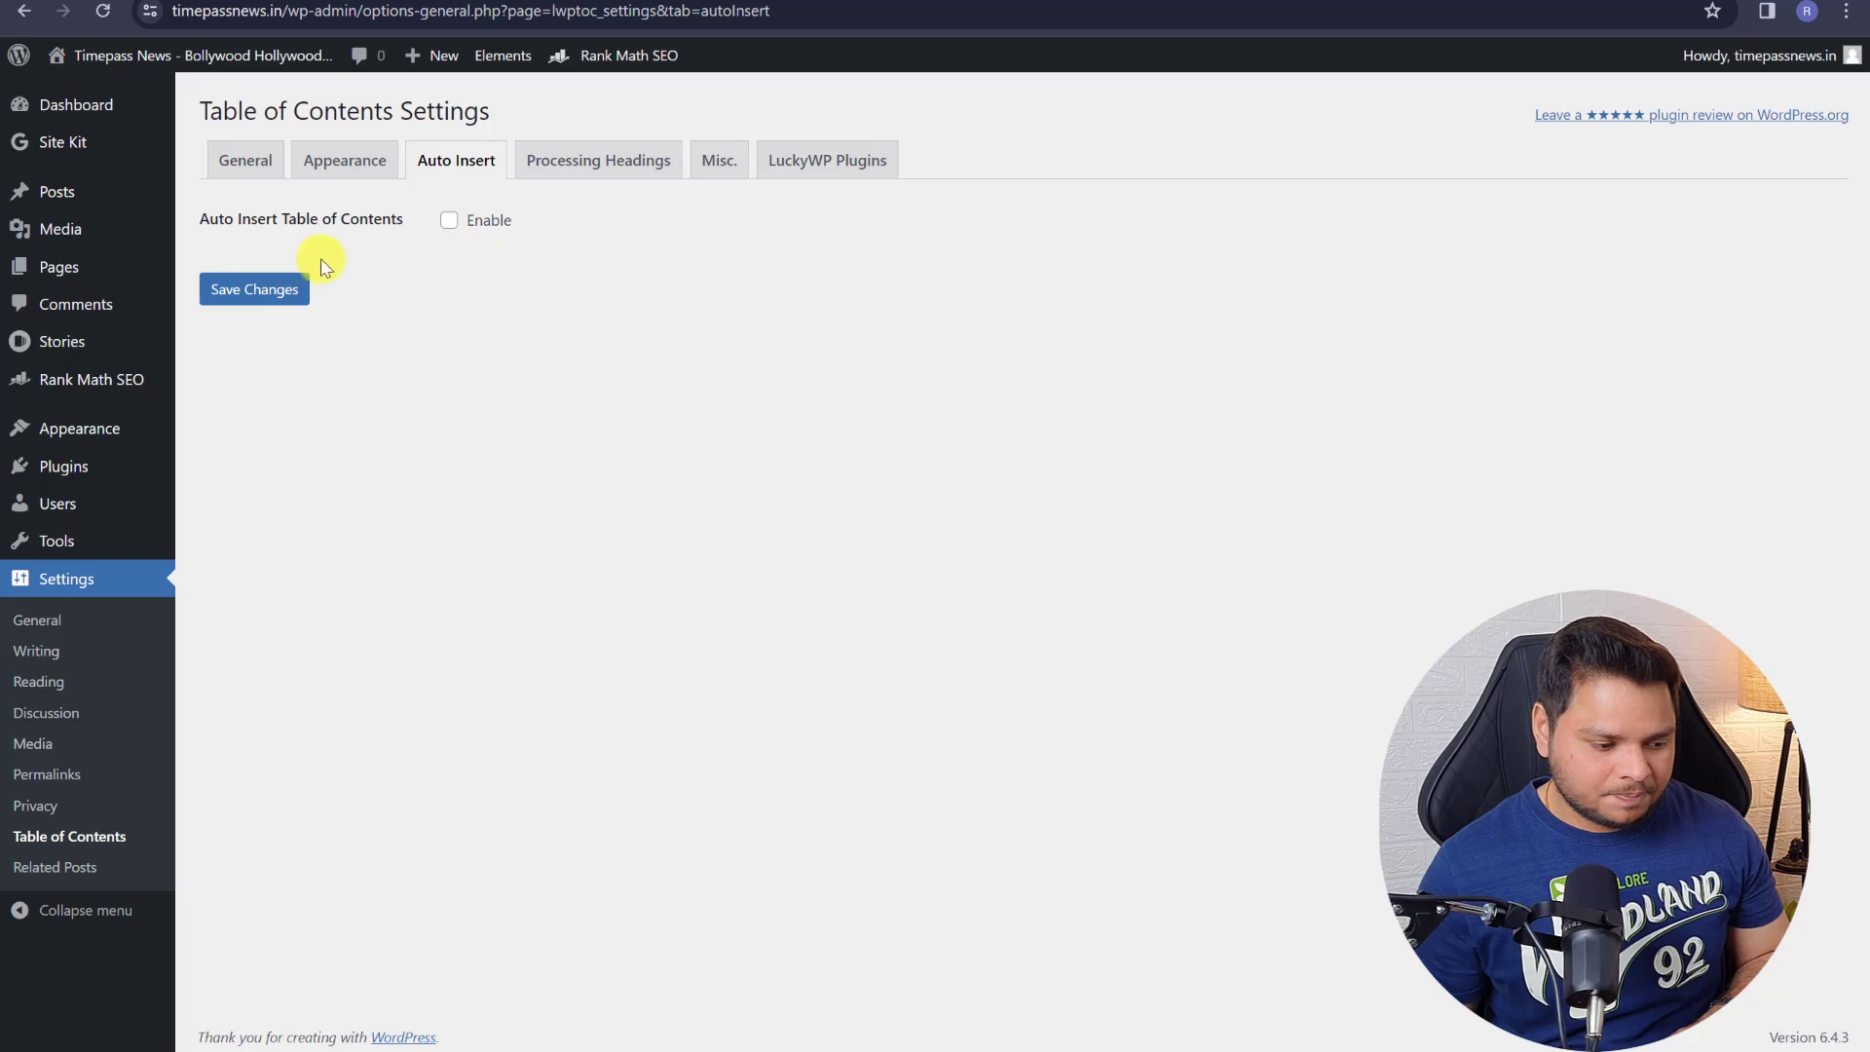
pyautogui.click(450, 221)
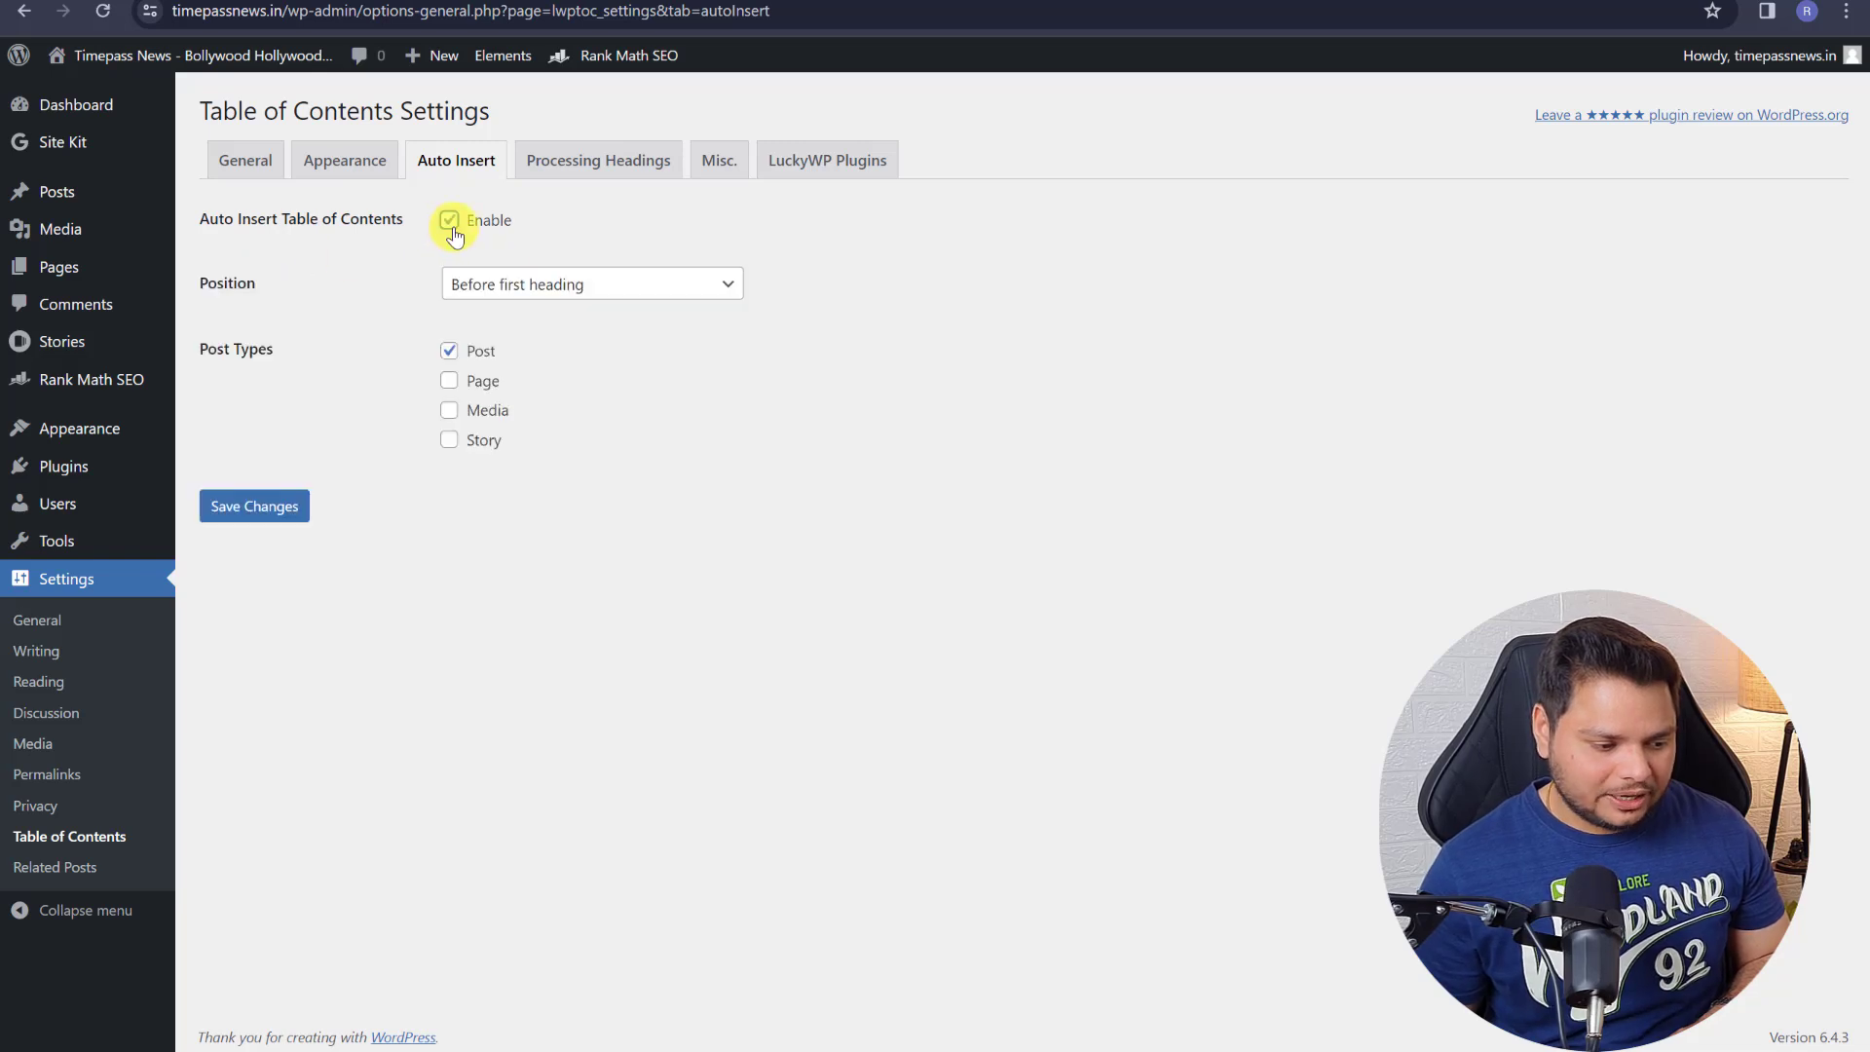
pyautogui.click(485, 292)
pyautogui.click(479, 353)
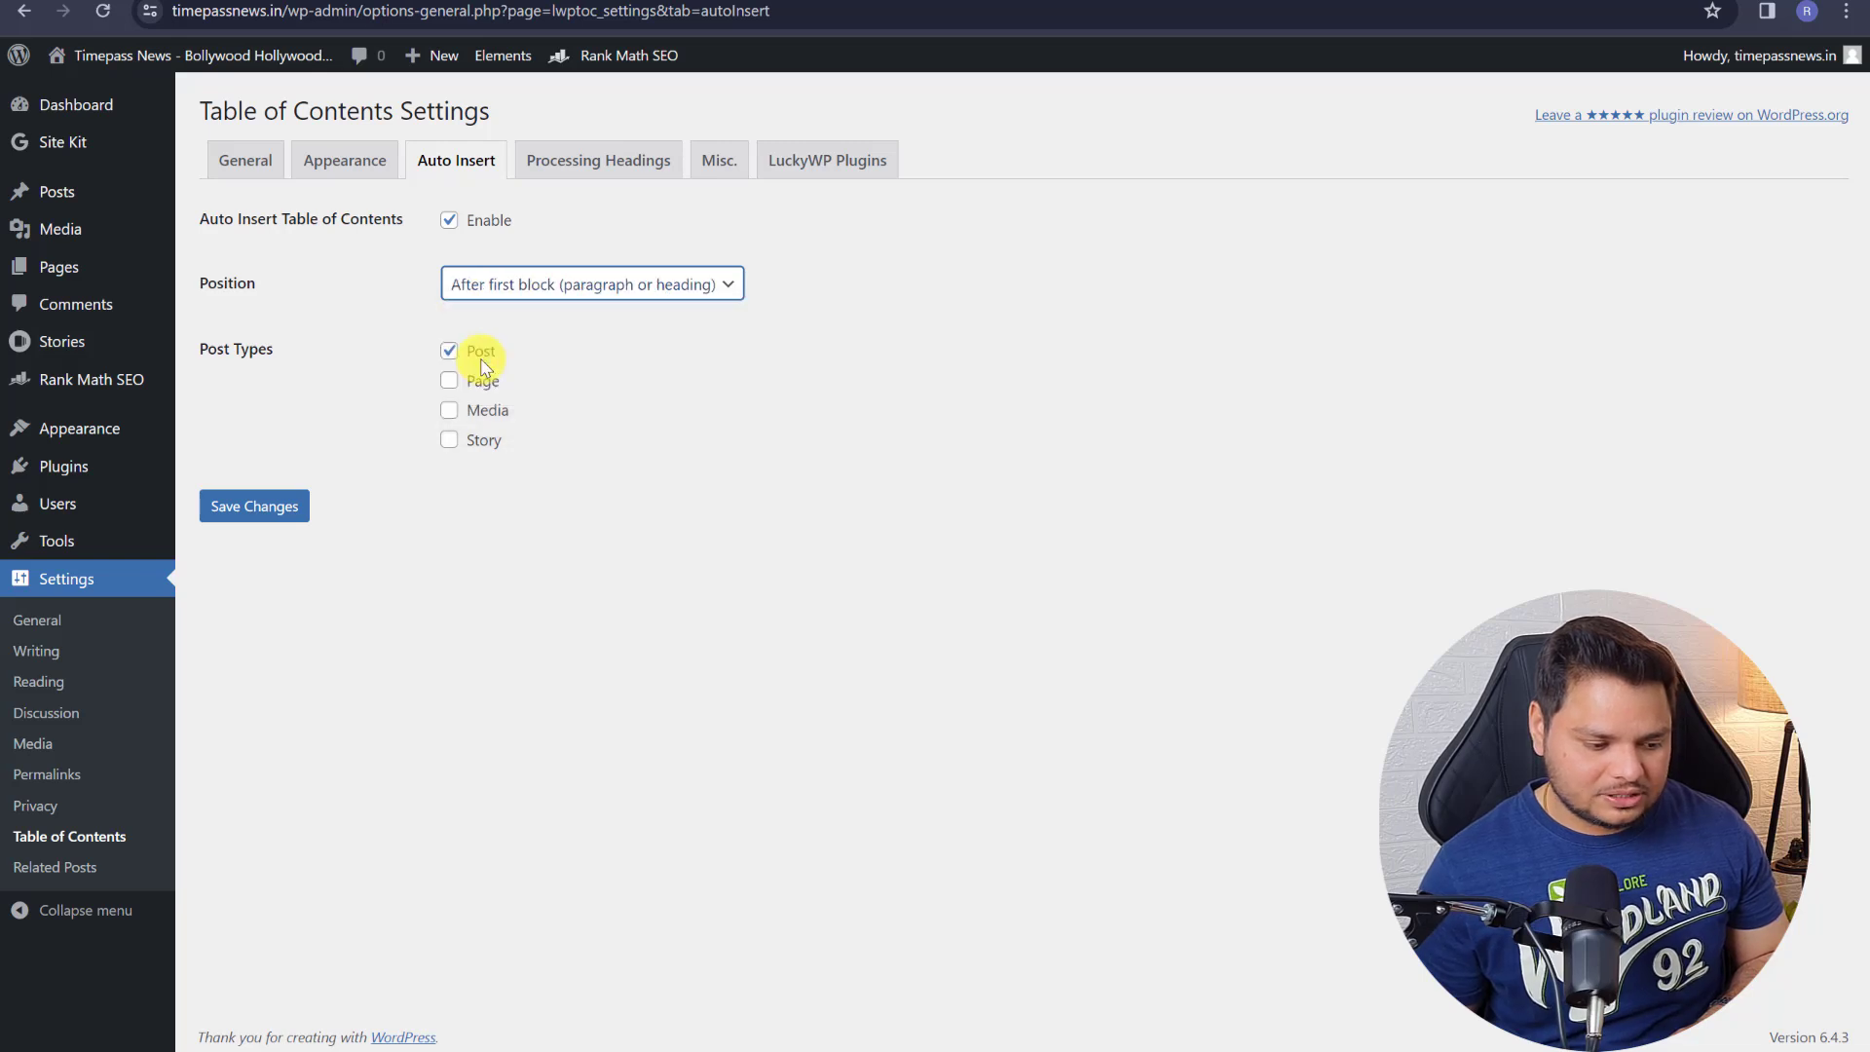
pyautogui.click(250, 505)
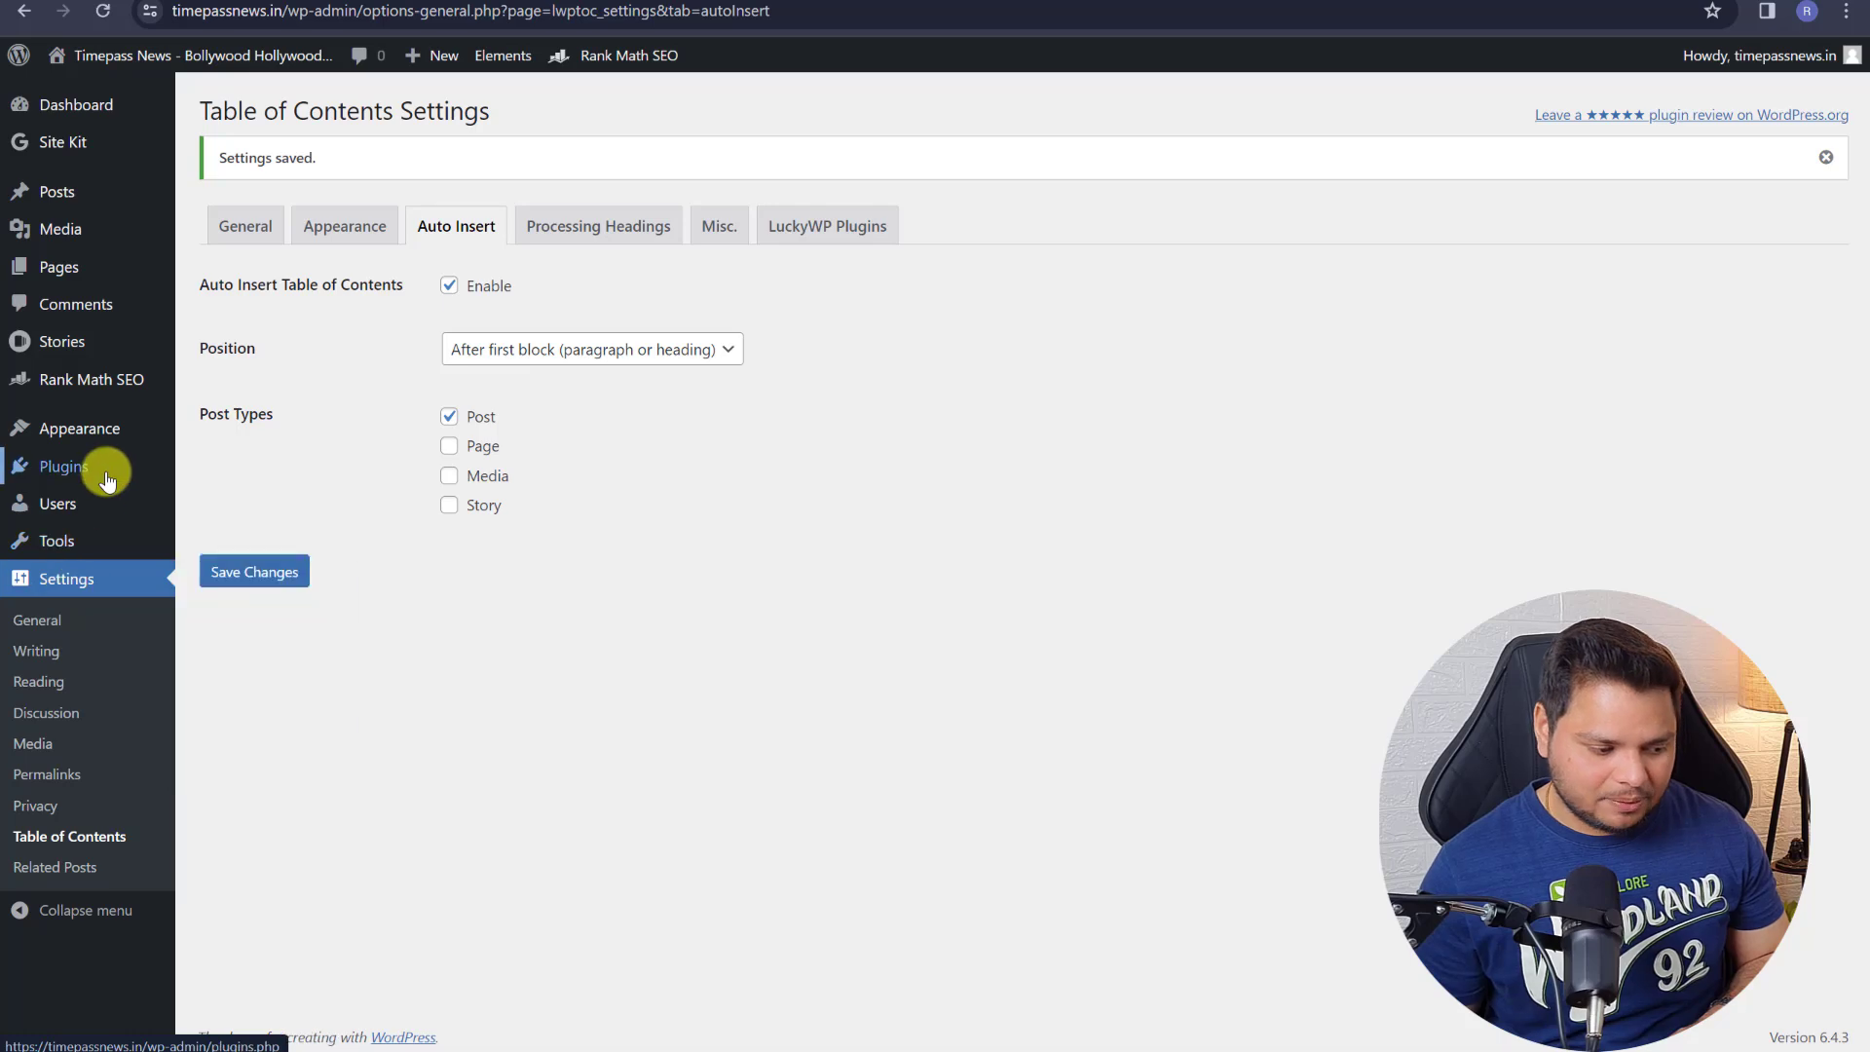
# - Find the plugin "Social Icon Widget & Block" and install and activate Social Icons Widget & Block by WPZOOM
pyautogui.moveTo(120, 479)
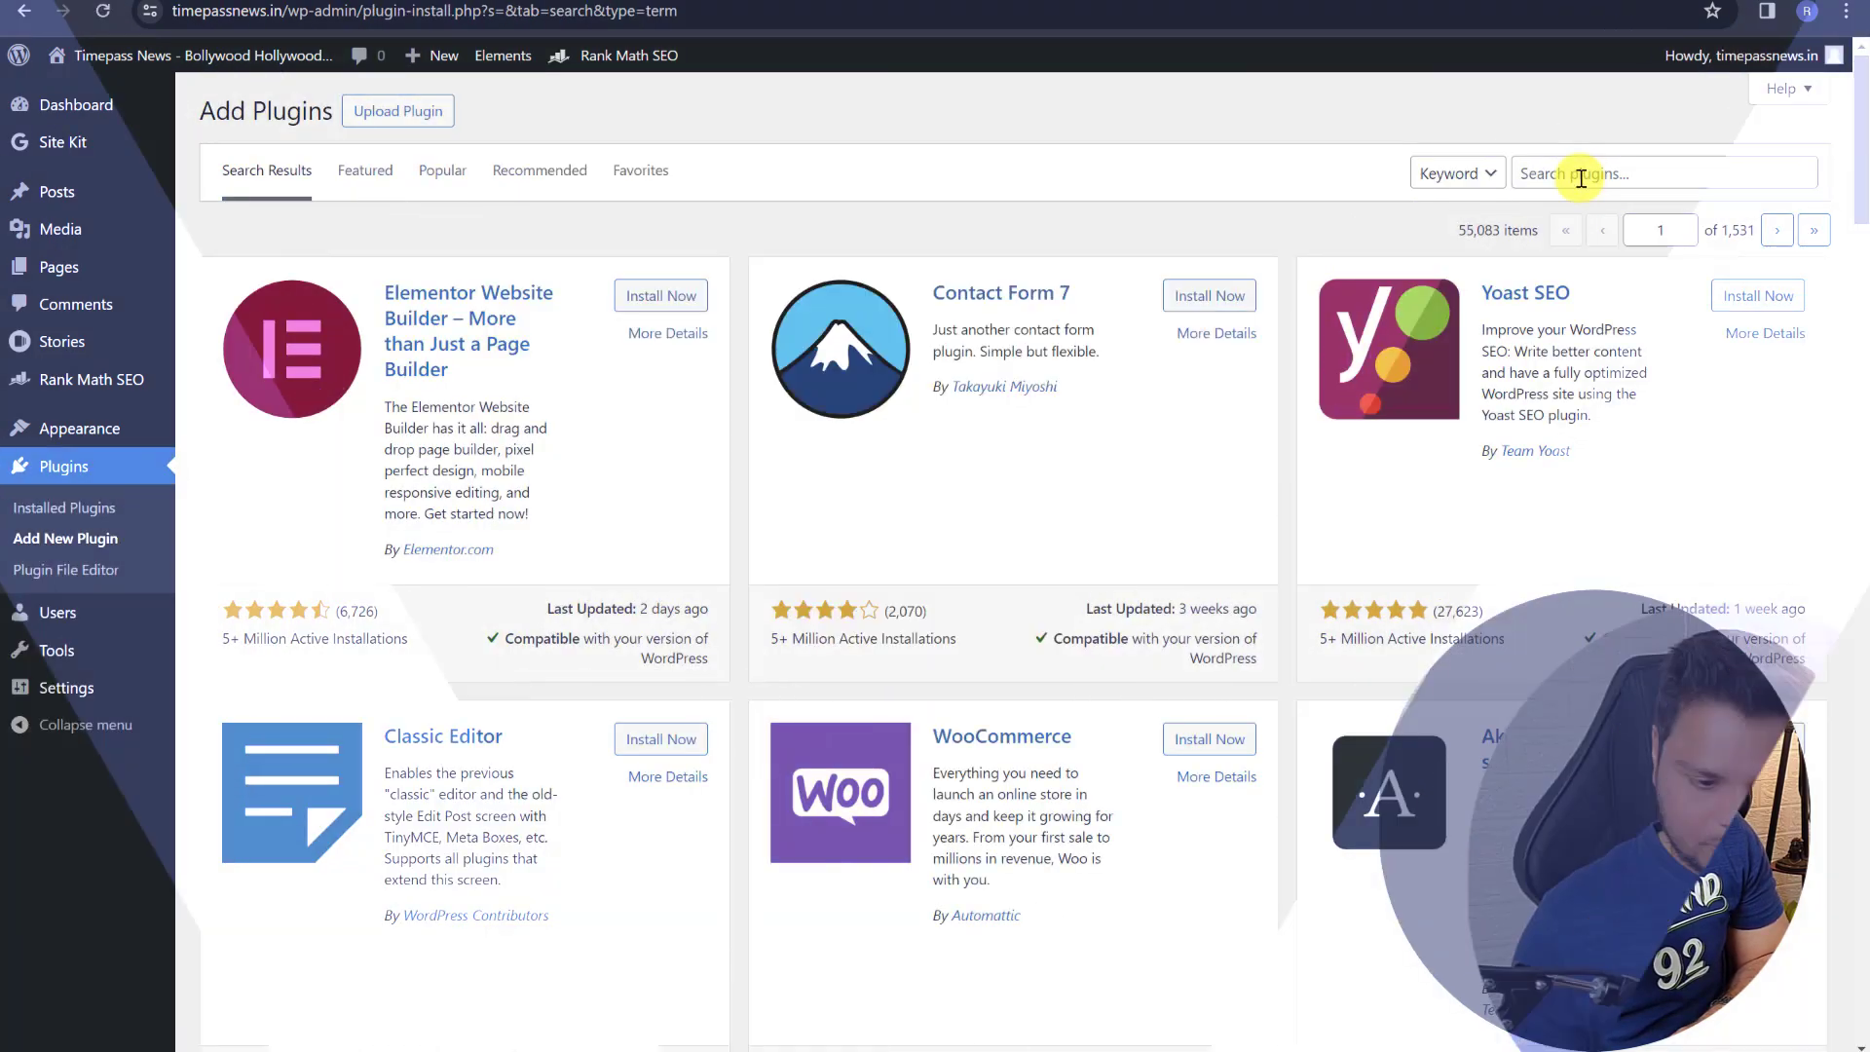
pyautogui.click(1577, 171)
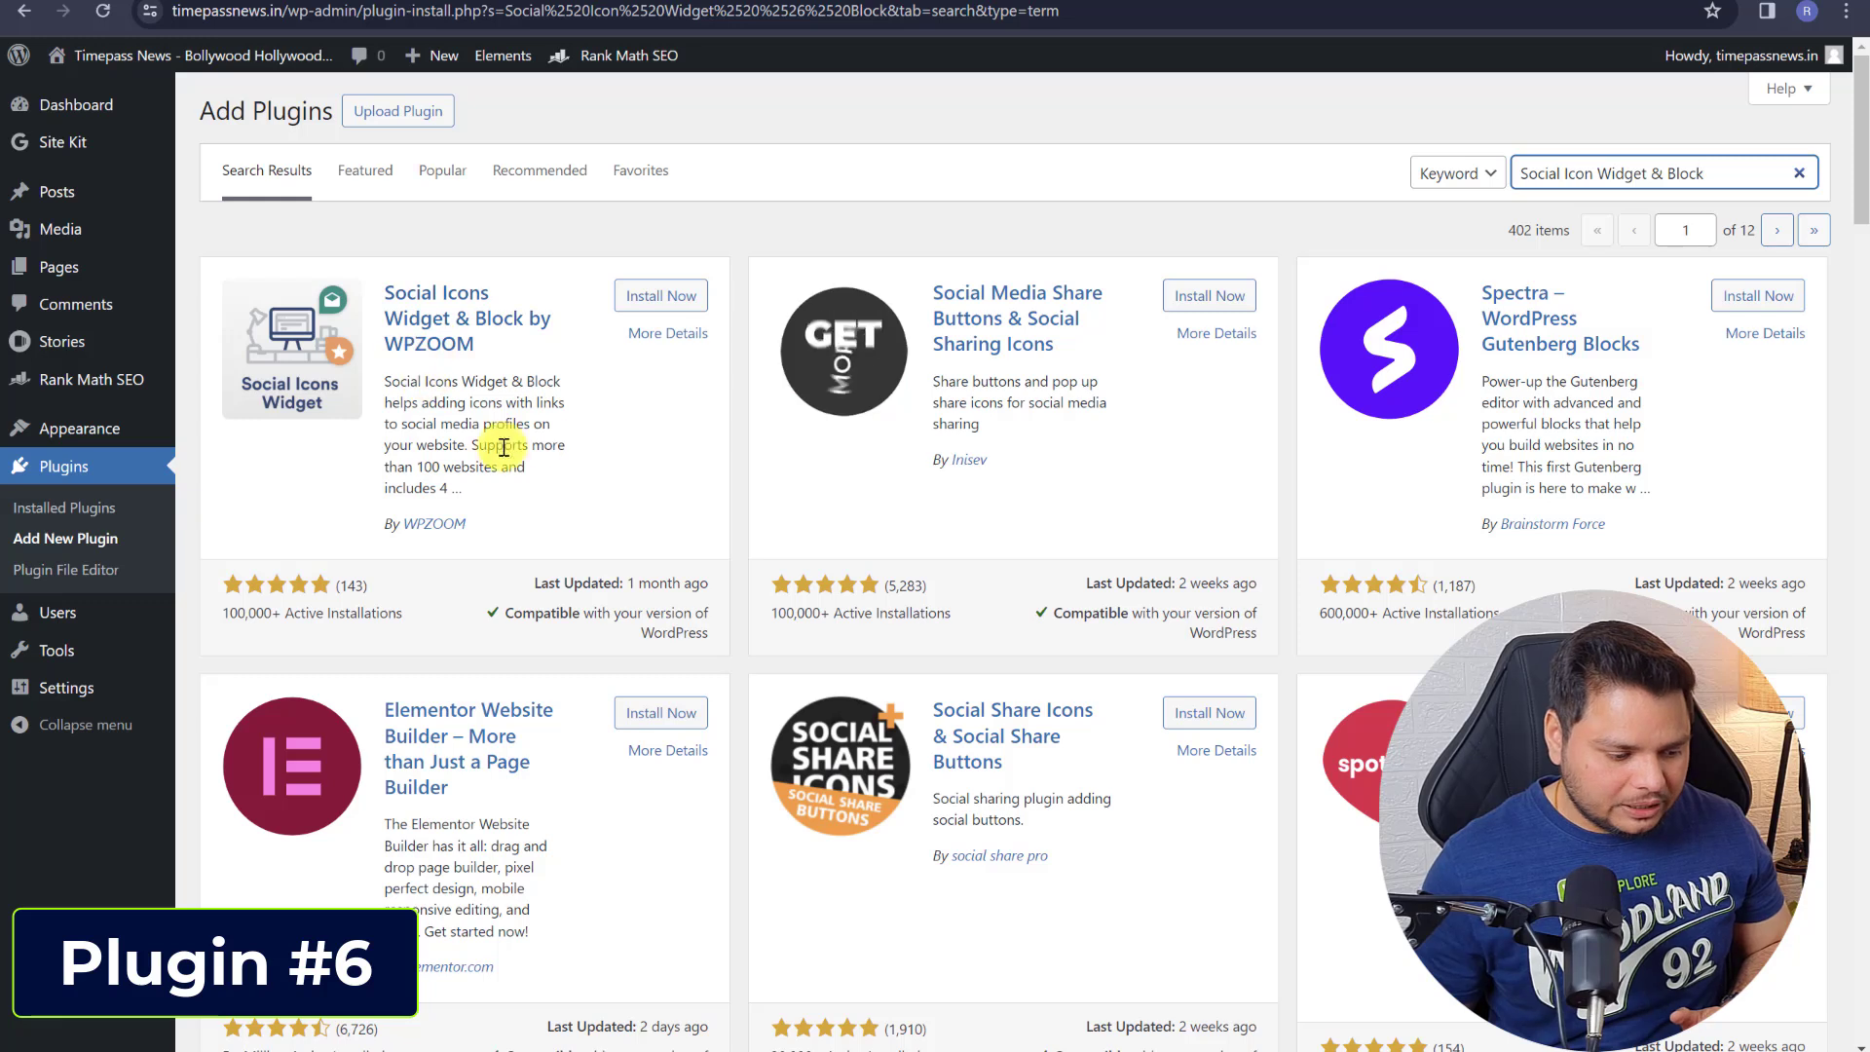
pyautogui.click(642, 297)
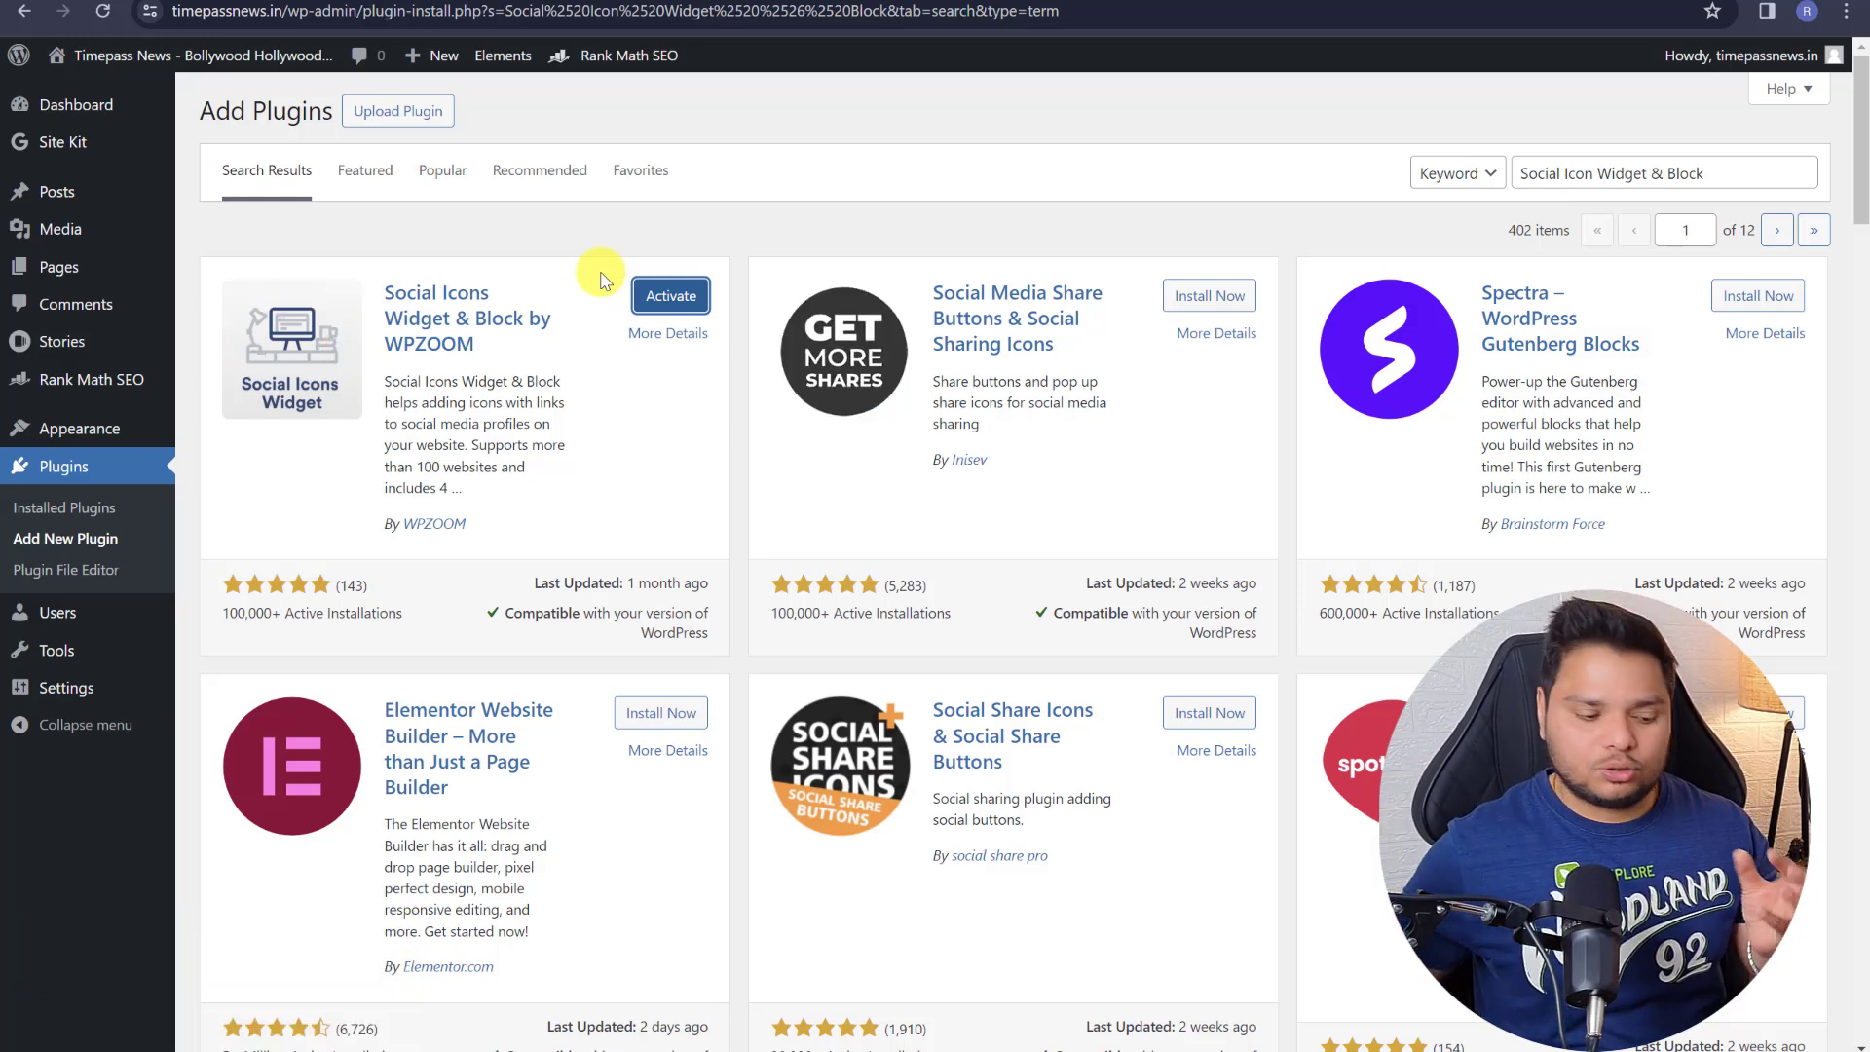
pyautogui.click(679, 303)
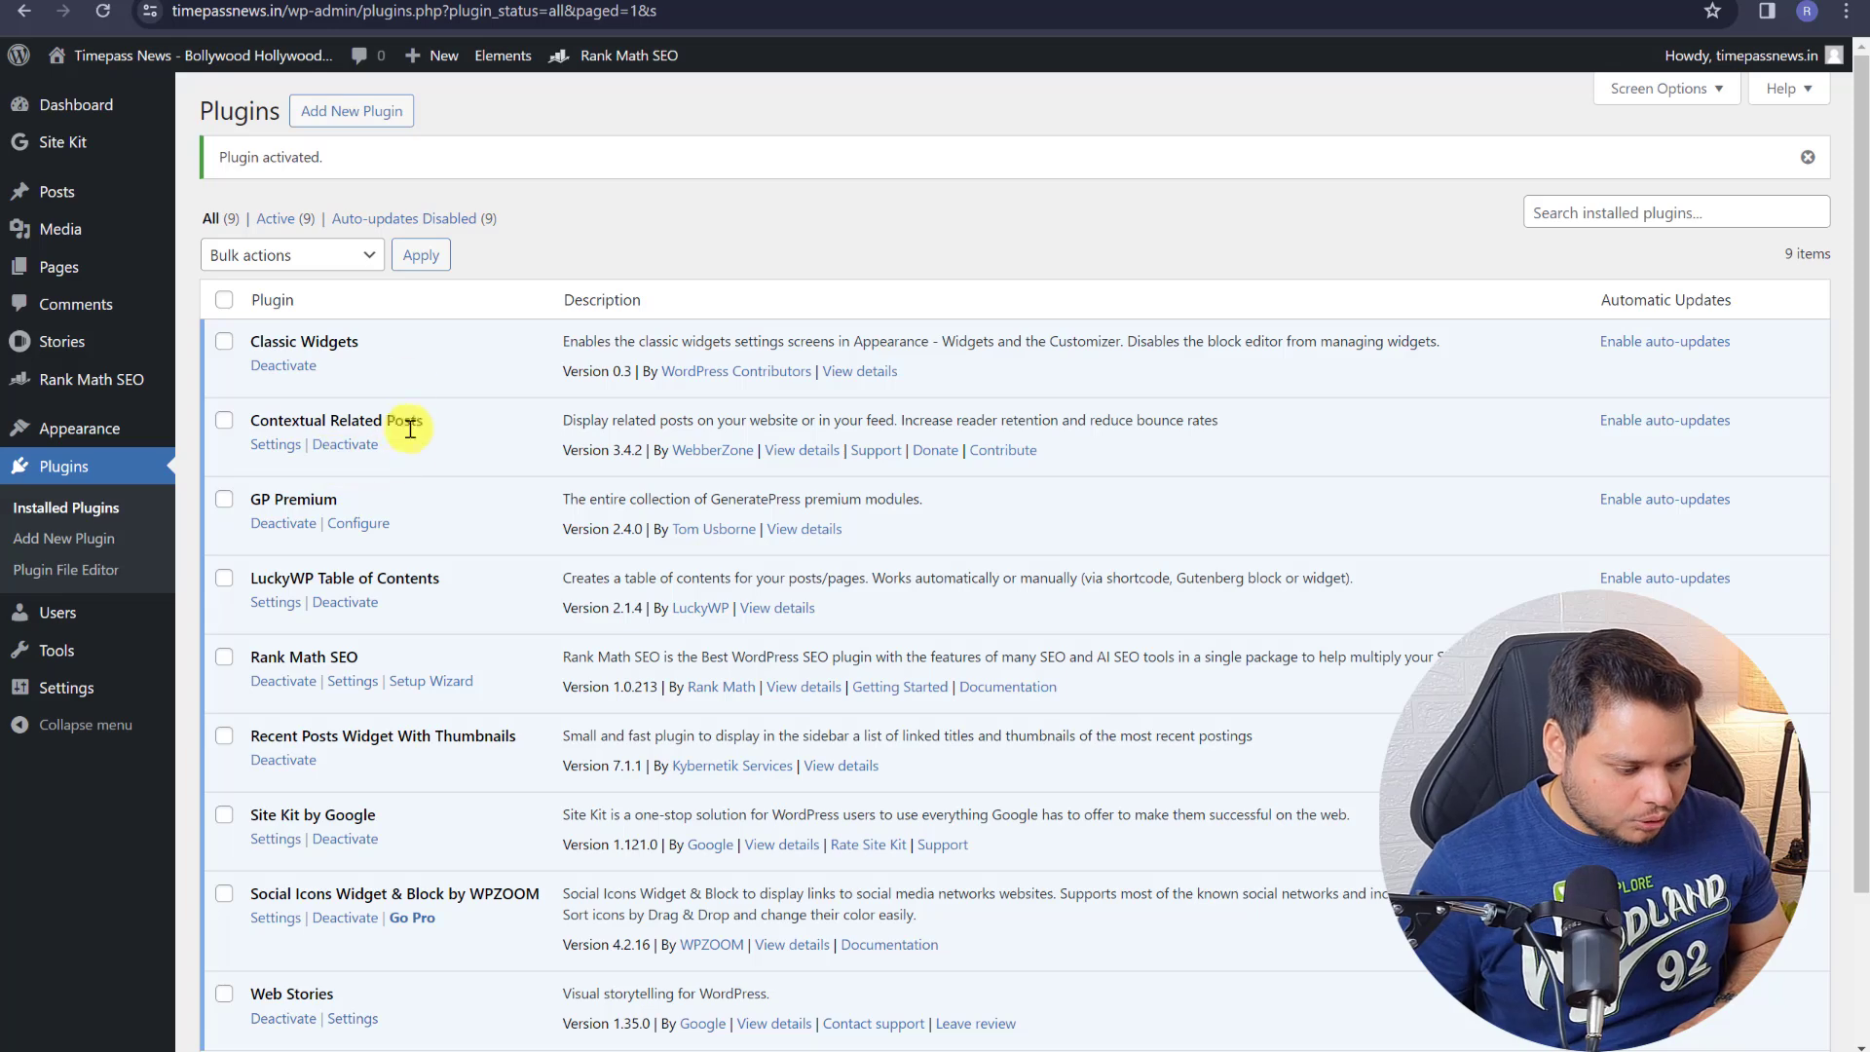
# - Open the settings of Social Icons Widget & Block by WPZOOM and review its icon set and optimization options
pyautogui.scroll(-3, 322, 560)
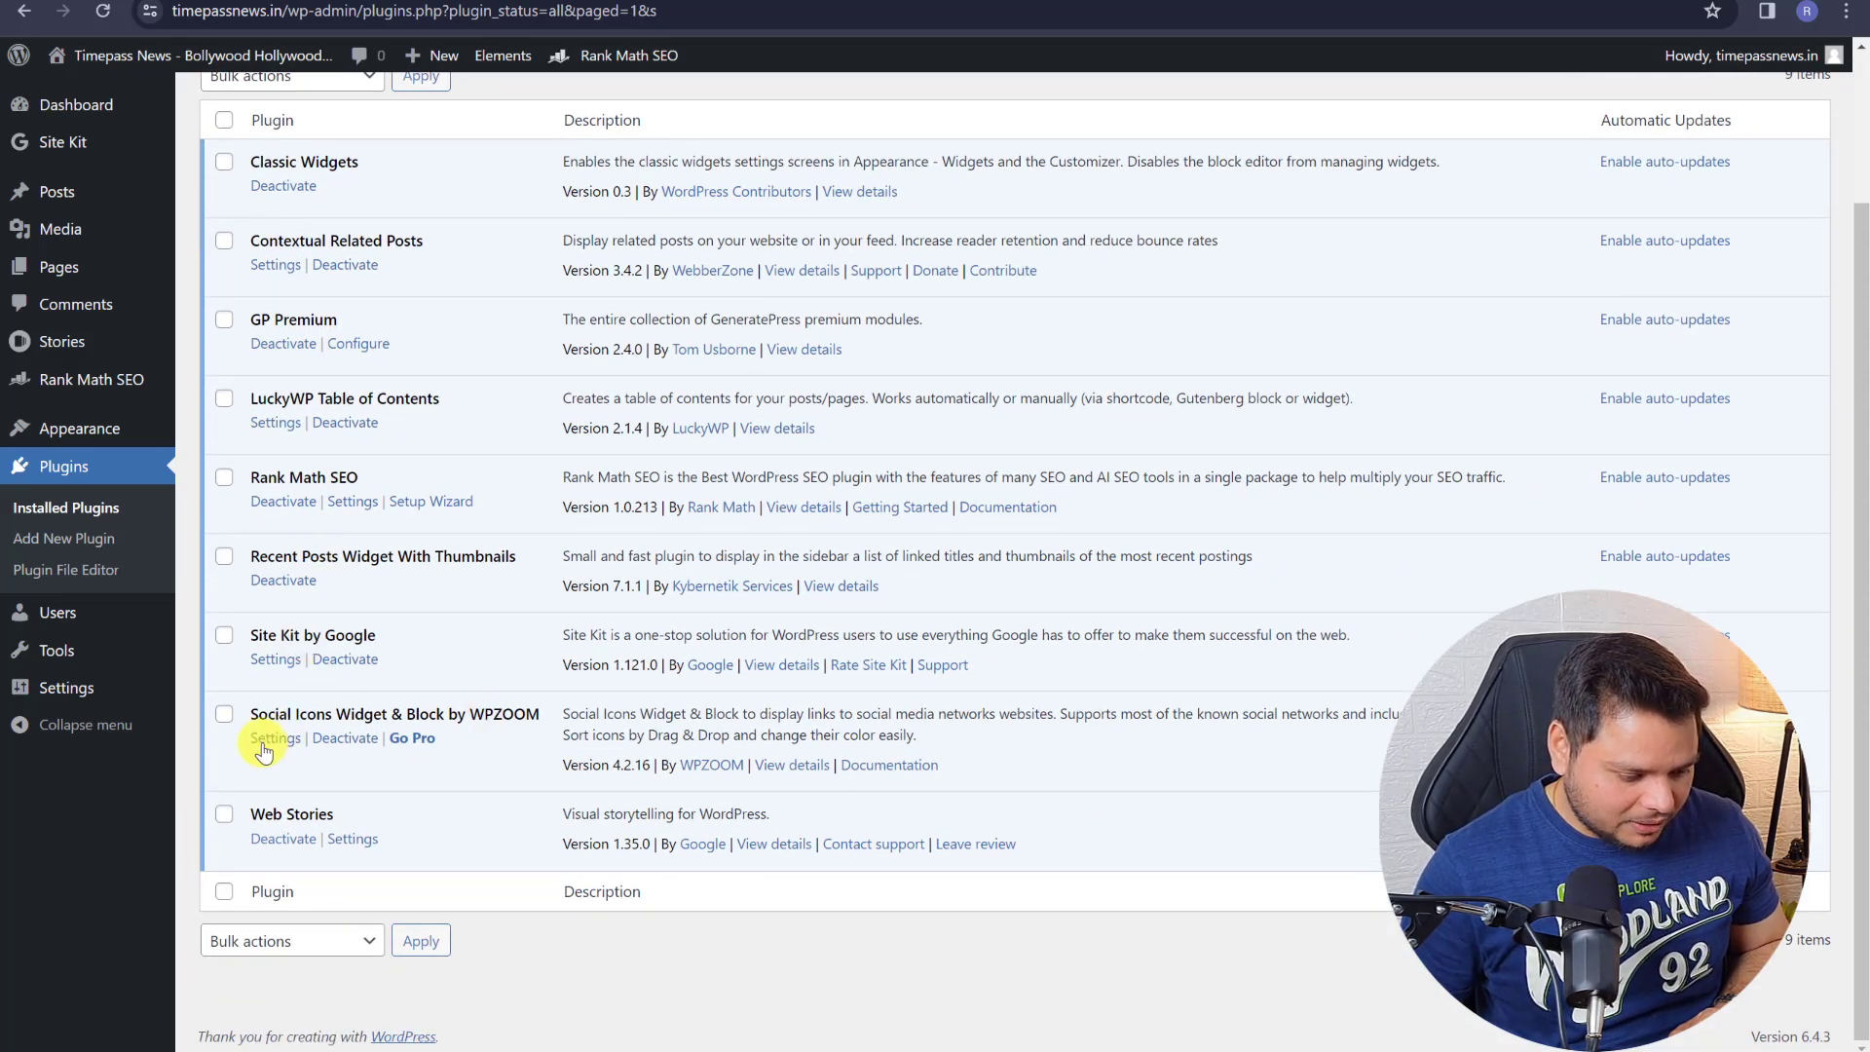
pyautogui.click(272, 738)
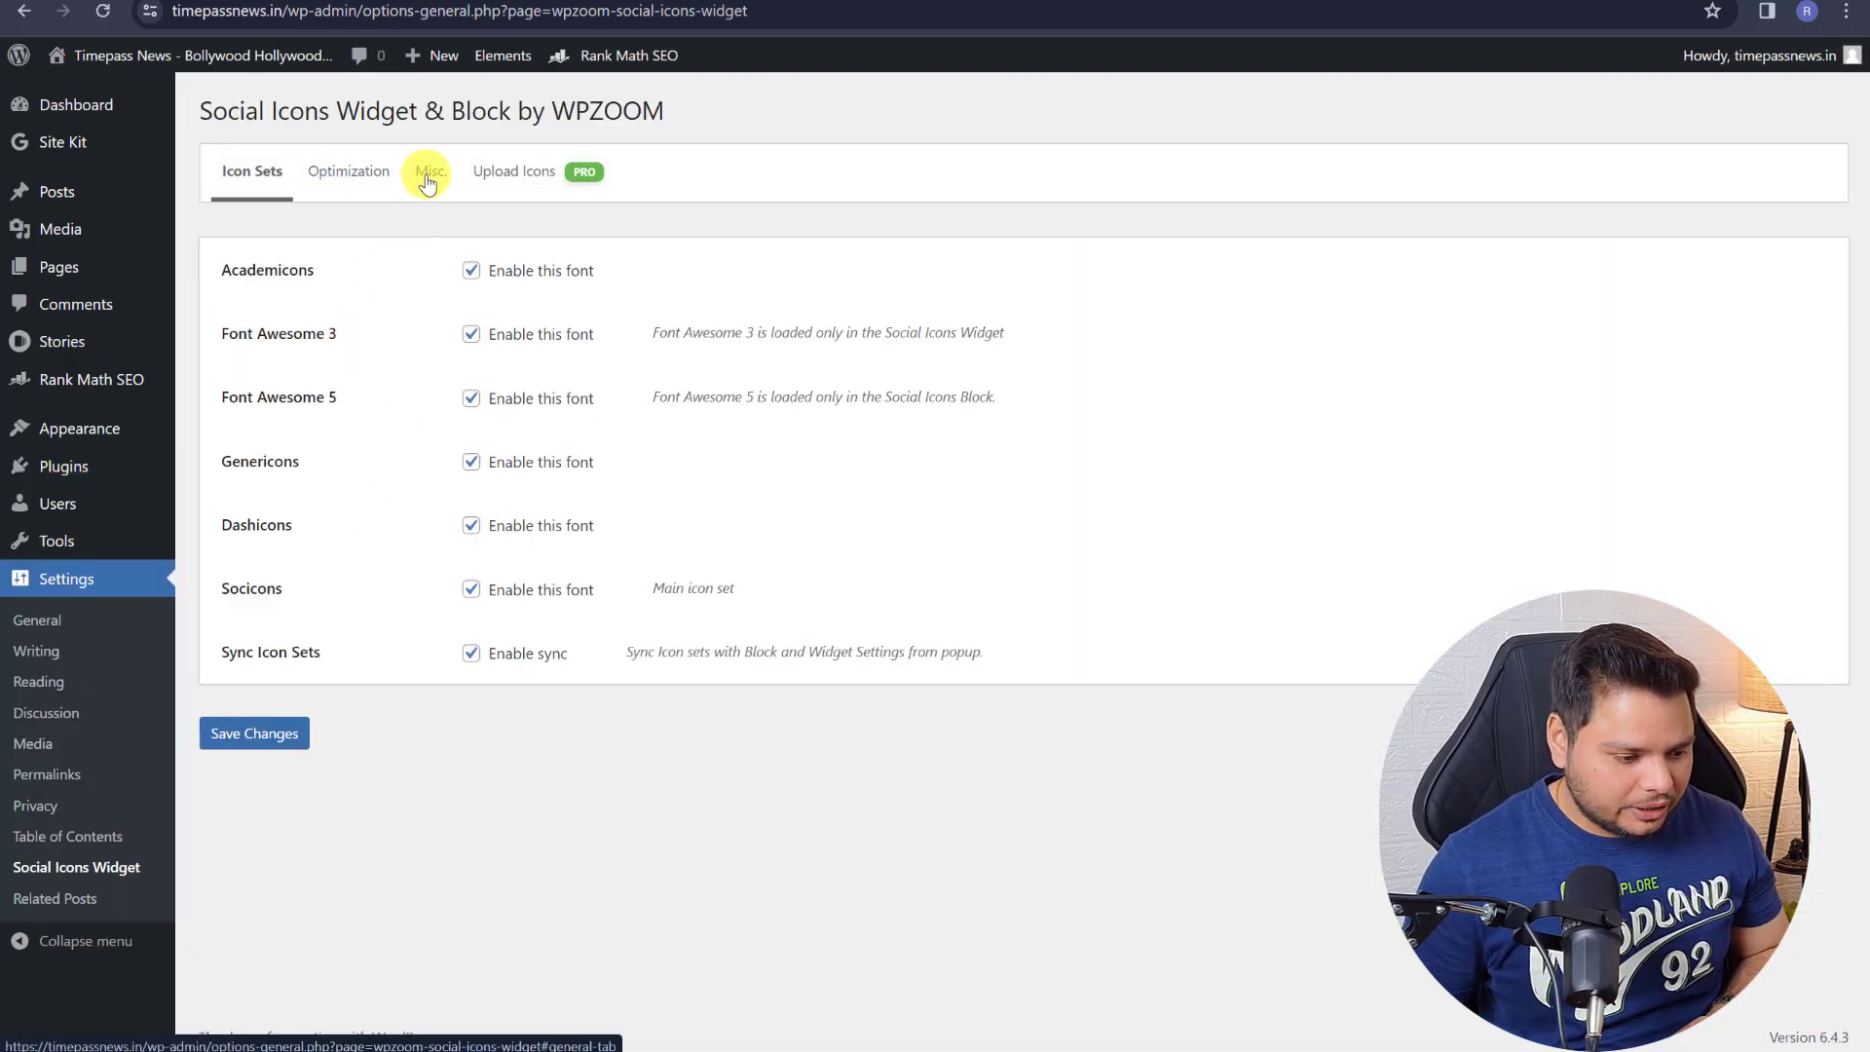
pyautogui.click(317, 194)
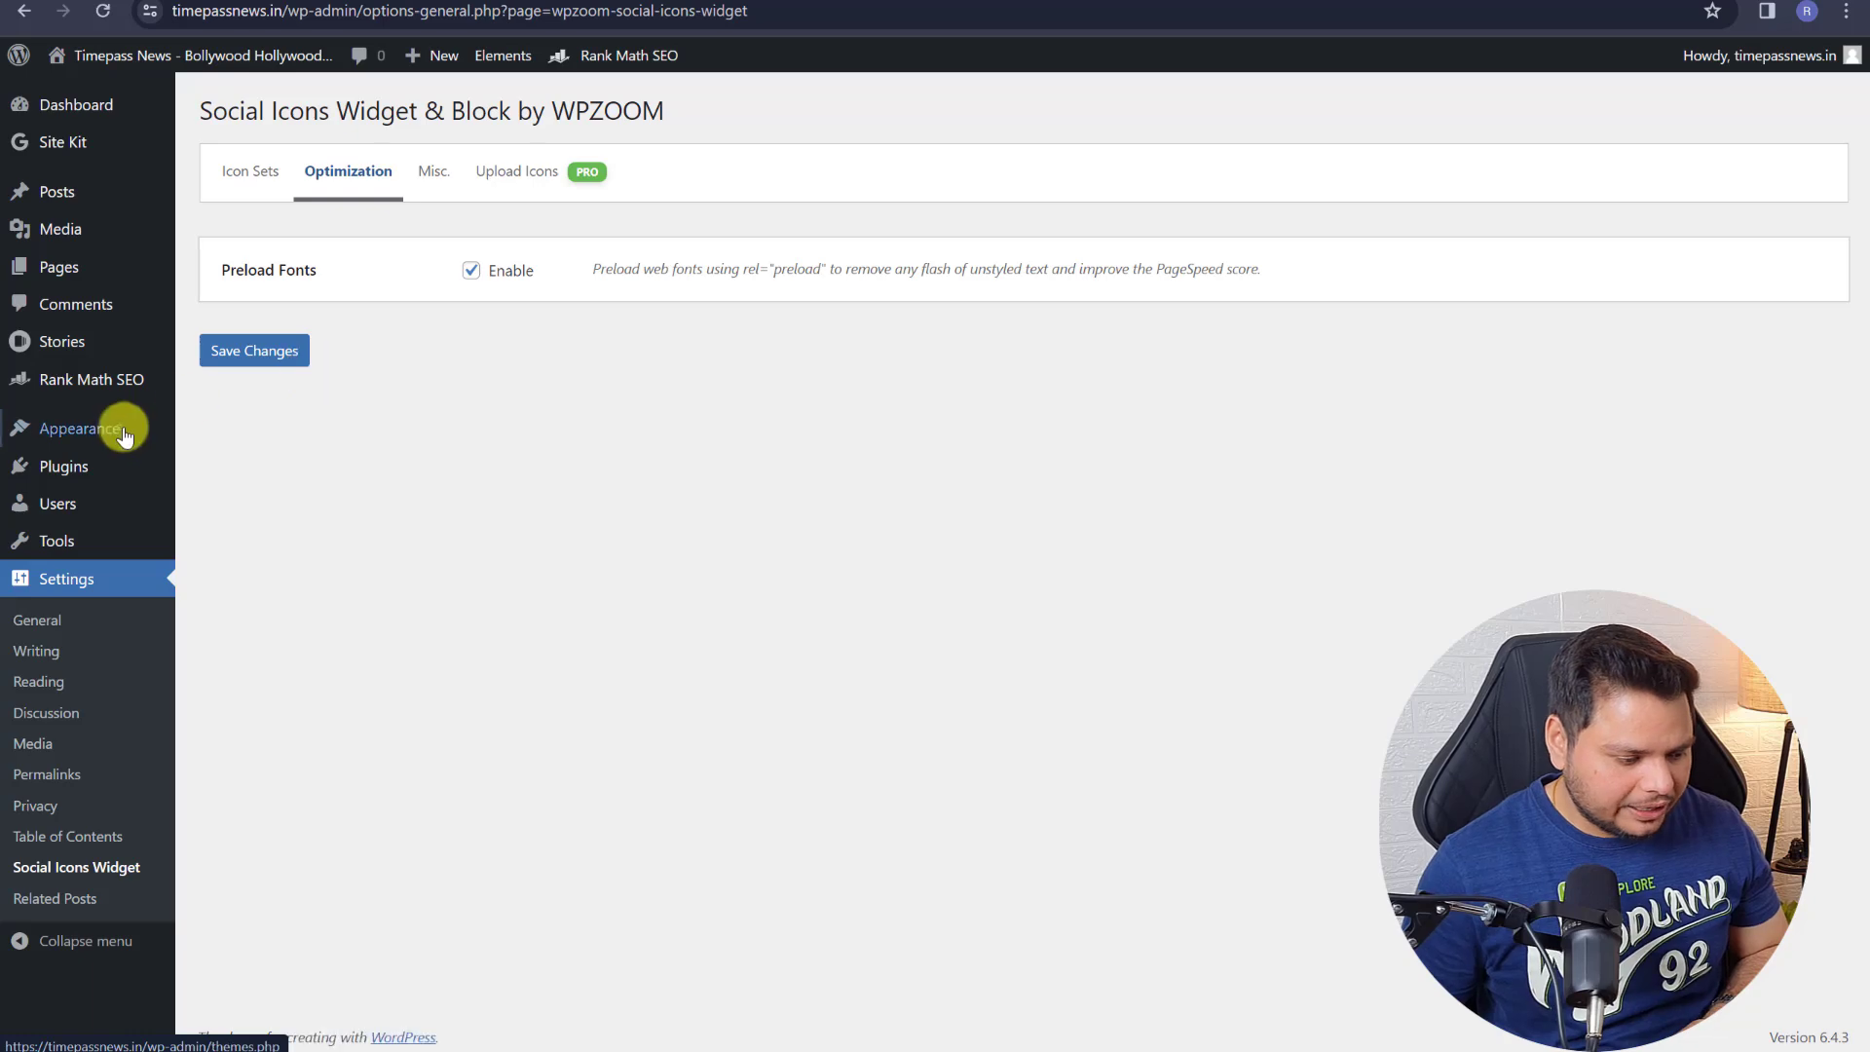
# - Add the Social Icons by WPZOOM widget at the top of the Right Sidebar, keeping the title "Follow us"
pyautogui.moveTo(124, 429)
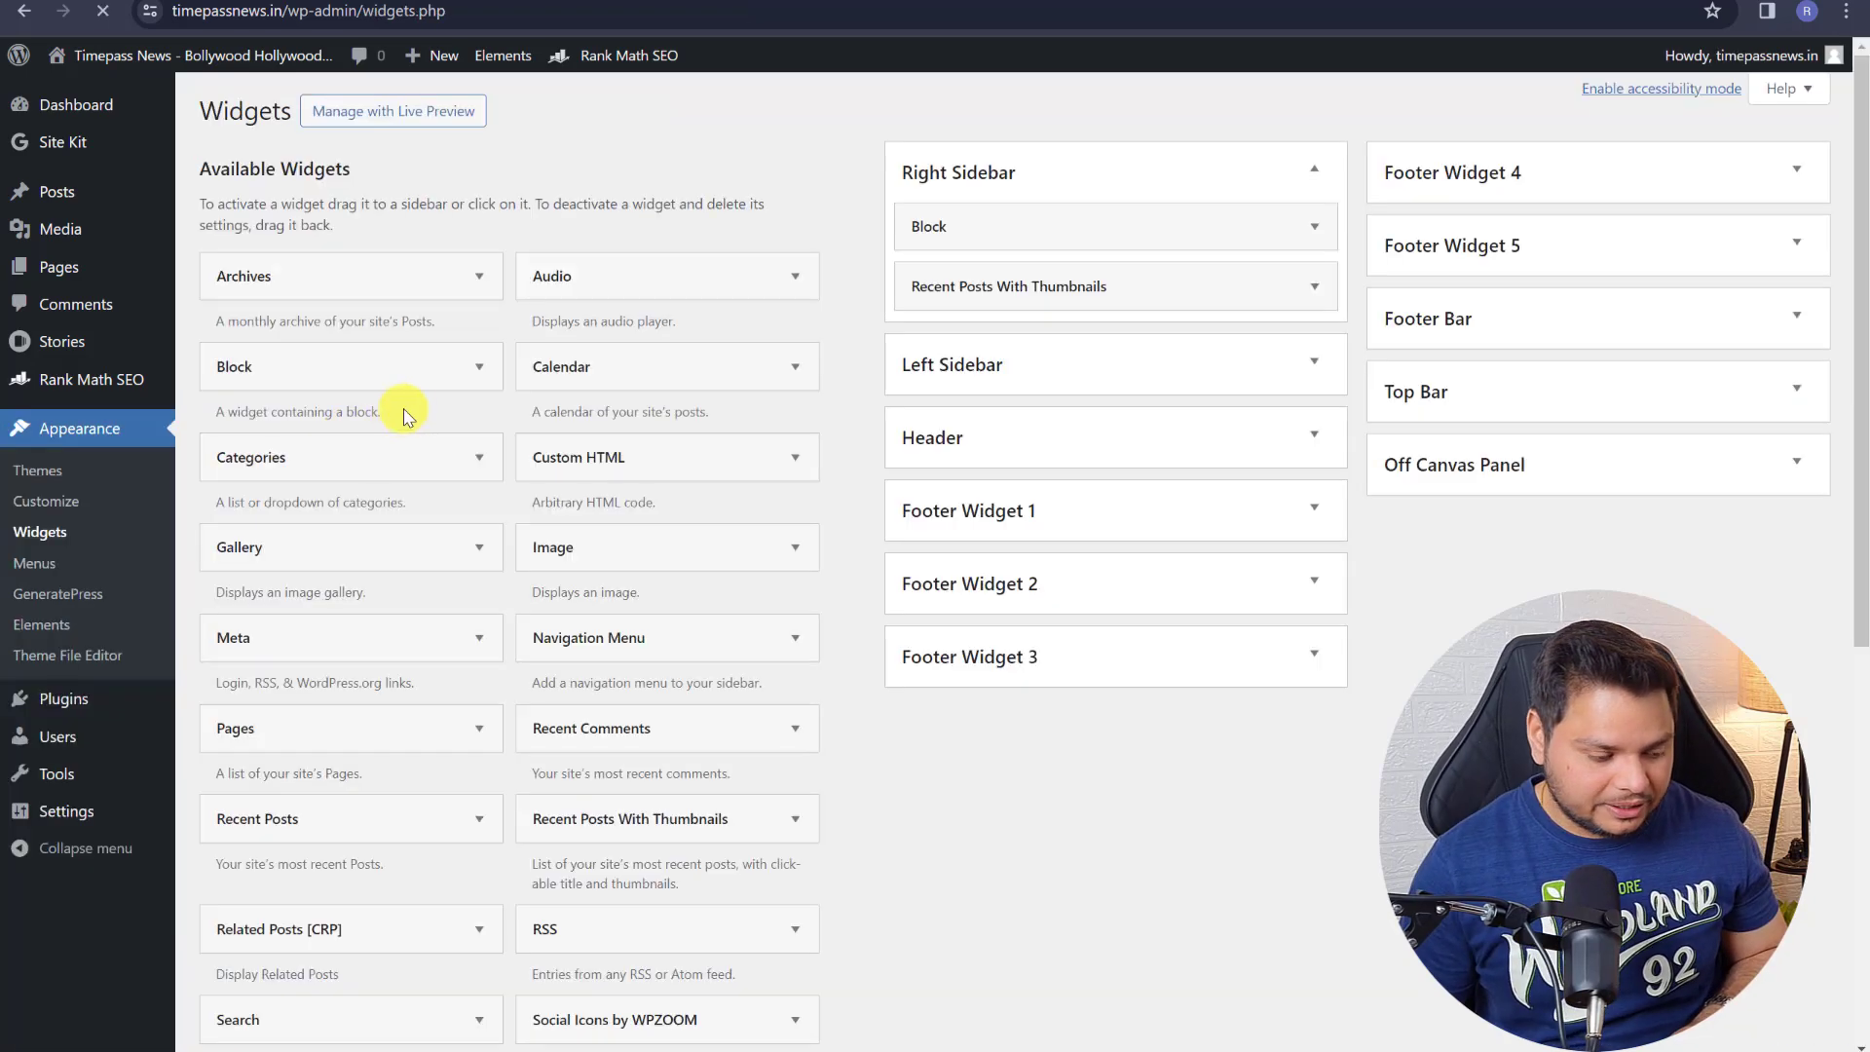
pyautogui.scroll(-2, 542, 422)
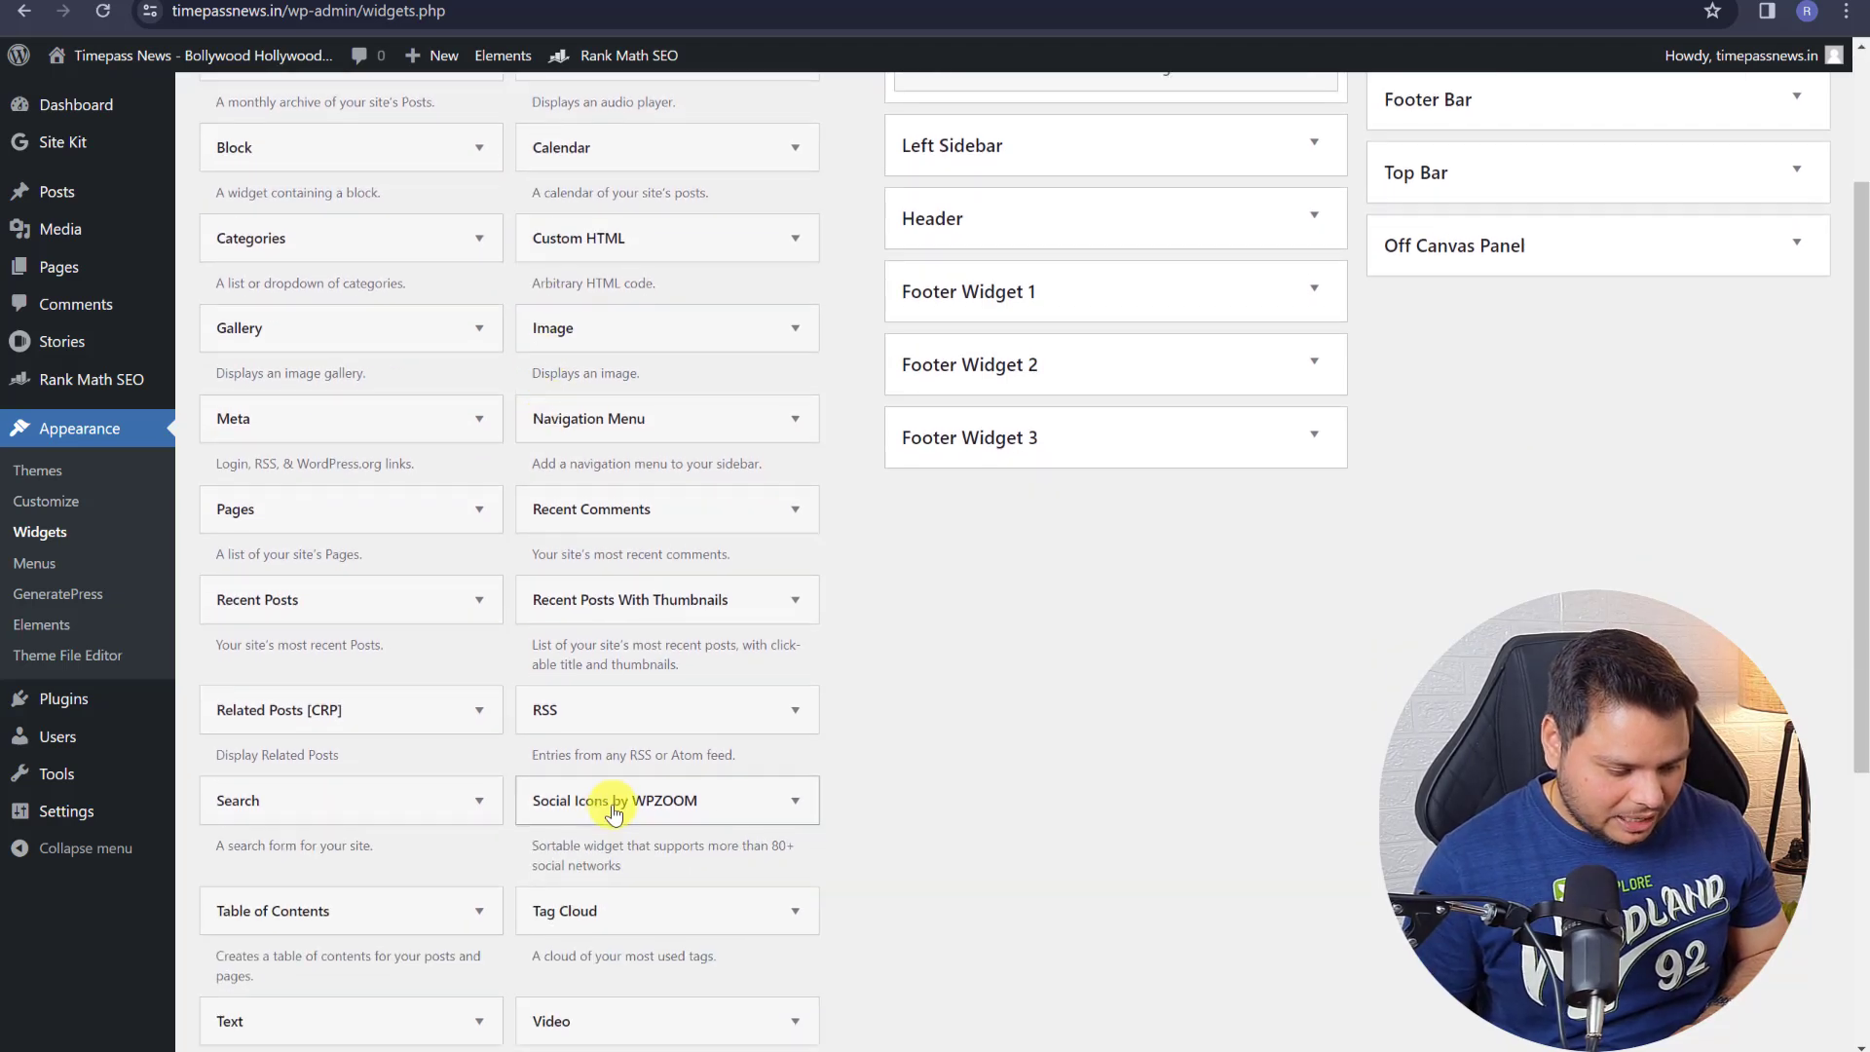
pyautogui.moveTo(608, 809); pyautogui.dragTo(1032, 234)
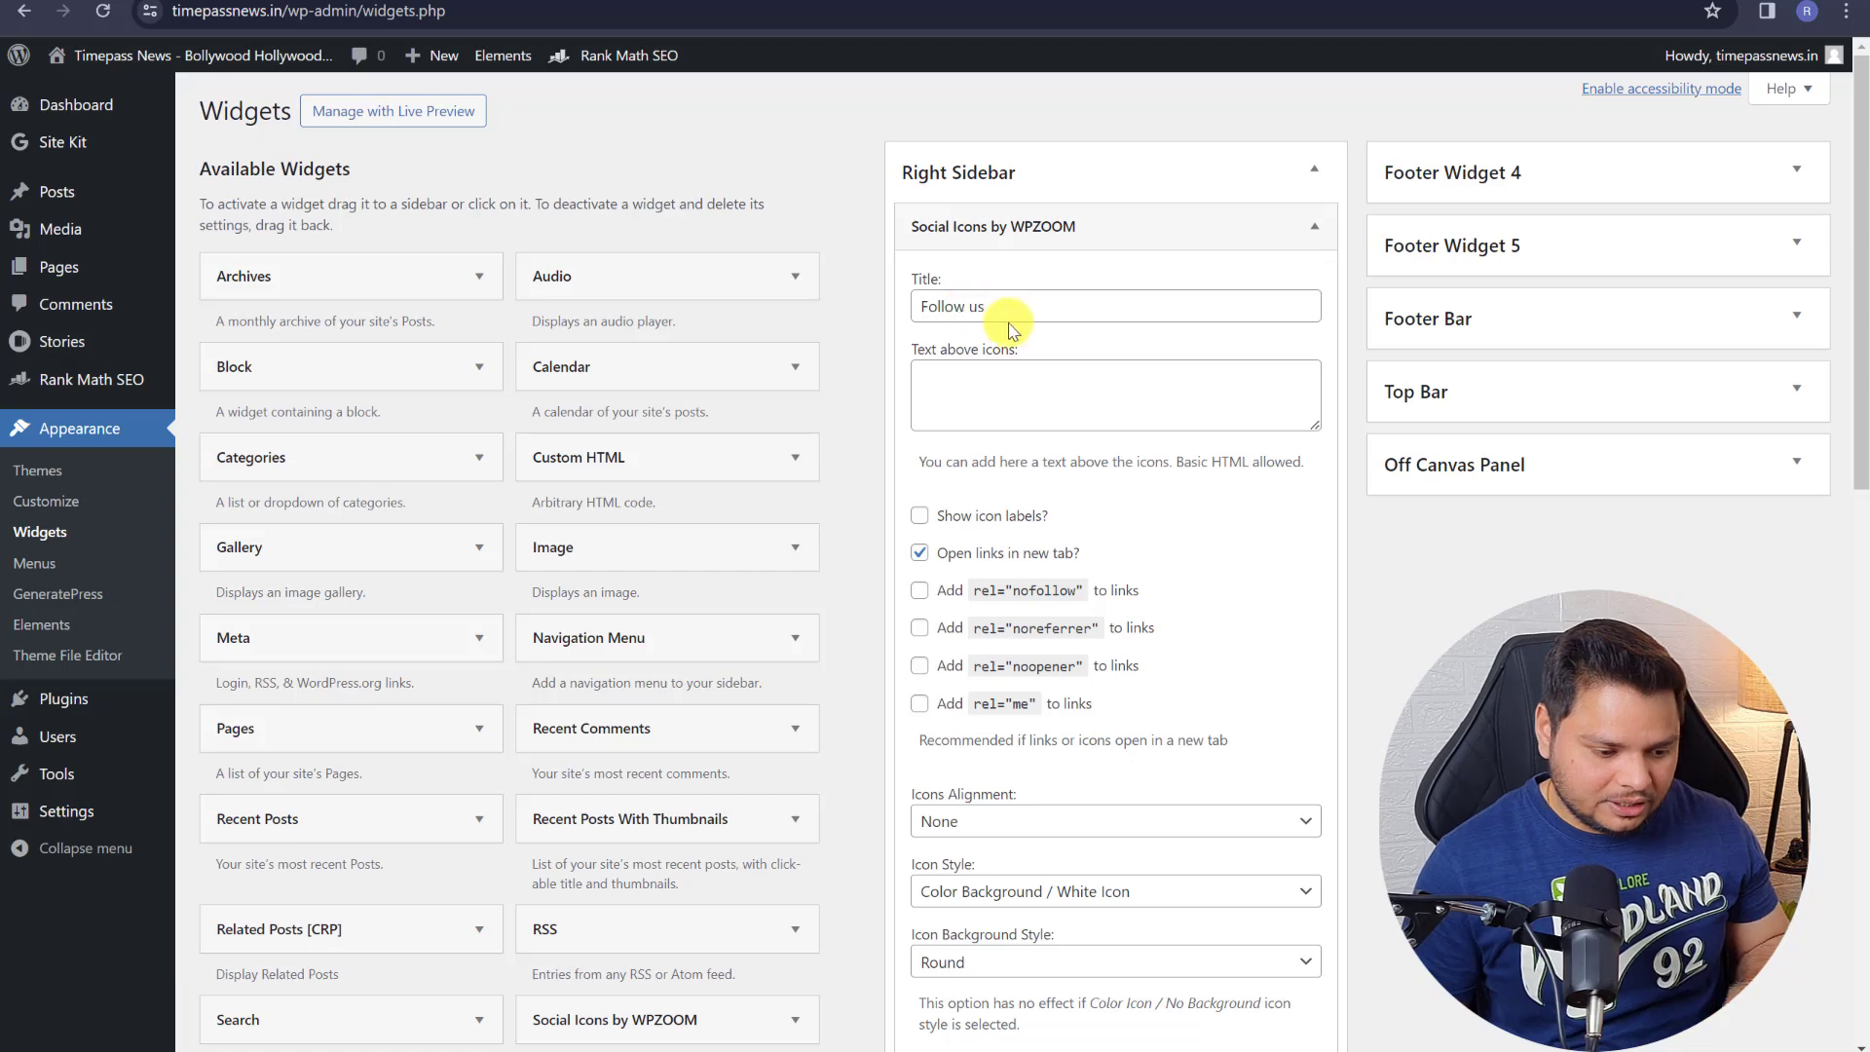
pyautogui.click(1040, 310)
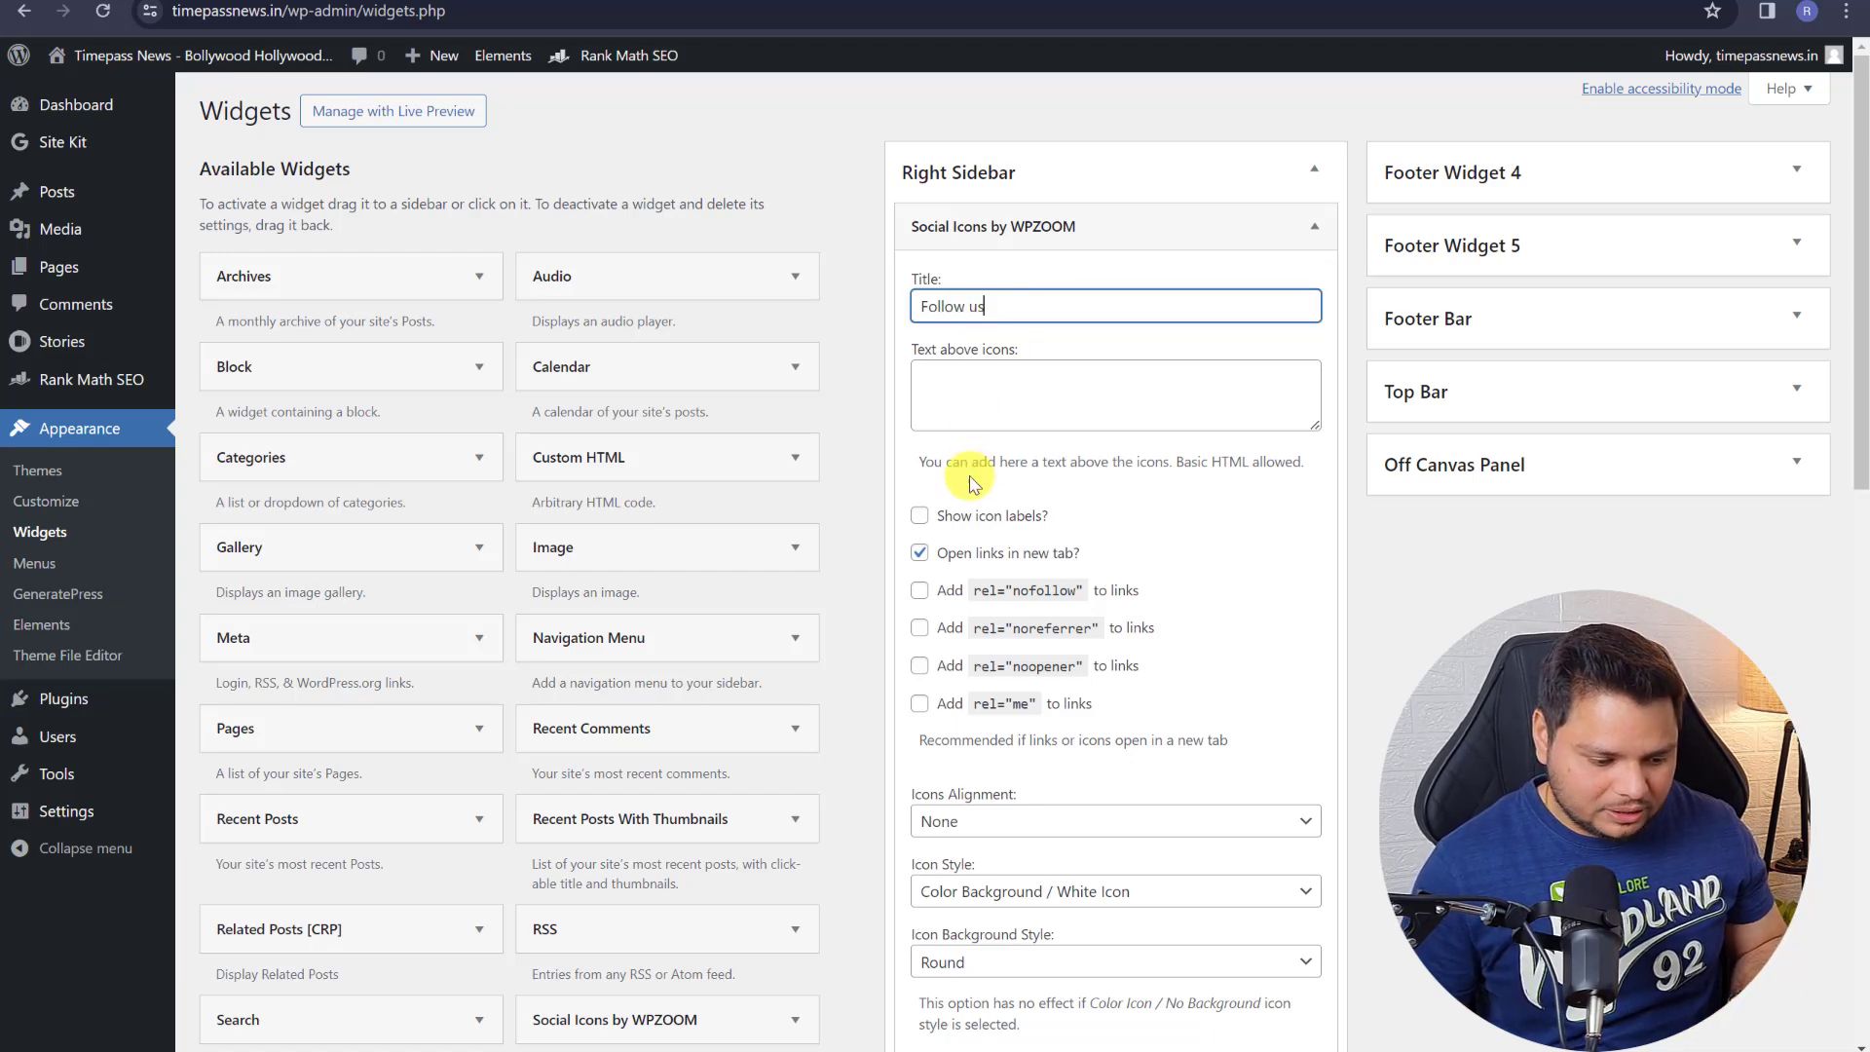
# - Add another empty icon entry below Instagram in the social icons widget
pyautogui.scroll(-8, 974, 454)
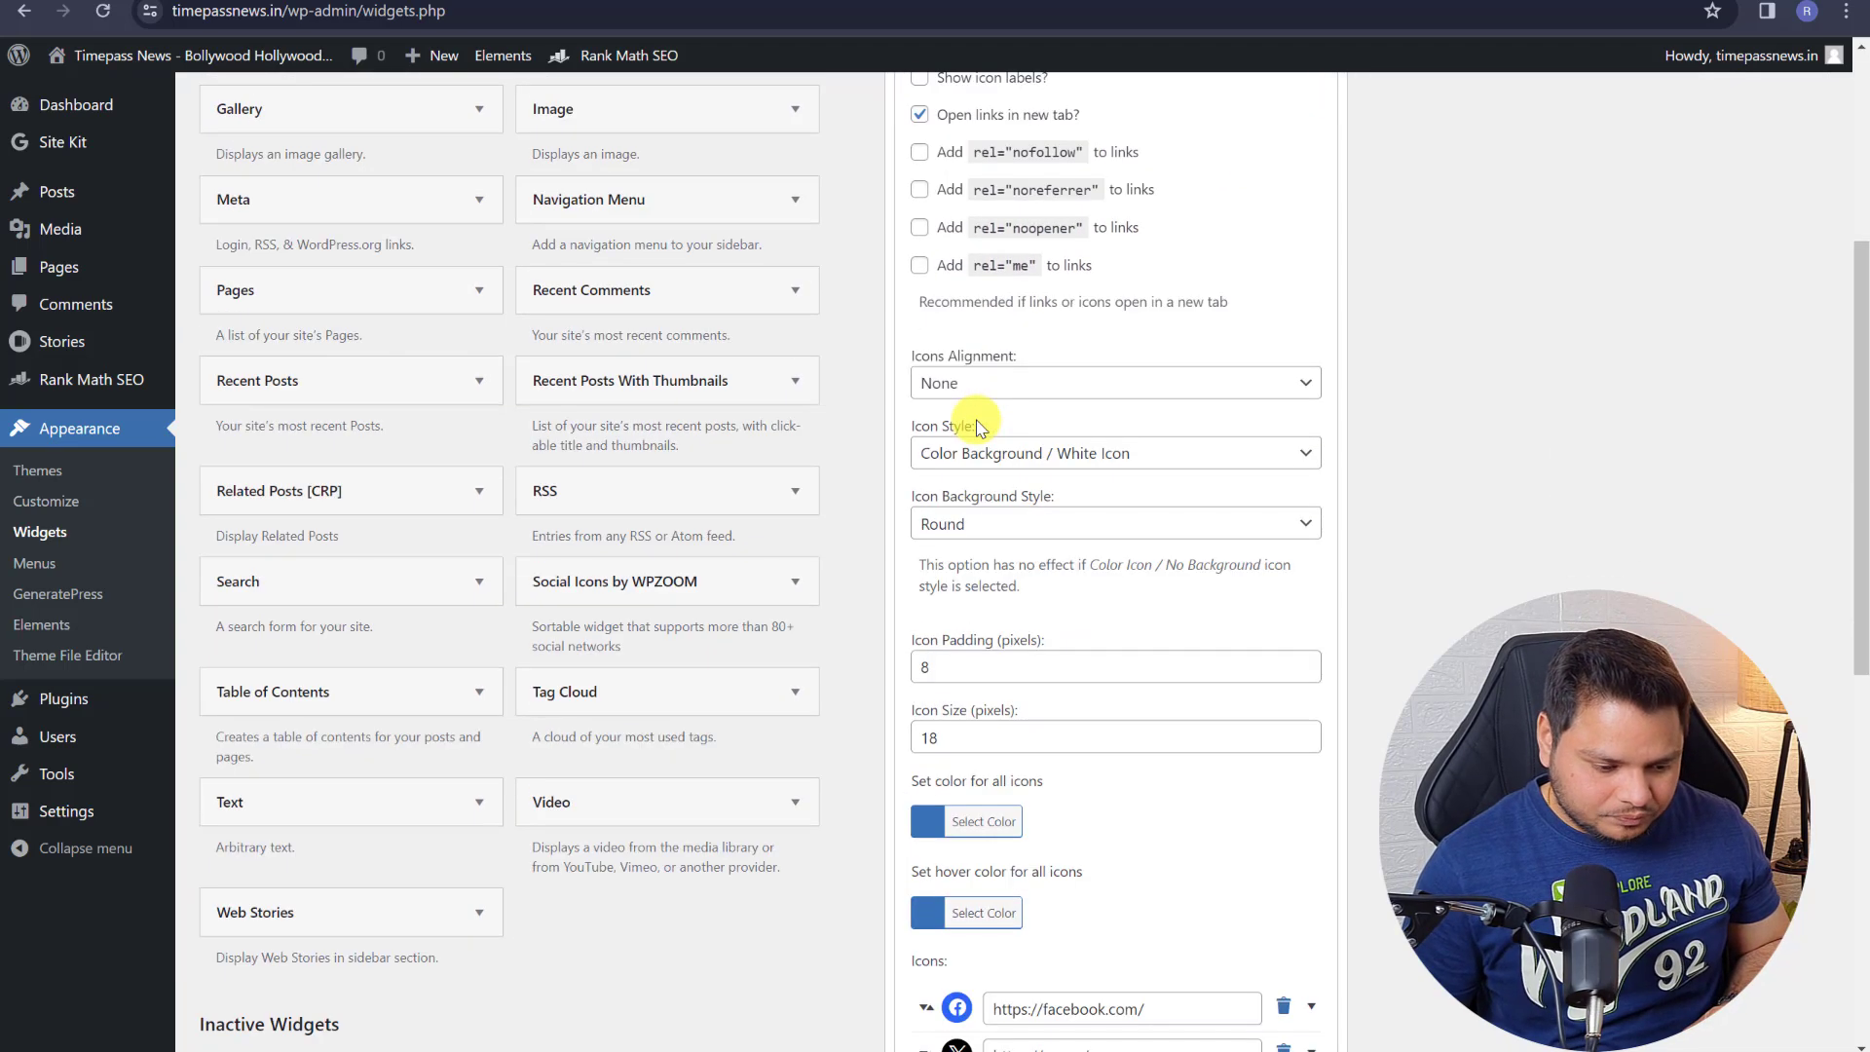
pyautogui.scroll(-2, 977, 420)
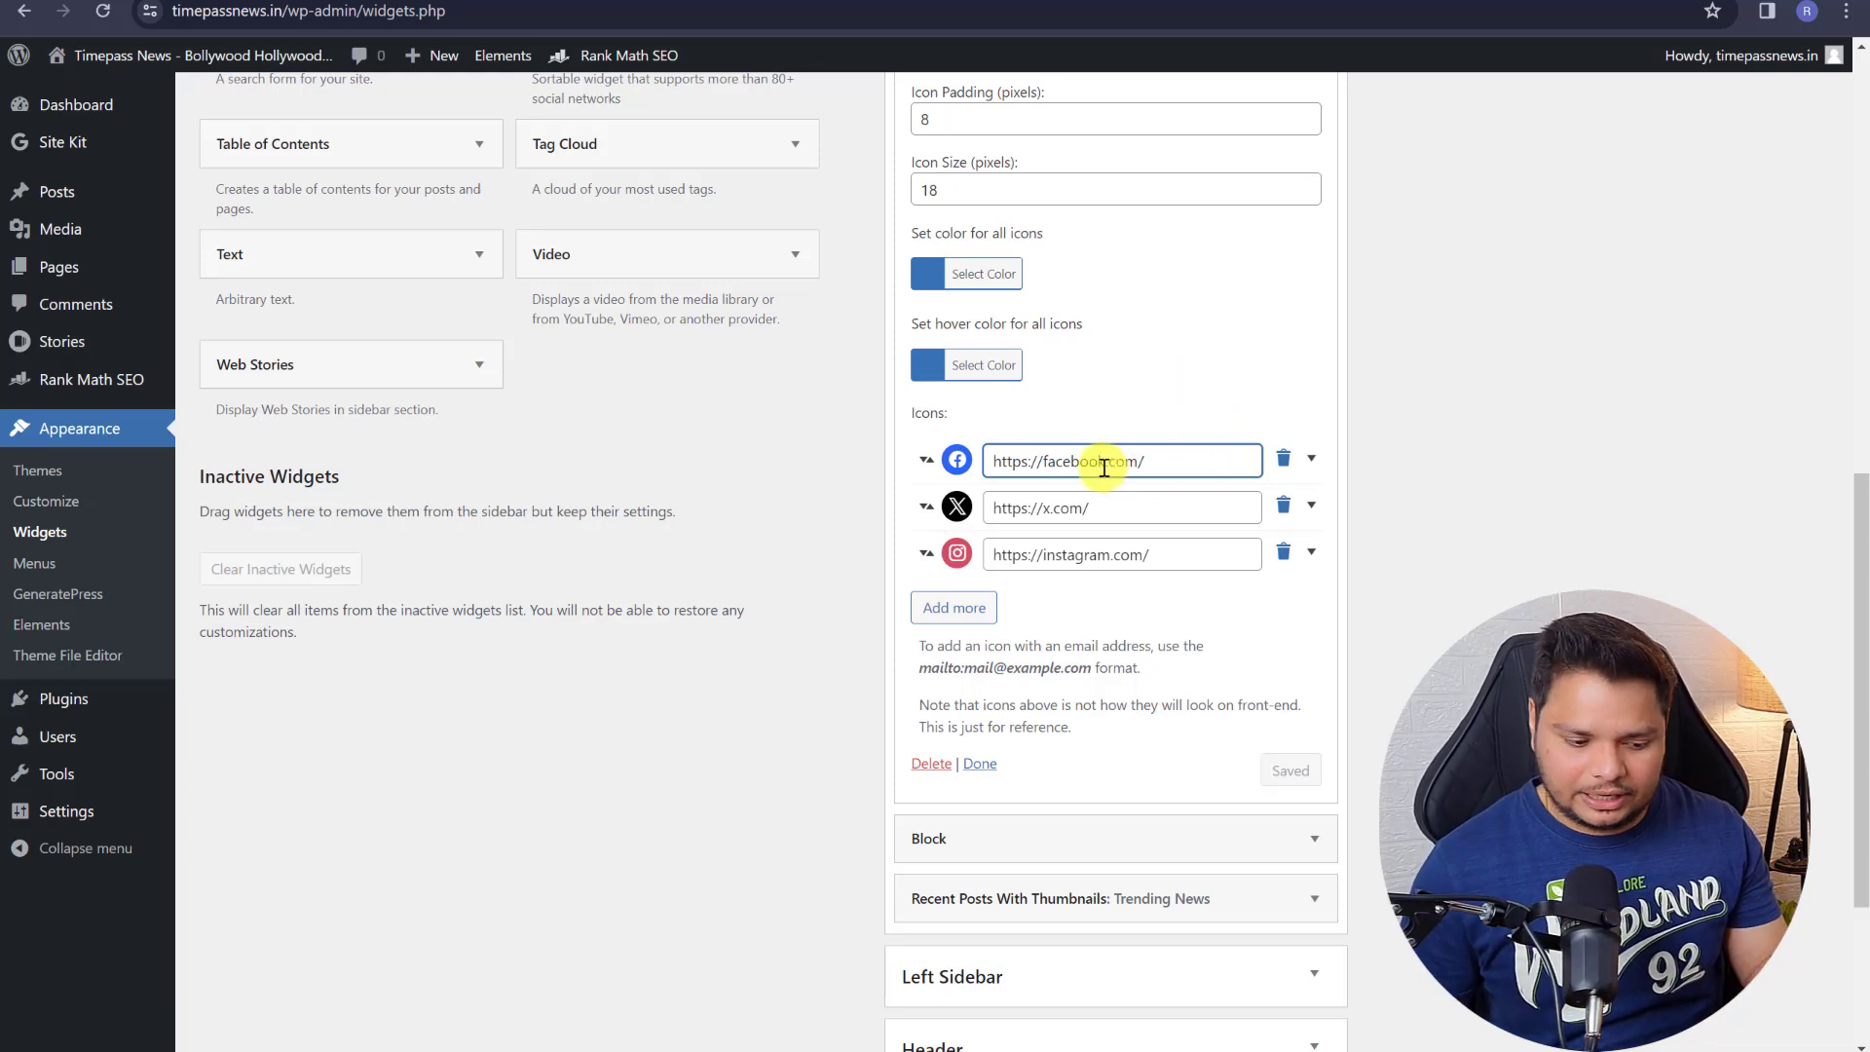
pyautogui.click(940, 620)
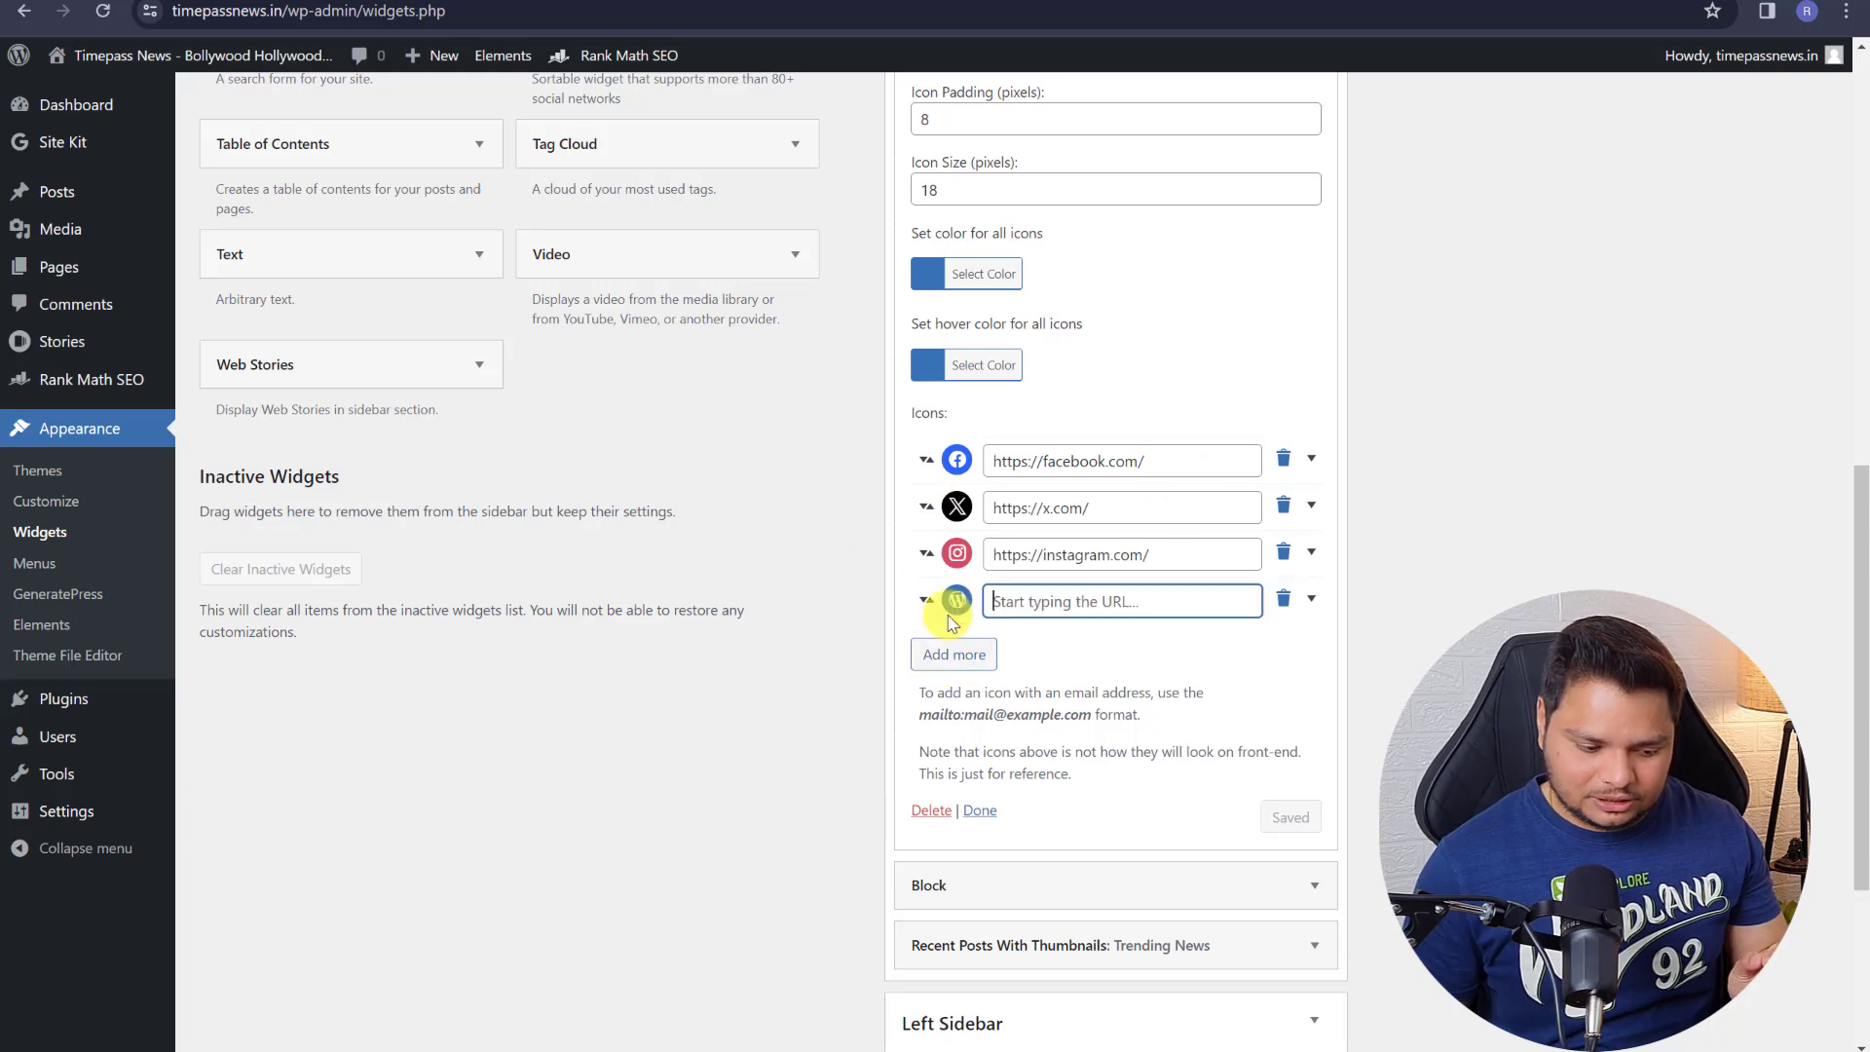
pyautogui.write('you')
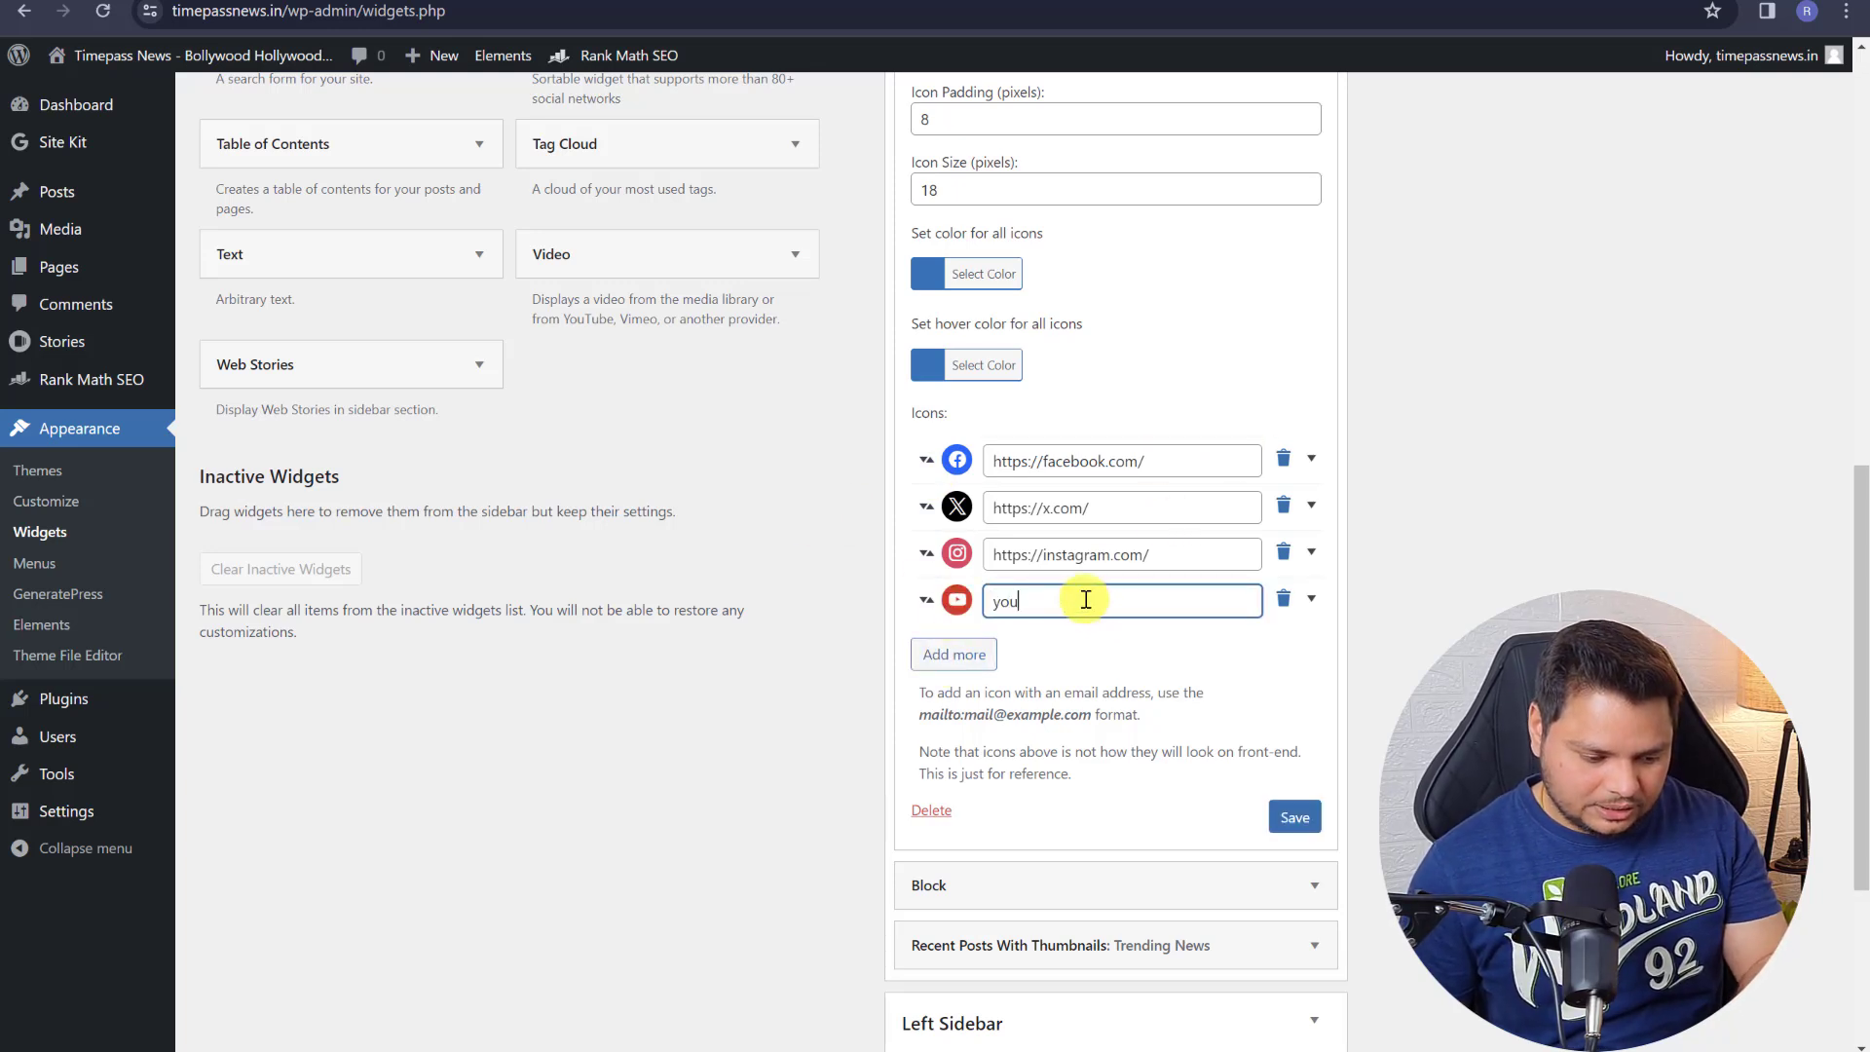
pyautogui.press('BackSpace')
pyautogui.press('BackSpace')
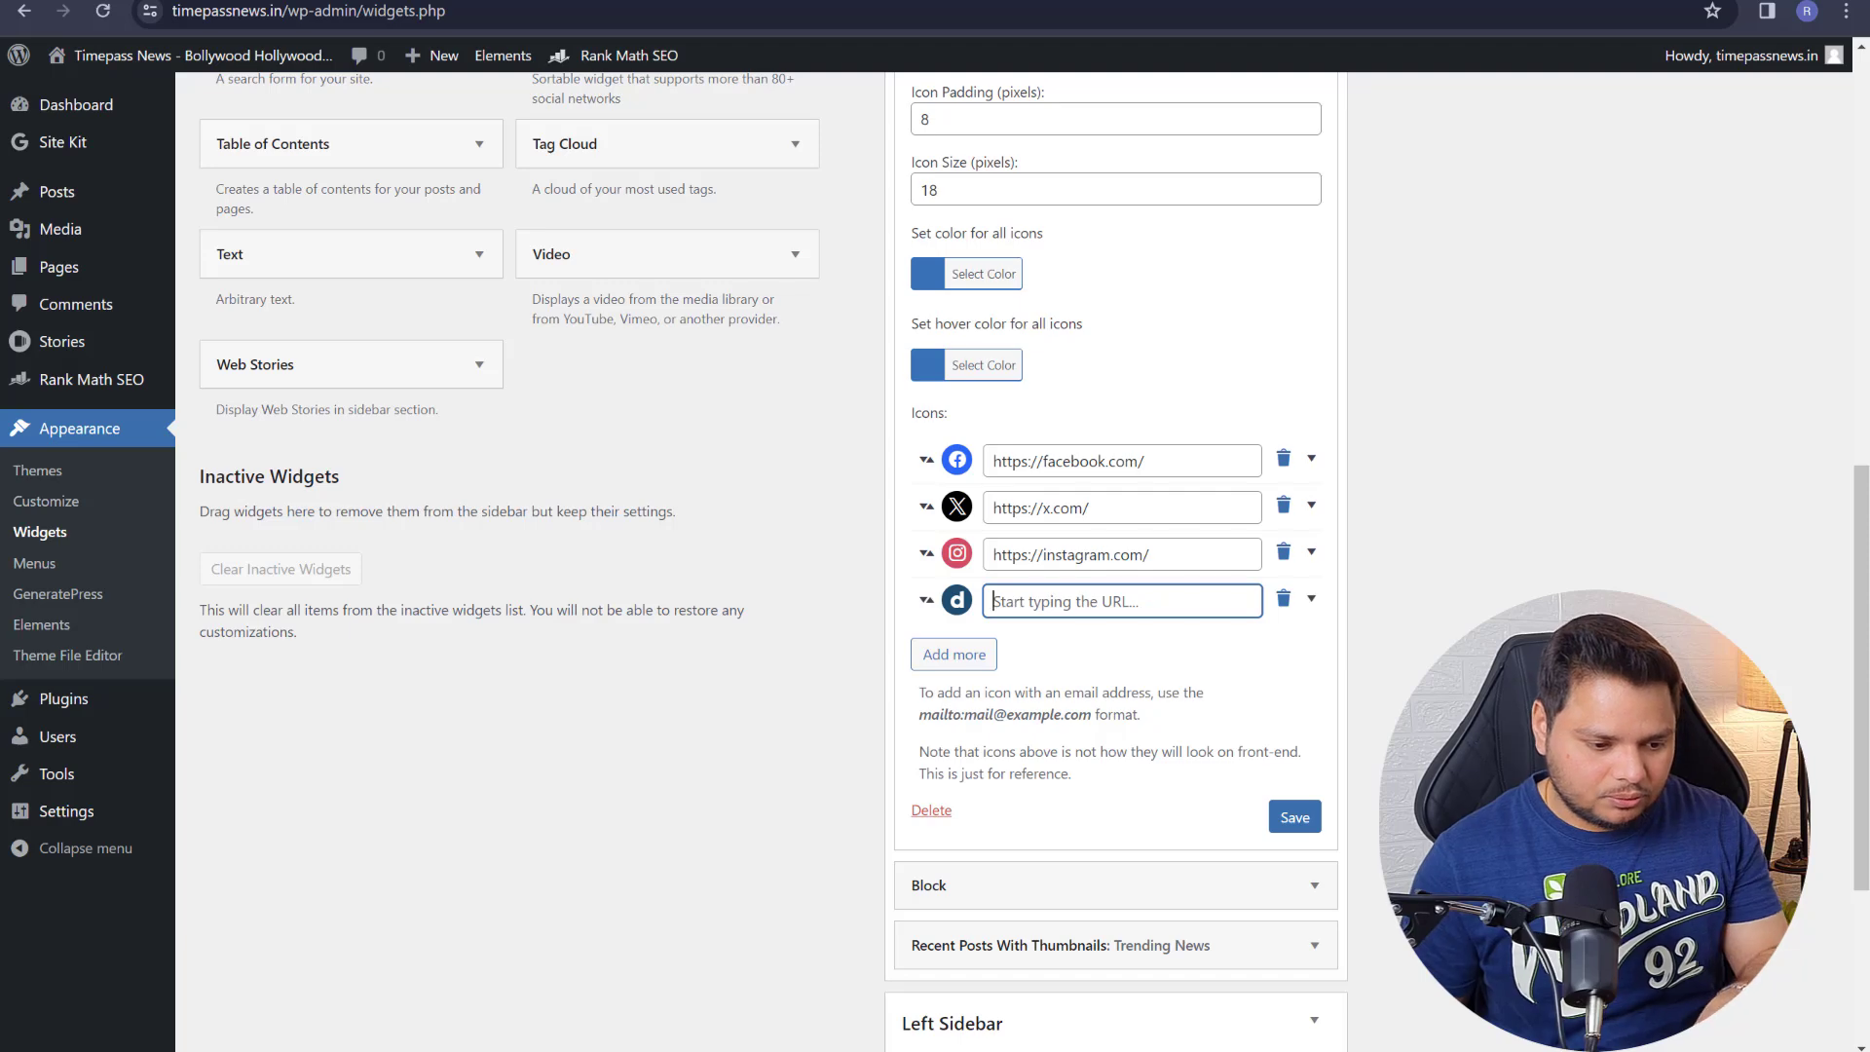
# - Copy the YouTube channel's address from a new browser tab and enter it as the new icon's link
pyautogui.hotkey('ctrl', 't')
pyautogui.write('you')
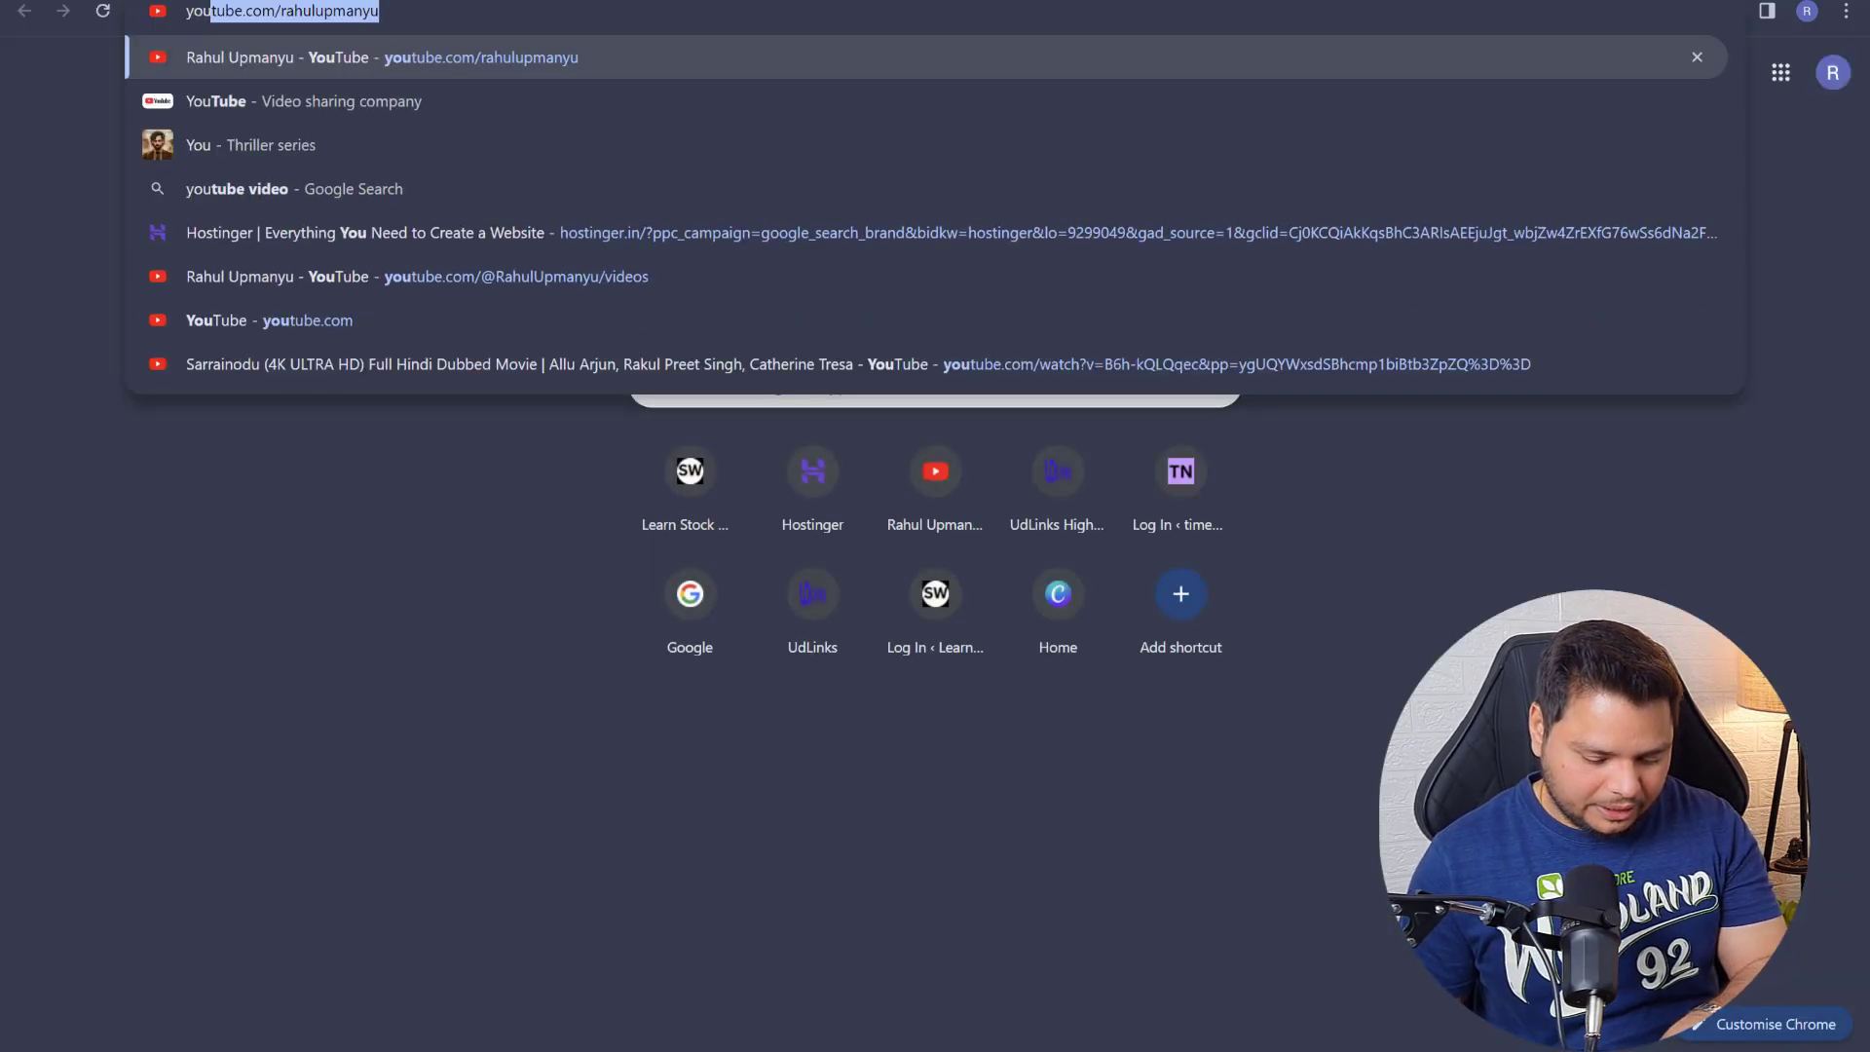
pyautogui.press('Right')
pyautogui.write('/')
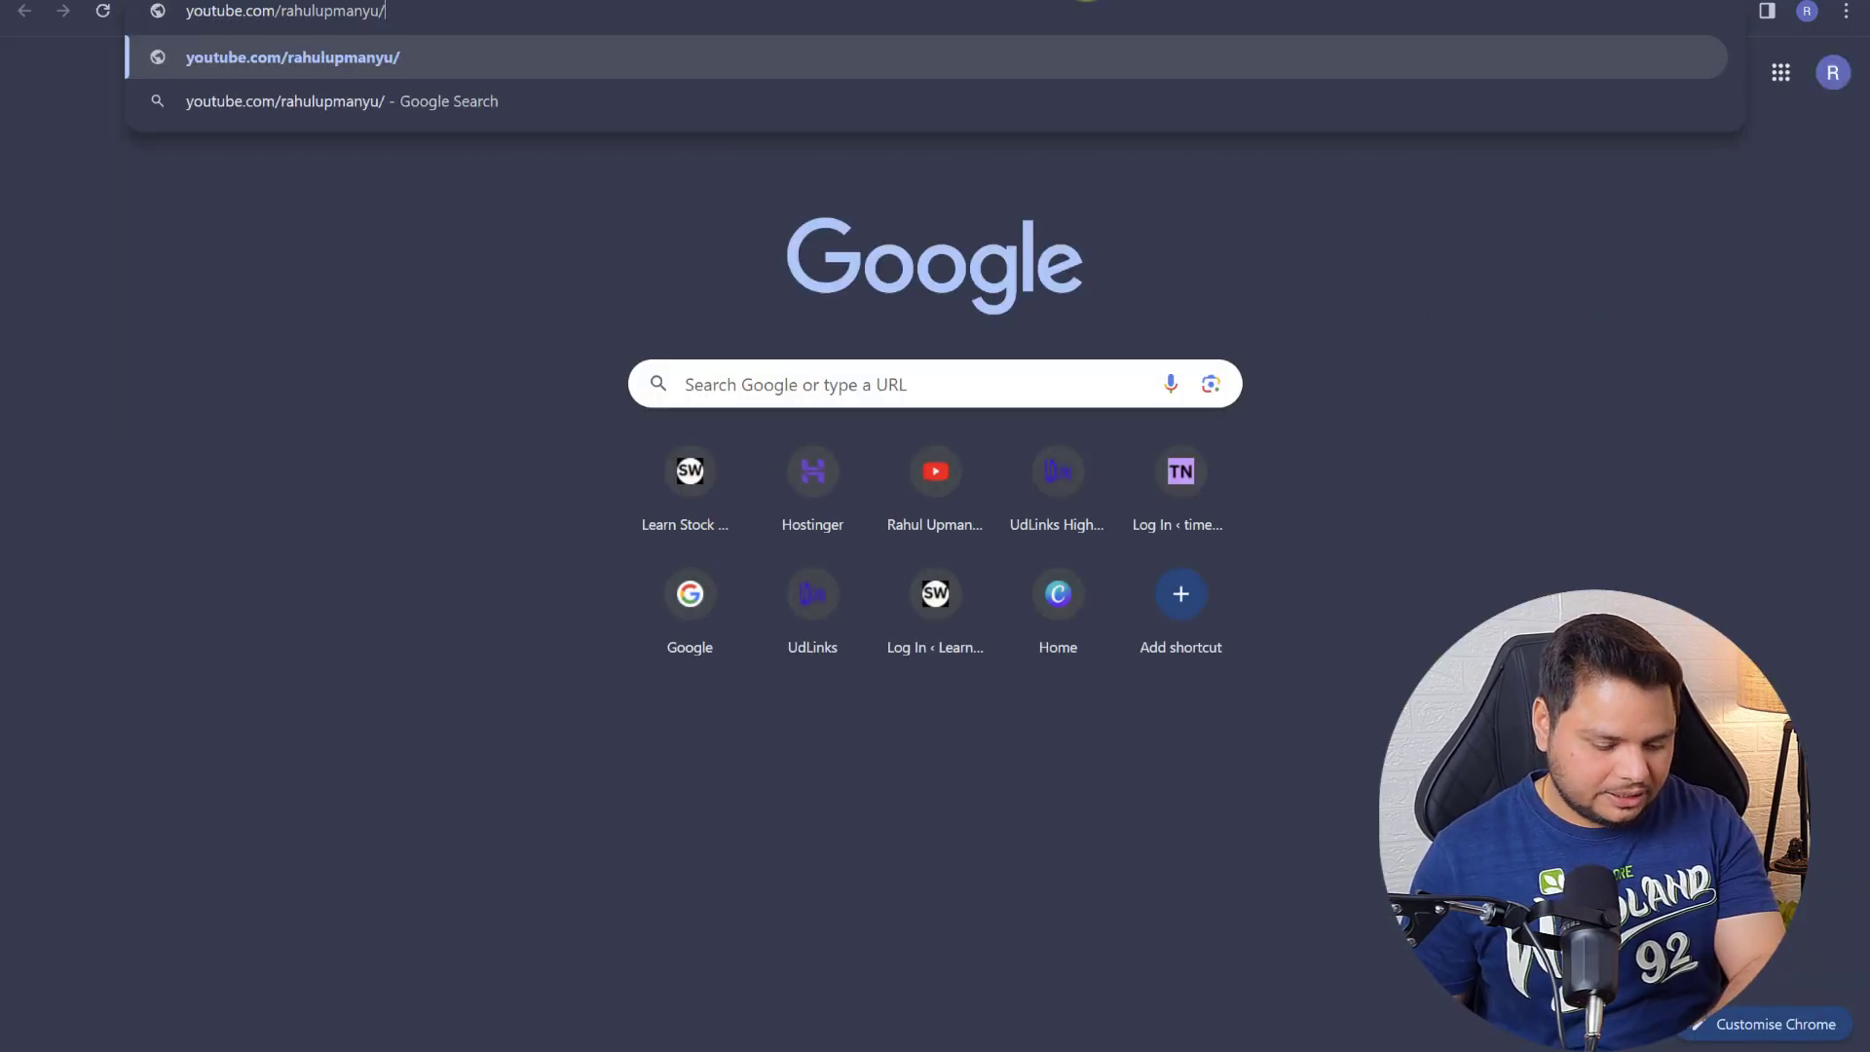
pyautogui.hotkey('ctrl', 'a')
pyautogui.hotkey('ctrl', 'c')
pyautogui.hotkey('ctrl', 'shift', 'Tab')
pyautogui.hotkey('ctrl', 'shift', 'Tab')
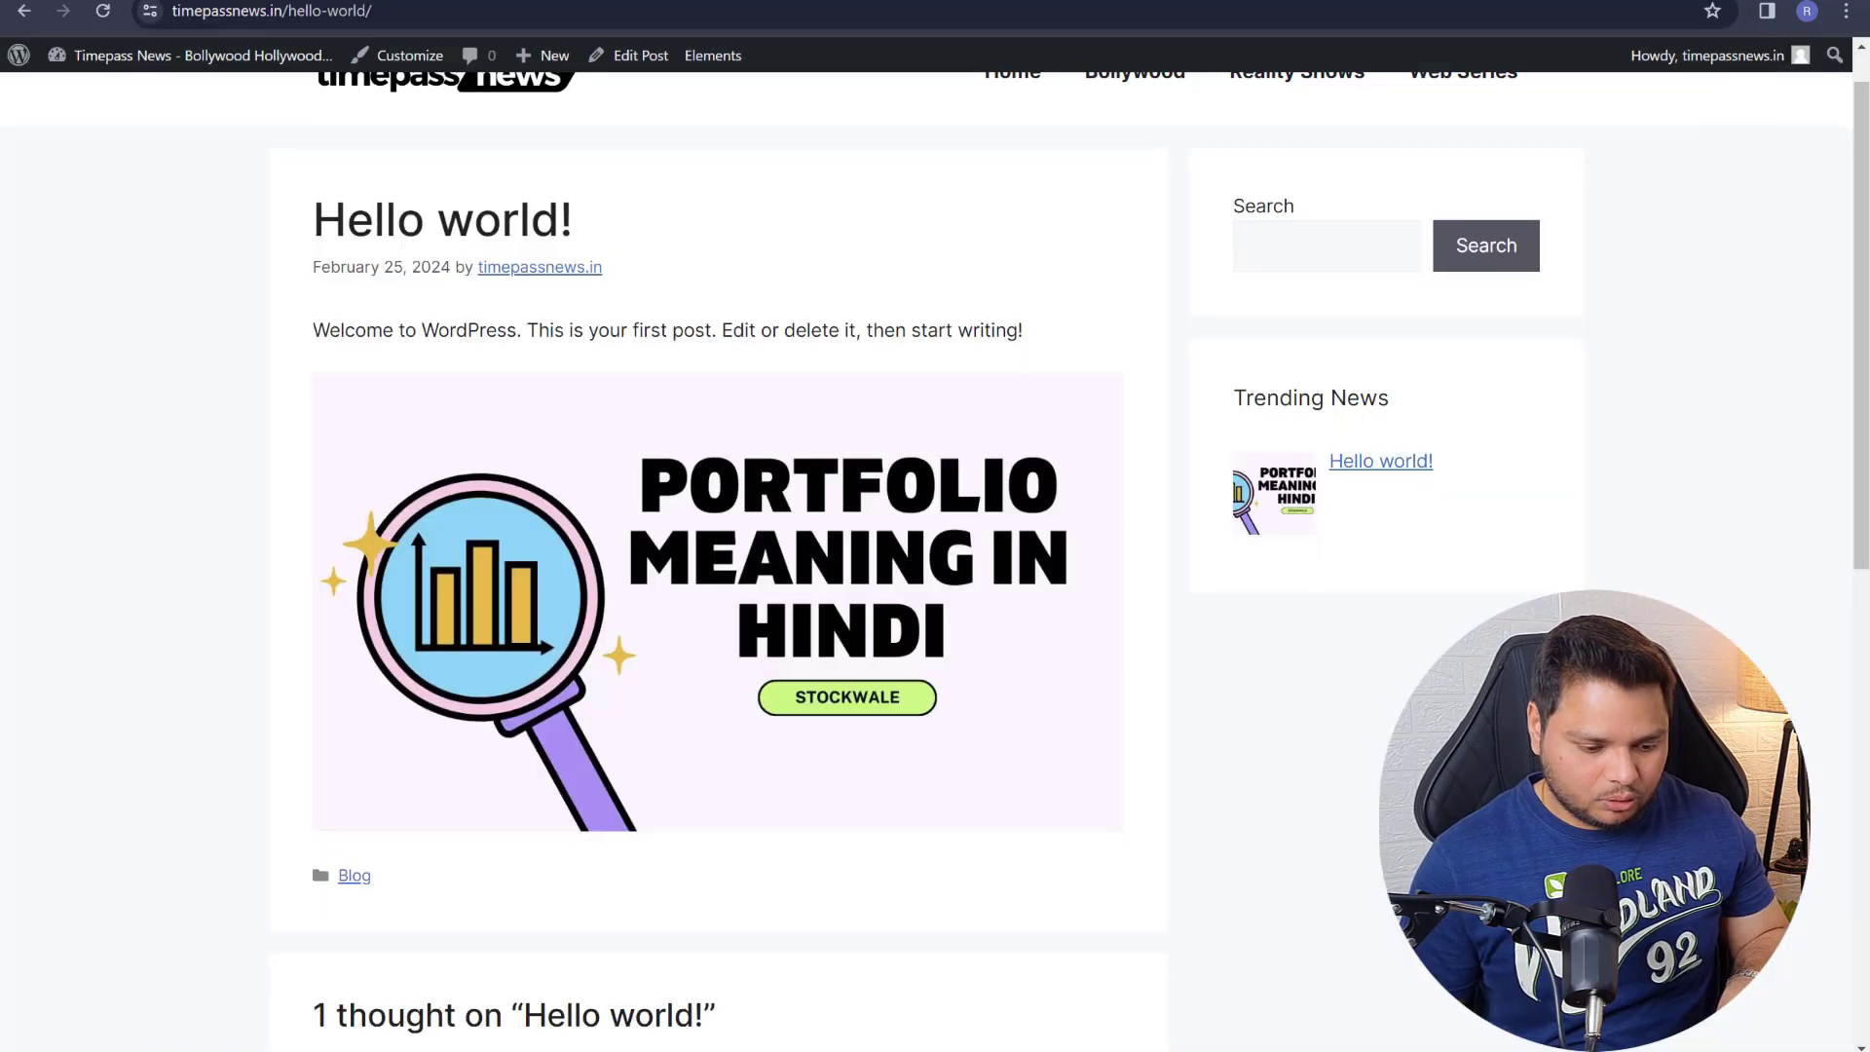
pyautogui.hotkey('ctrl', 'v')
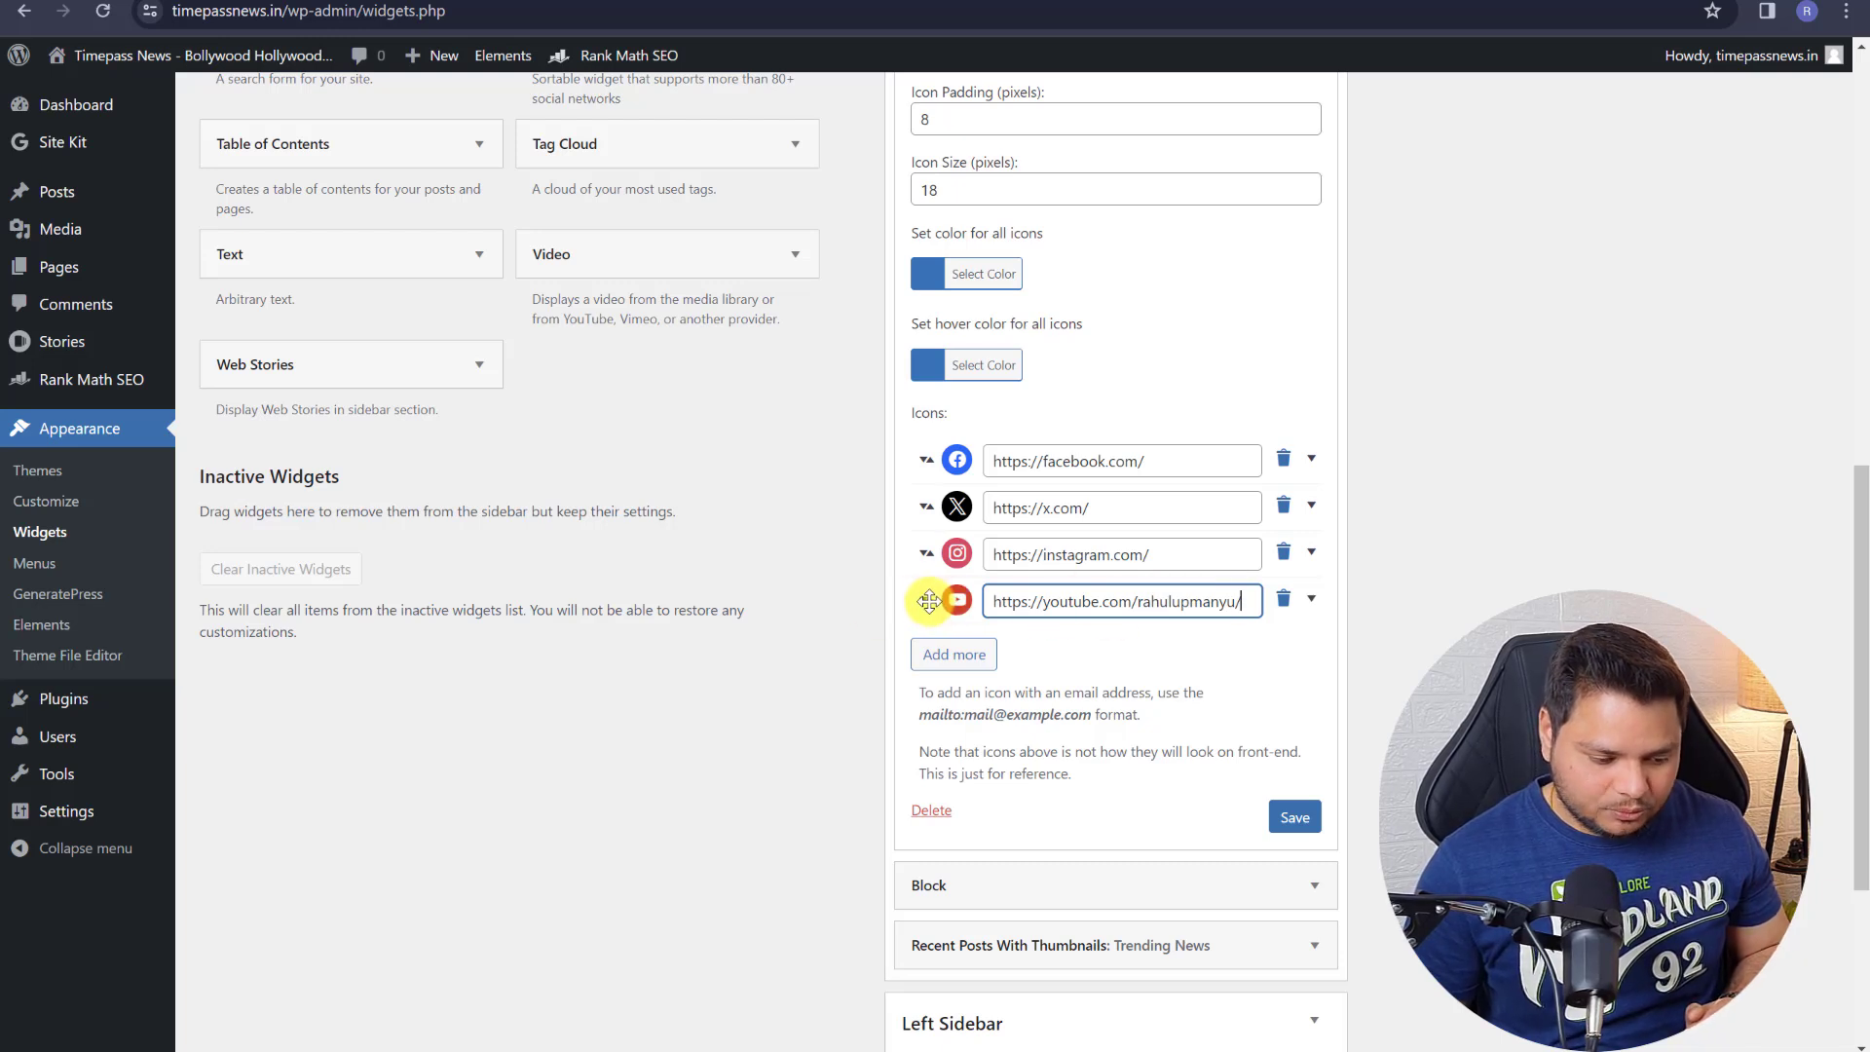
# - Move the YouTube icon above Facebook and save the widget, and view the Hello world! post on the site
pyautogui.moveTo(929, 600); pyautogui.dragTo(932, 443)
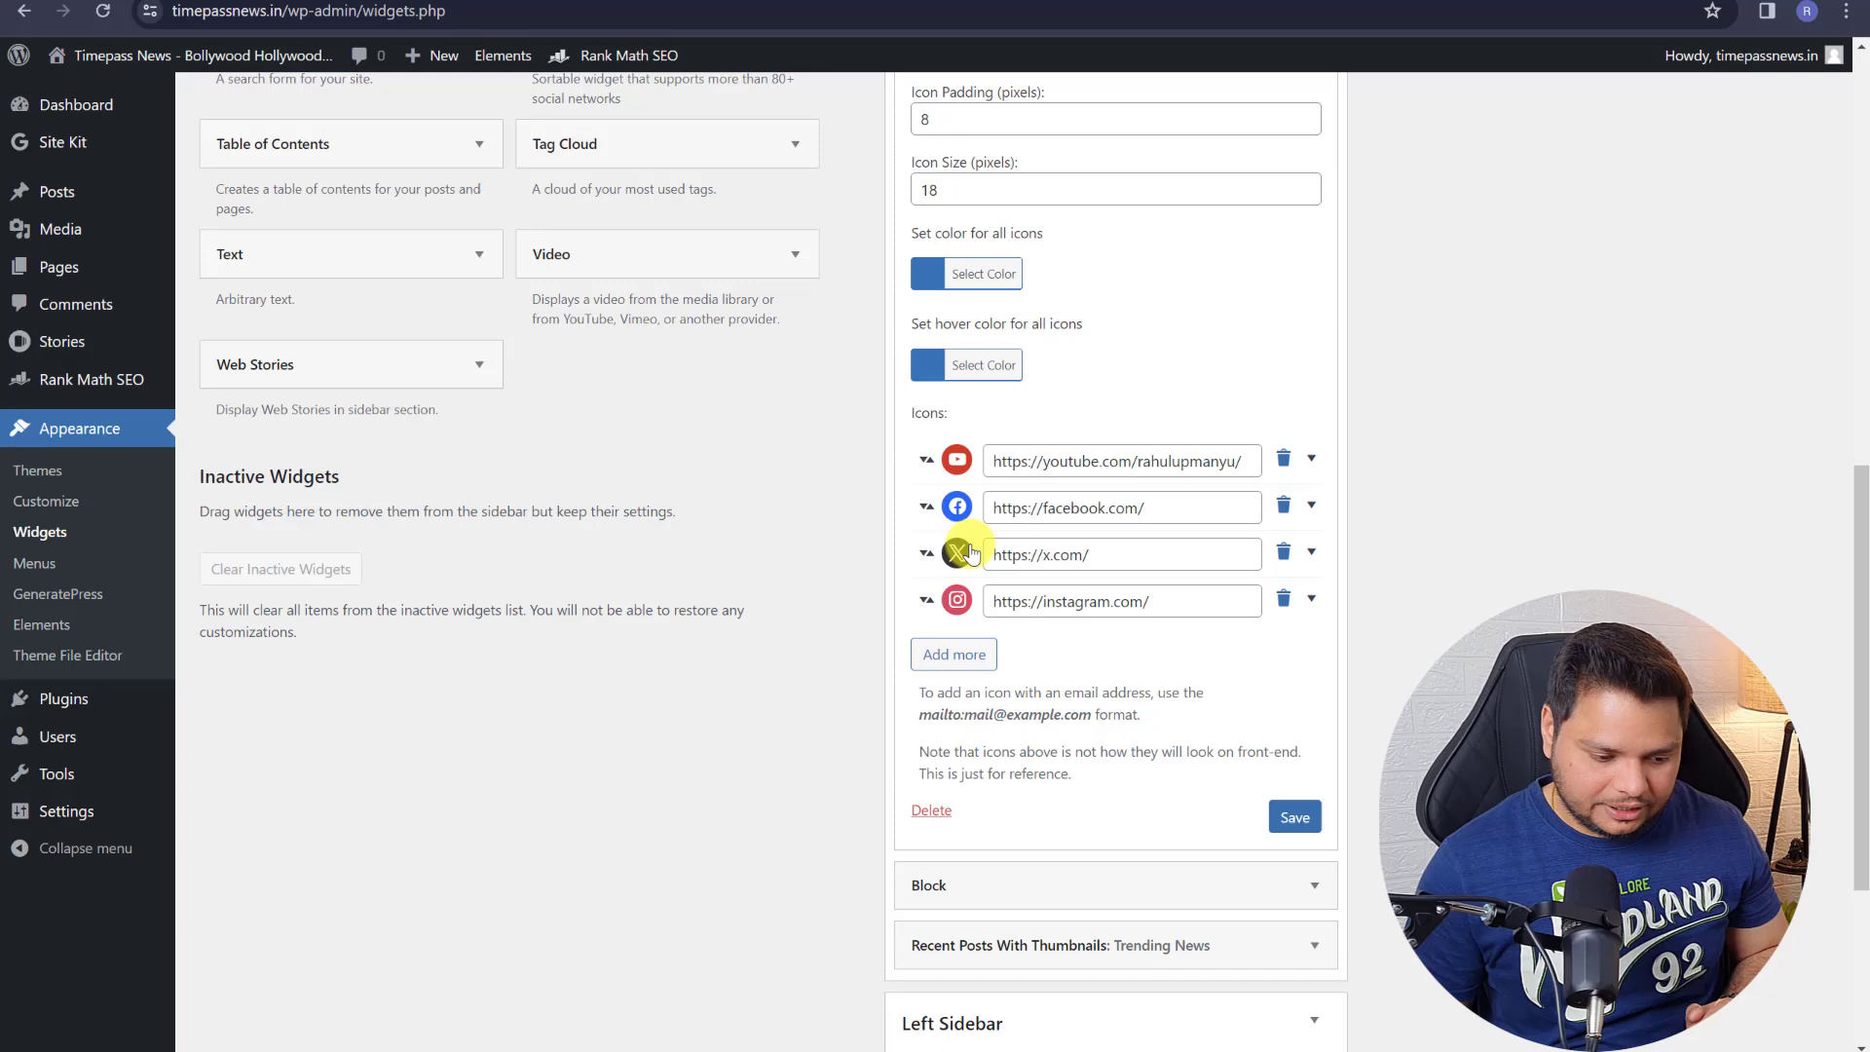
pyautogui.click(1299, 817)
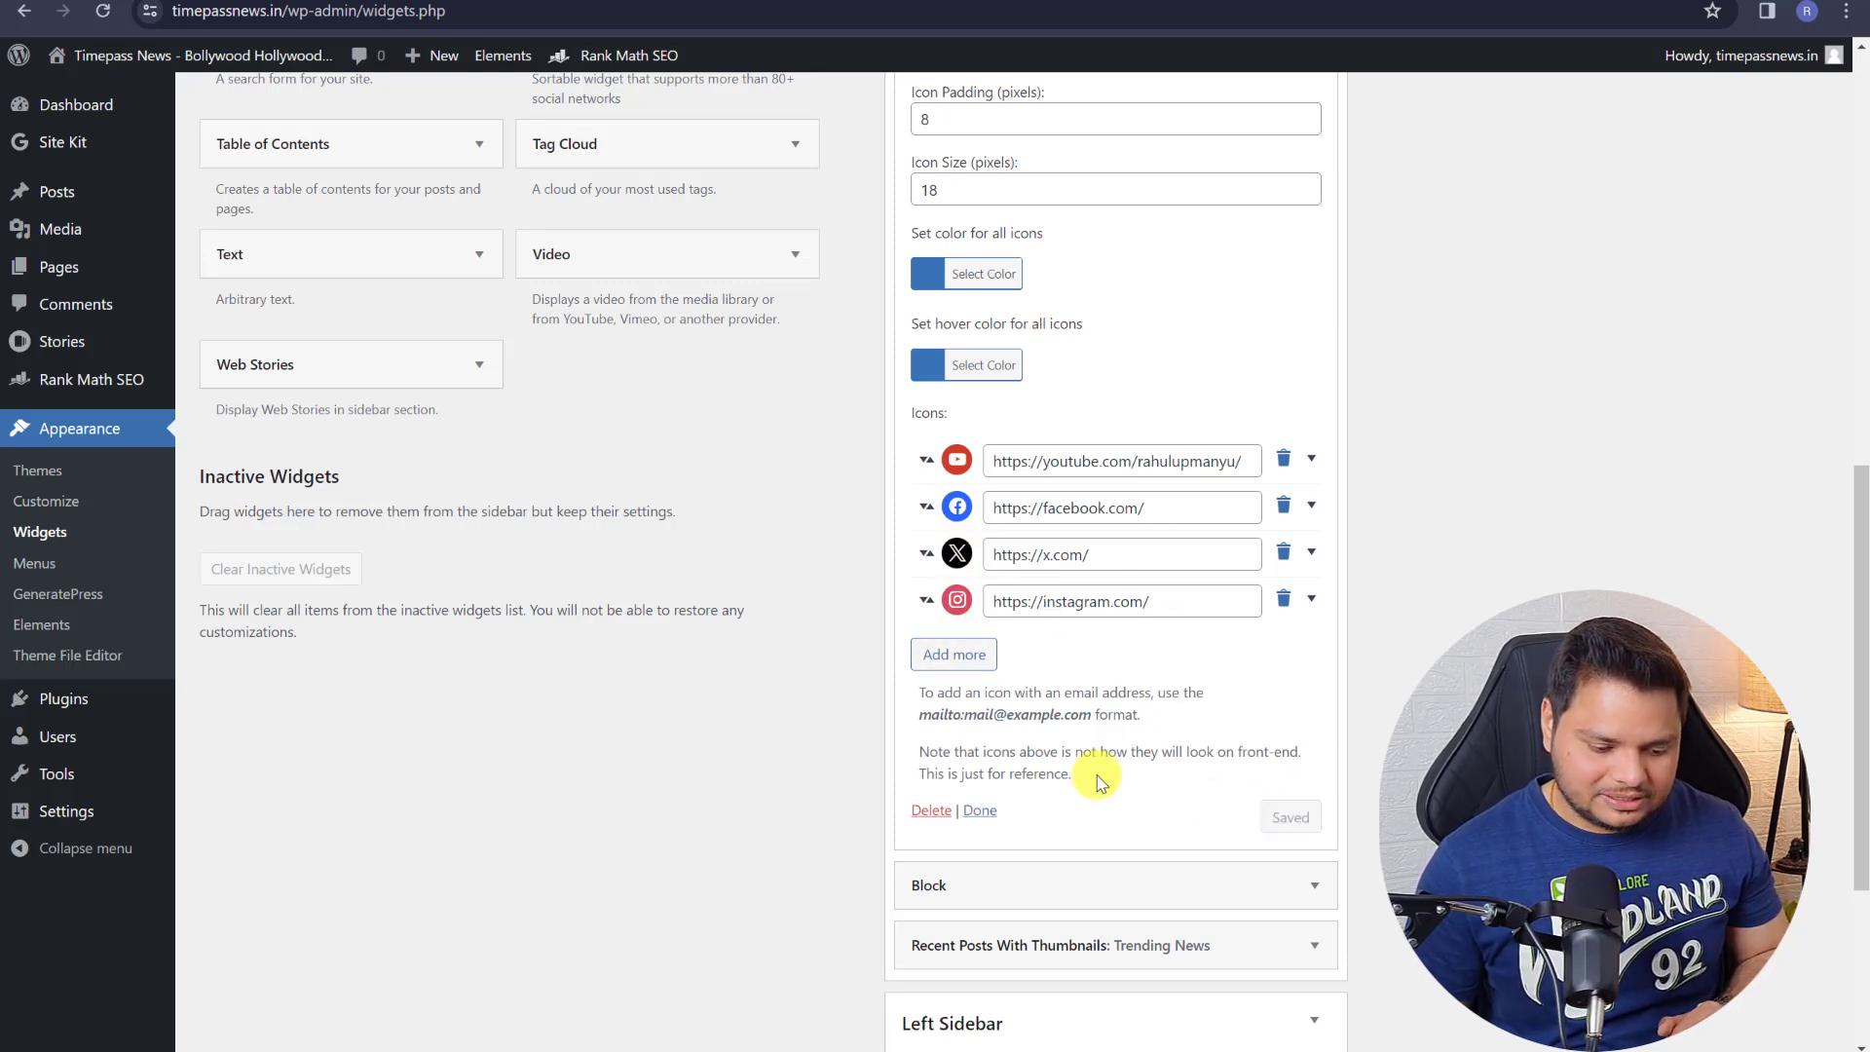
pyautogui.click(981, 810)
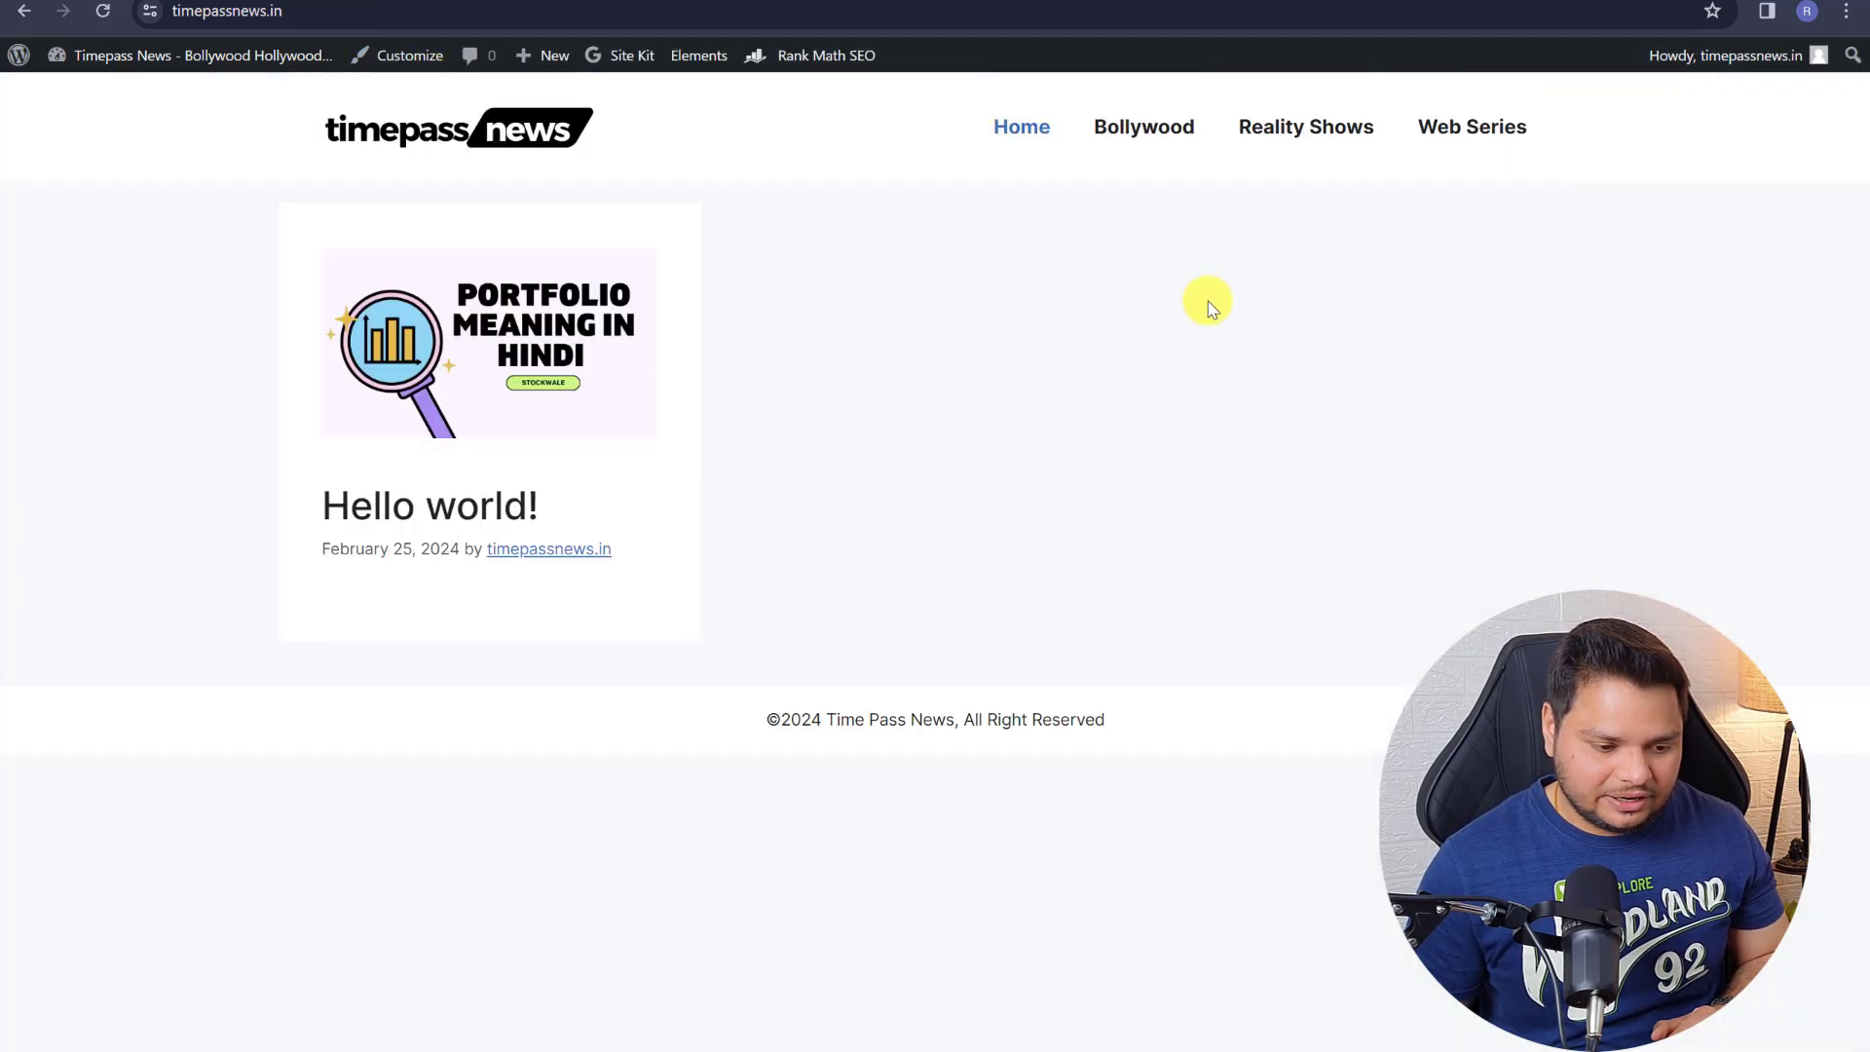
pyautogui.click(526, 407)
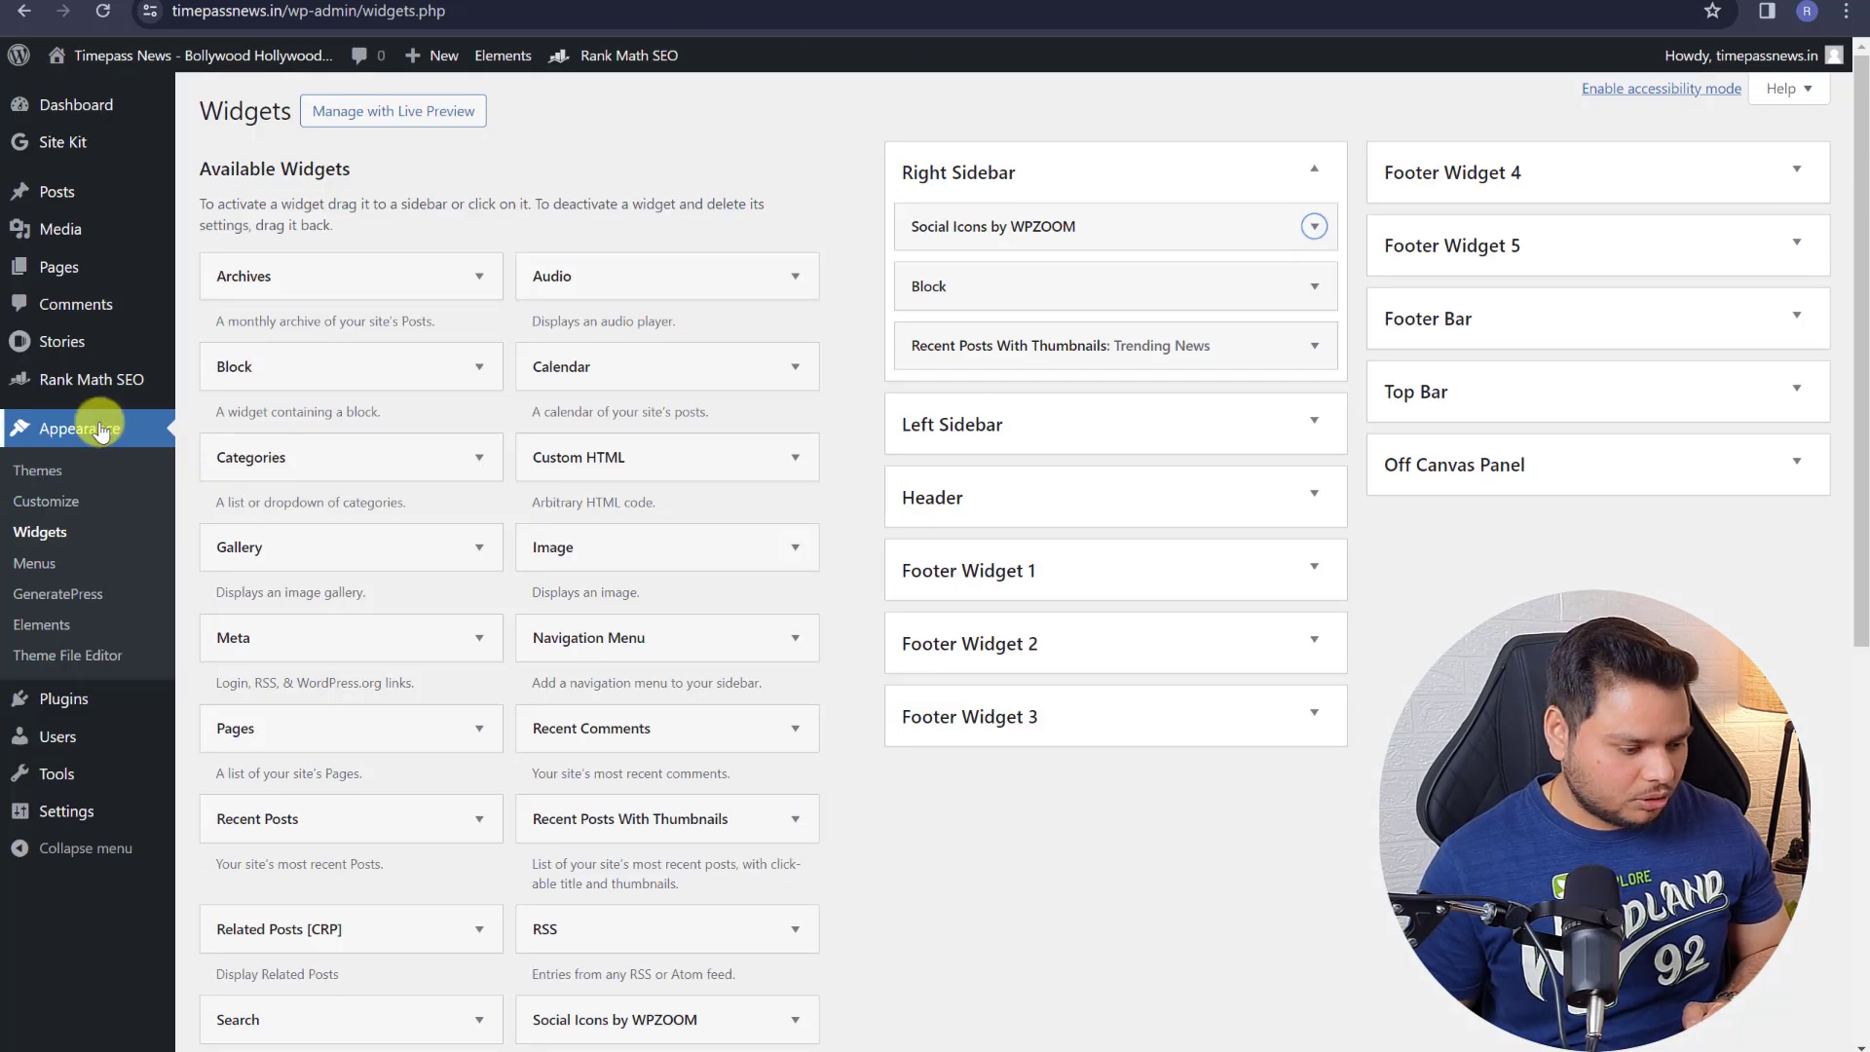
# - Search the plugin directory for "wp super cache", and install and activate WP Super Cache
pyautogui.moveTo(67, 714)
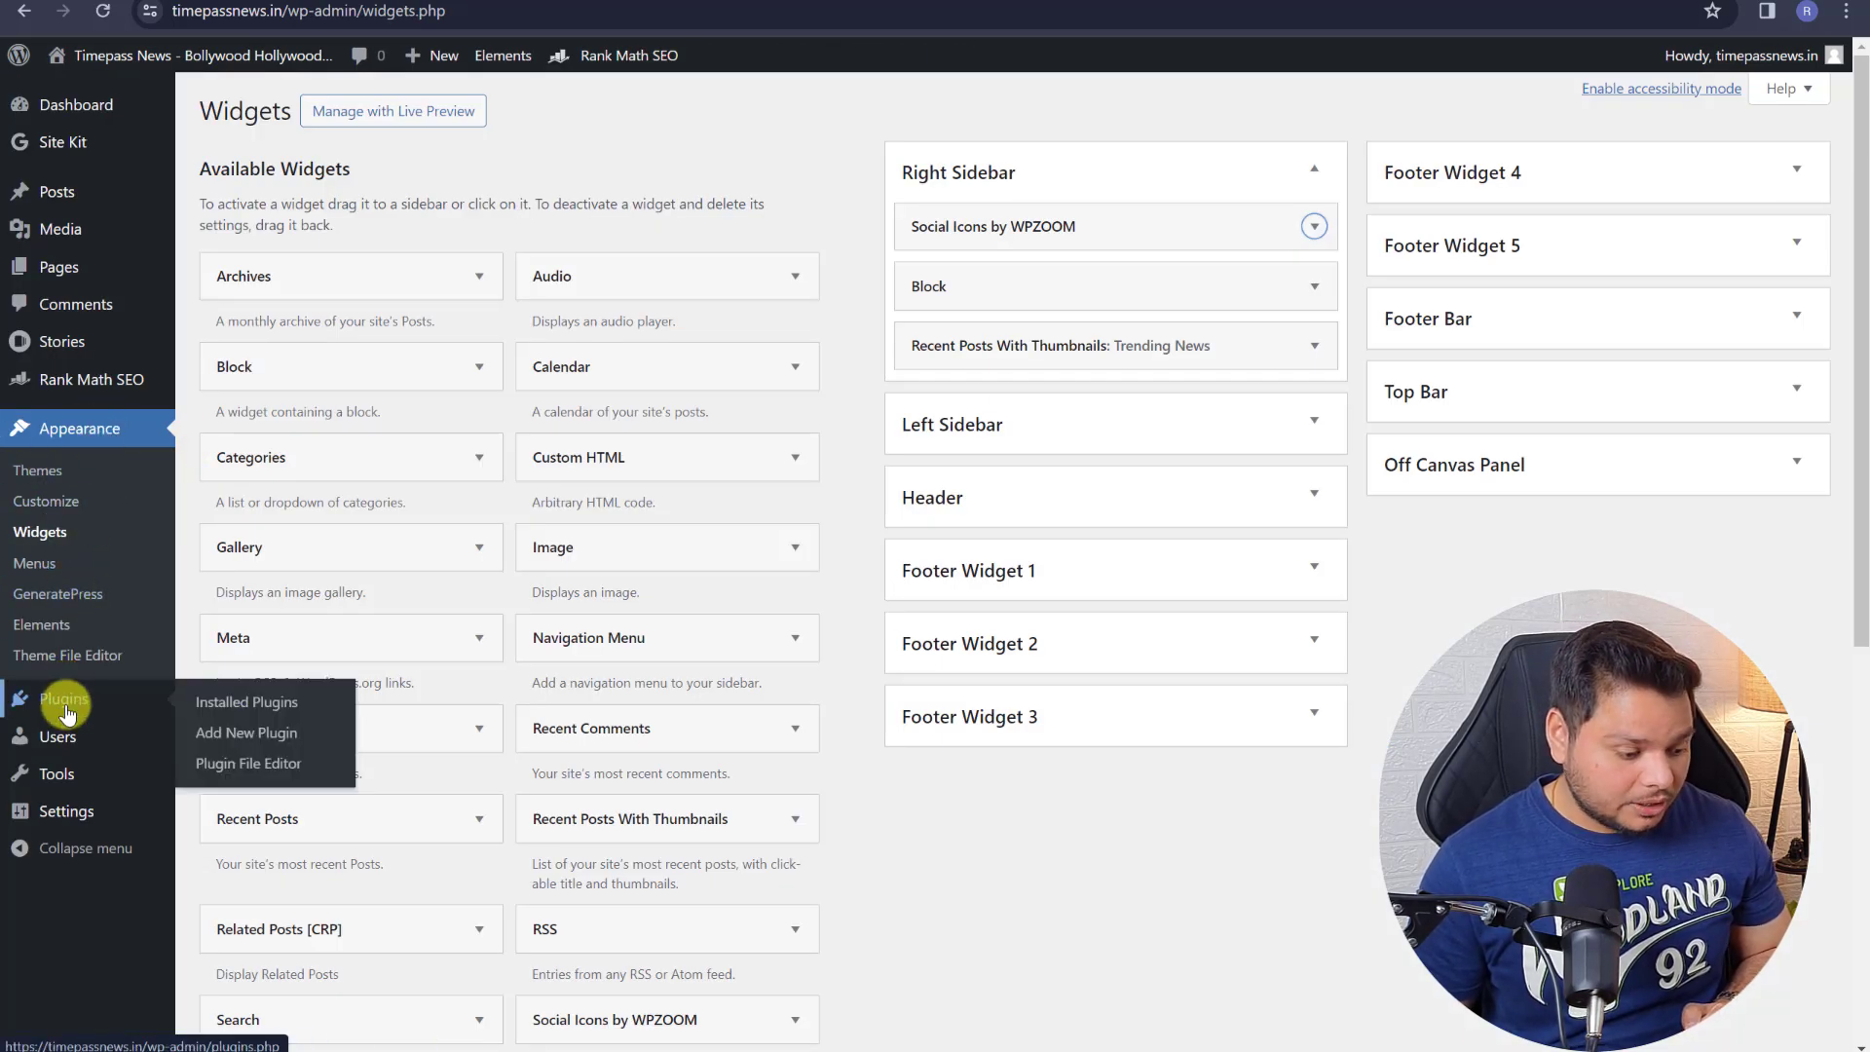
pyautogui.click(252, 733)
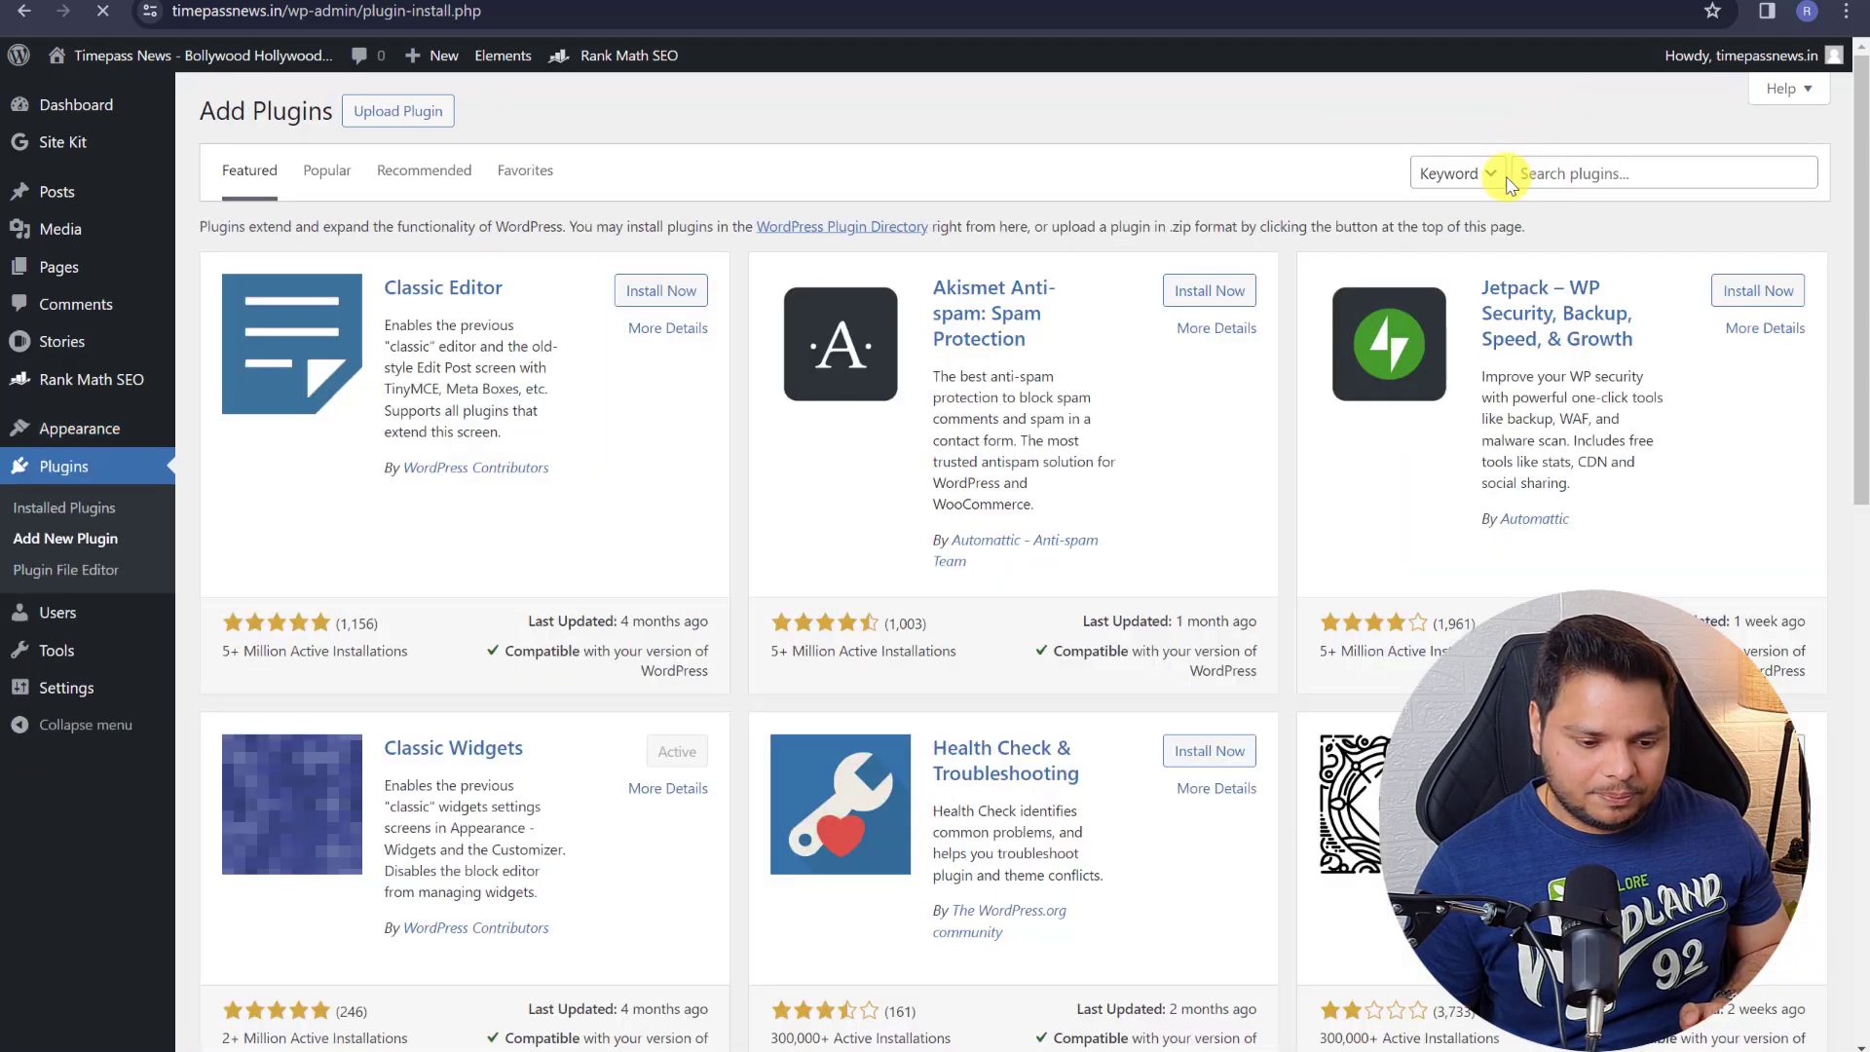
pyautogui.click(1575, 180)
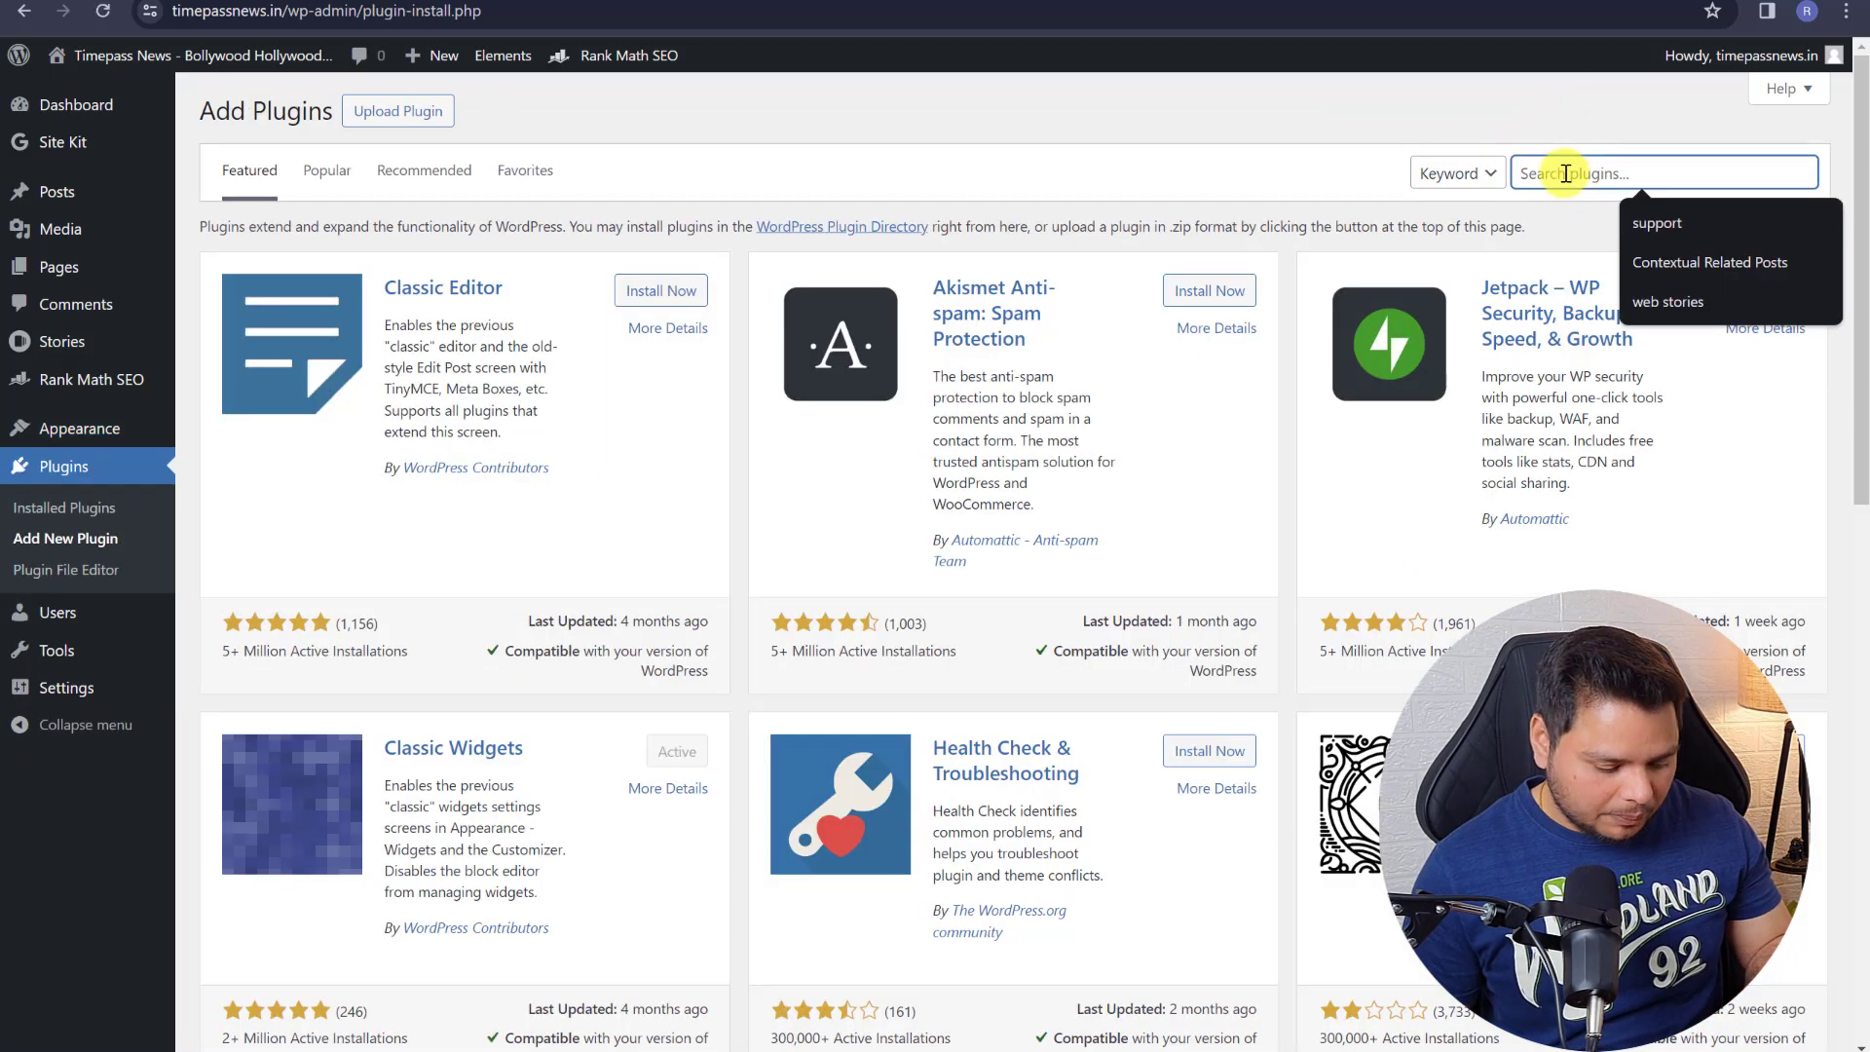
pyautogui.write('A')
pyautogui.press('BackSpace')
pyautogui.write('wp su')
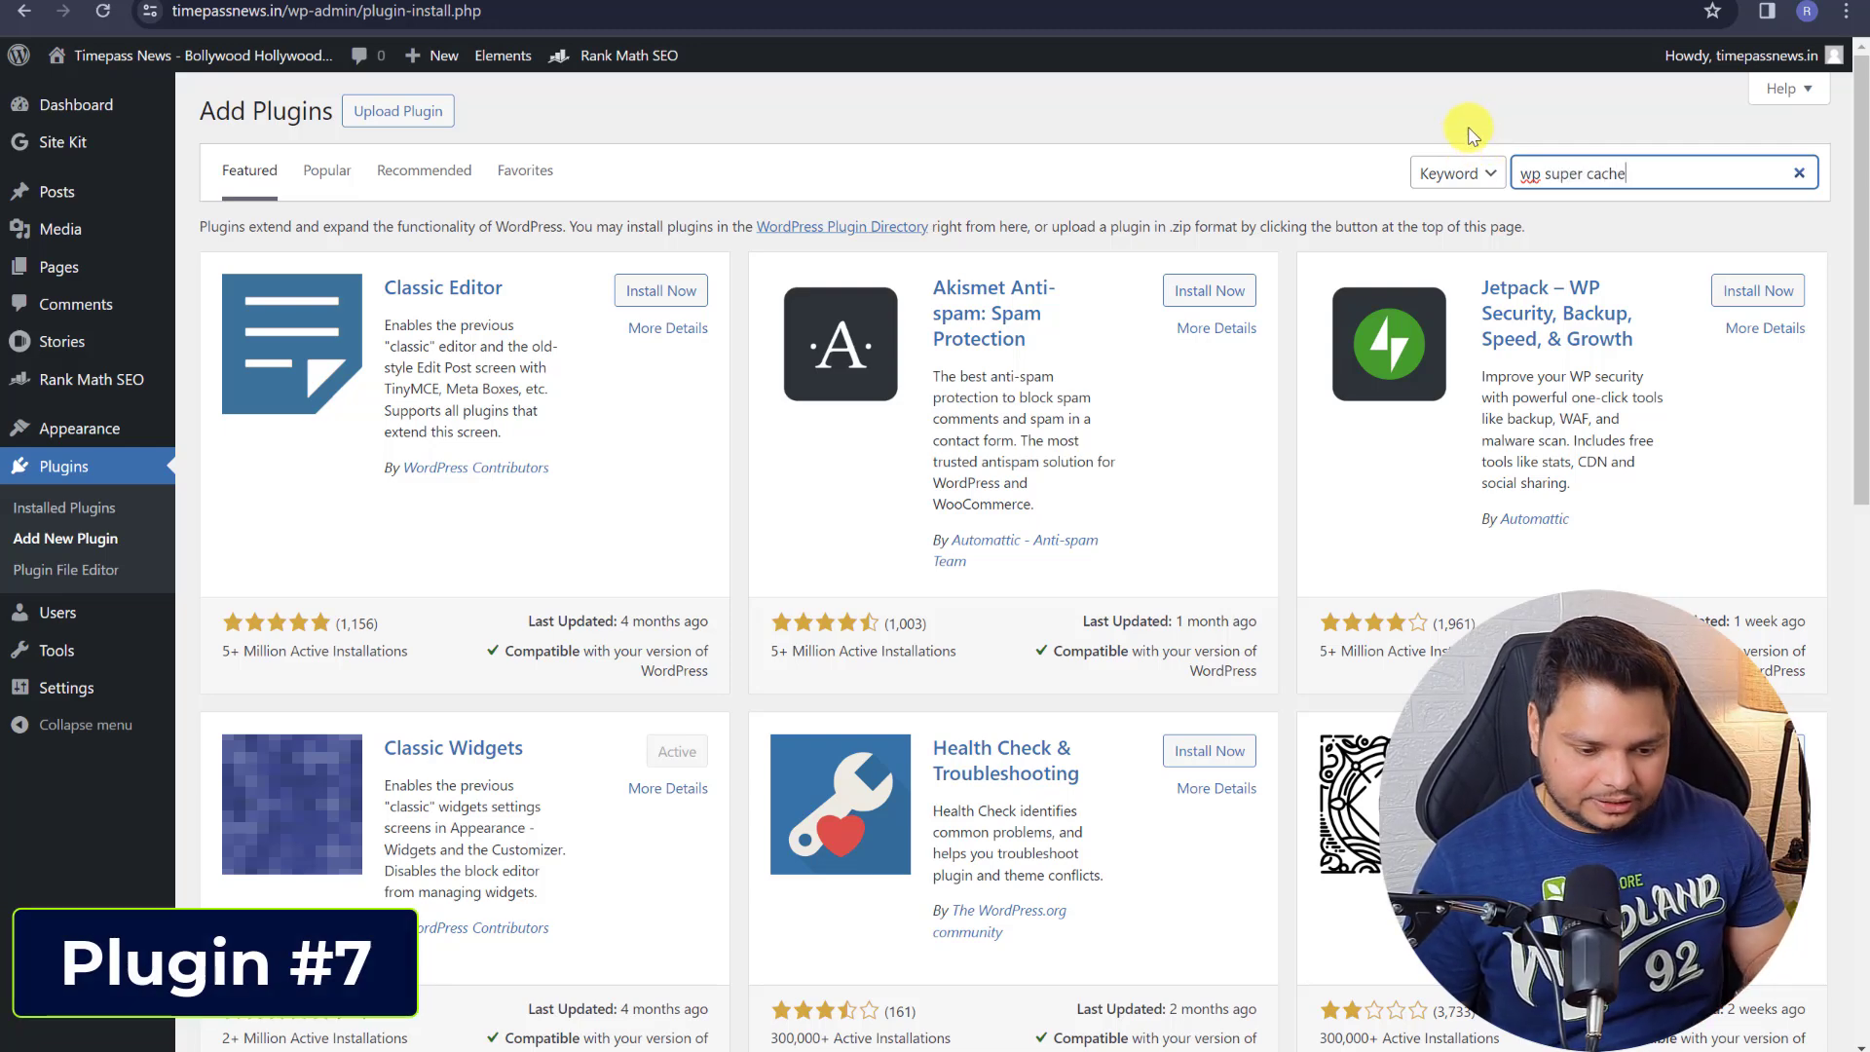
pyautogui.write('per cache')
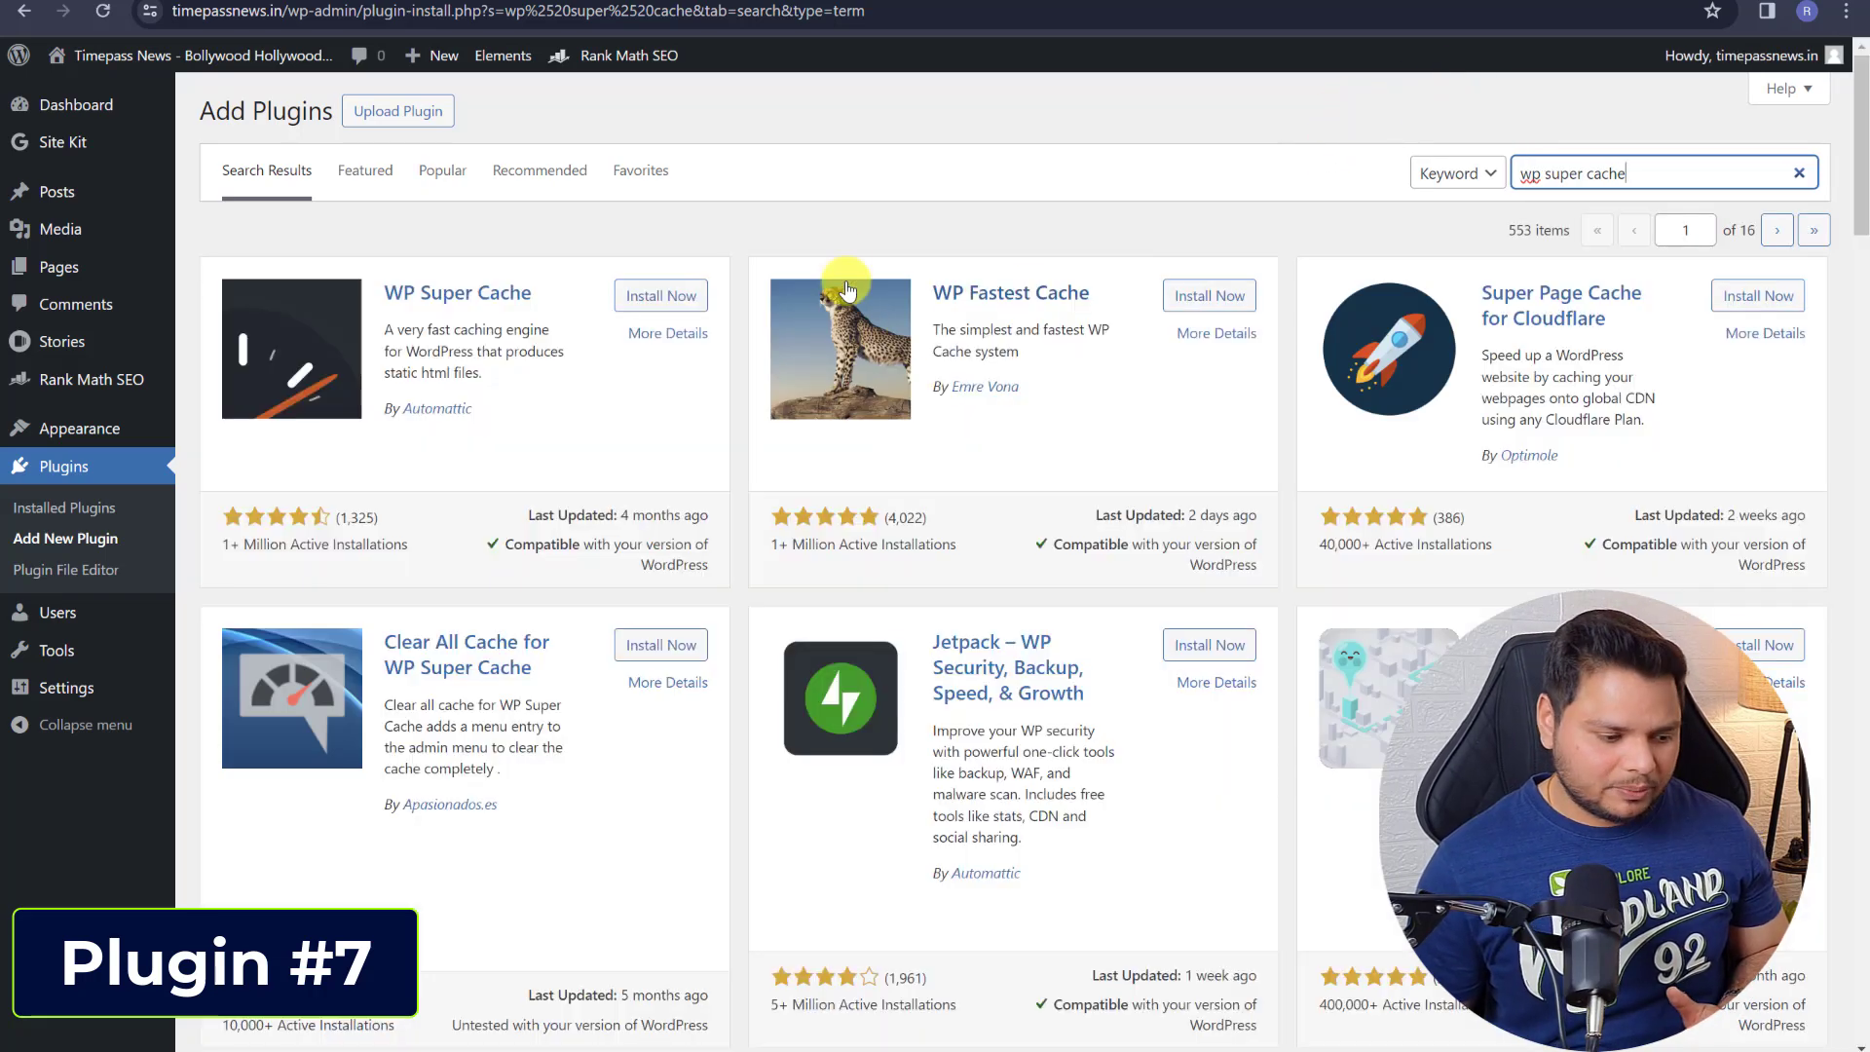
pyautogui.click(618, 306)
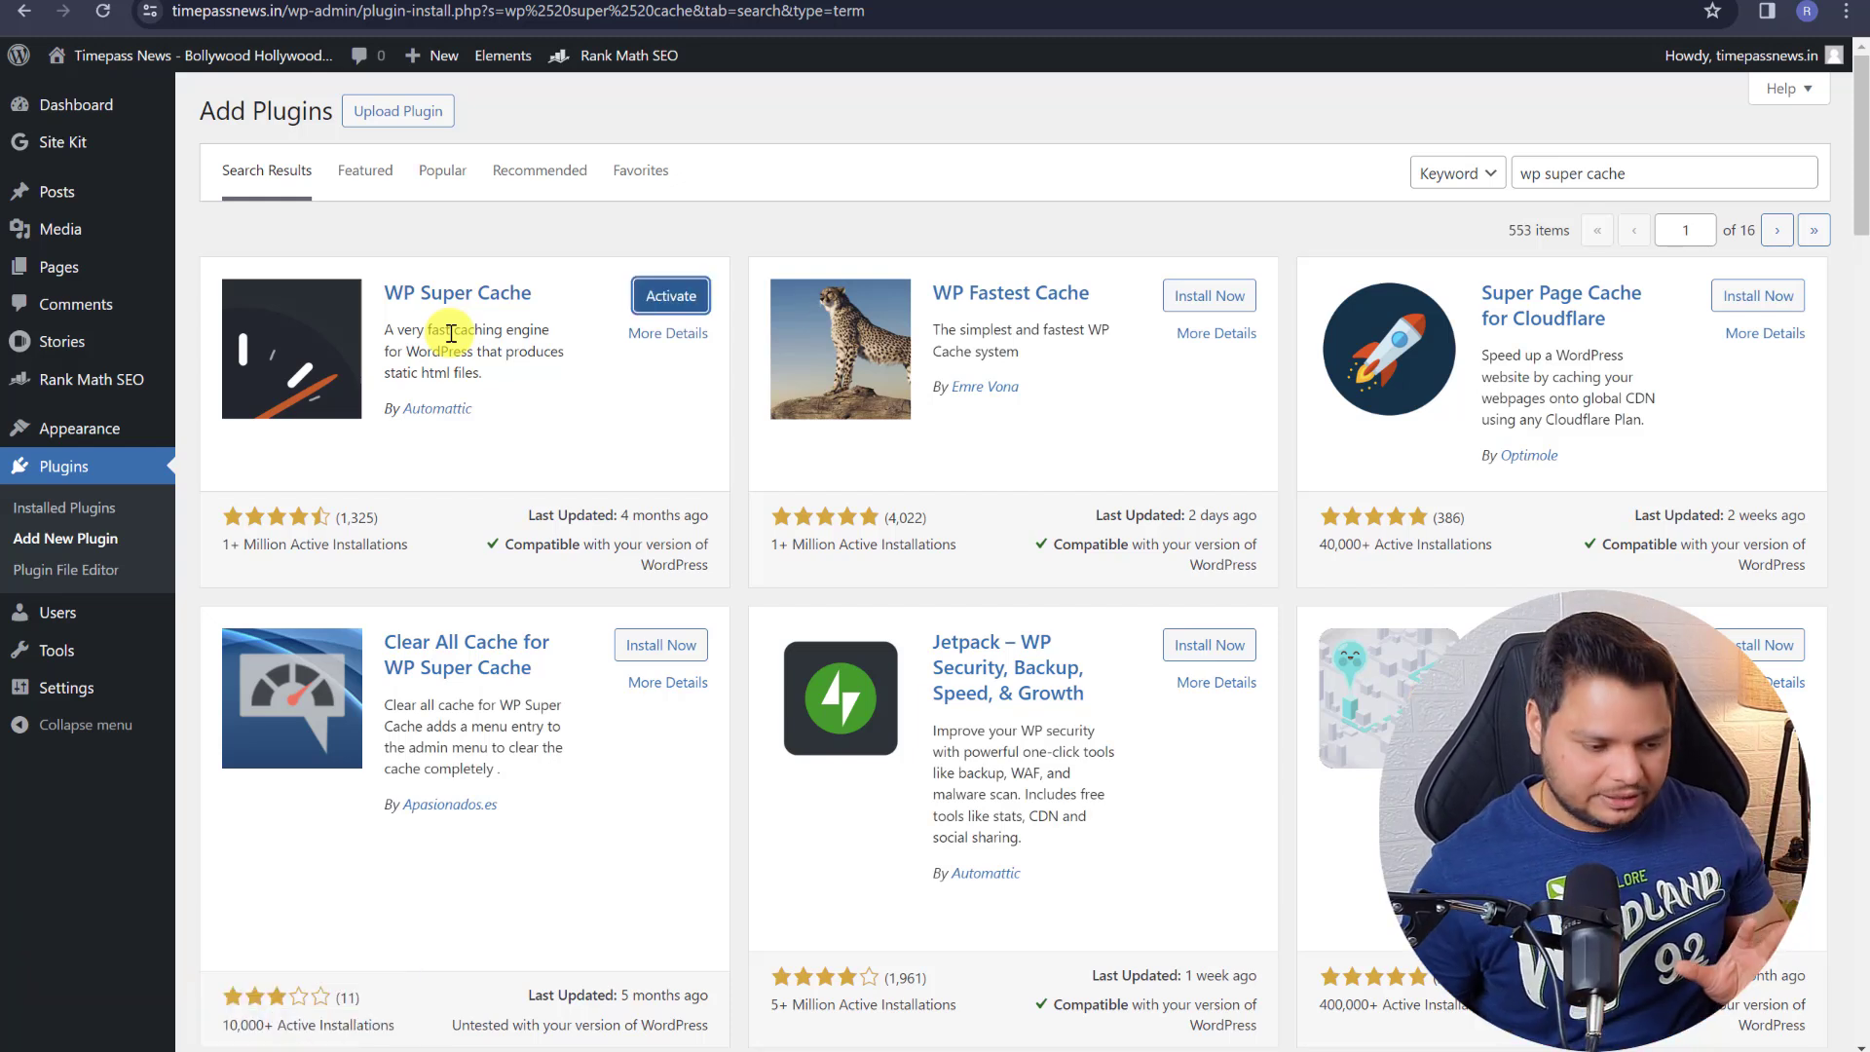
pyautogui.click(672, 297)
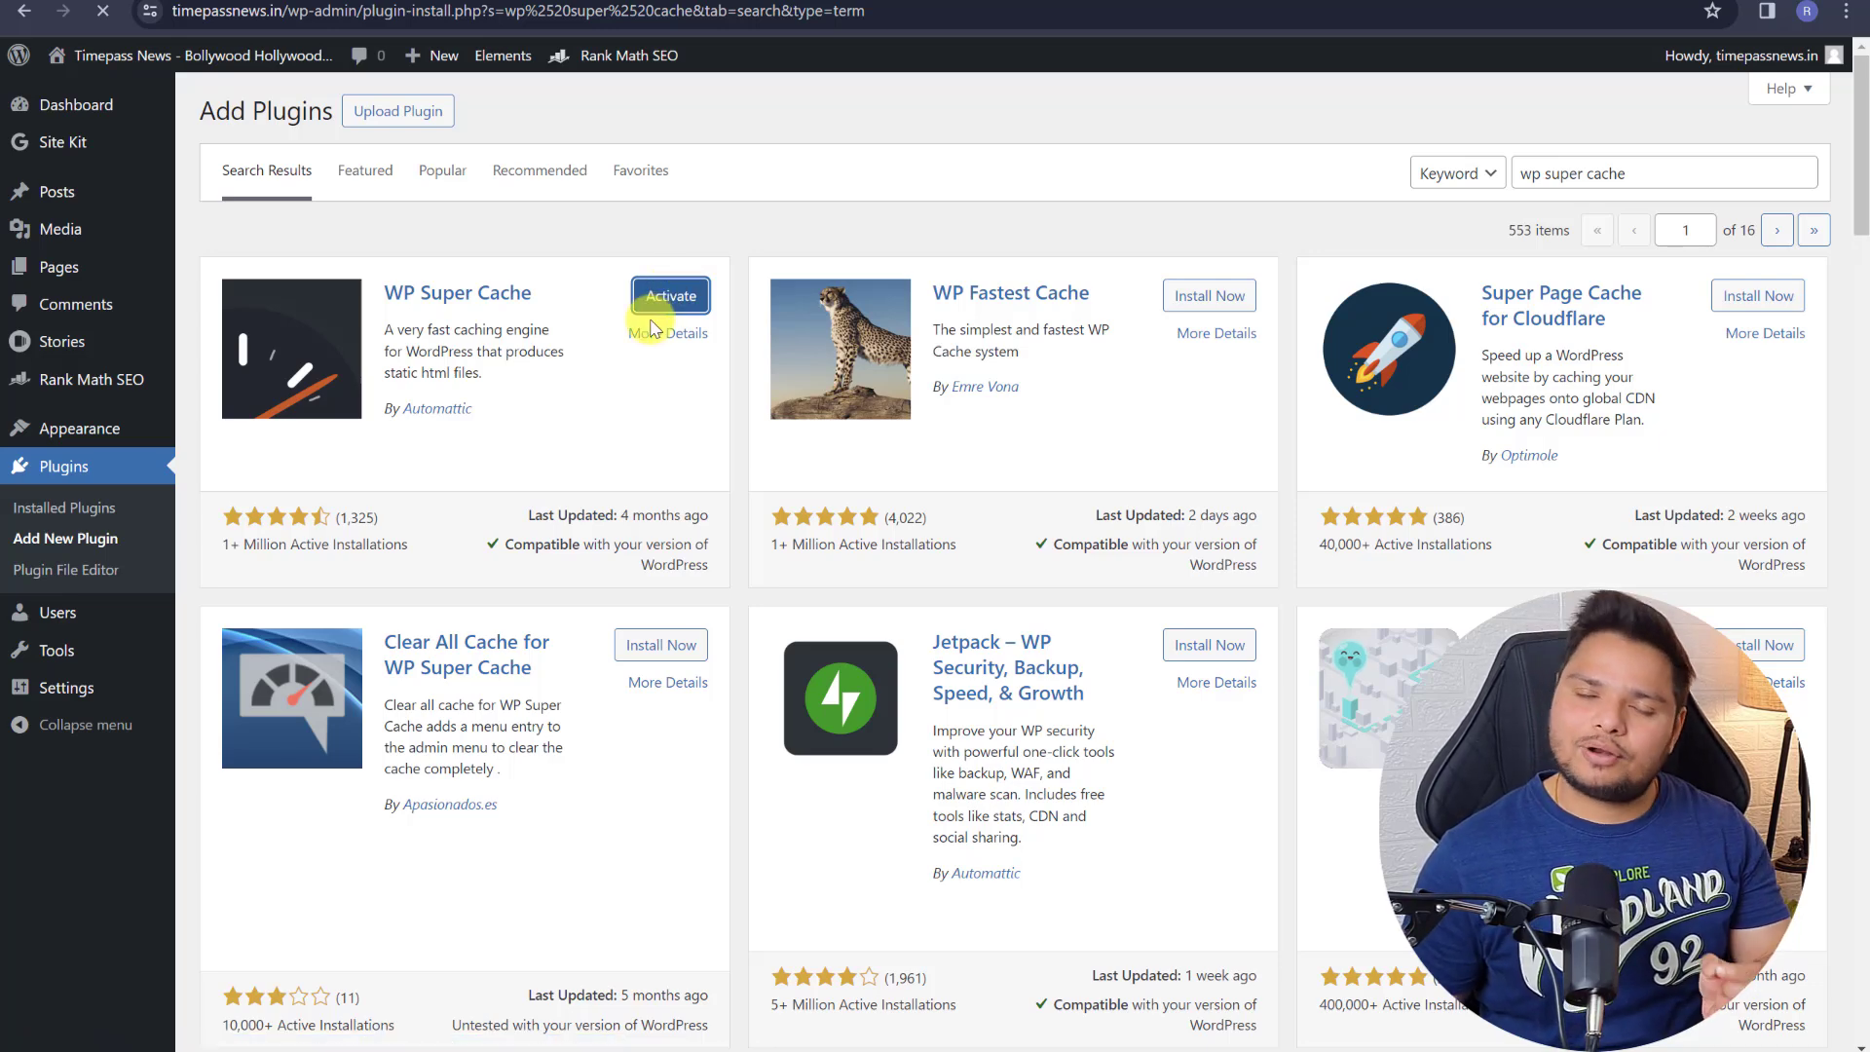
# - Search the plugin directory for "Akismet", and install and activate Akismet Anti-spam: Spam Protection
pyautogui.click(1598, 174)
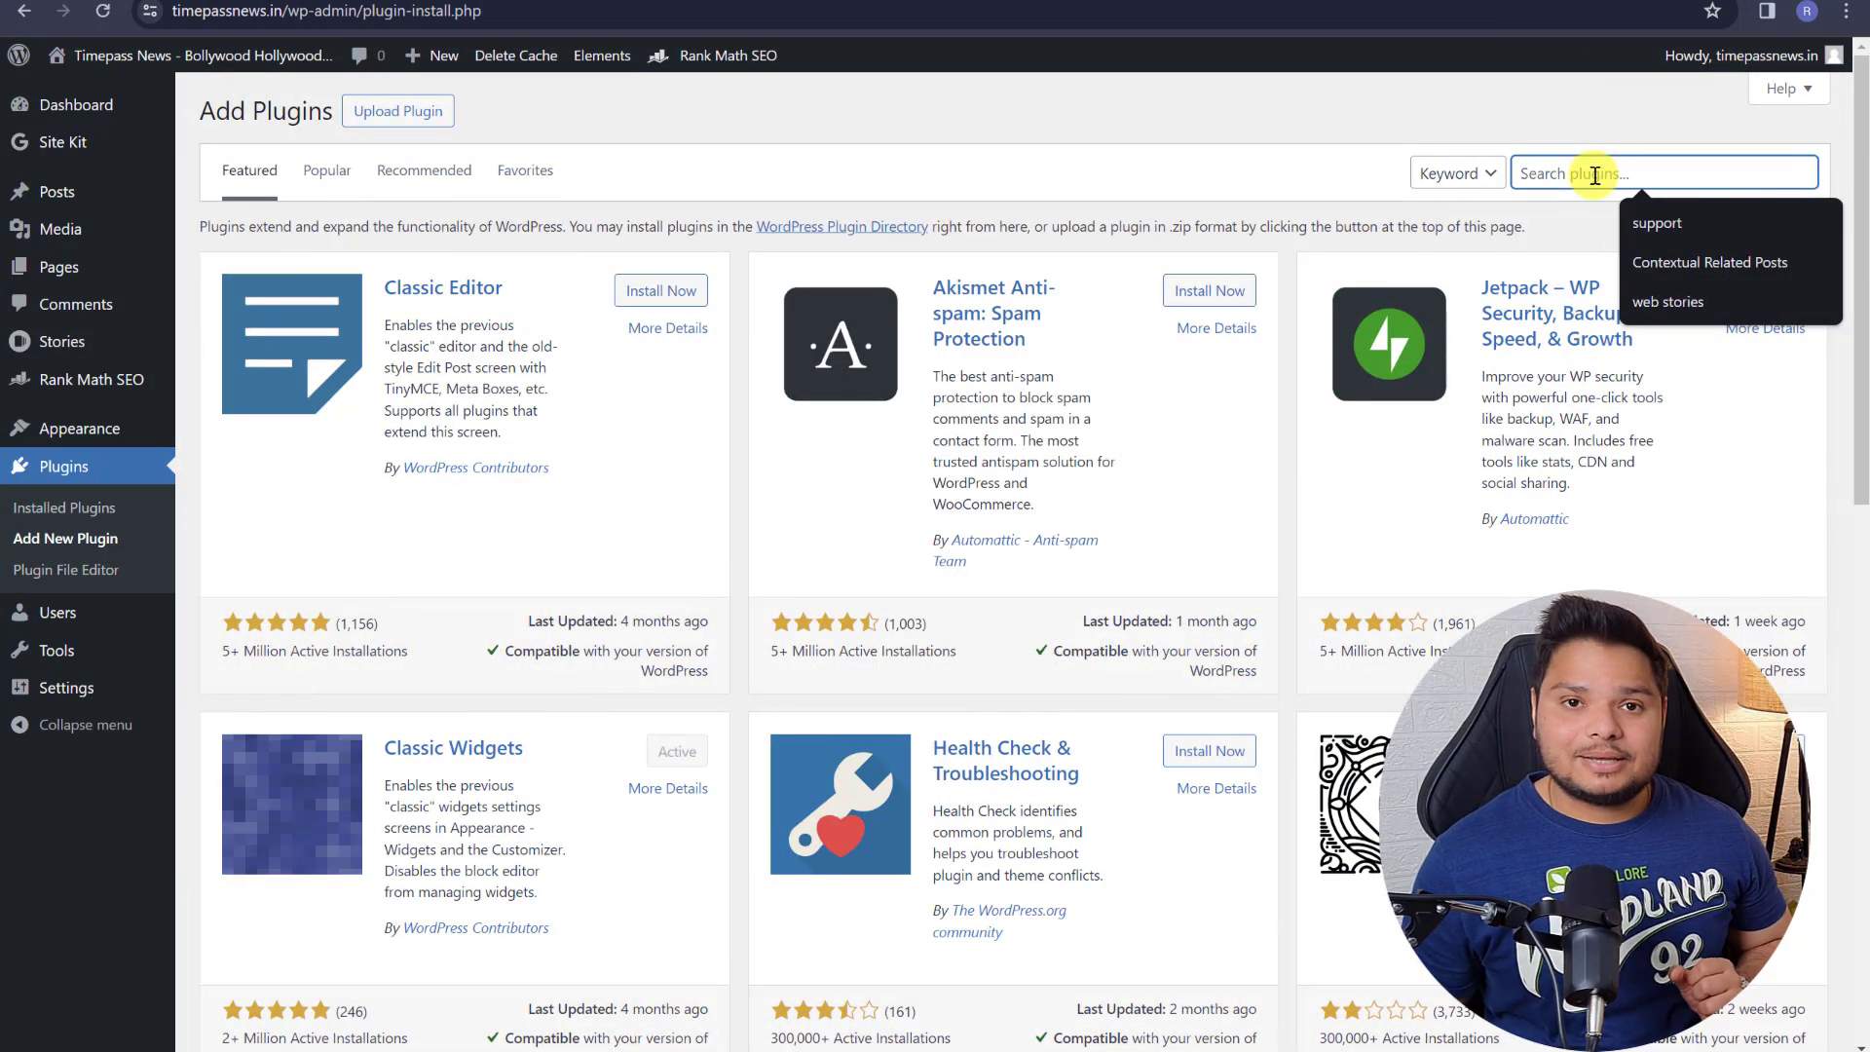
pyautogui.write('Akismet')
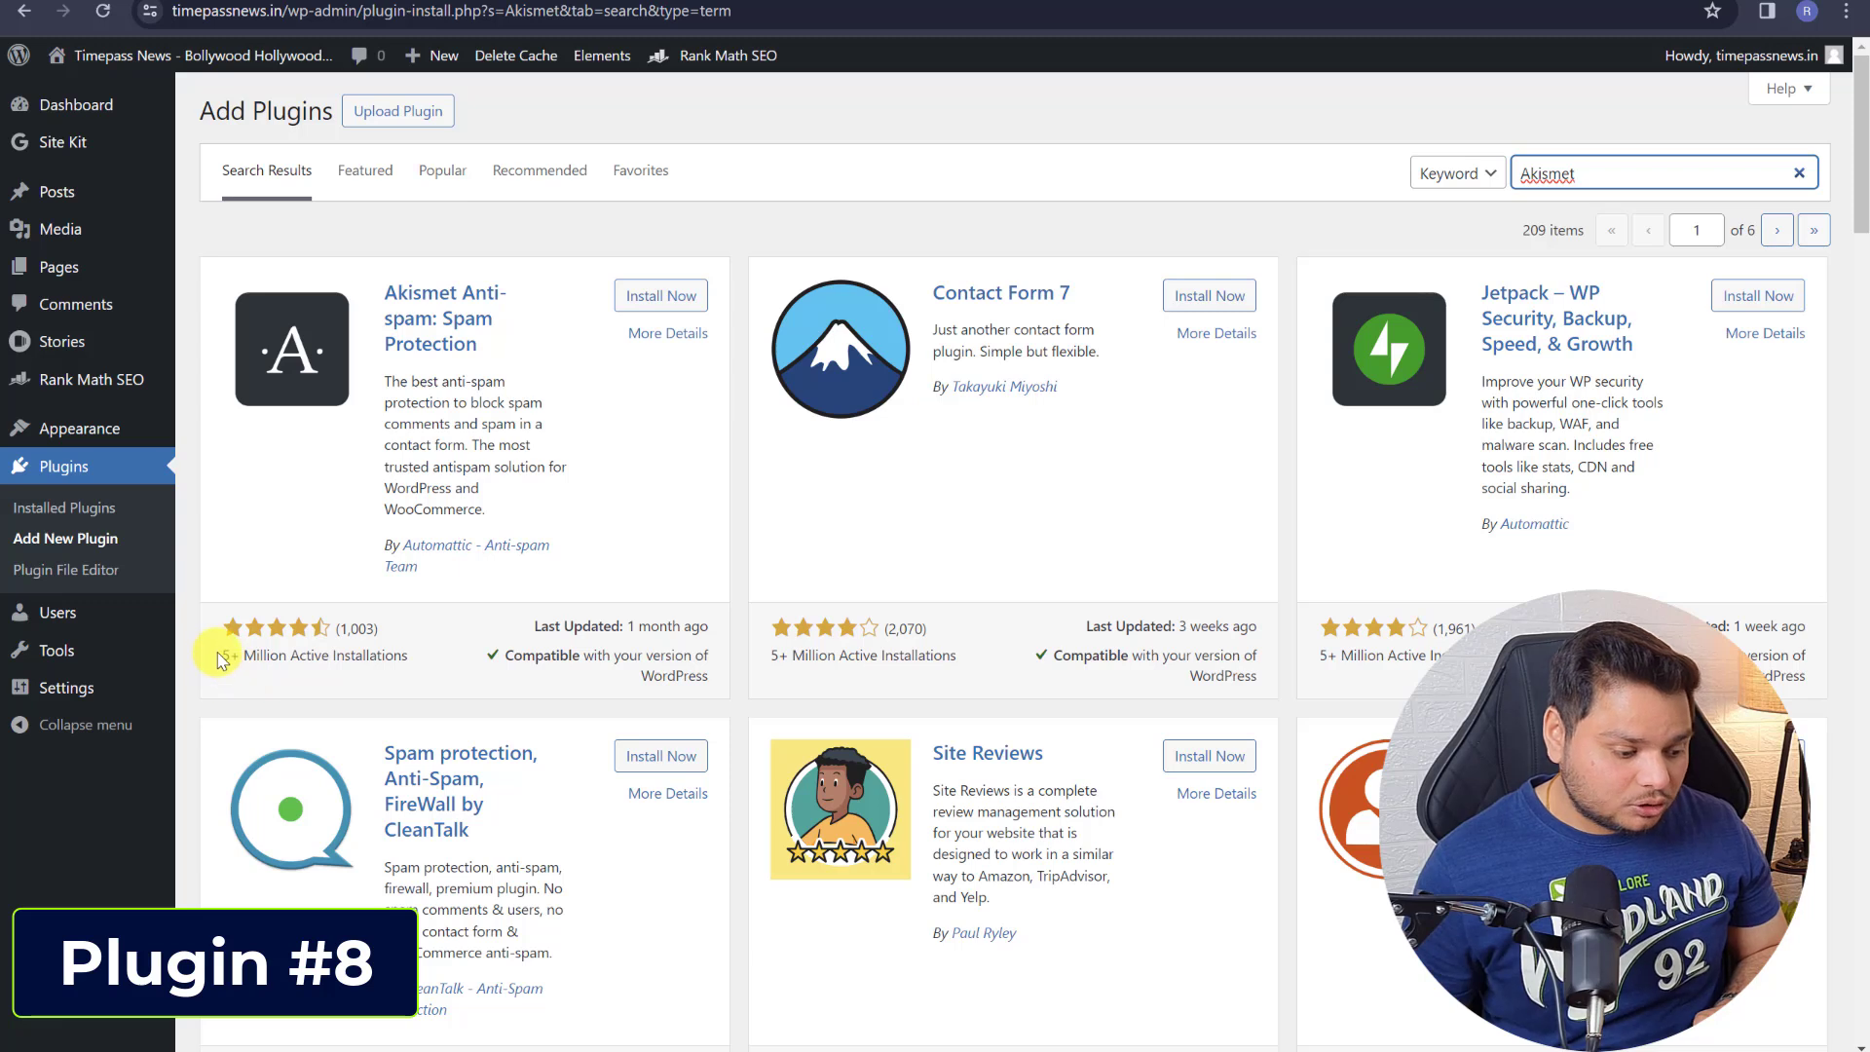
pyautogui.moveTo(222, 660); pyautogui.dragTo(717, 387)
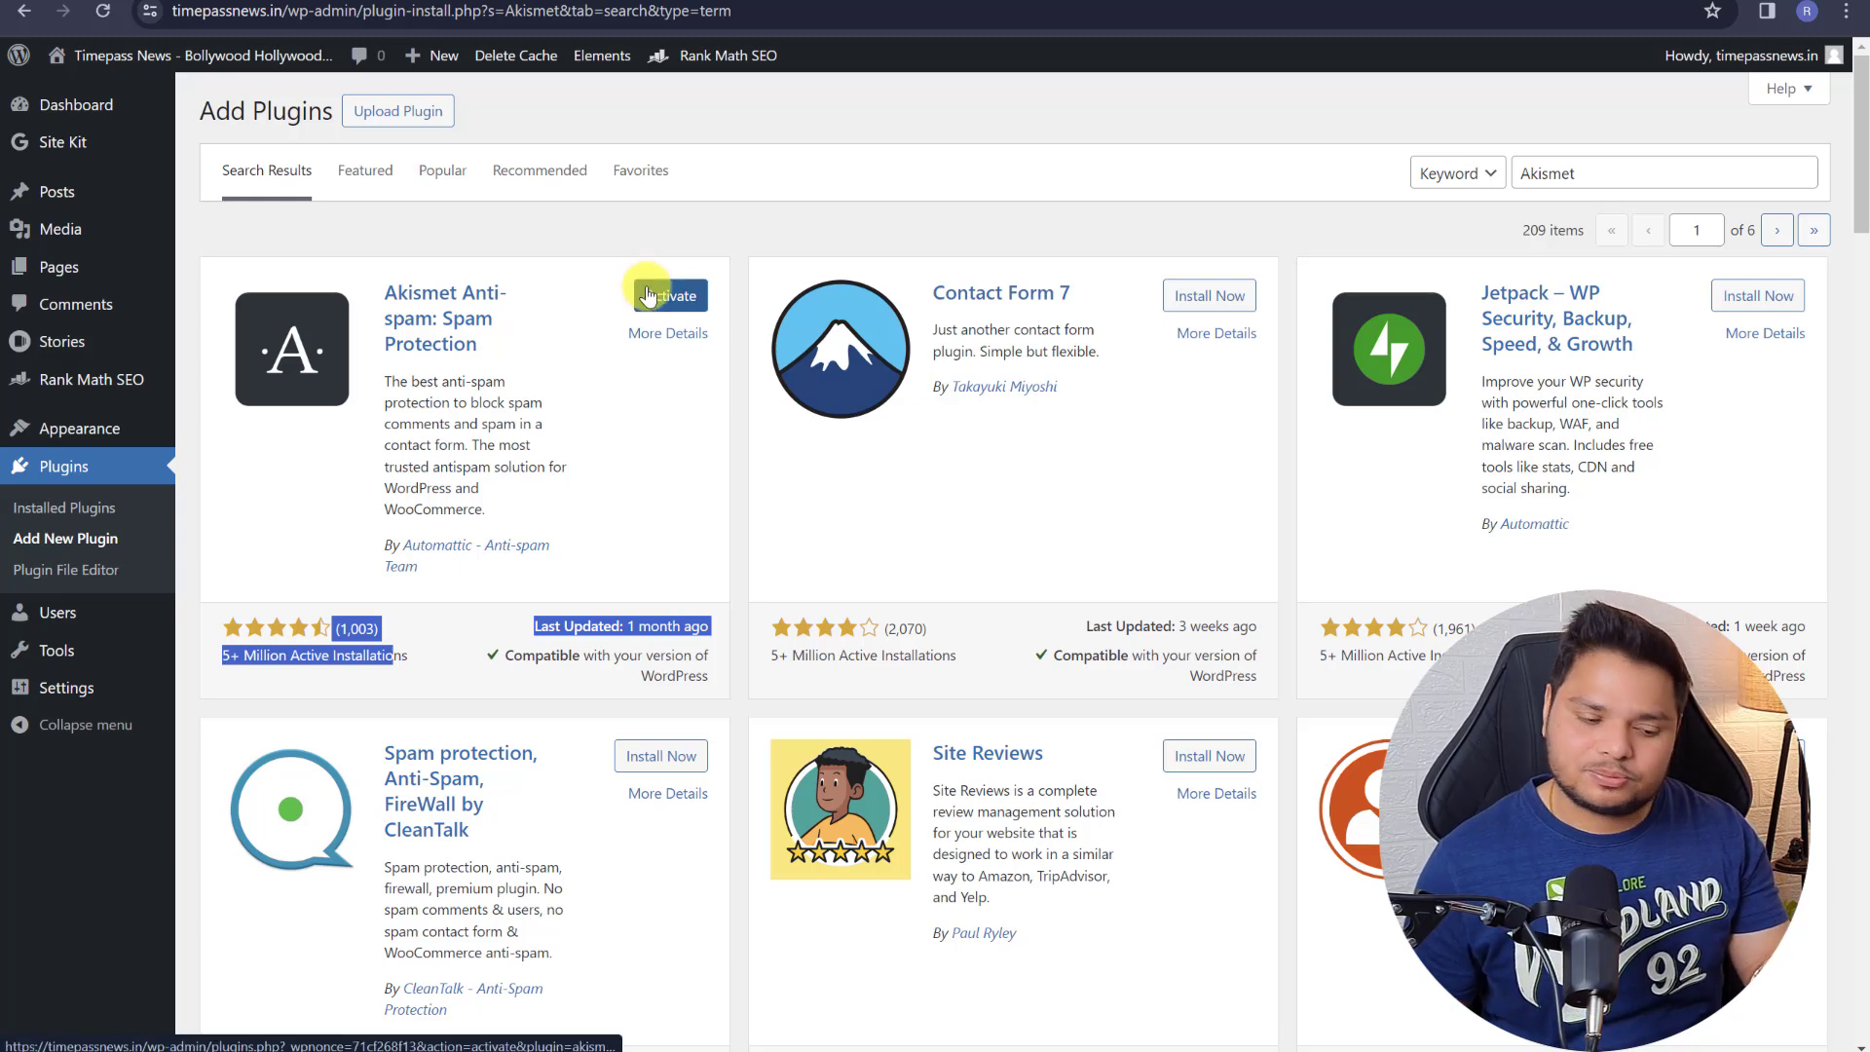
pyautogui.click(645, 293)
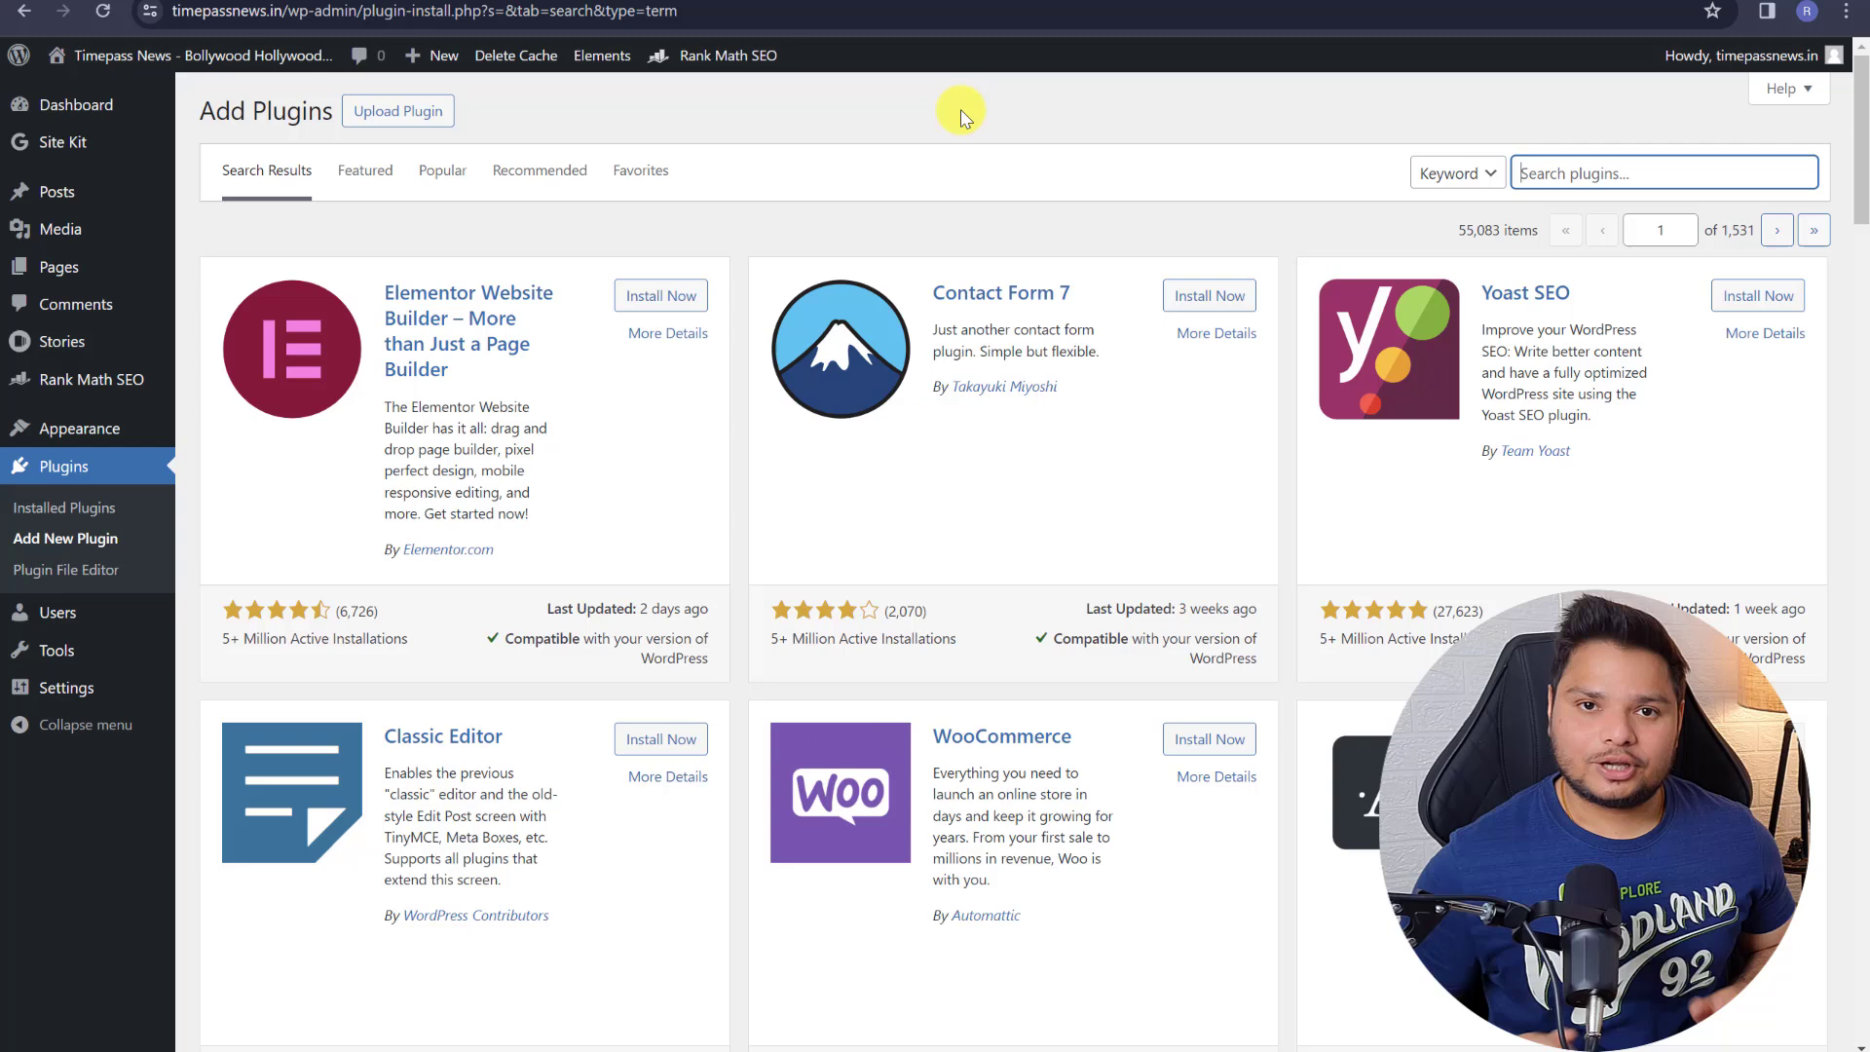
# - Search the plugin directory for "ewww image optimization", and install and activate EWWW Image Optimizer
pyautogui.click(1552, 166)
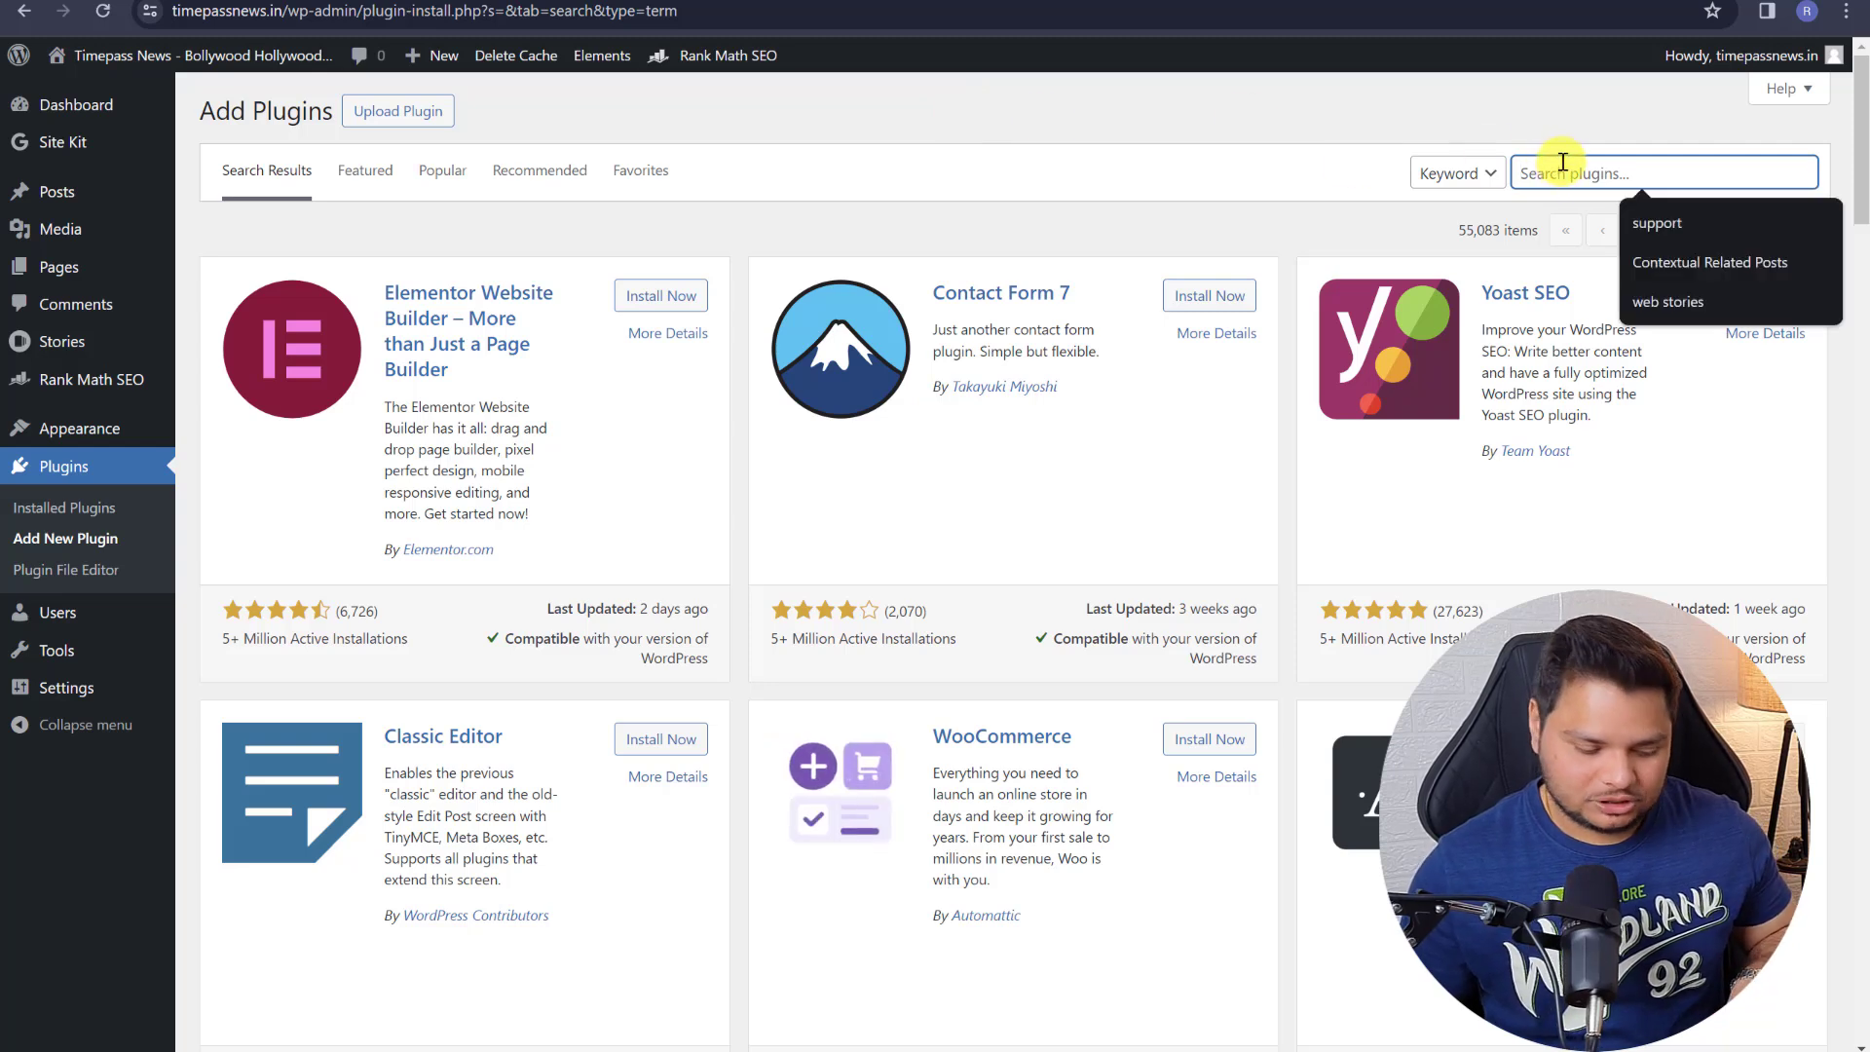
pyautogui.write('ewww image optimization')
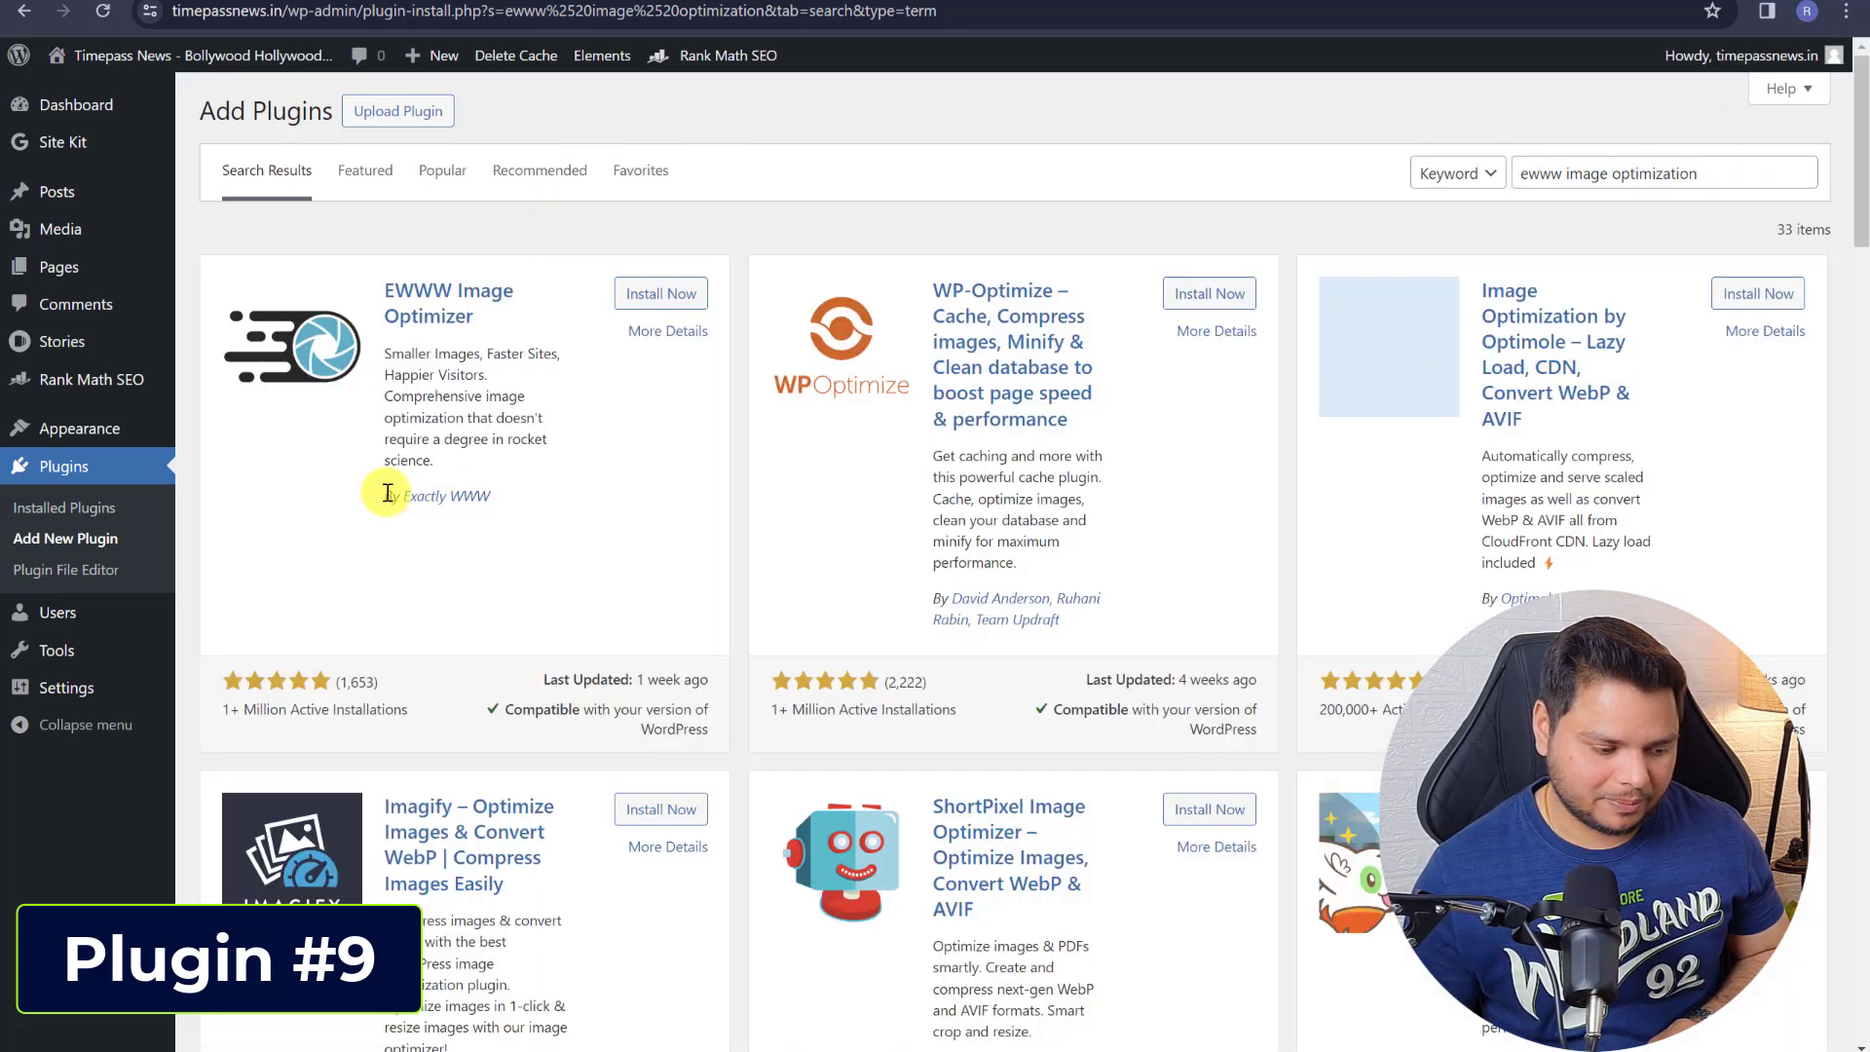
pyautogui.moveTo(383, 492); pyautogui.dragTo(519, 495)
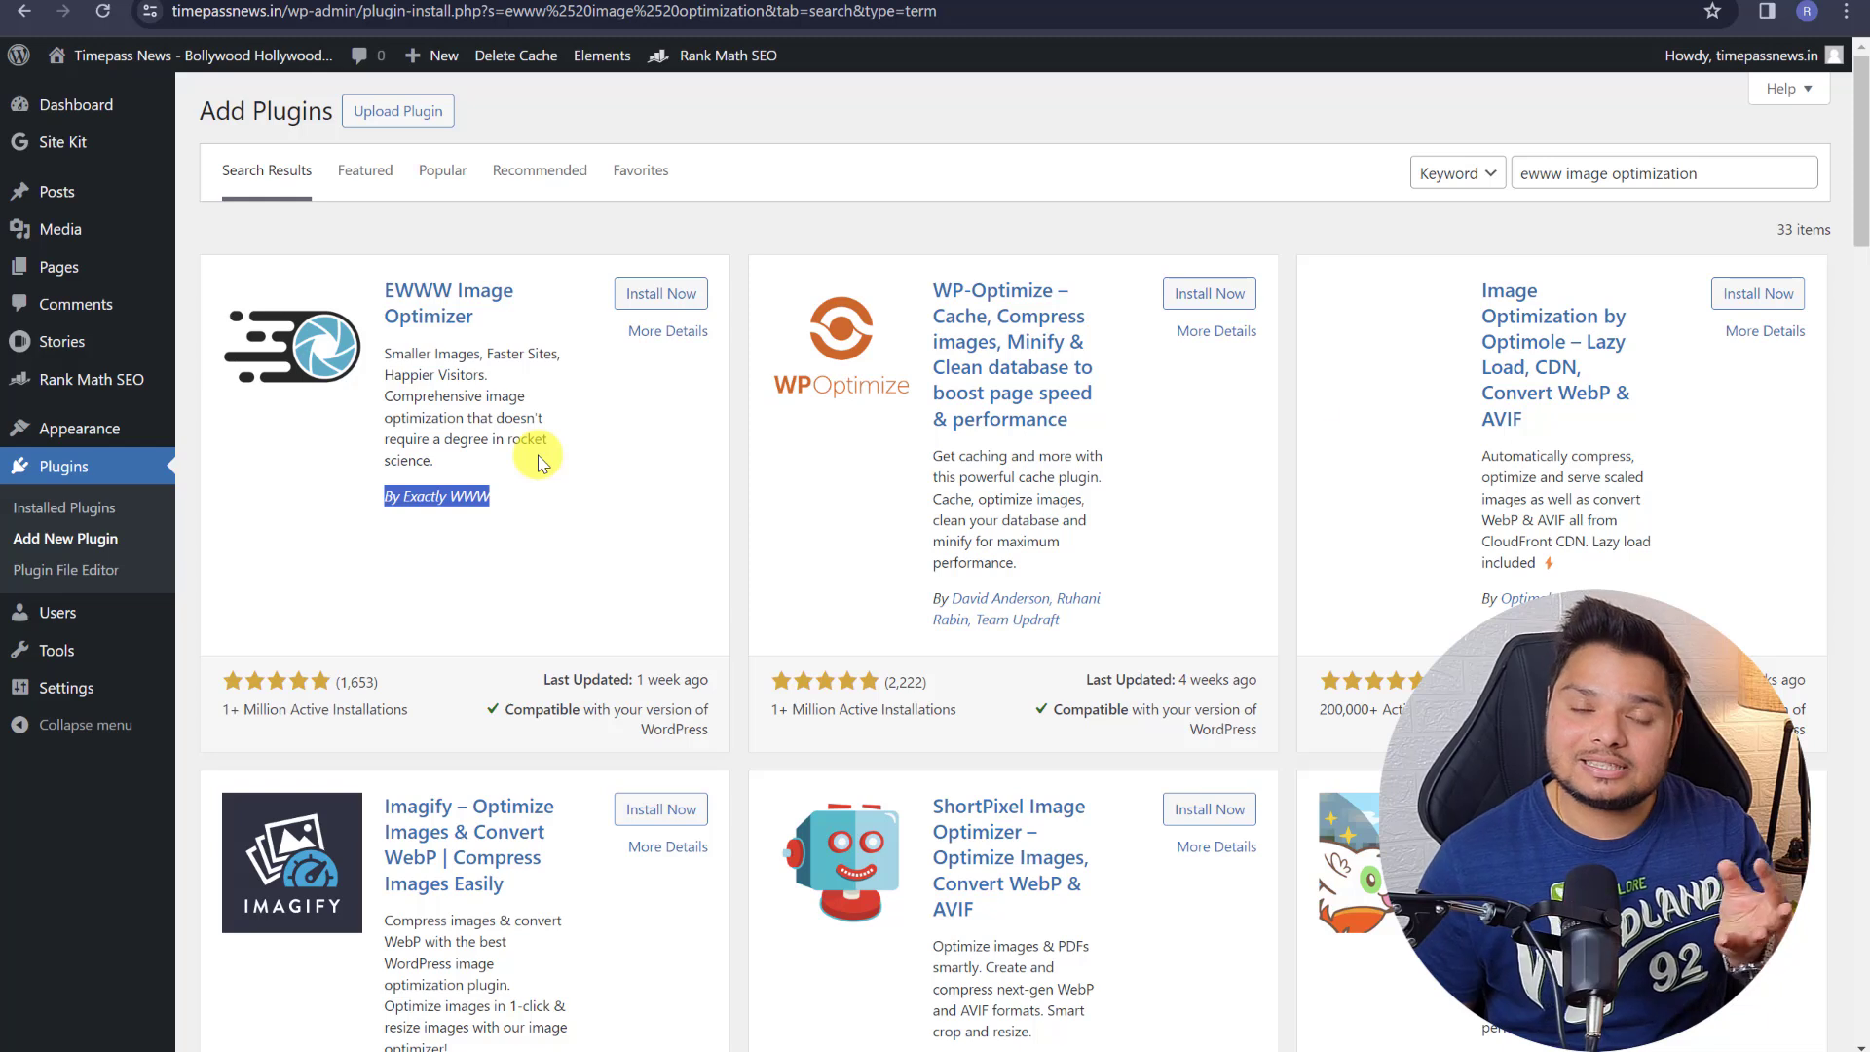
pyautogui.click(661, 293)
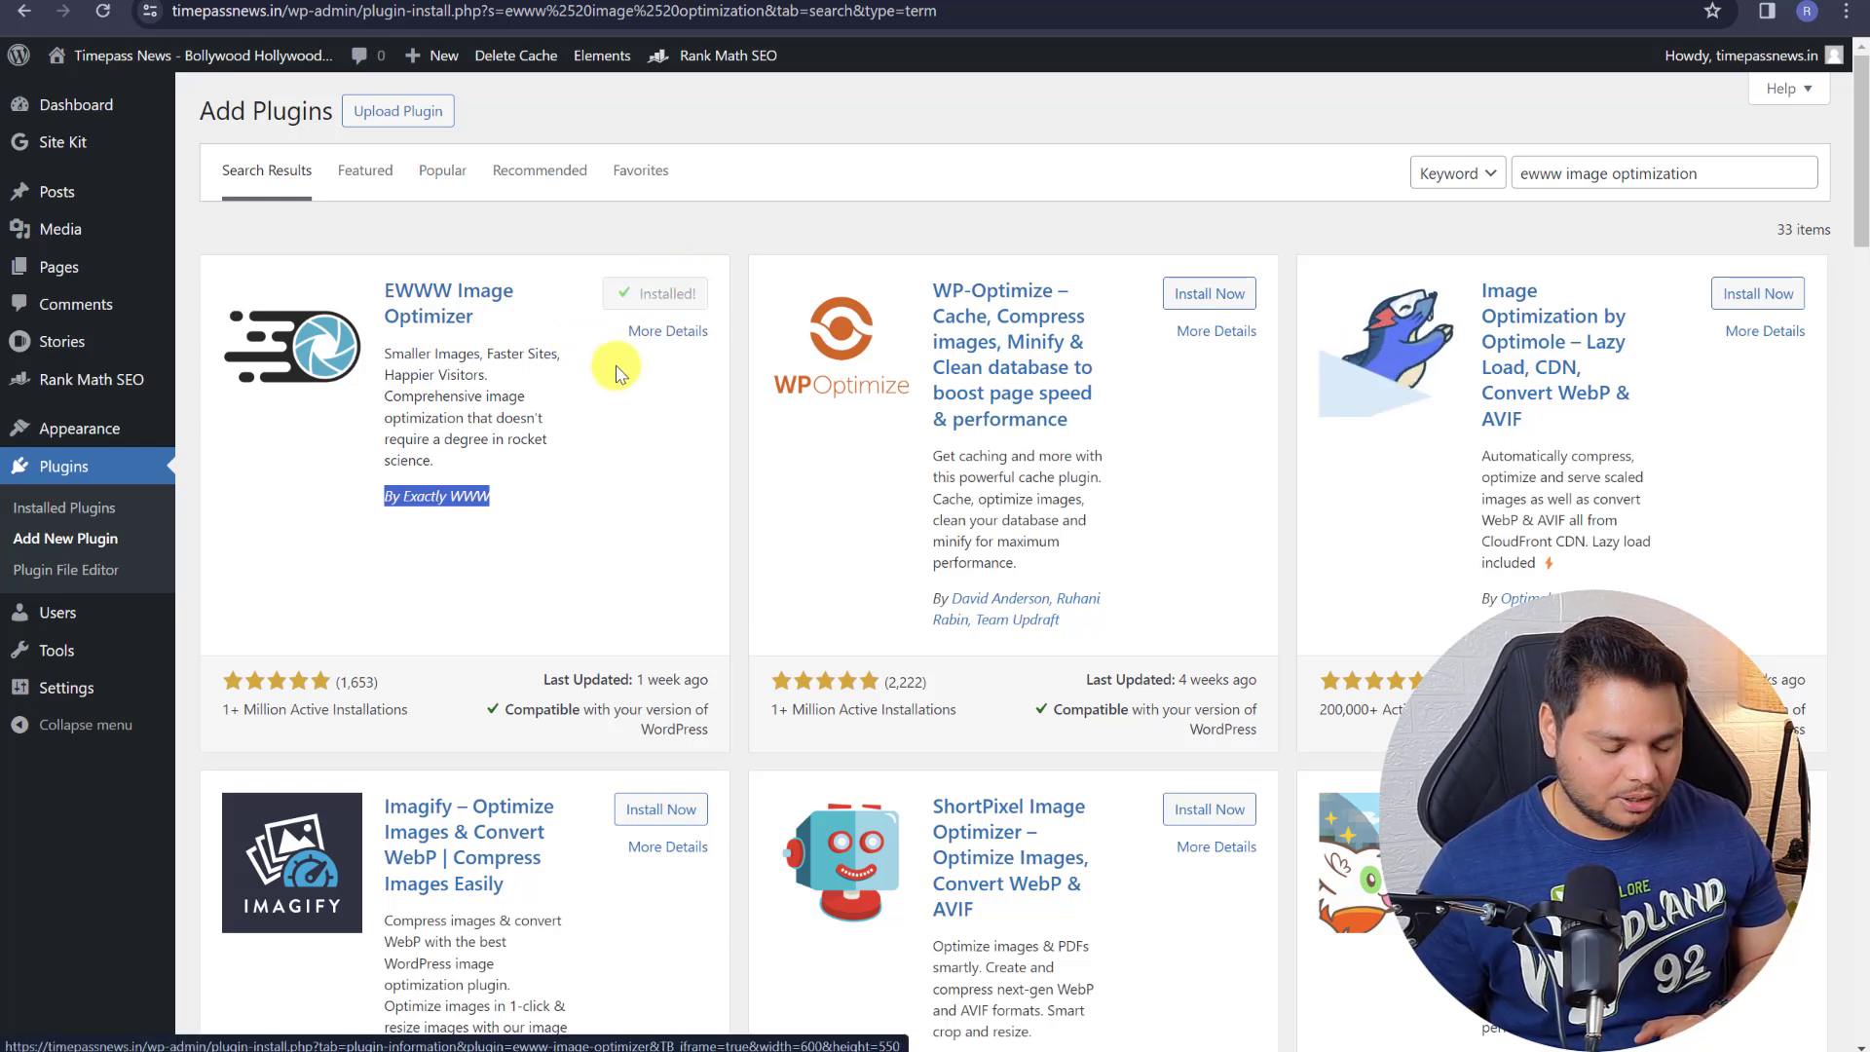
pyautogui.click(653, 304)
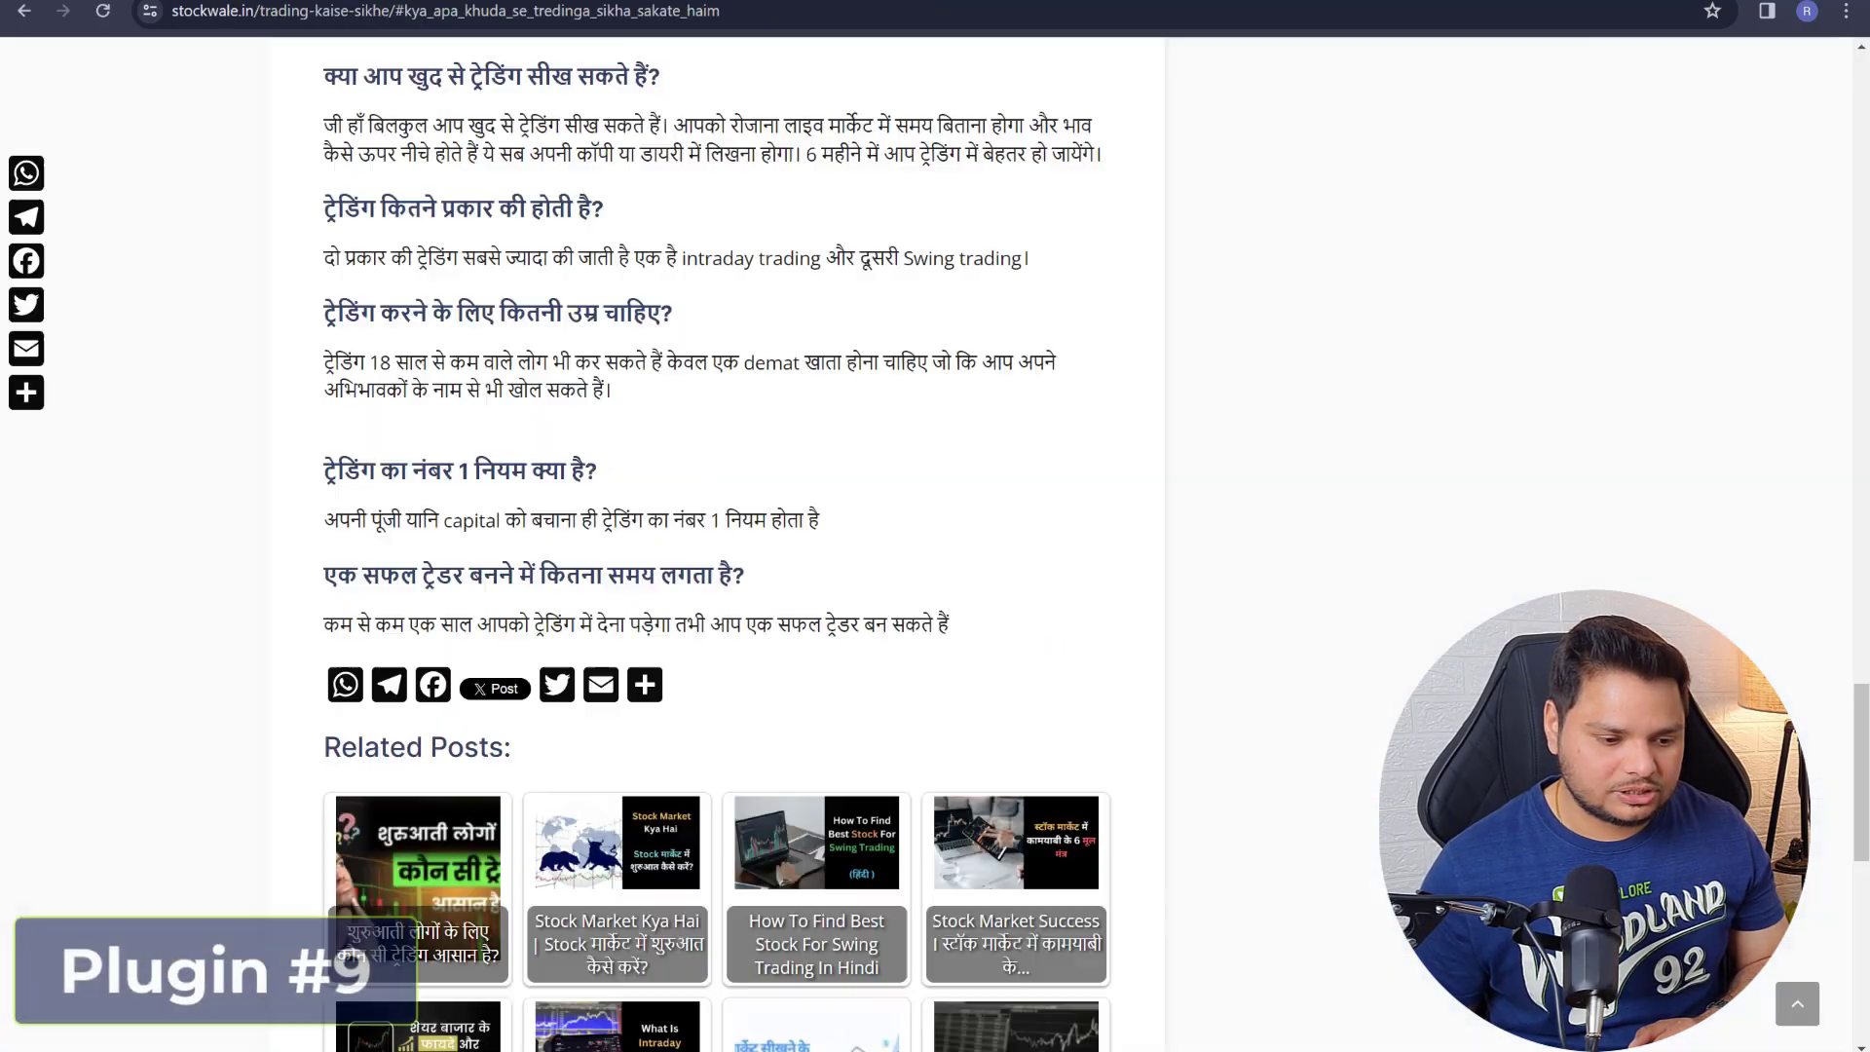
# - Examine the floating and end-of-article share buttons on the stockwale.in trading article
pyautogui.scroll(8, 565, 466)
pyautogui.scroll(10, 564, 466)
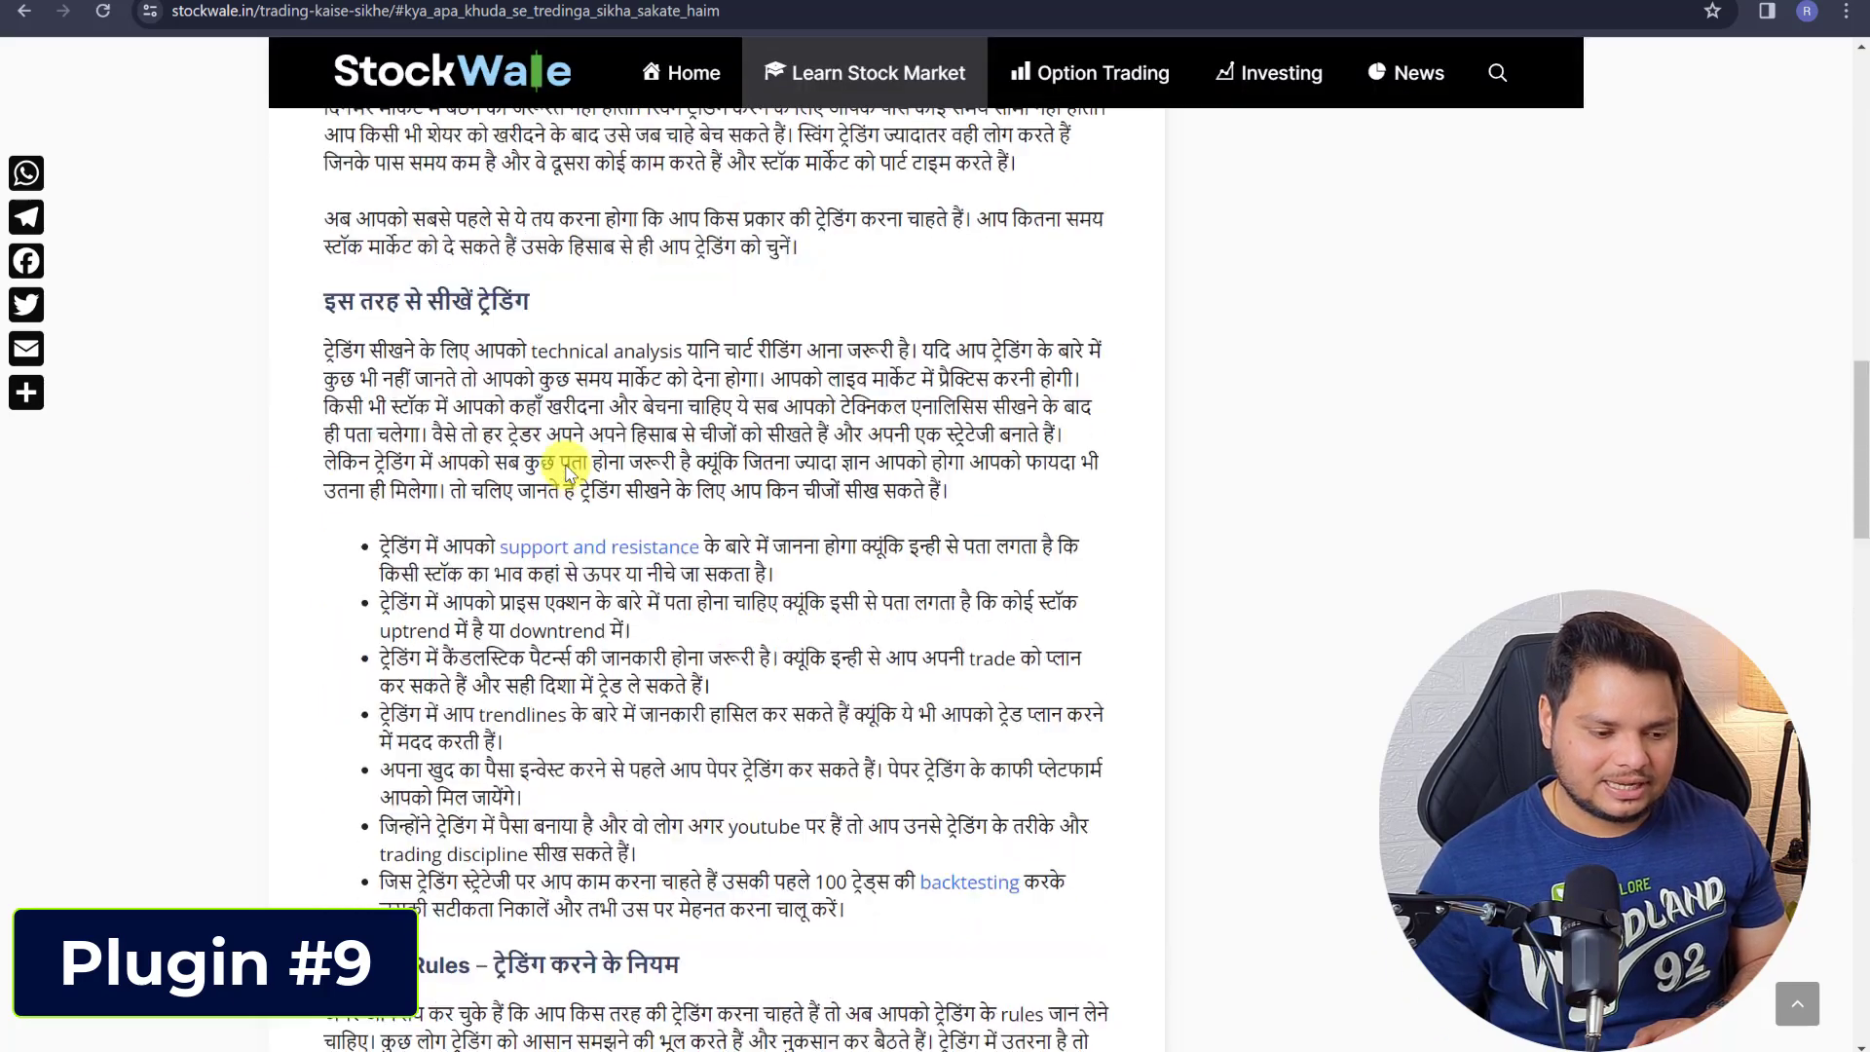
pyautogui.scroll(-20, 563, 467)
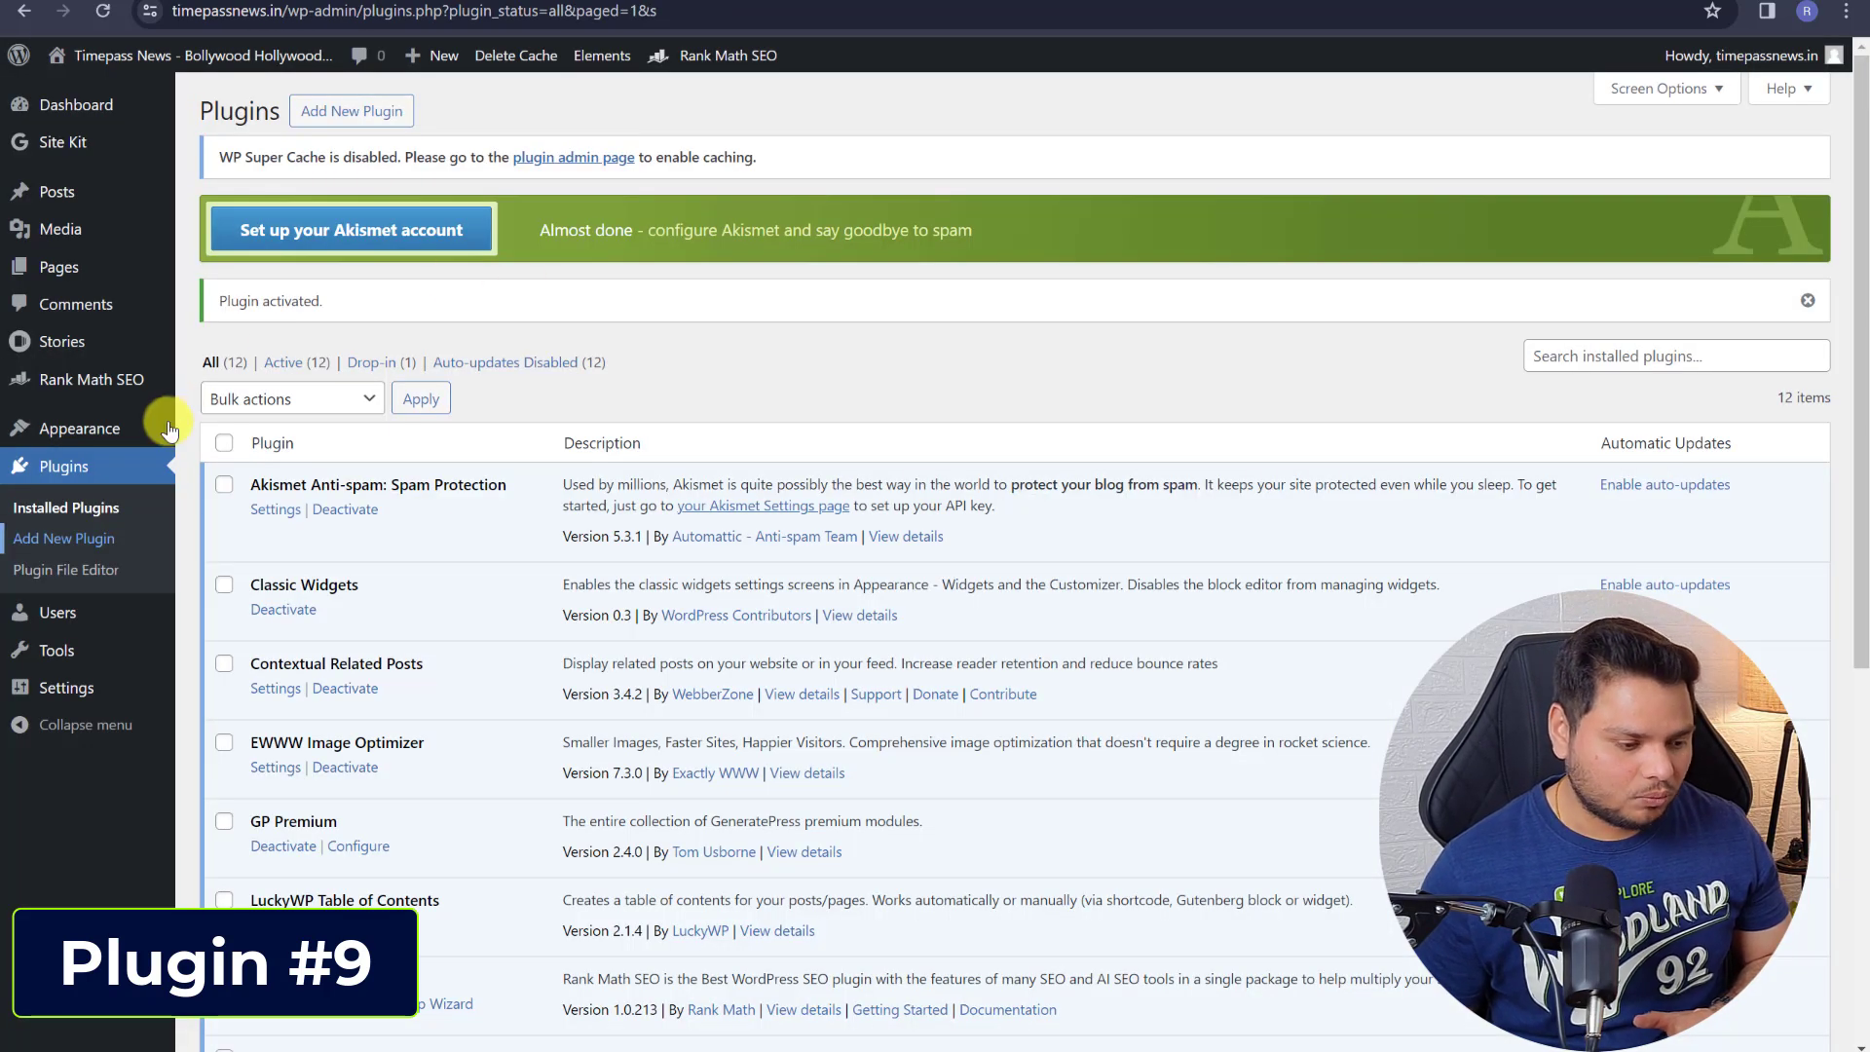
# - Search the plugin directory for "add to any", and install and activate AddToAny Share Buttons
pyautogui.click(84, 534)
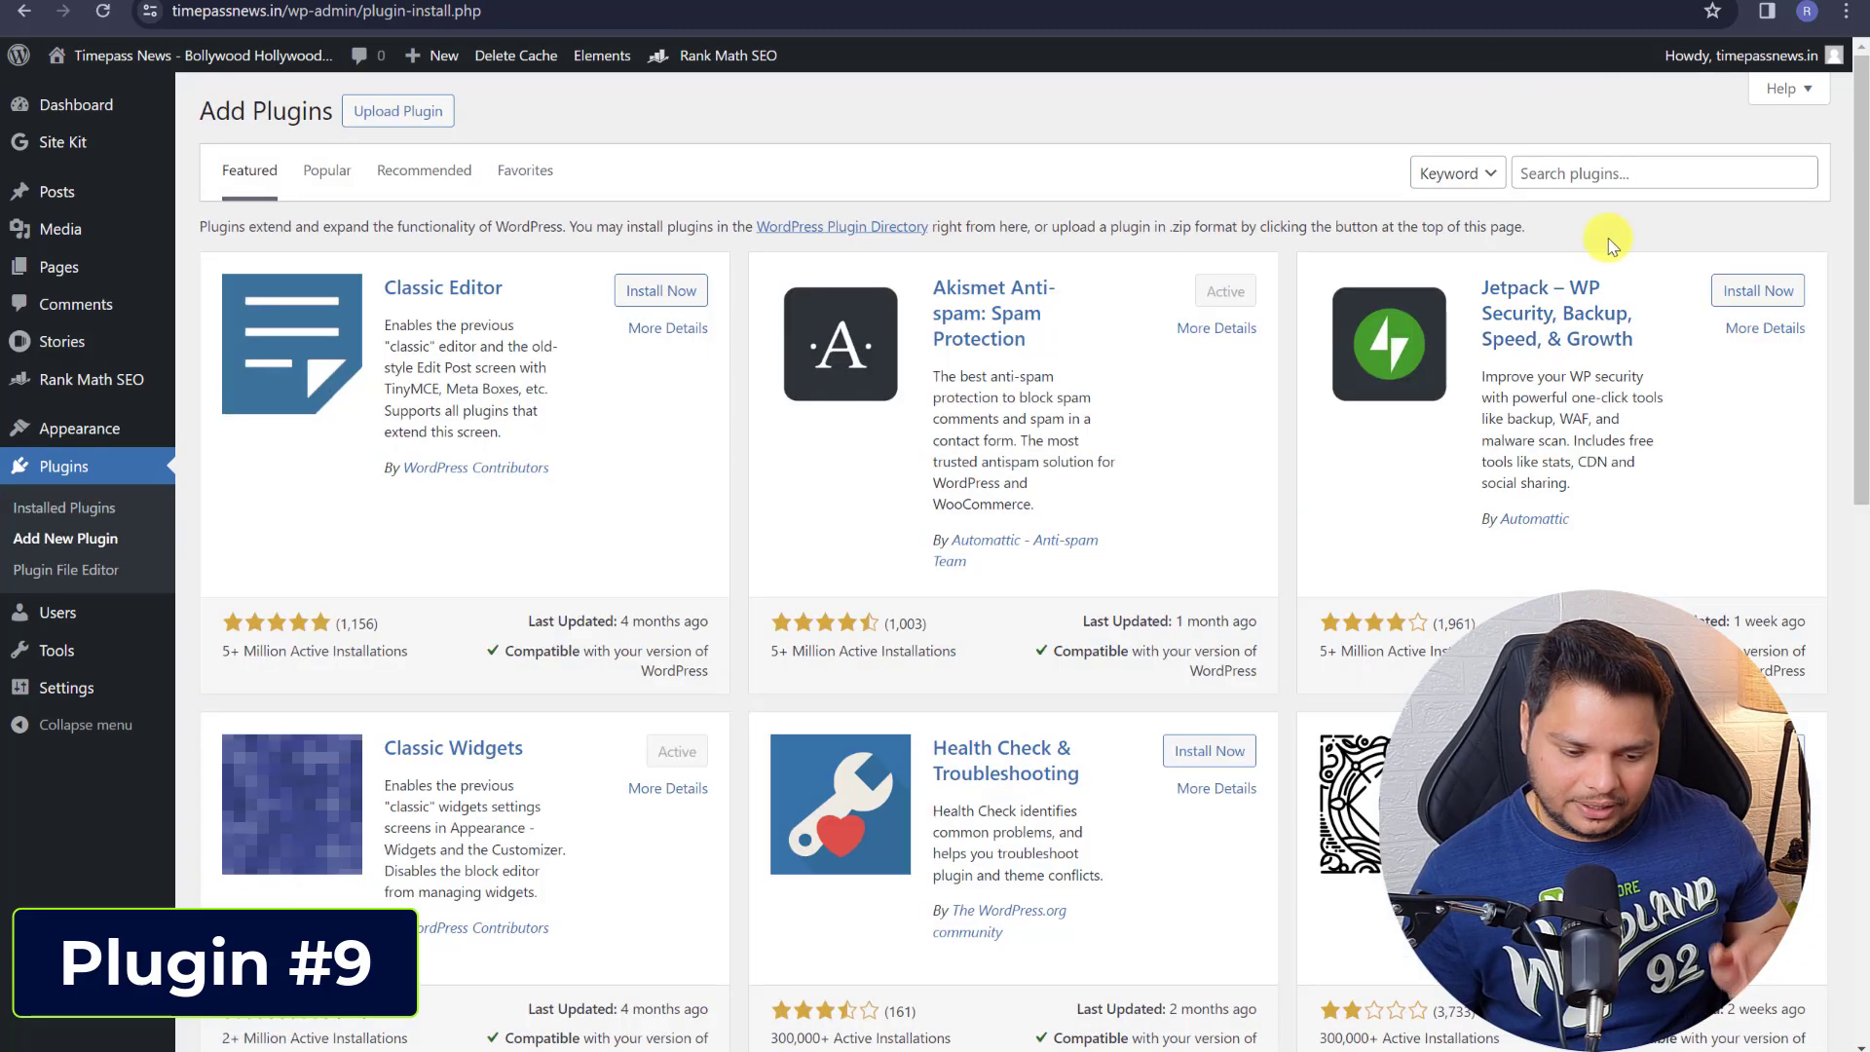
pyautogui.click(1609, 175)
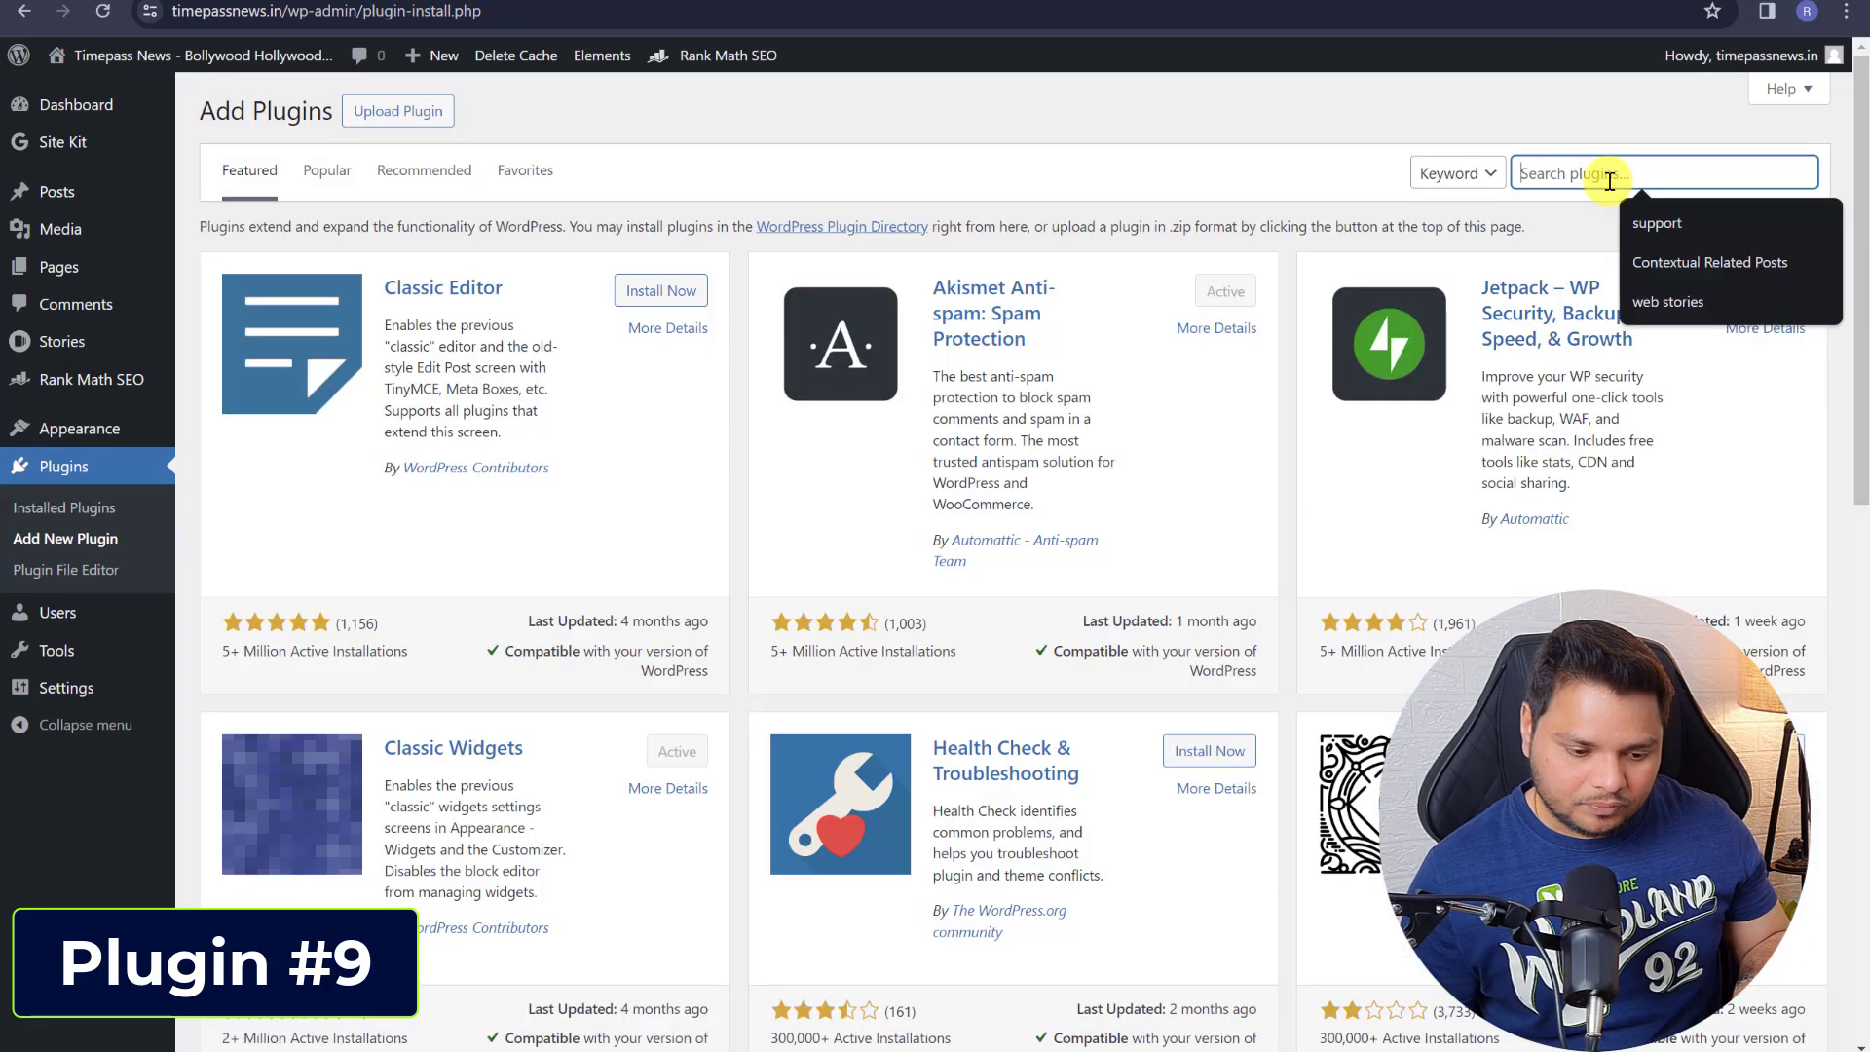
pyautogui.write('add to any')
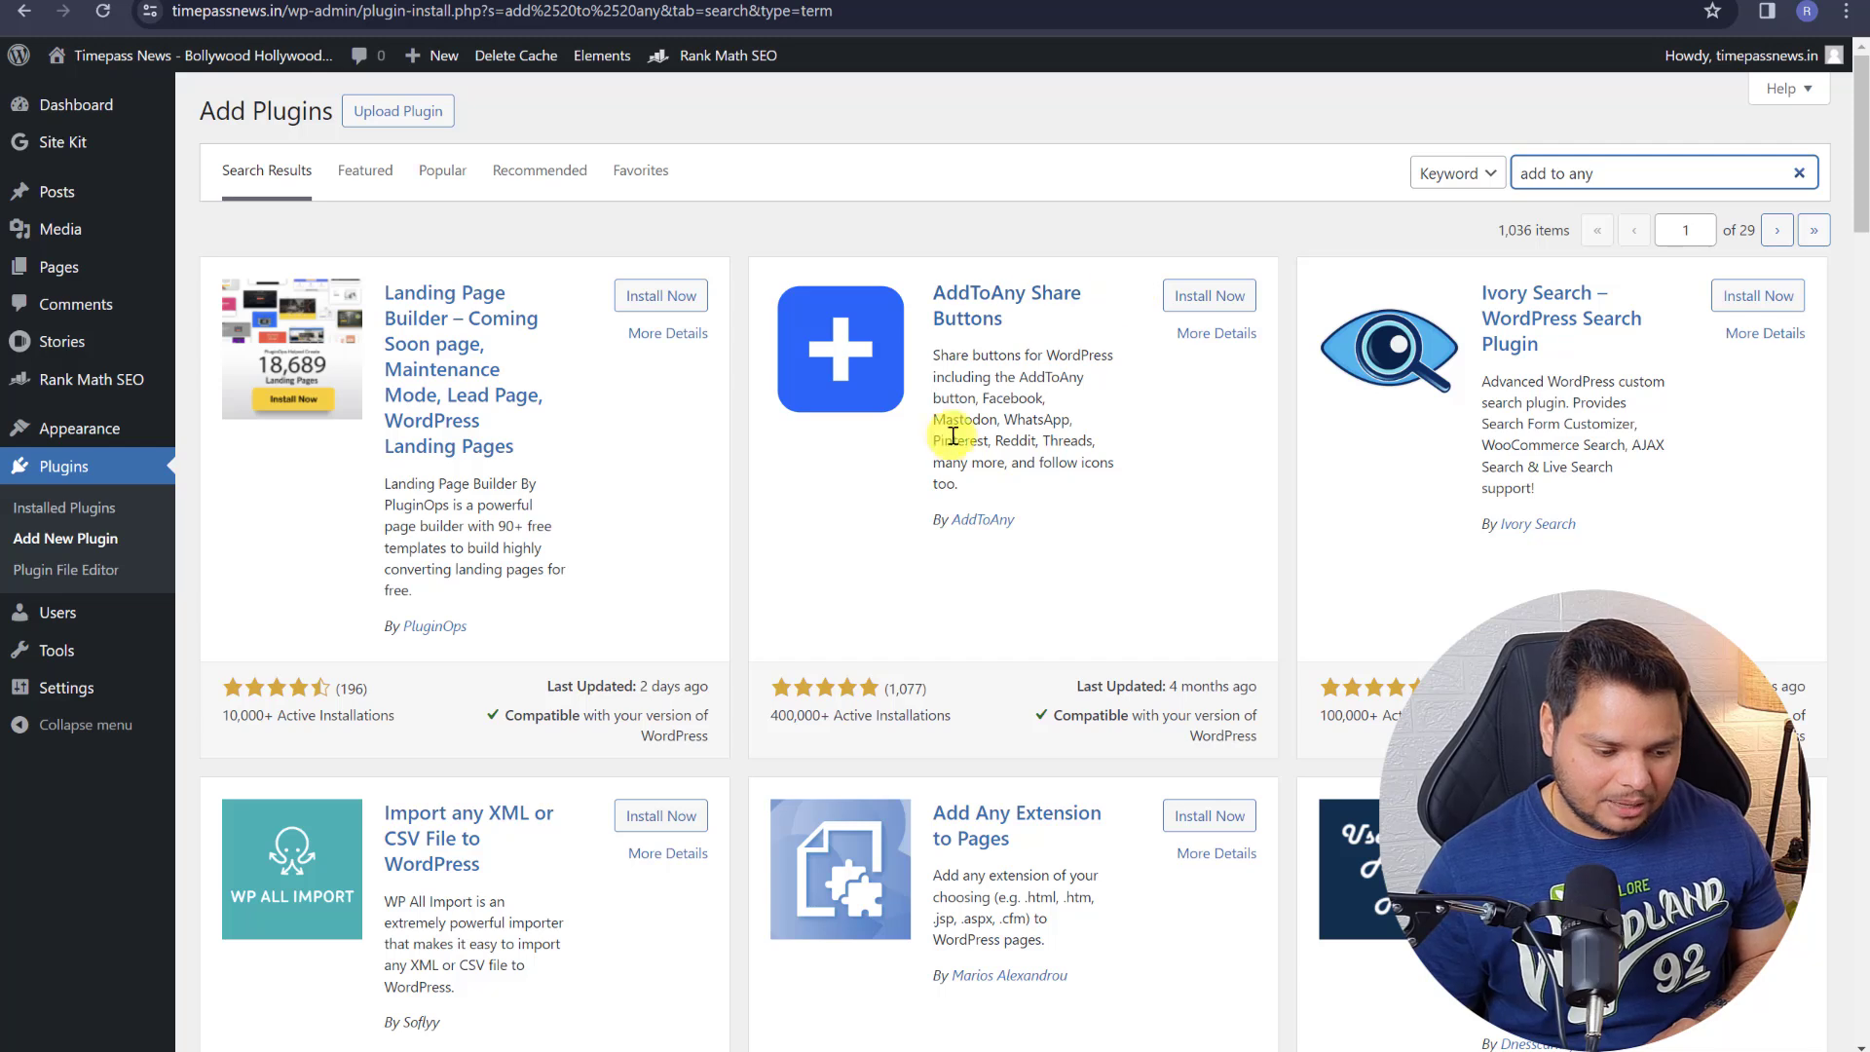
pyautogui.moveTo(911, 274); pyautogui.dragTo(1217, 295)
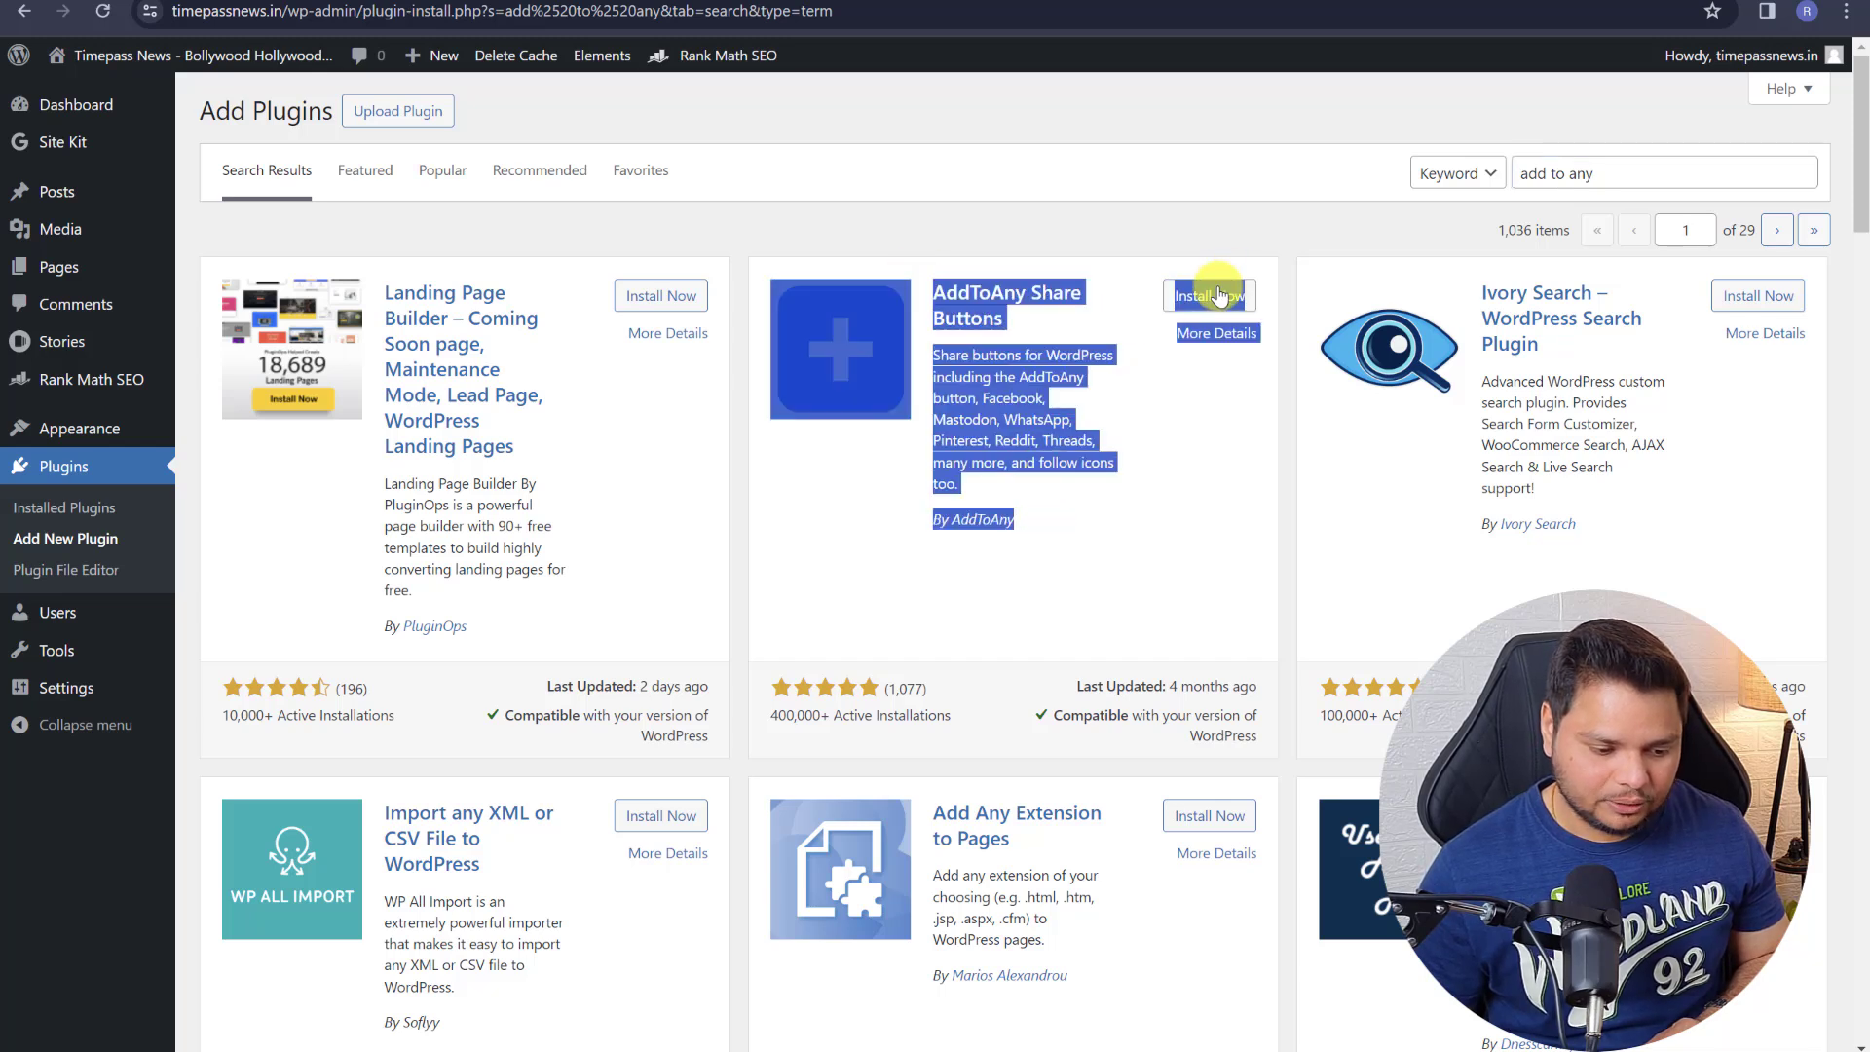
pyautogui.click(1217, 294)
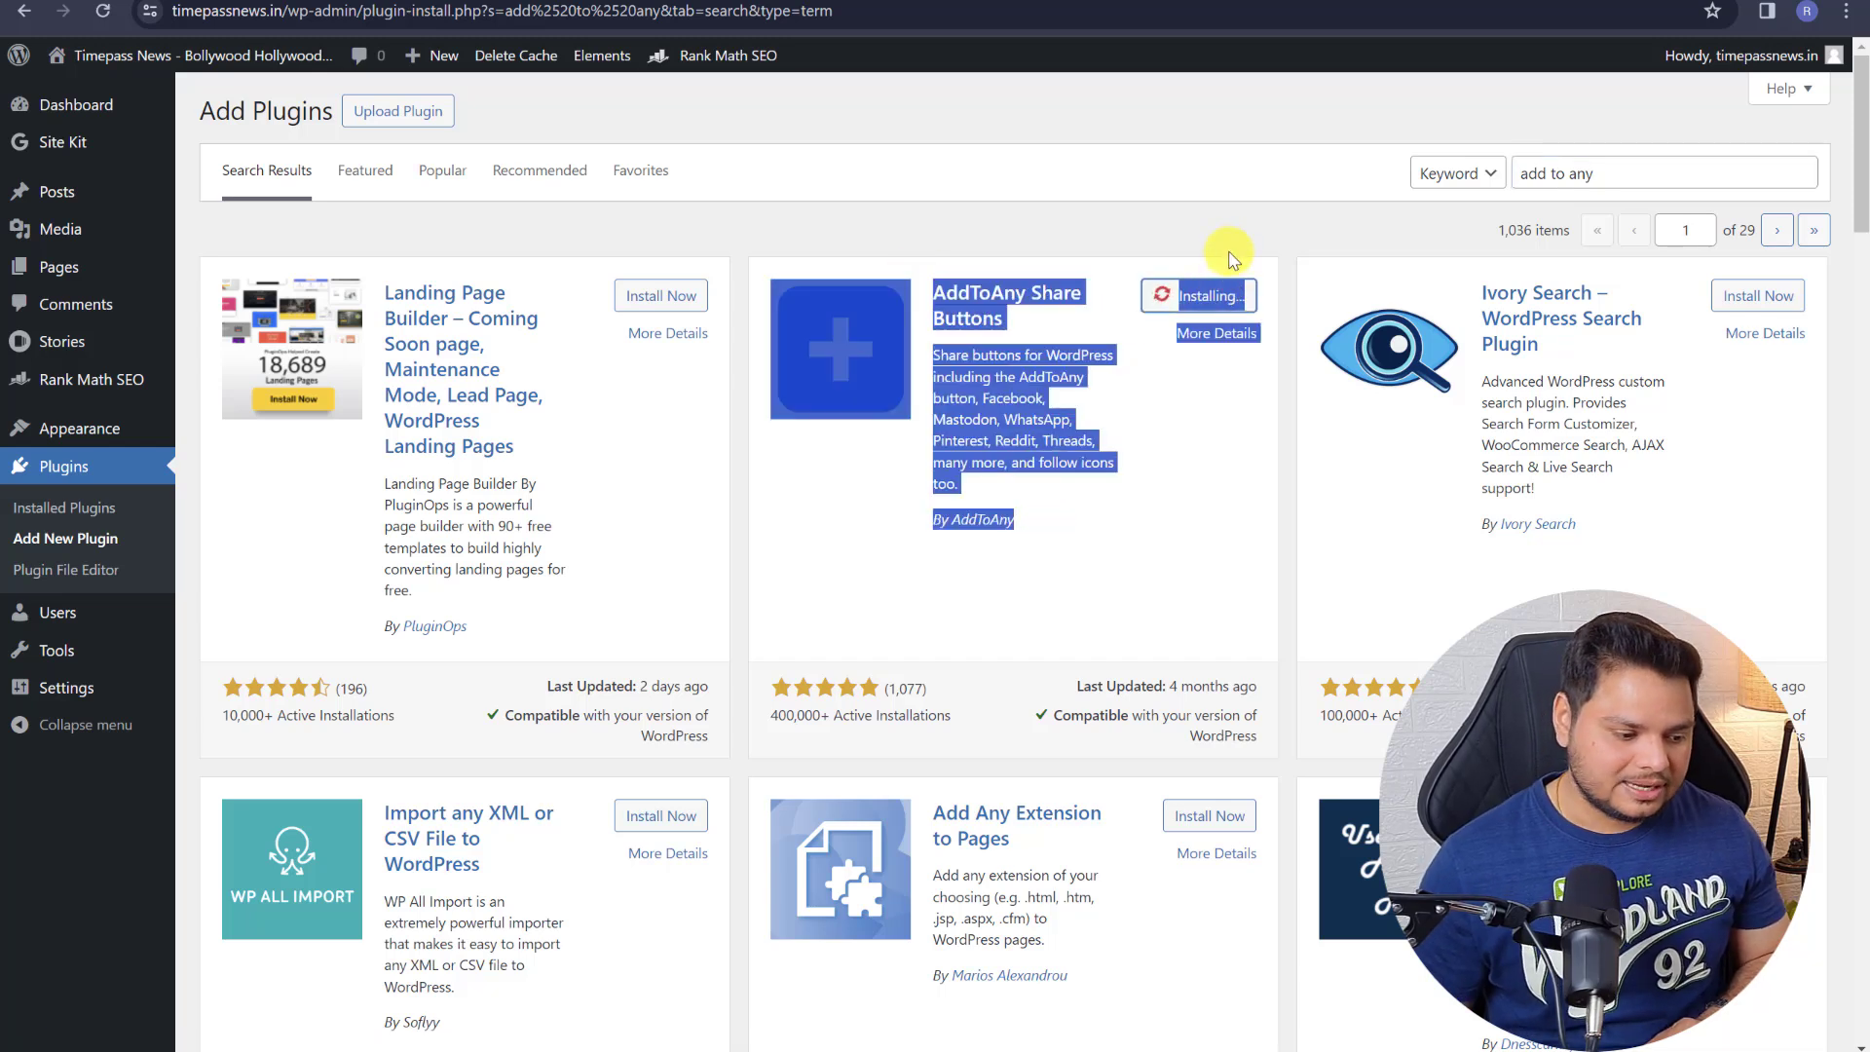
pyautogui.click(1200, 265)
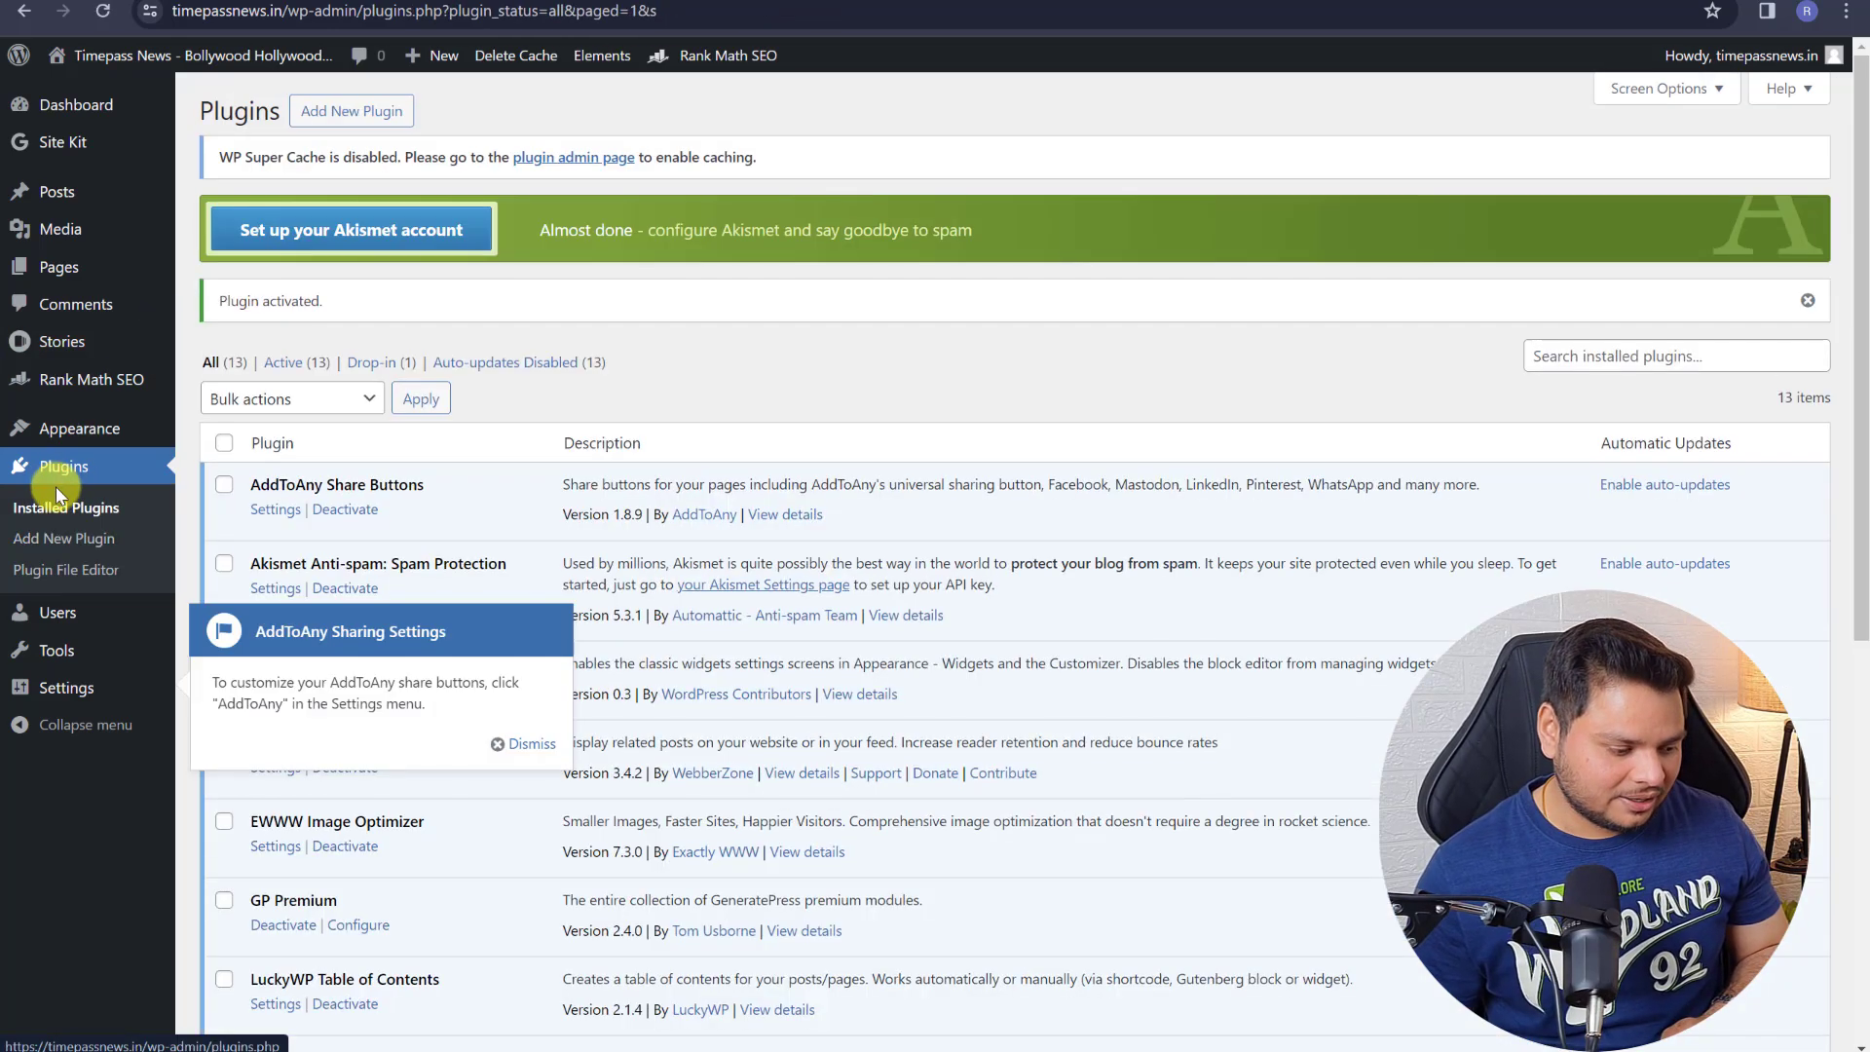
# - Dismiss the AddToAny Sharing Settings notice and open the AddToAny share settings
pyautogui.click(499, 742)
pyautogui.moveTo(44, 691)
pyautogui.click(255, 821)
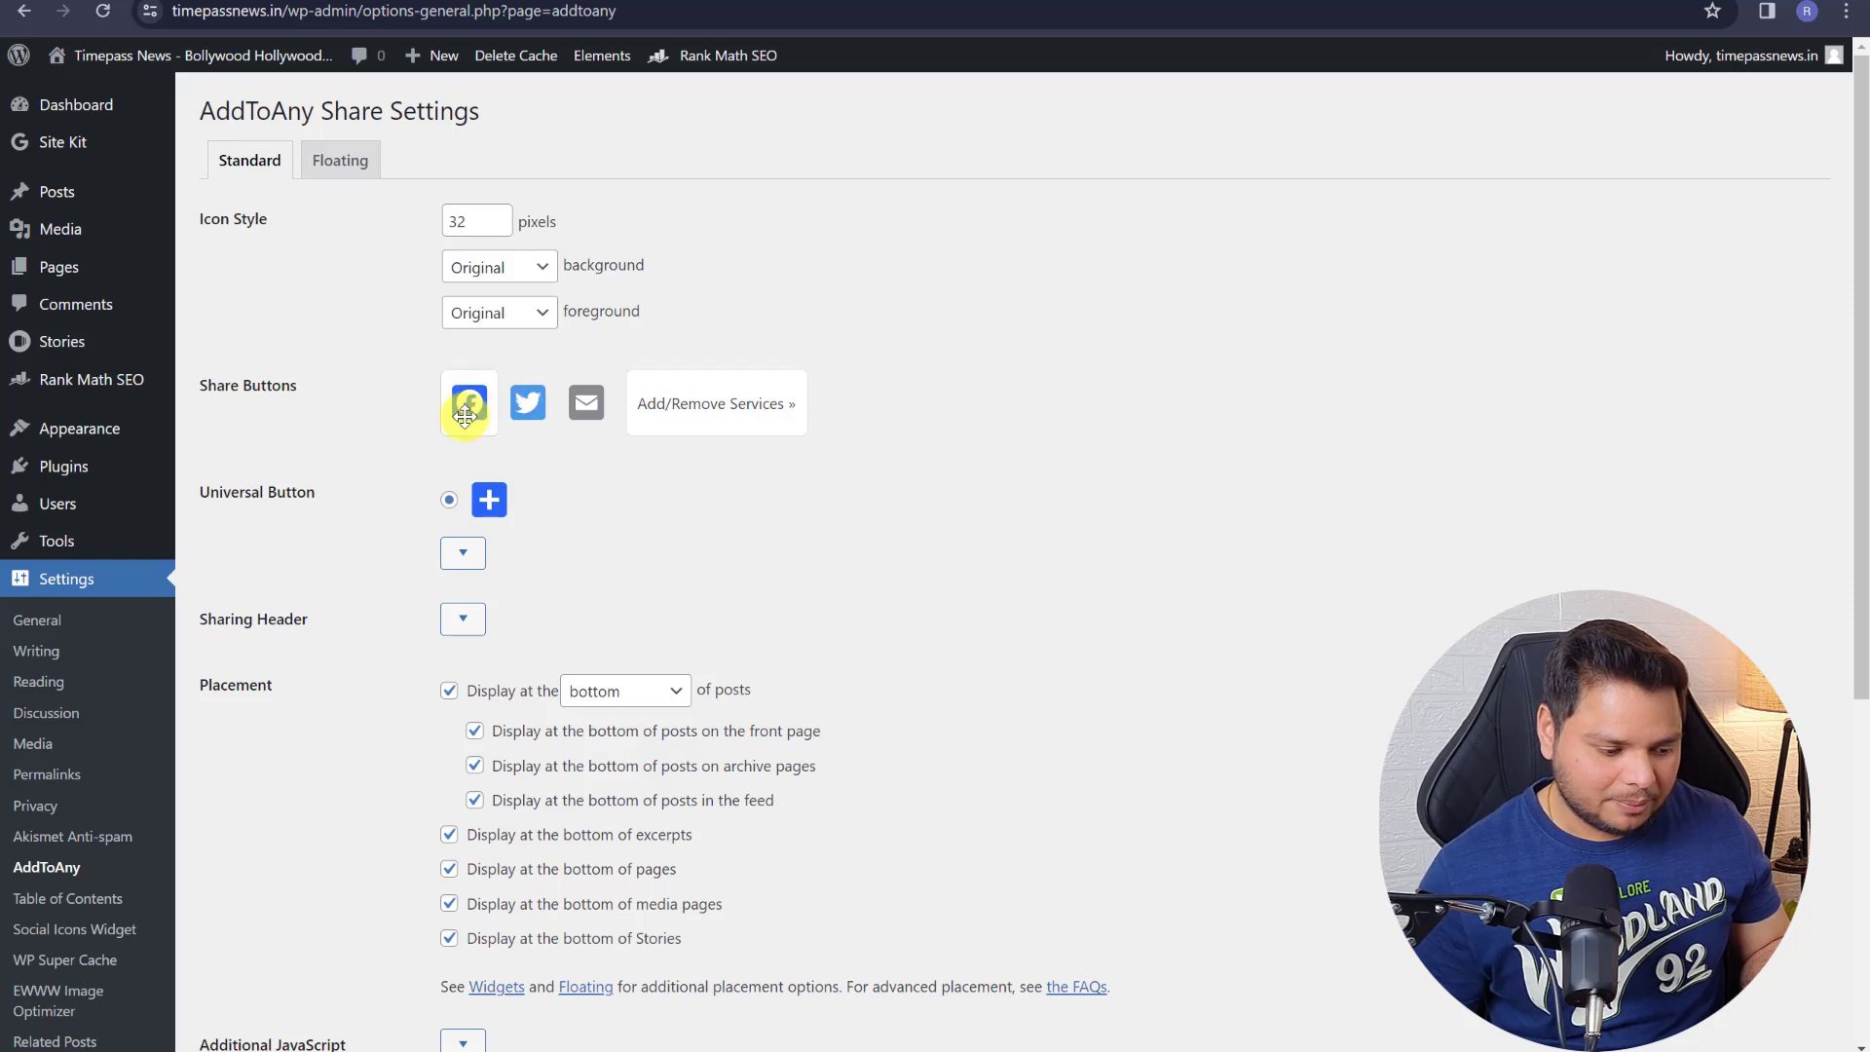
# - Move the Facebook share button after Twitter, and add WhatsApp and Telegram to the share services
pyautogui.moveTo(467, 401); pyautogui.dragTo(526, 402)
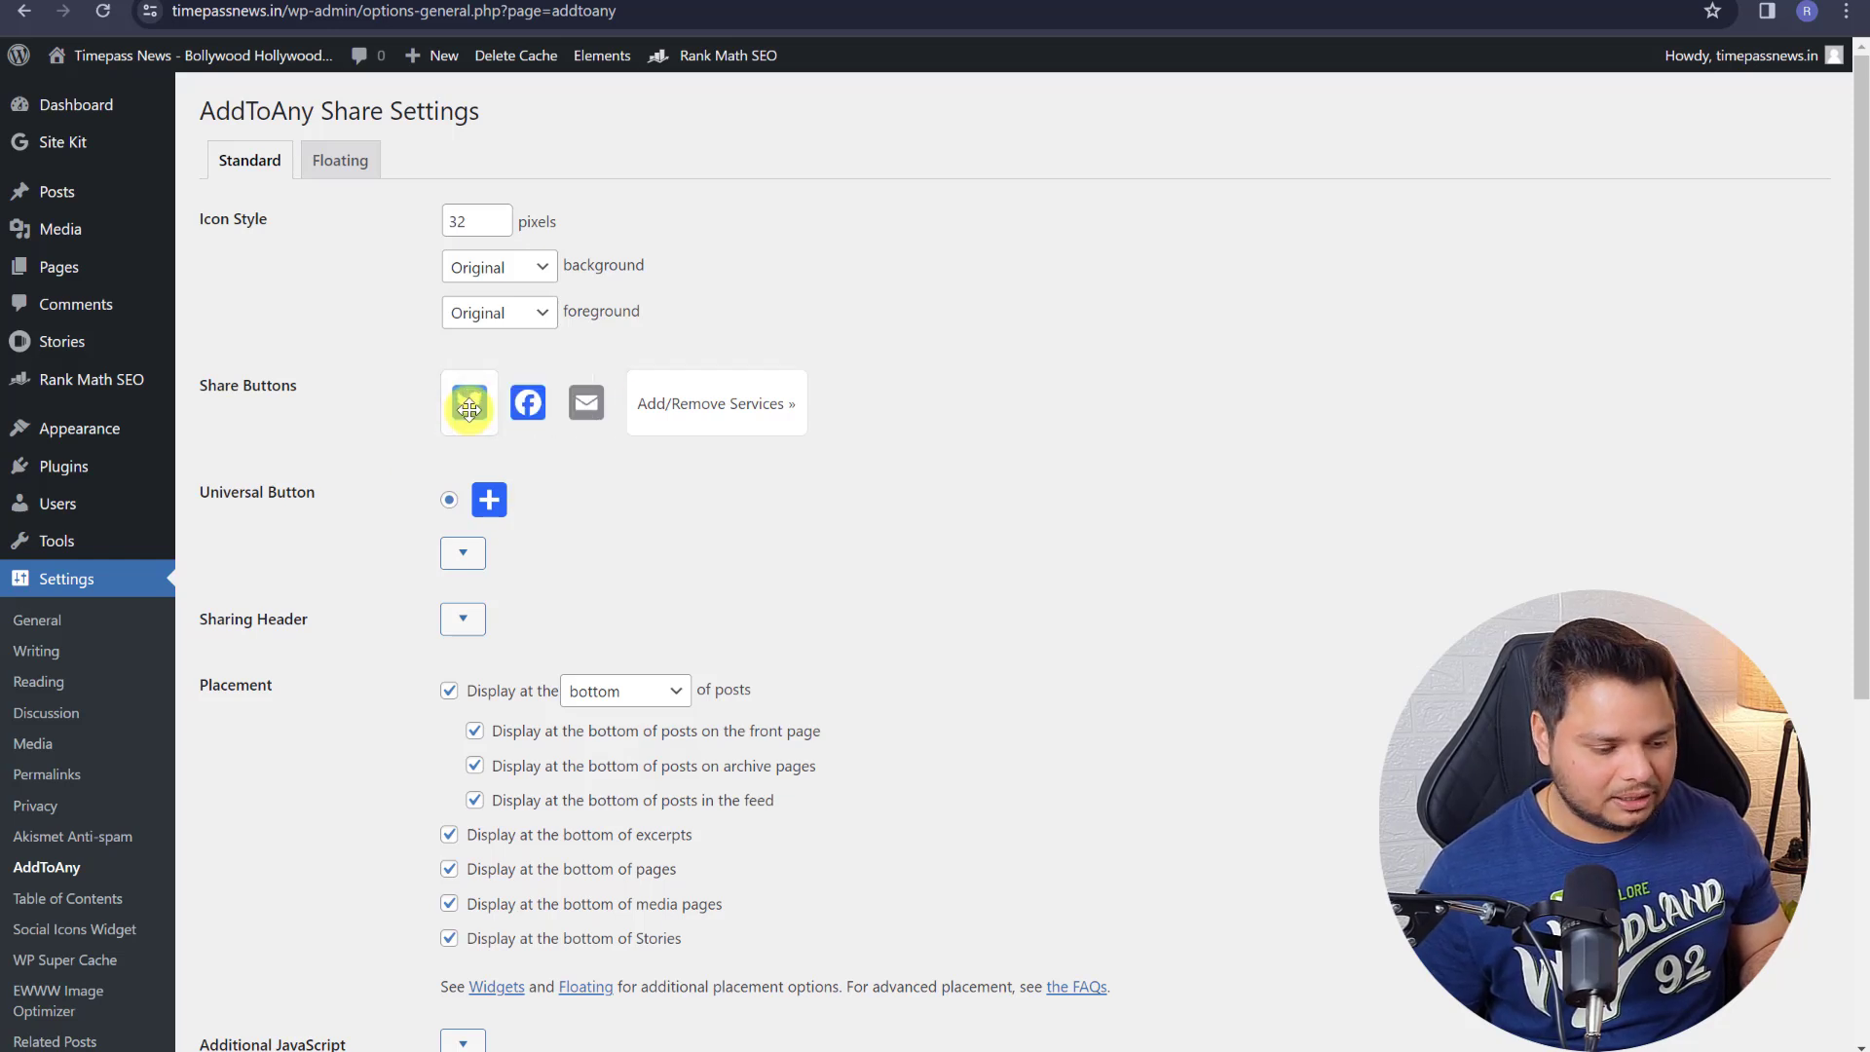
pyautogui.click(687, 419)
pyautogui.scroll(-3, 885, 416)
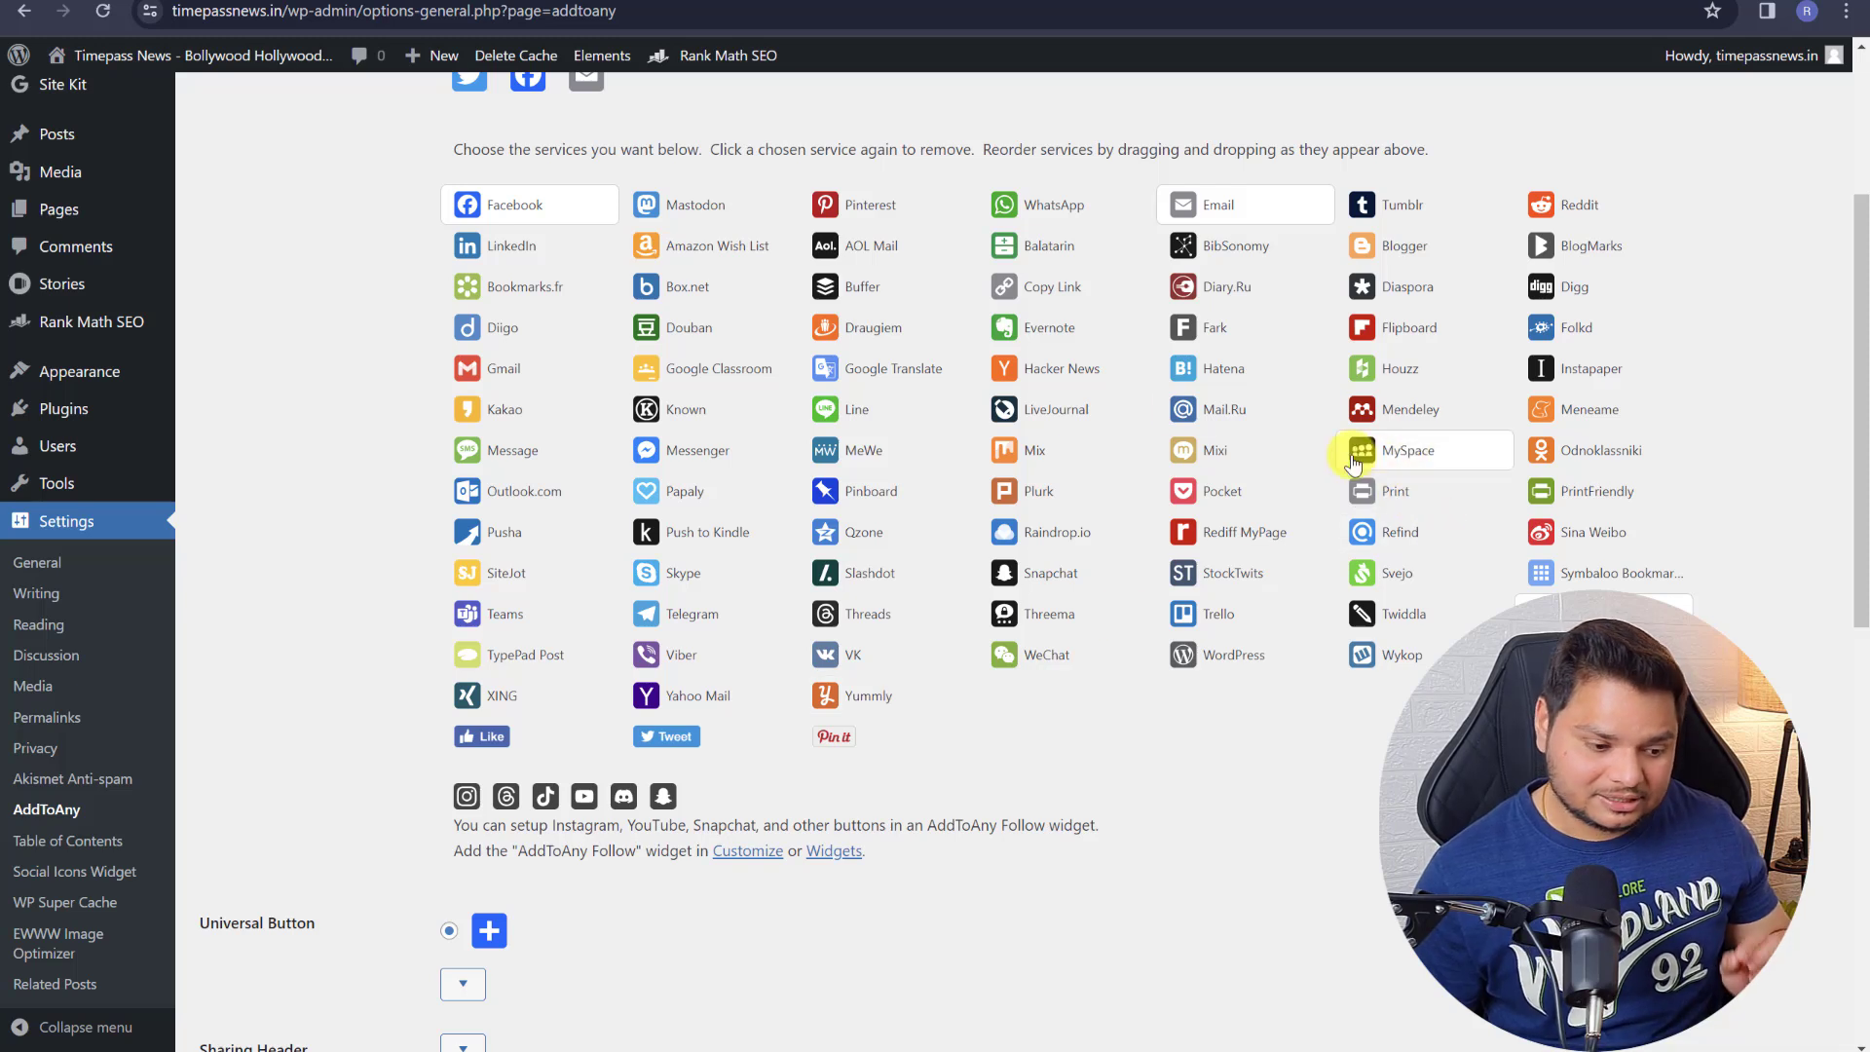
pyautogui.click(1009, 210)
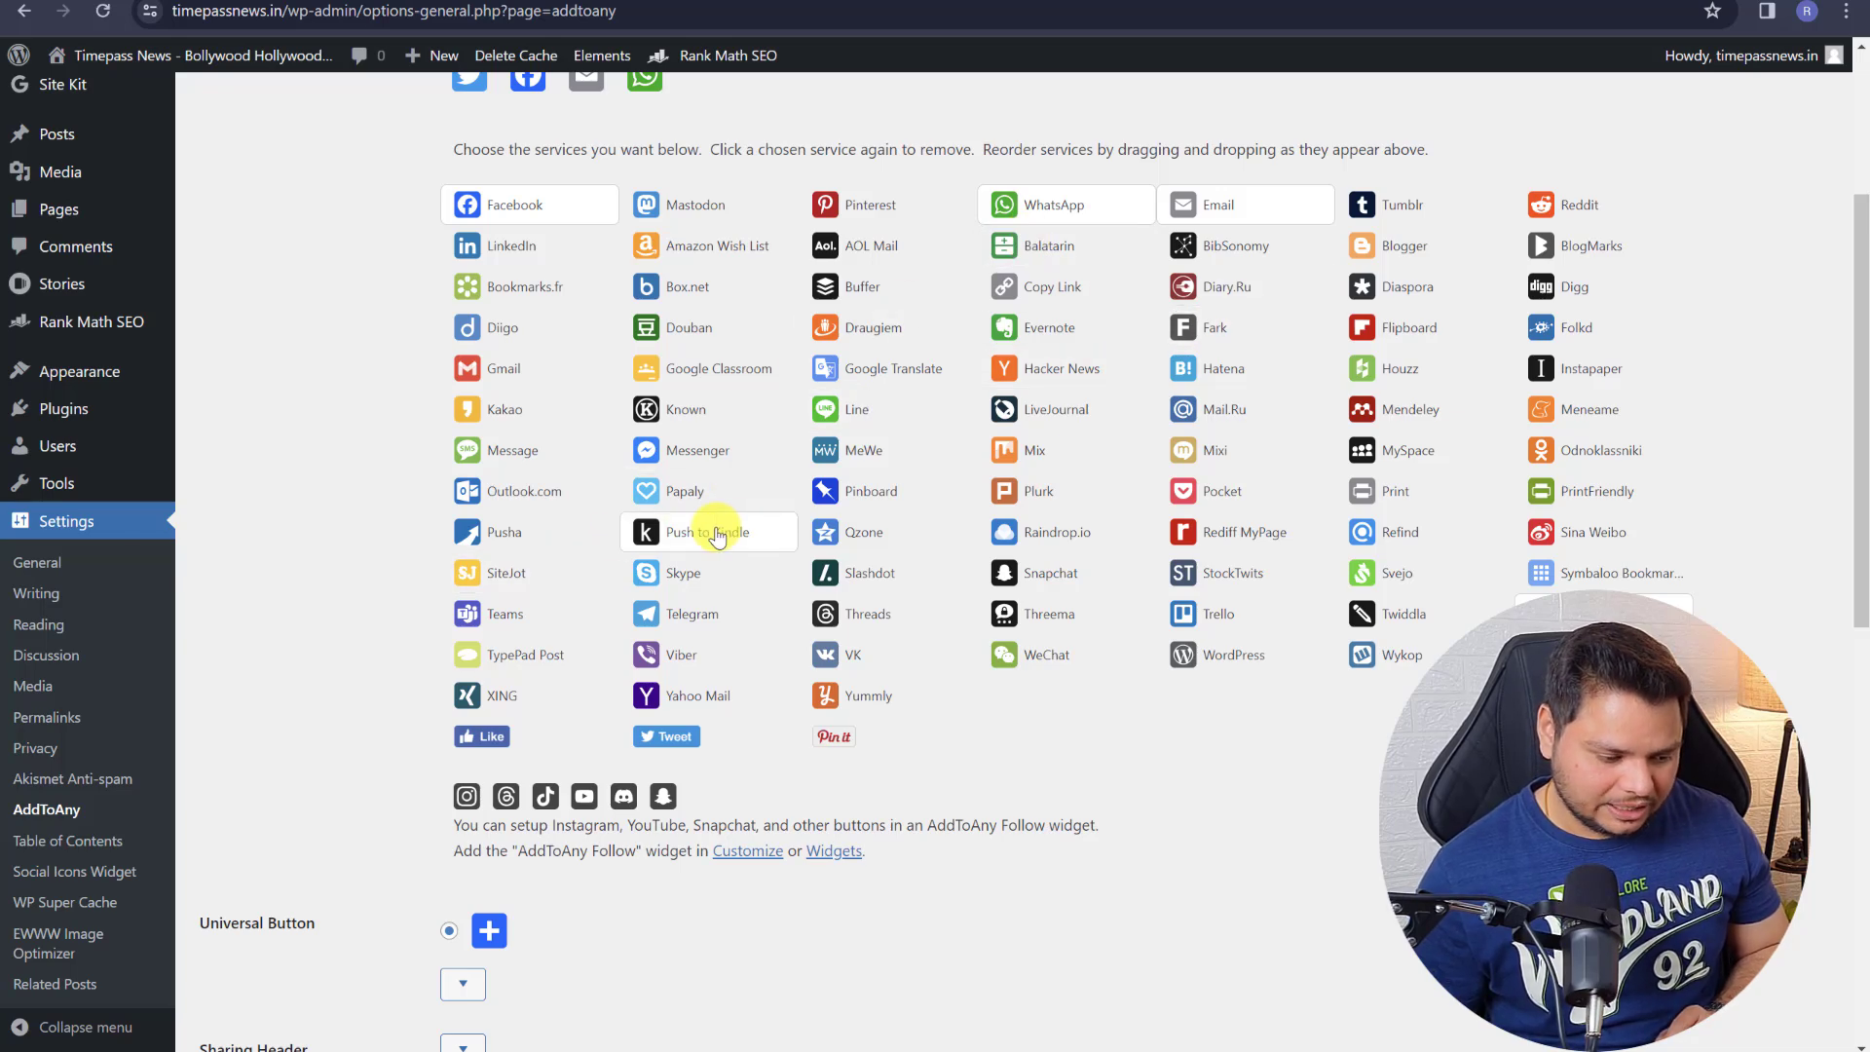
pyautogui.click(701, 614)
# - Reorder the share buttons to WhatsApp, Telegram, Facebook, Twitter and Email
pyautogui.scroll(1, 704, 453)
pyautogui.scroll(3, 704, 453)
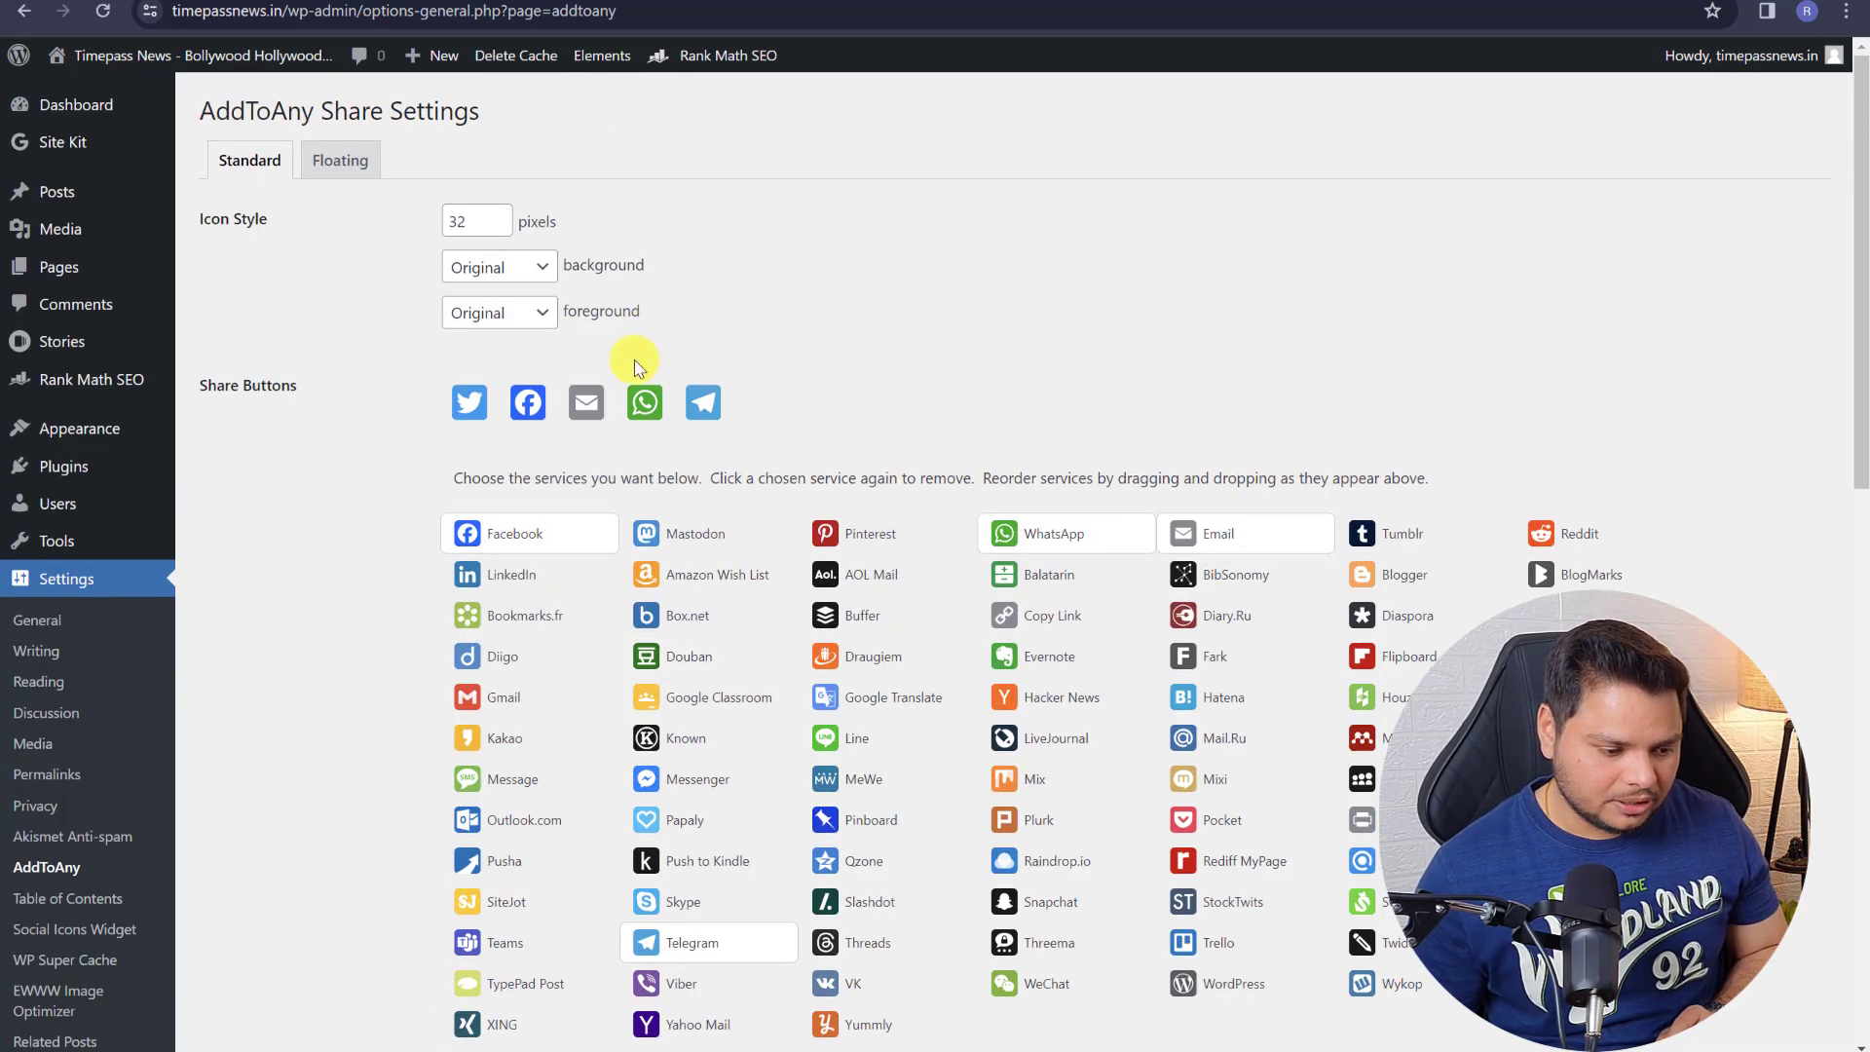
pyautogui.moveTo(639, 400); pyautogui.dragTo(468, 405)
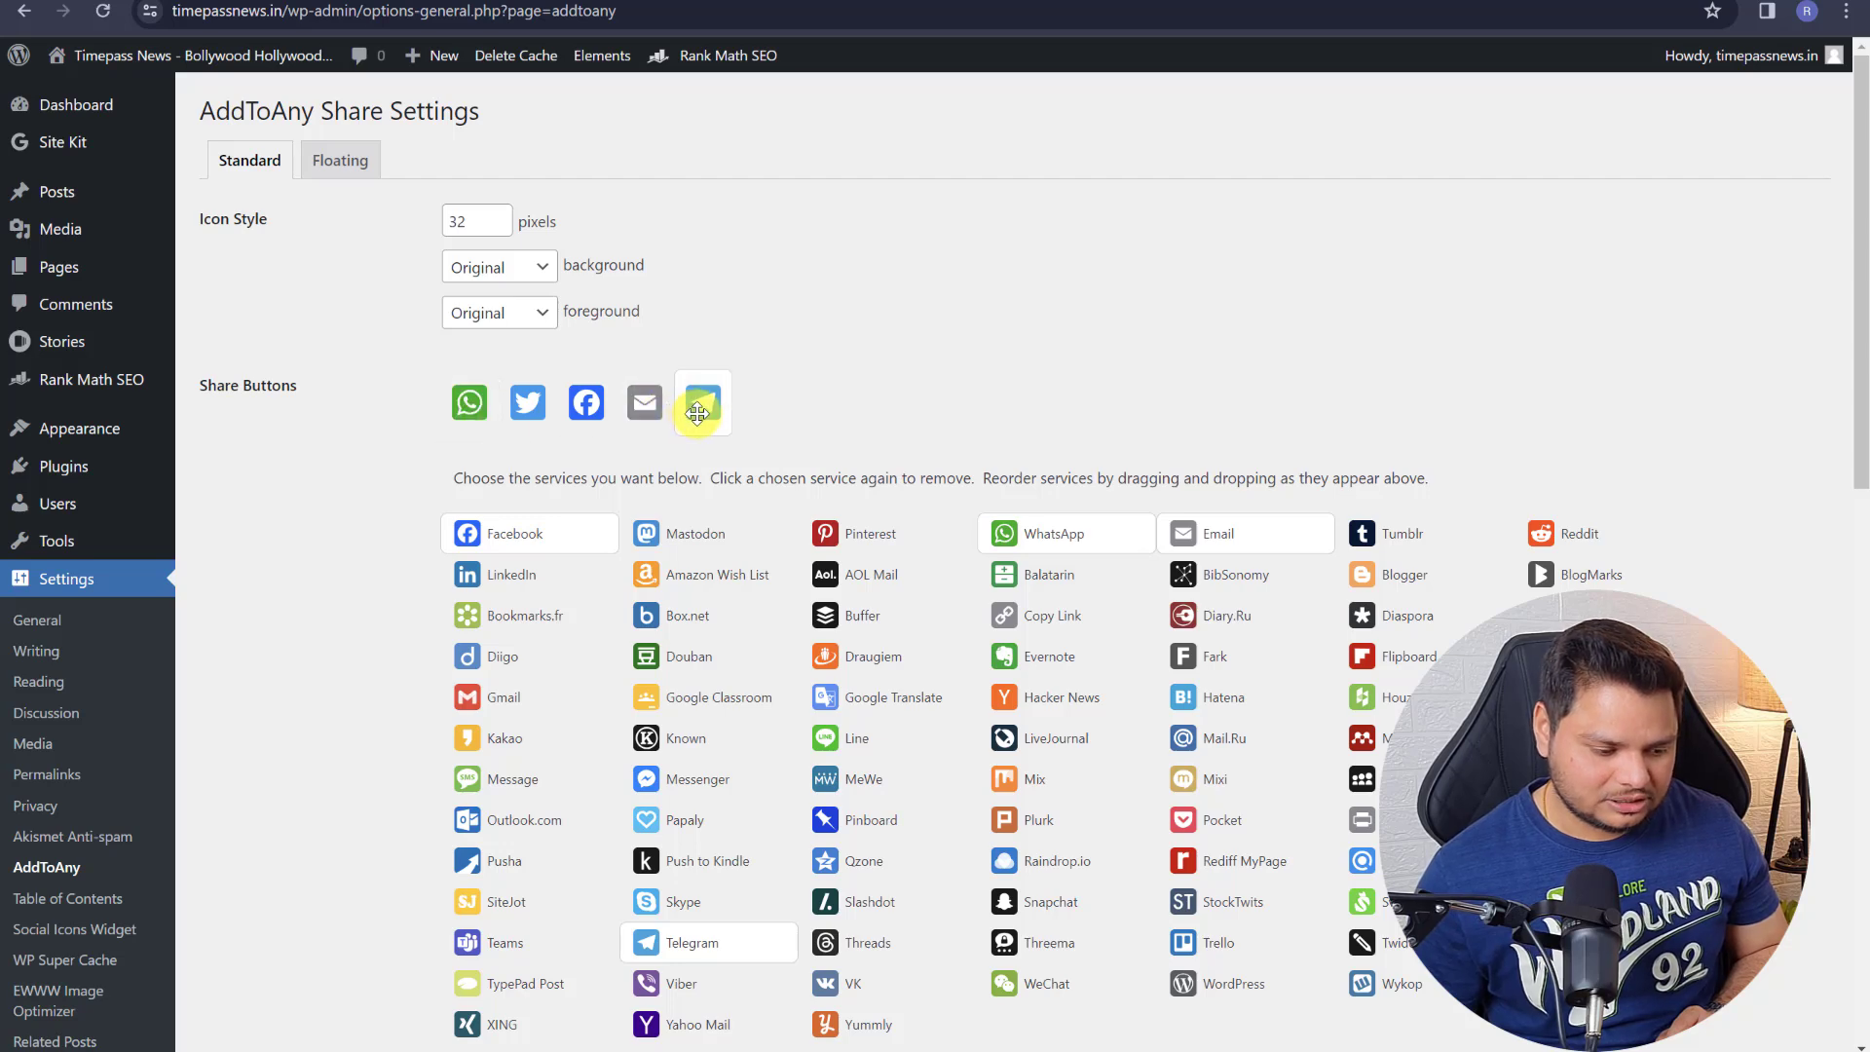
pyautogui.moveTo(701, 405); pyautogui.dragTo(528, 403)
pyautogui.moveTo(643, 402); pyautogui.dragTo(528, 404)
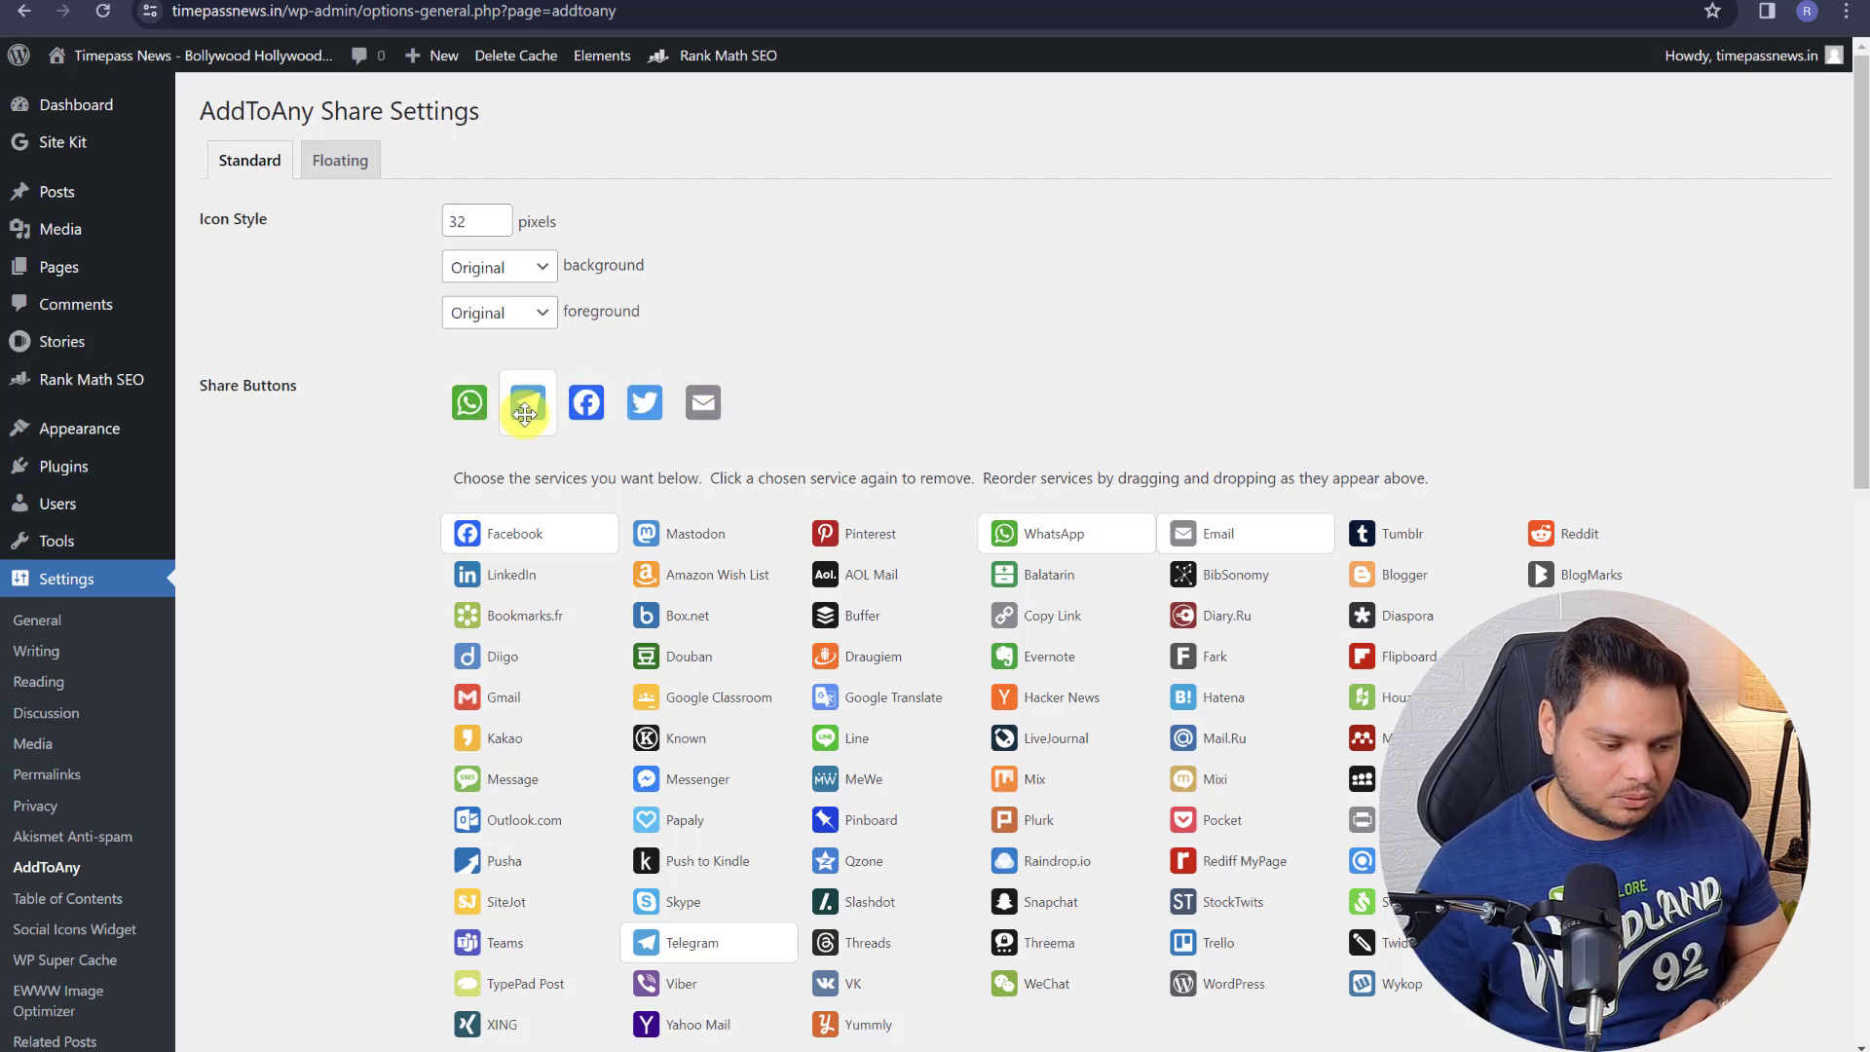
# - Turn off every share button placement except display at the bottom of posts, and save the AddToAny settings
pyautogui.scroll(-5, 681, 409)
pyautogui.scroll(-2, 604, 497)
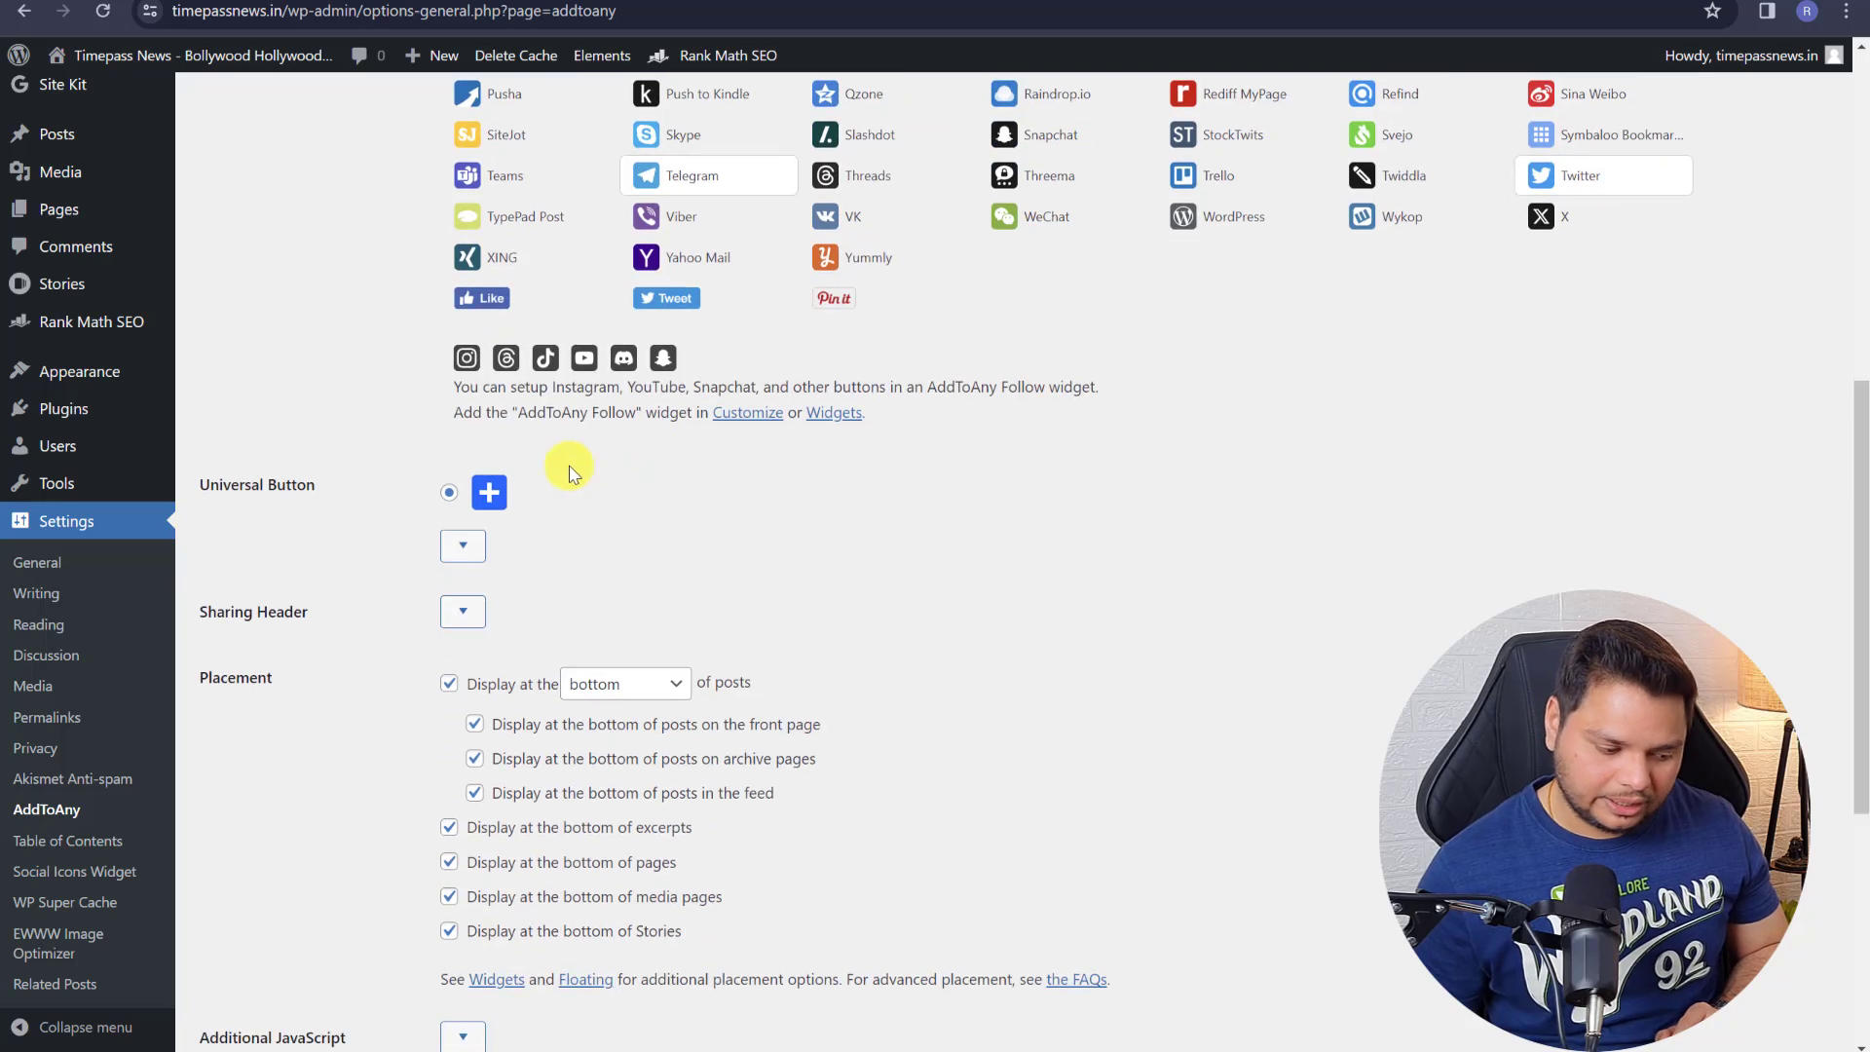
pyautogui.scroll(-2, 681, 506)
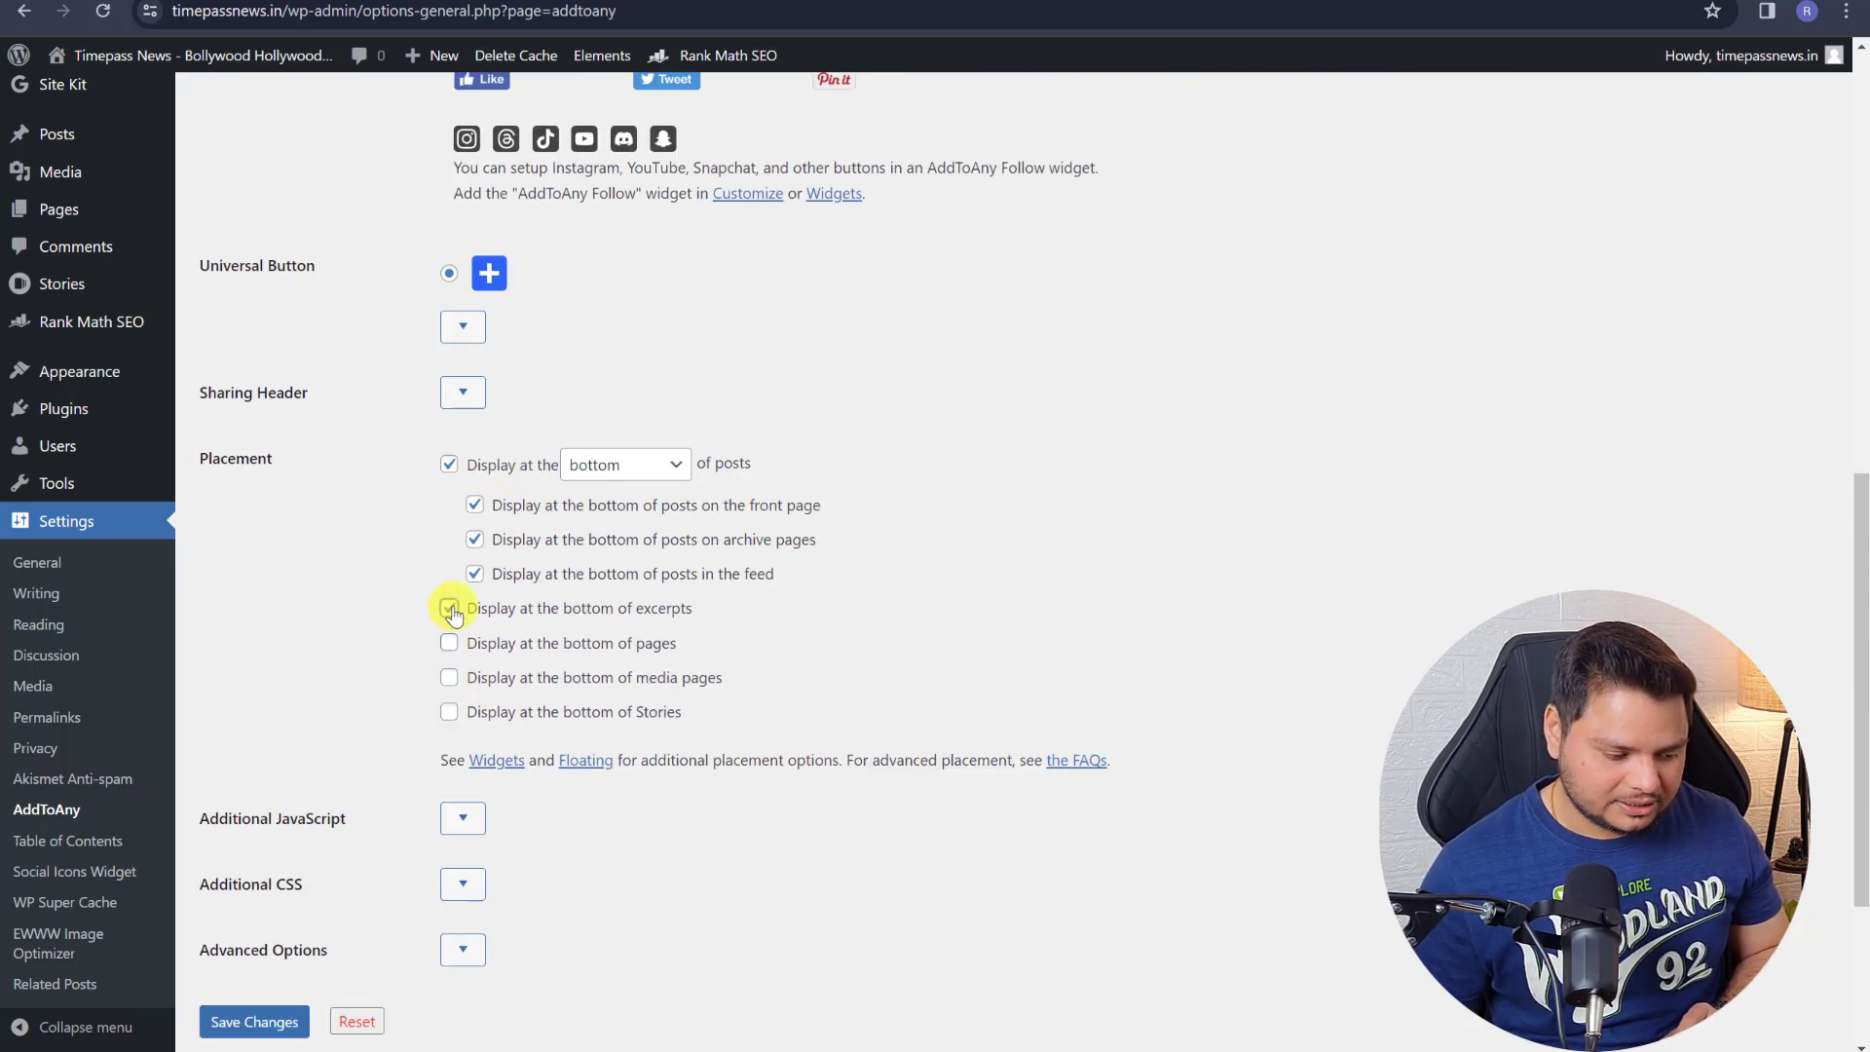
pyautogui.click(474, 504)
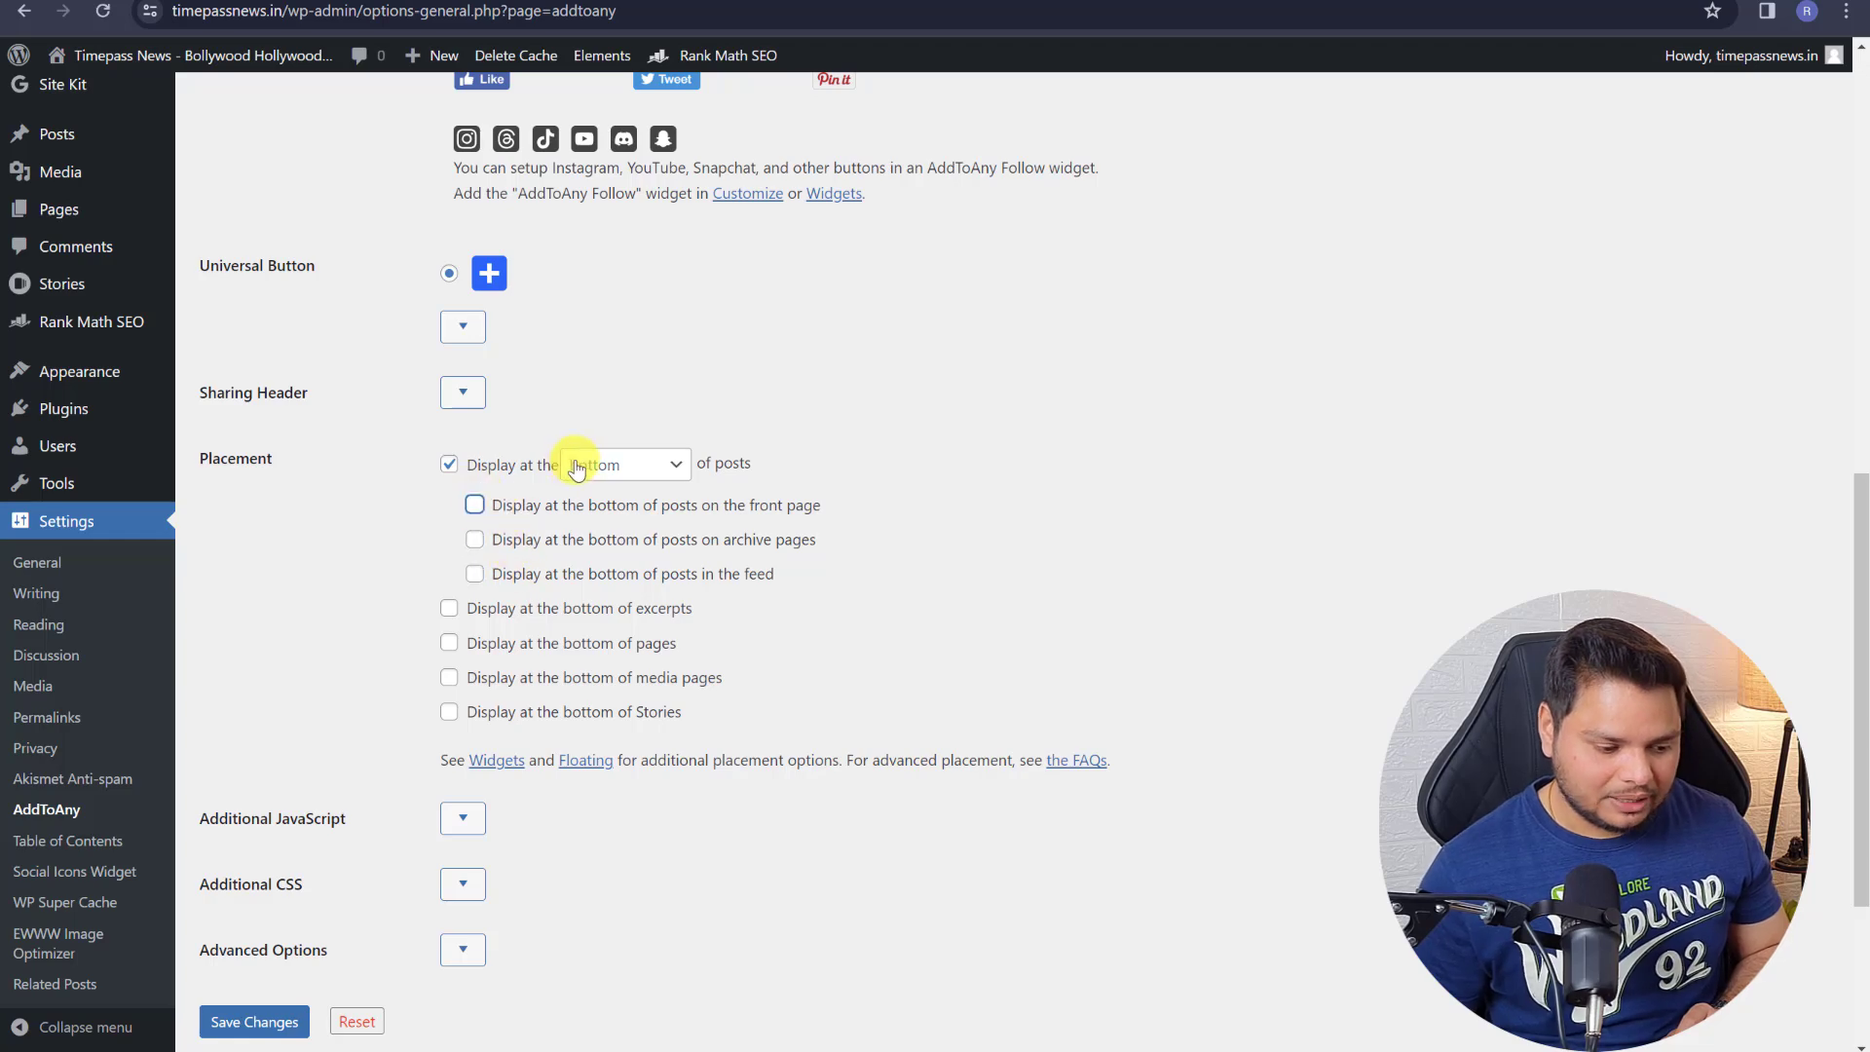
pyautogui.scroll(-3, 522, 614)
pyautogui.click(270, 721)
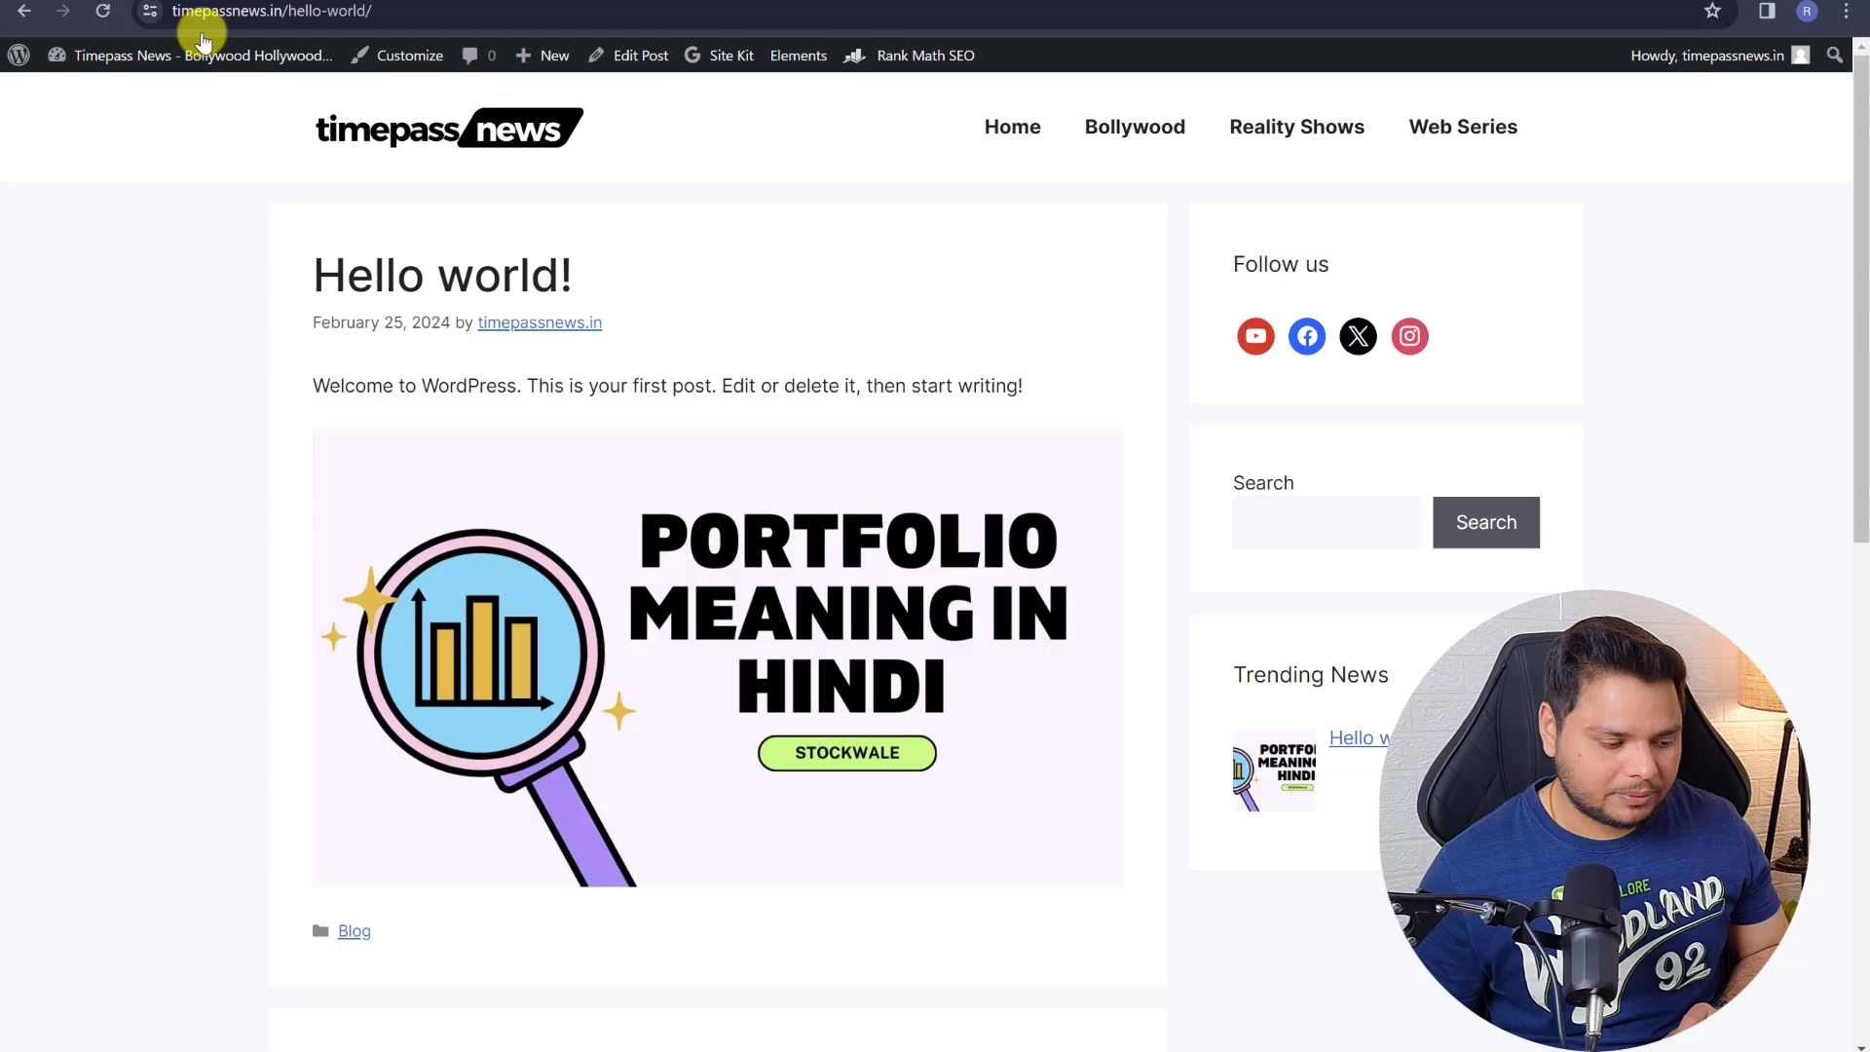
# - Reload the Hello world! post and check the share buttons below its content
pyautogui.click(102, 11)
pyautogui.scroll(-10, 526, 326)
pyautogui.scroll(7, 525, 322)
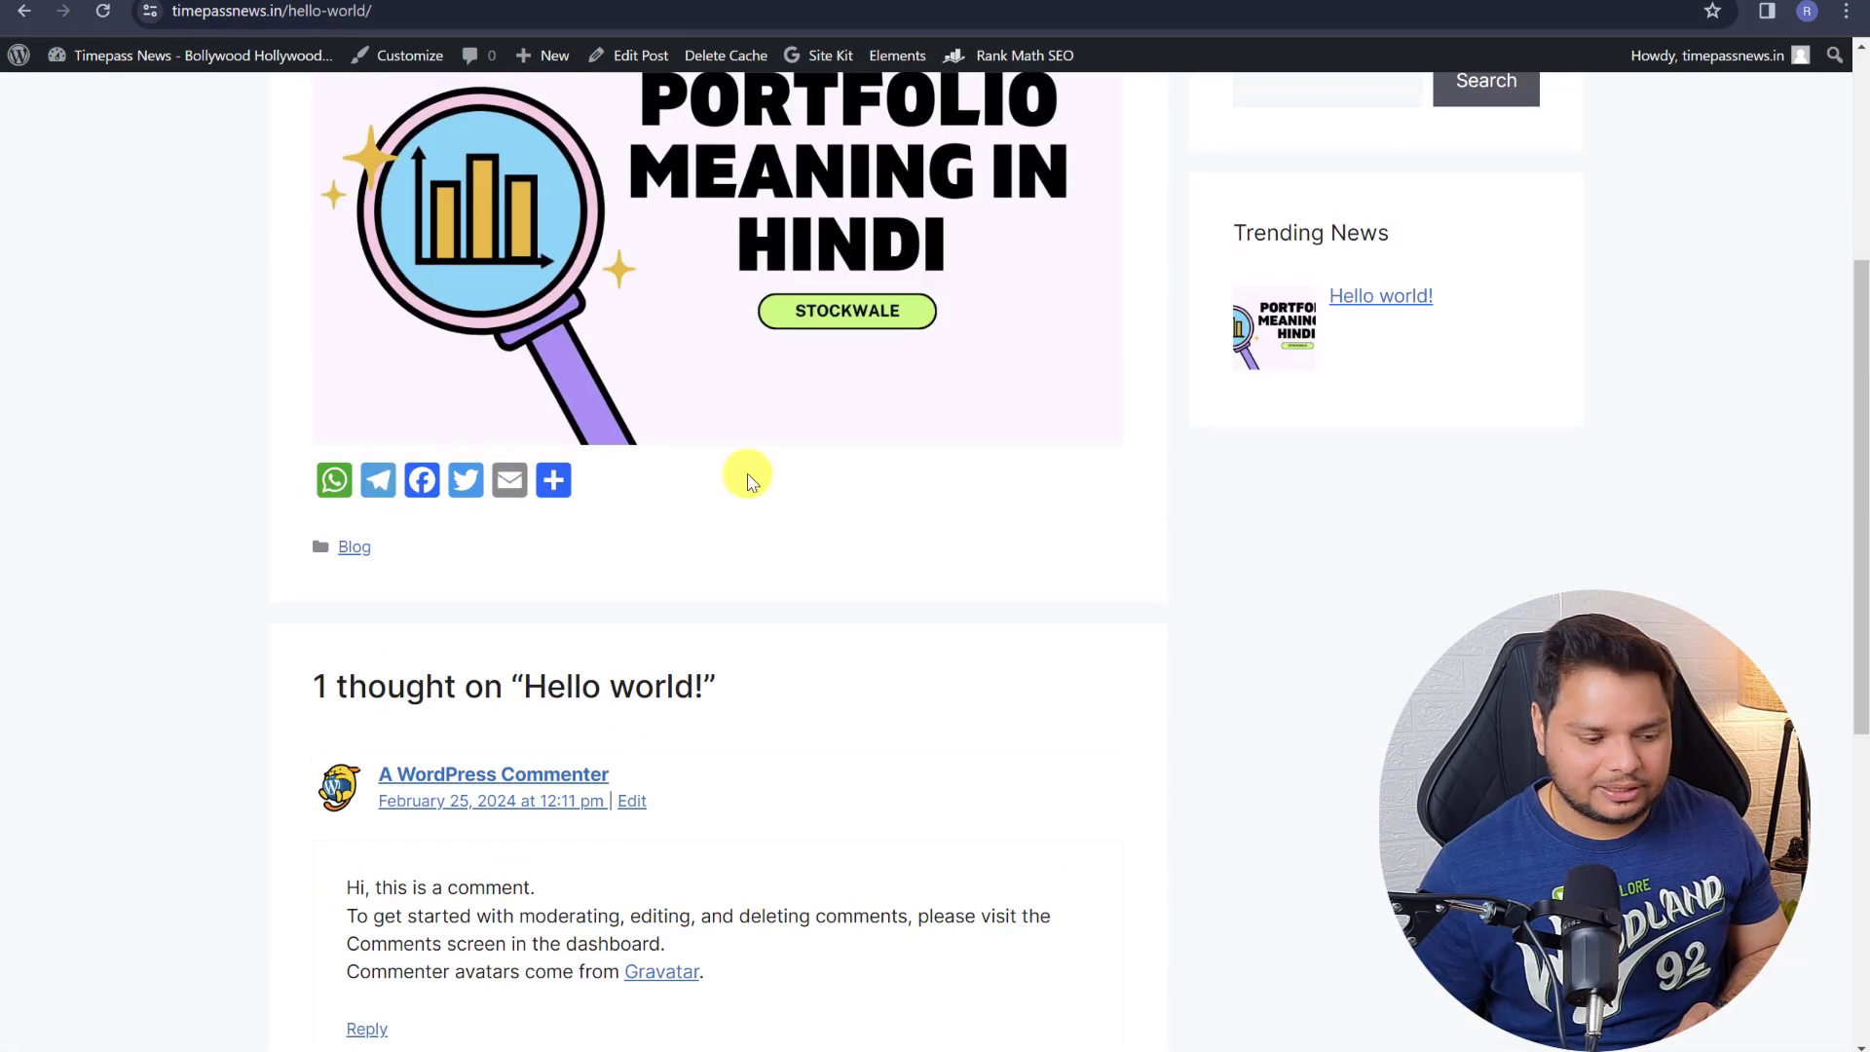
pyautogui.scroll(5, 755, 458)
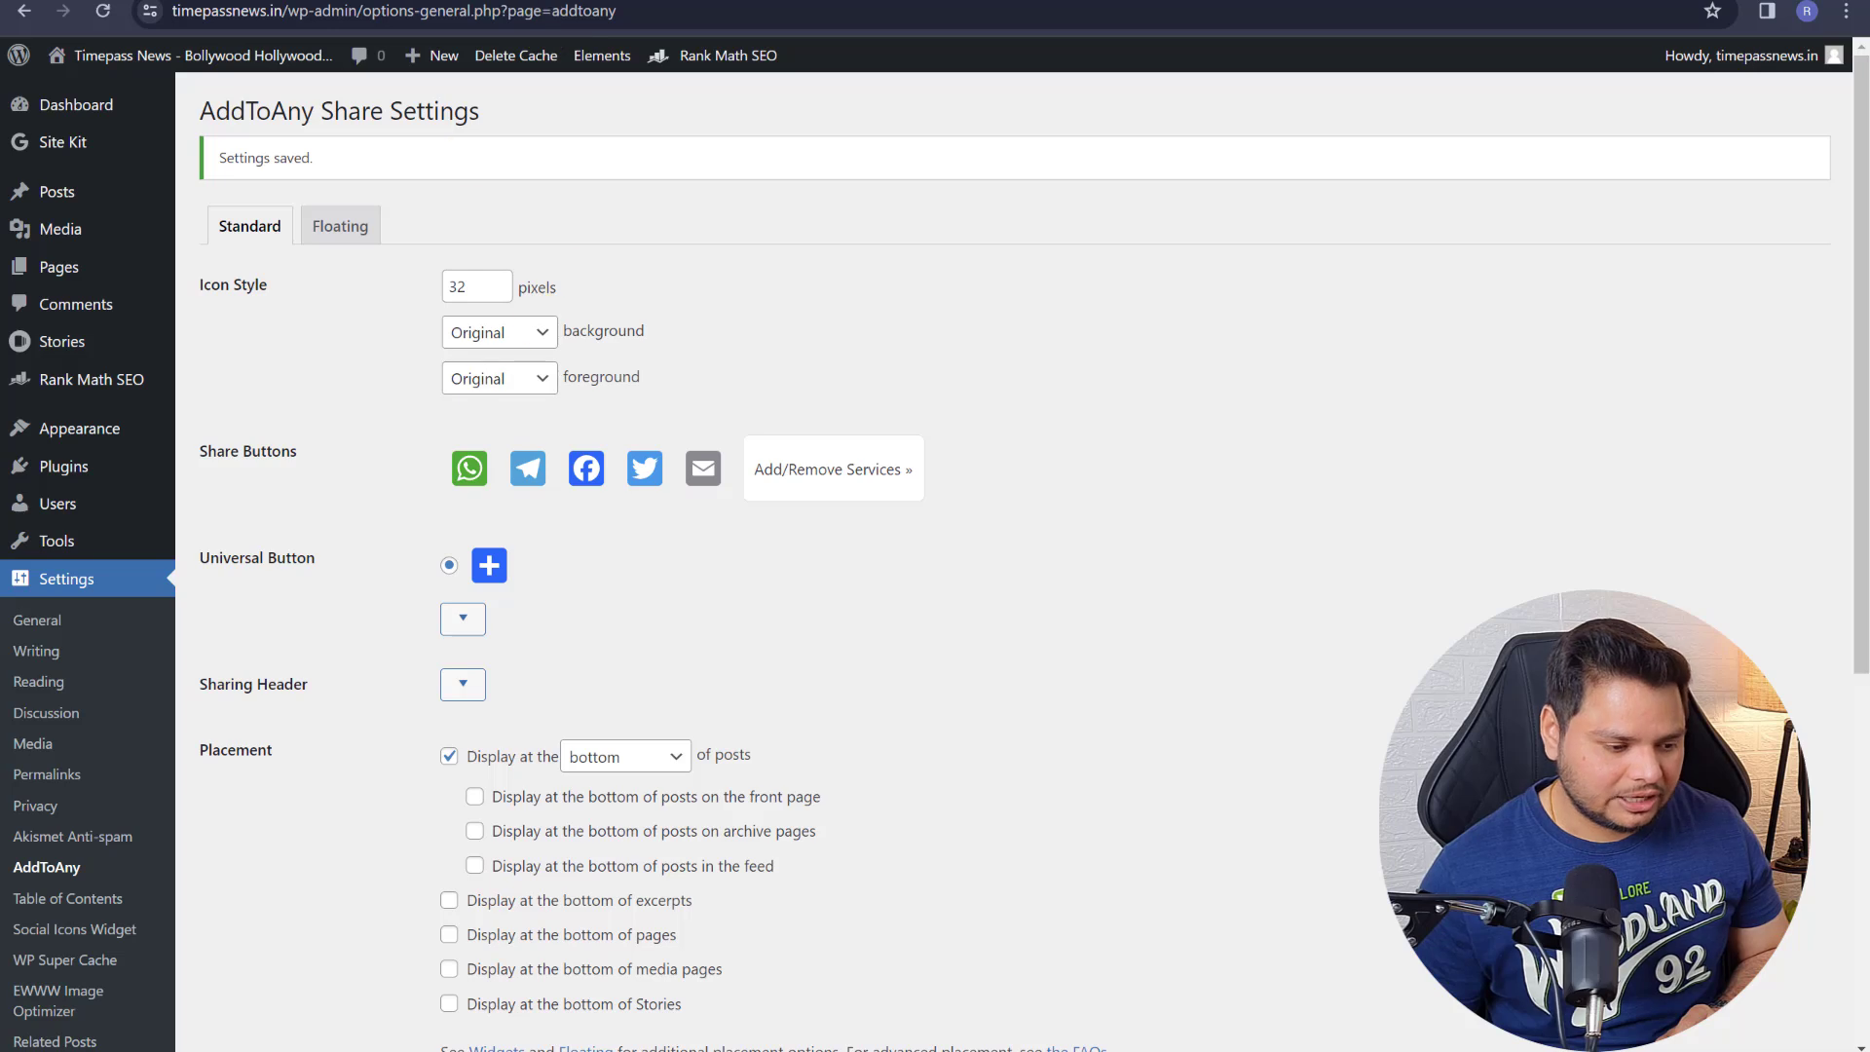
# - Set AddToAny's floating vertical buttons to left docked, save the settings, and reload the Hello world! post to check them
pyautogui.click(337, 226)
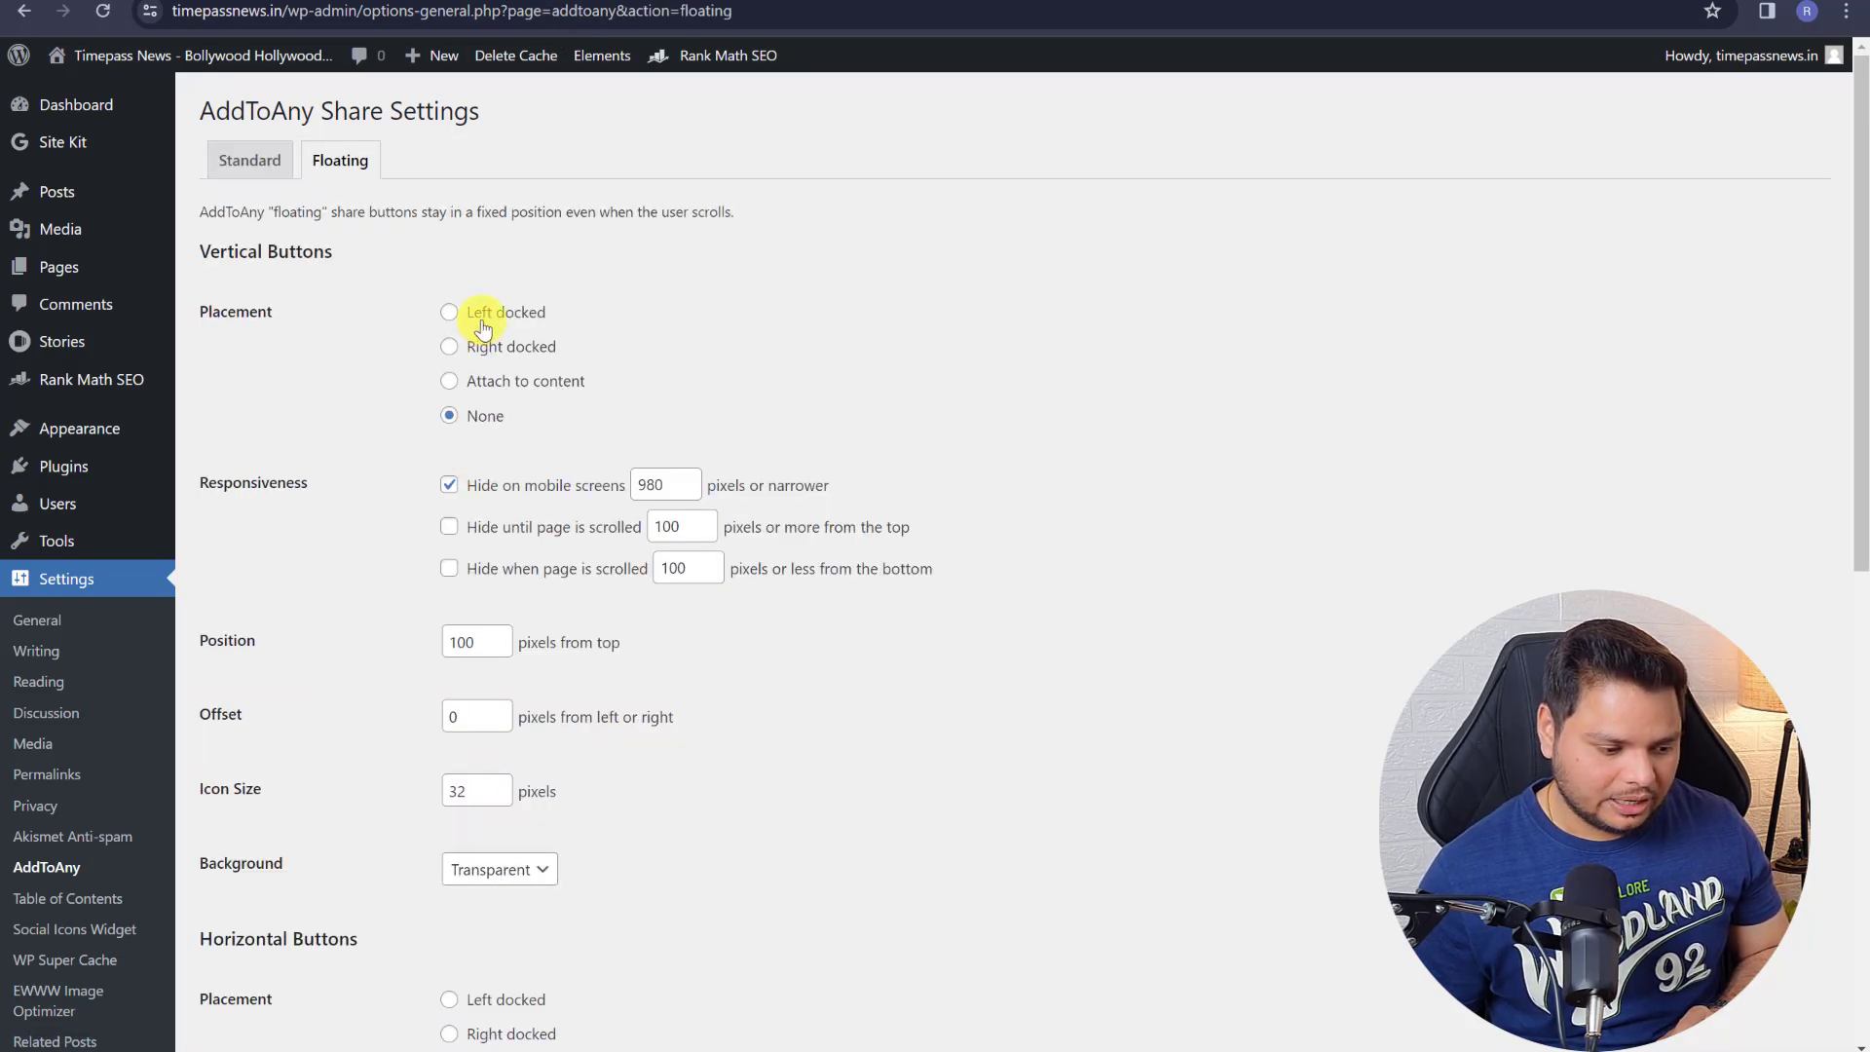
pyautogui.click(482, 326)
pyautogui.scroll(-10, 493, 668)
pyautogui.click(277, 710)
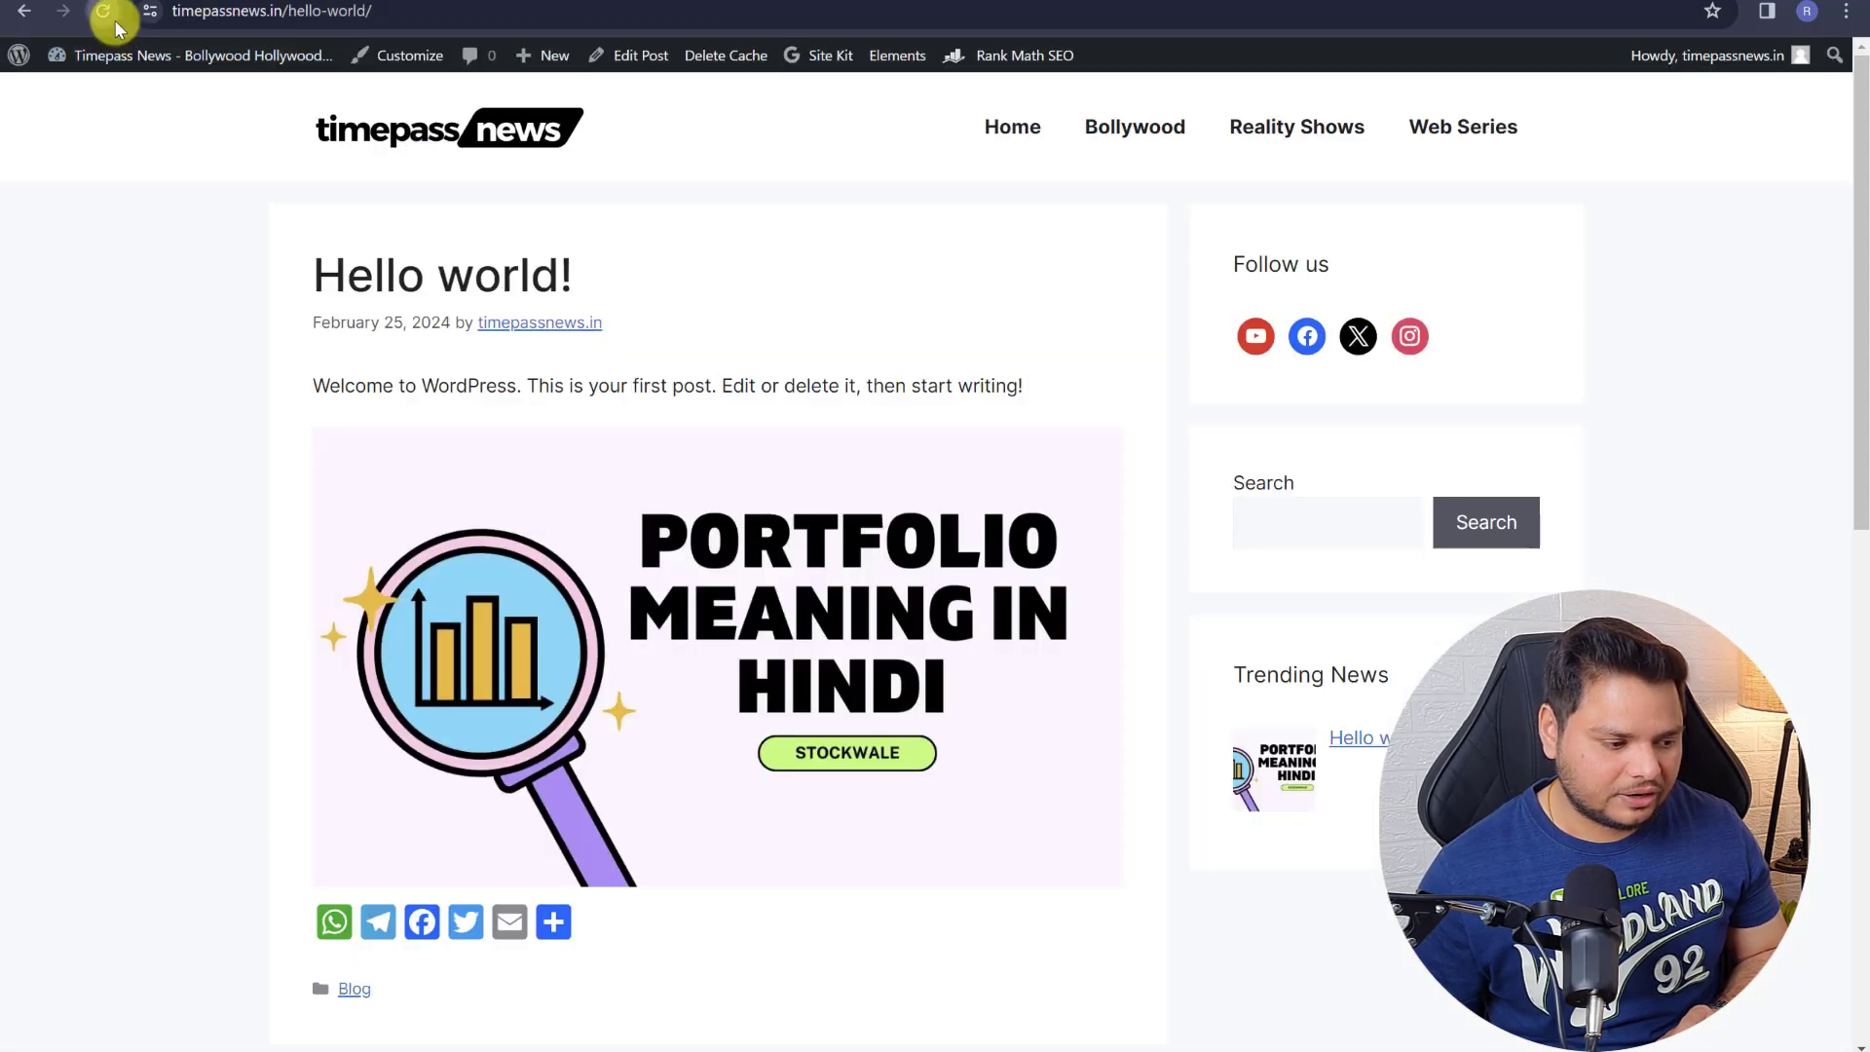
pyautogui.click(107, 13)
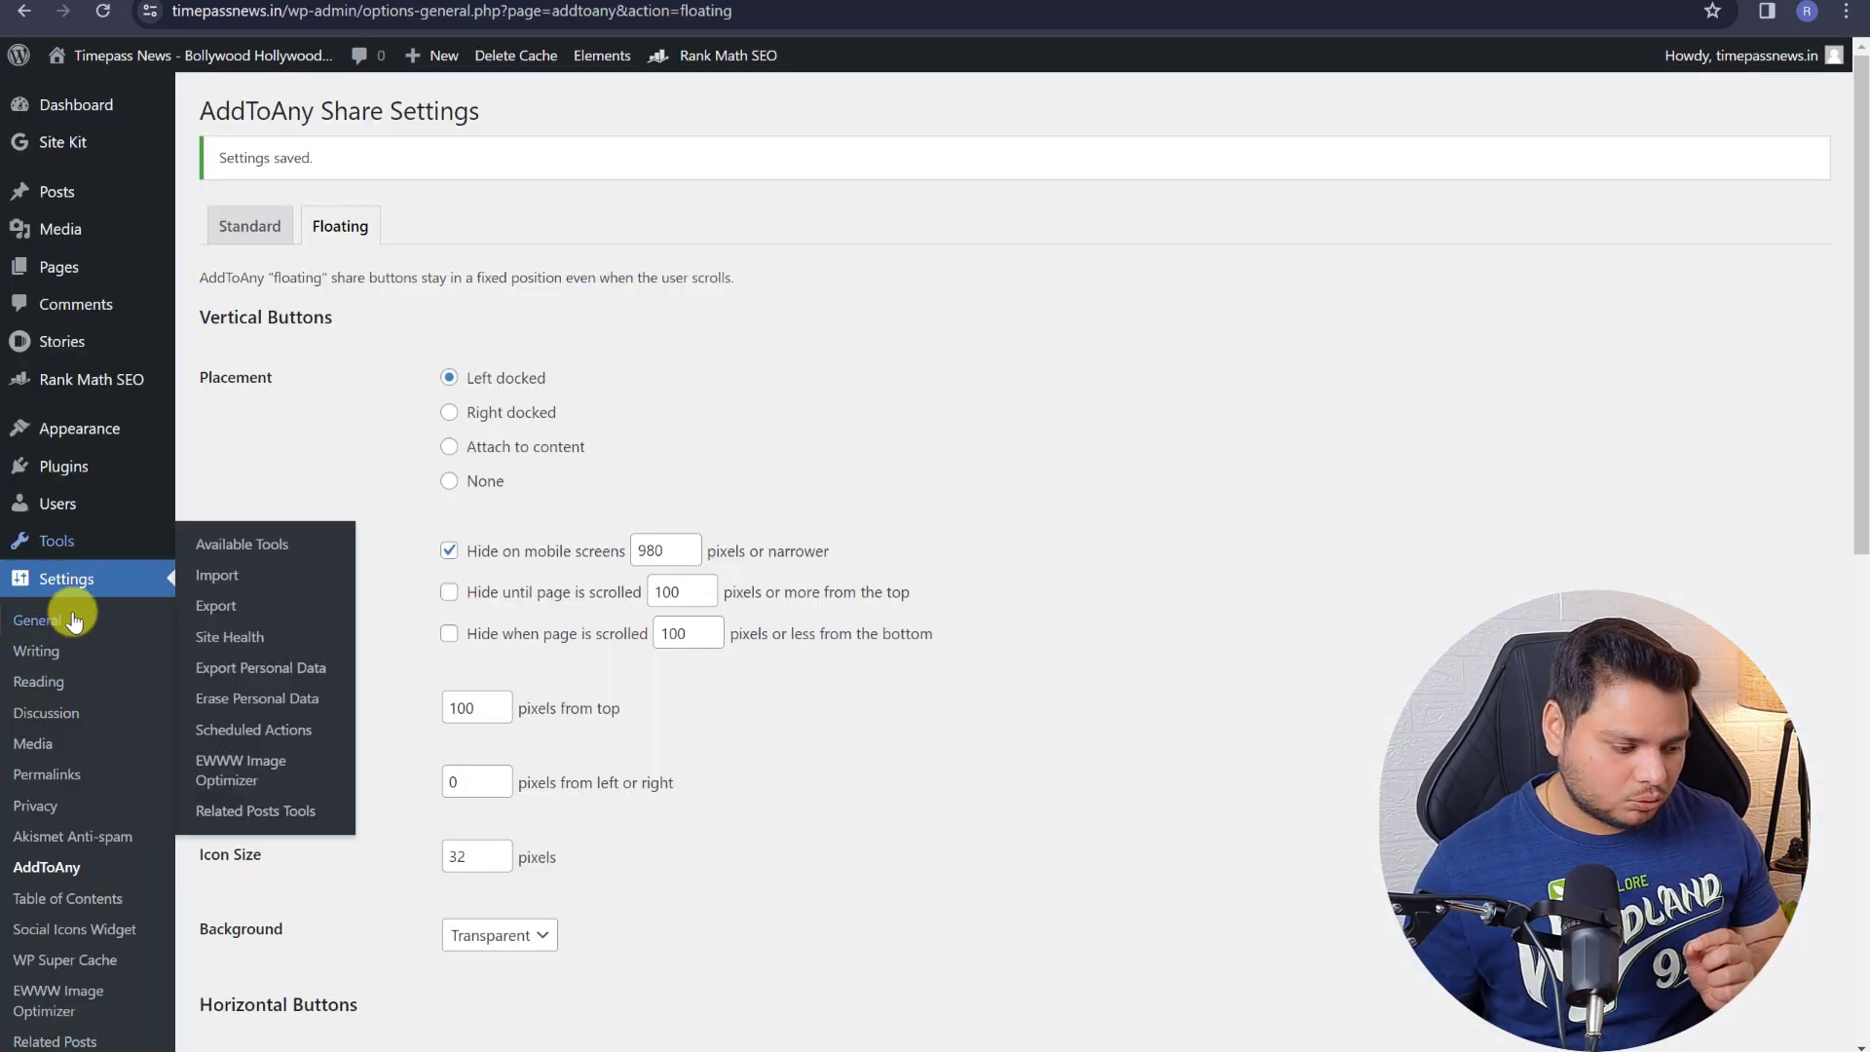
# - Search the plugins to add for "wpforms" and install Contact Form by WPForms
pyautogui.moveTo(84, 484)
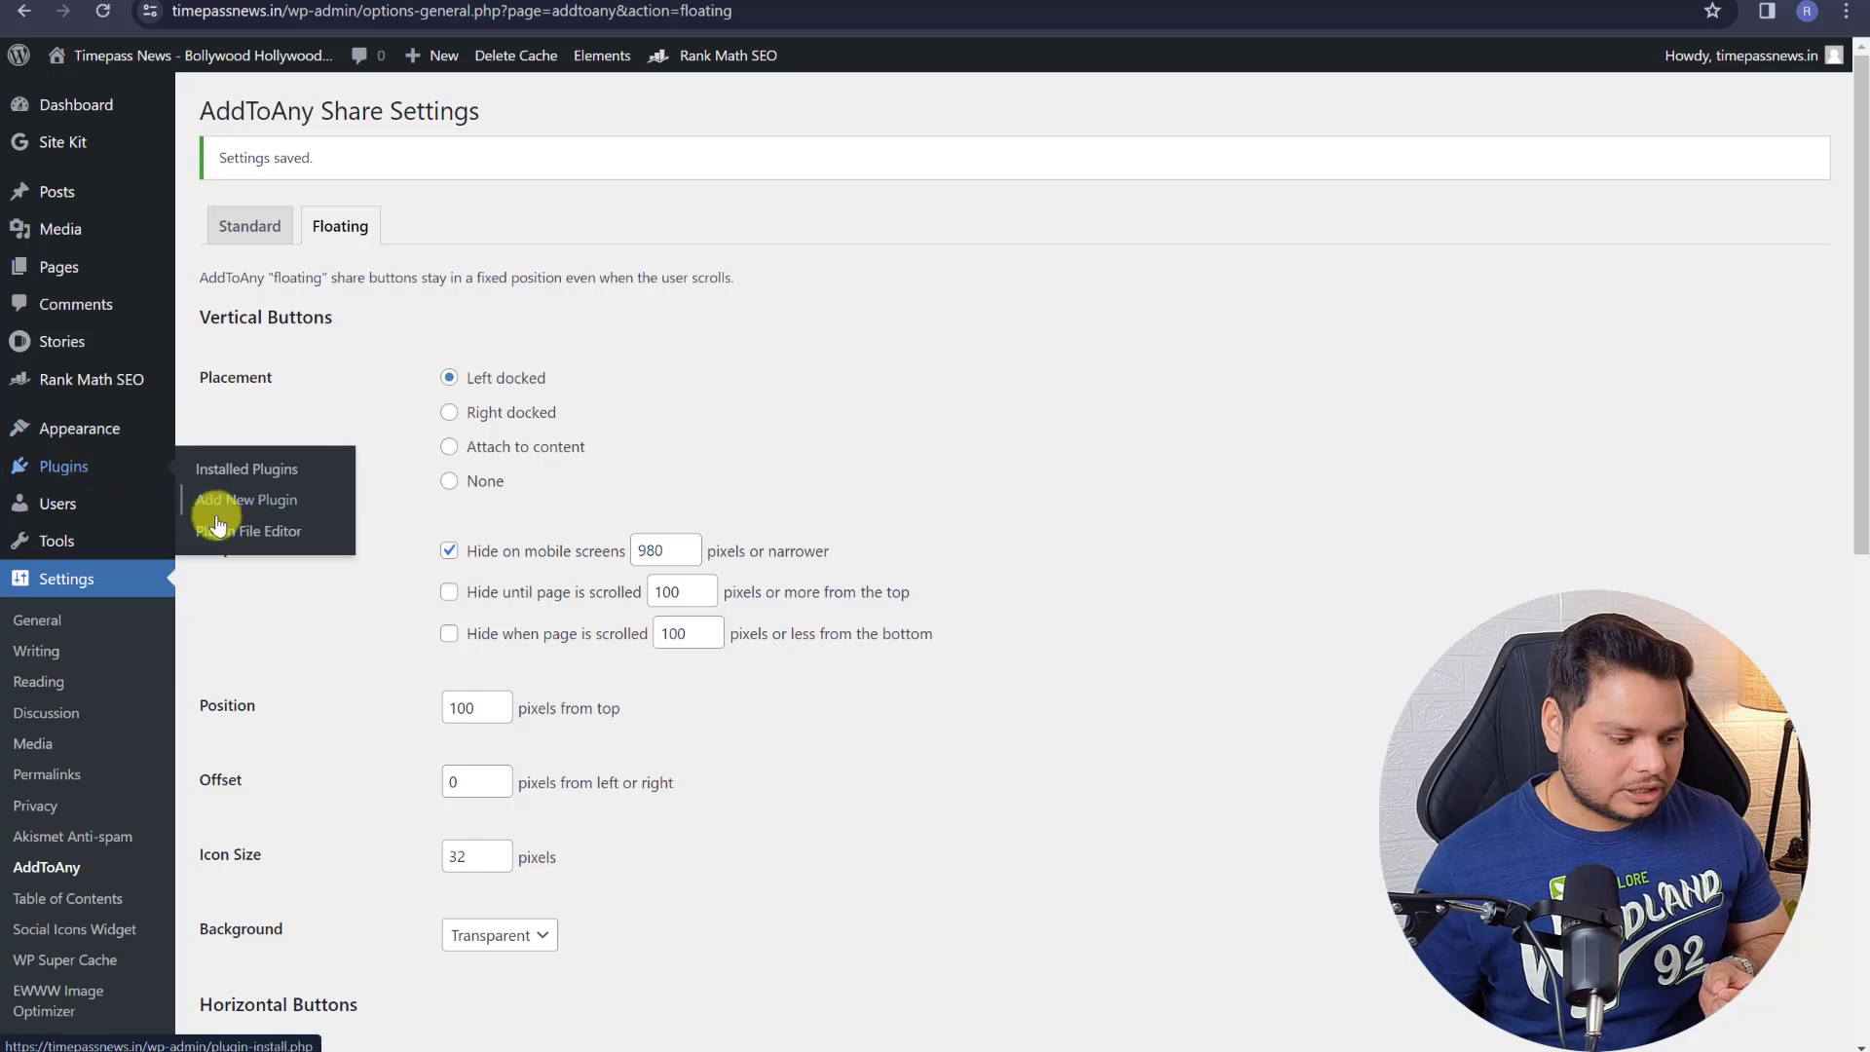
pyautogui.click(239, 499)
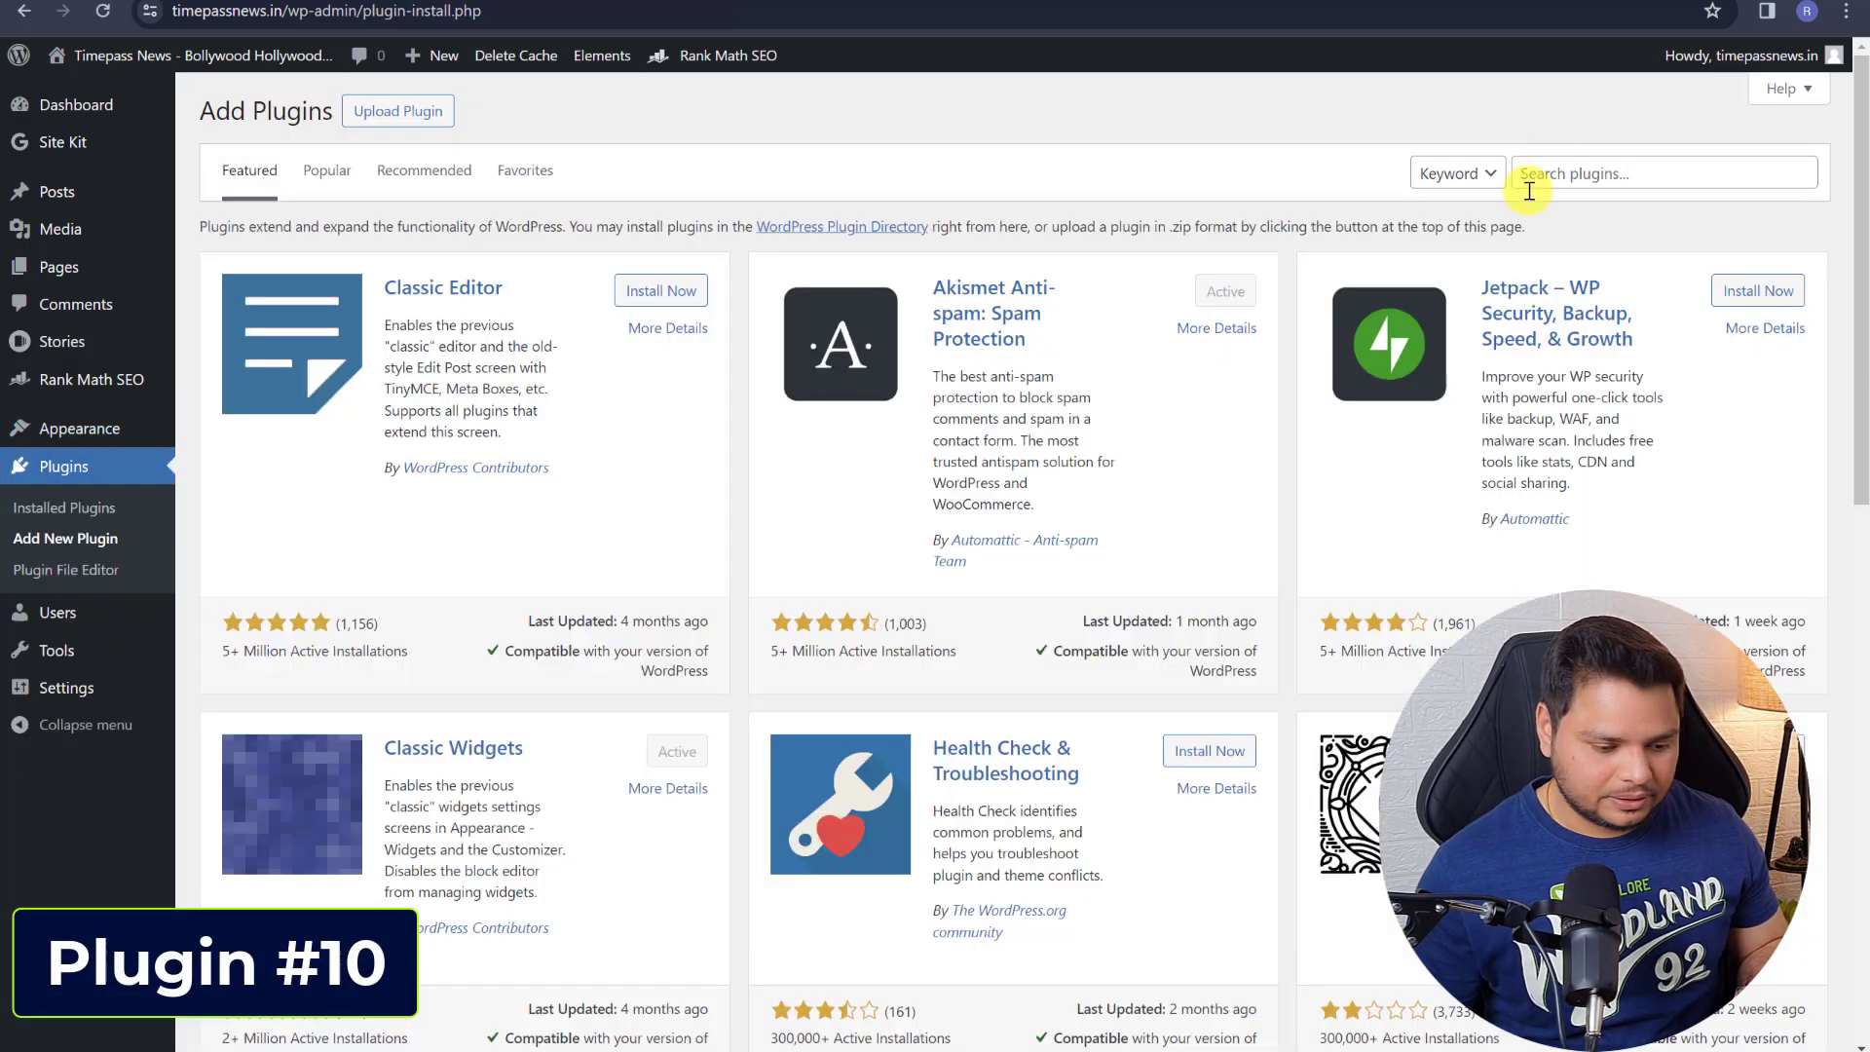
pyautogui.click(1552, 177)
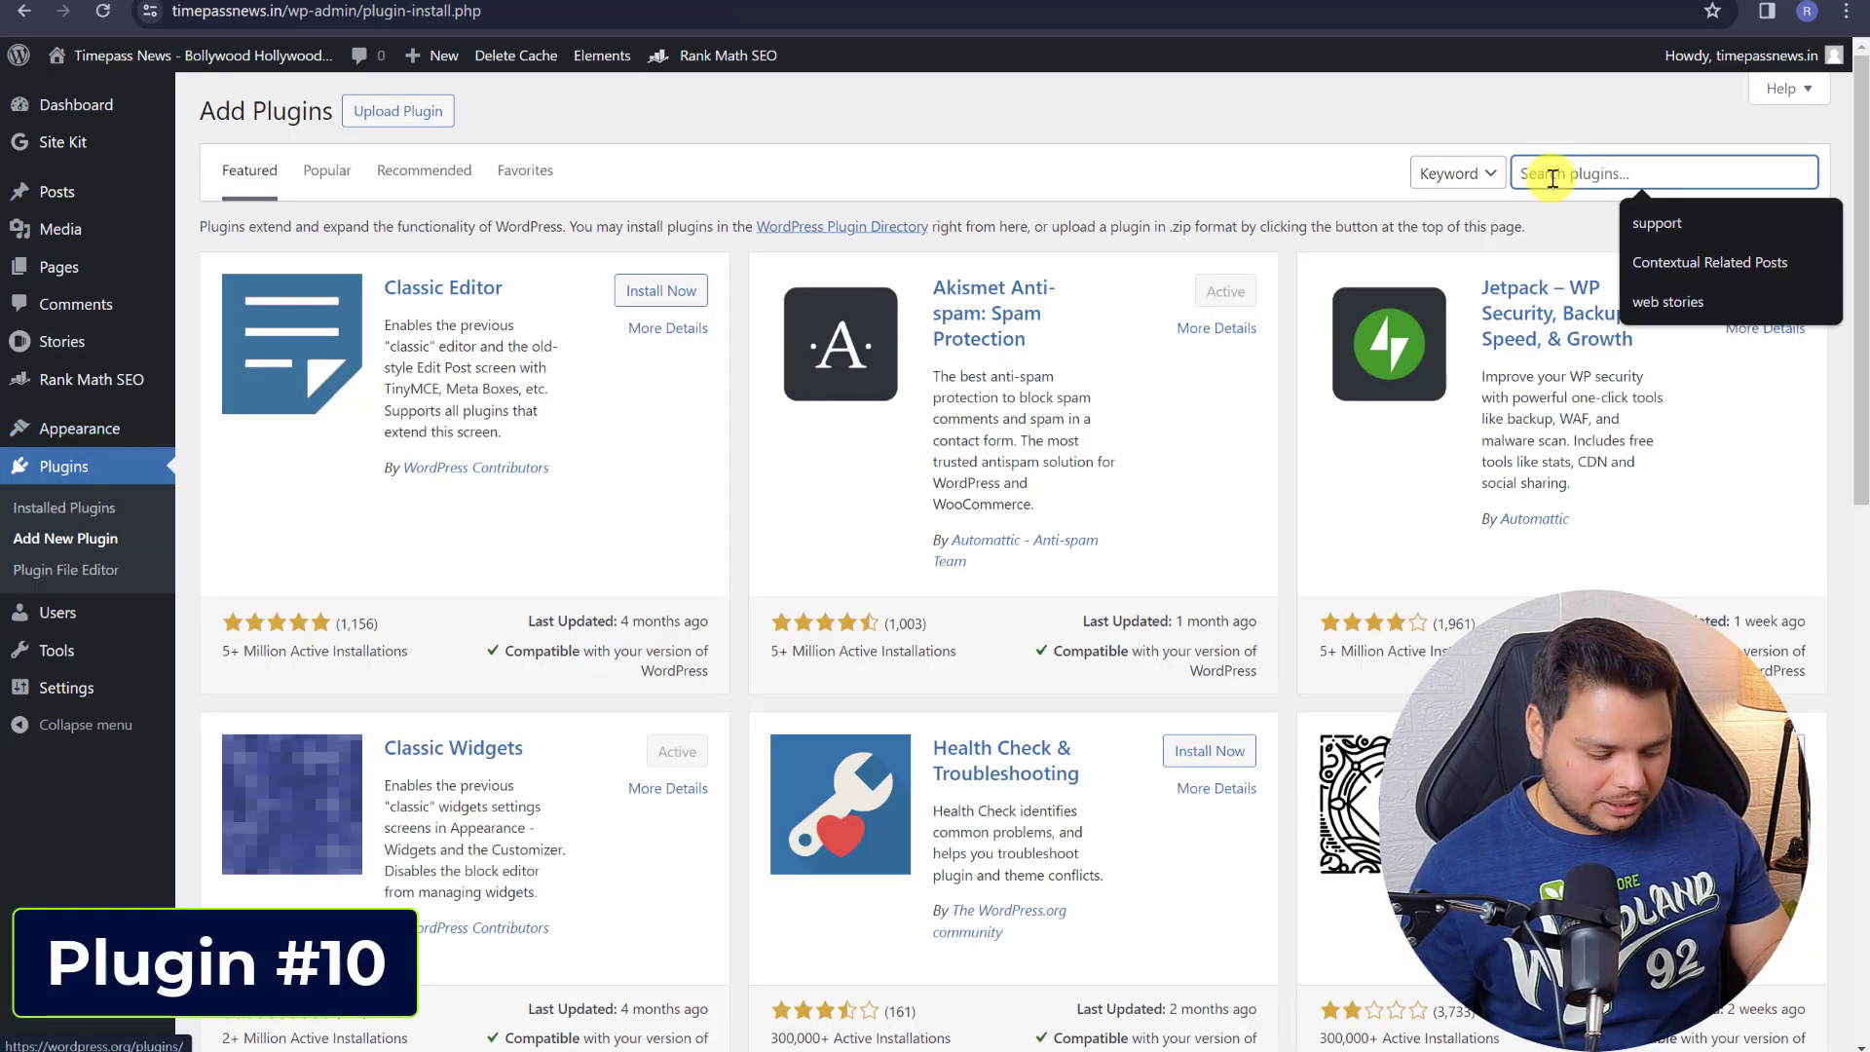
pyautogui.click(1552, 177)
pyautogui.write('wpforms')
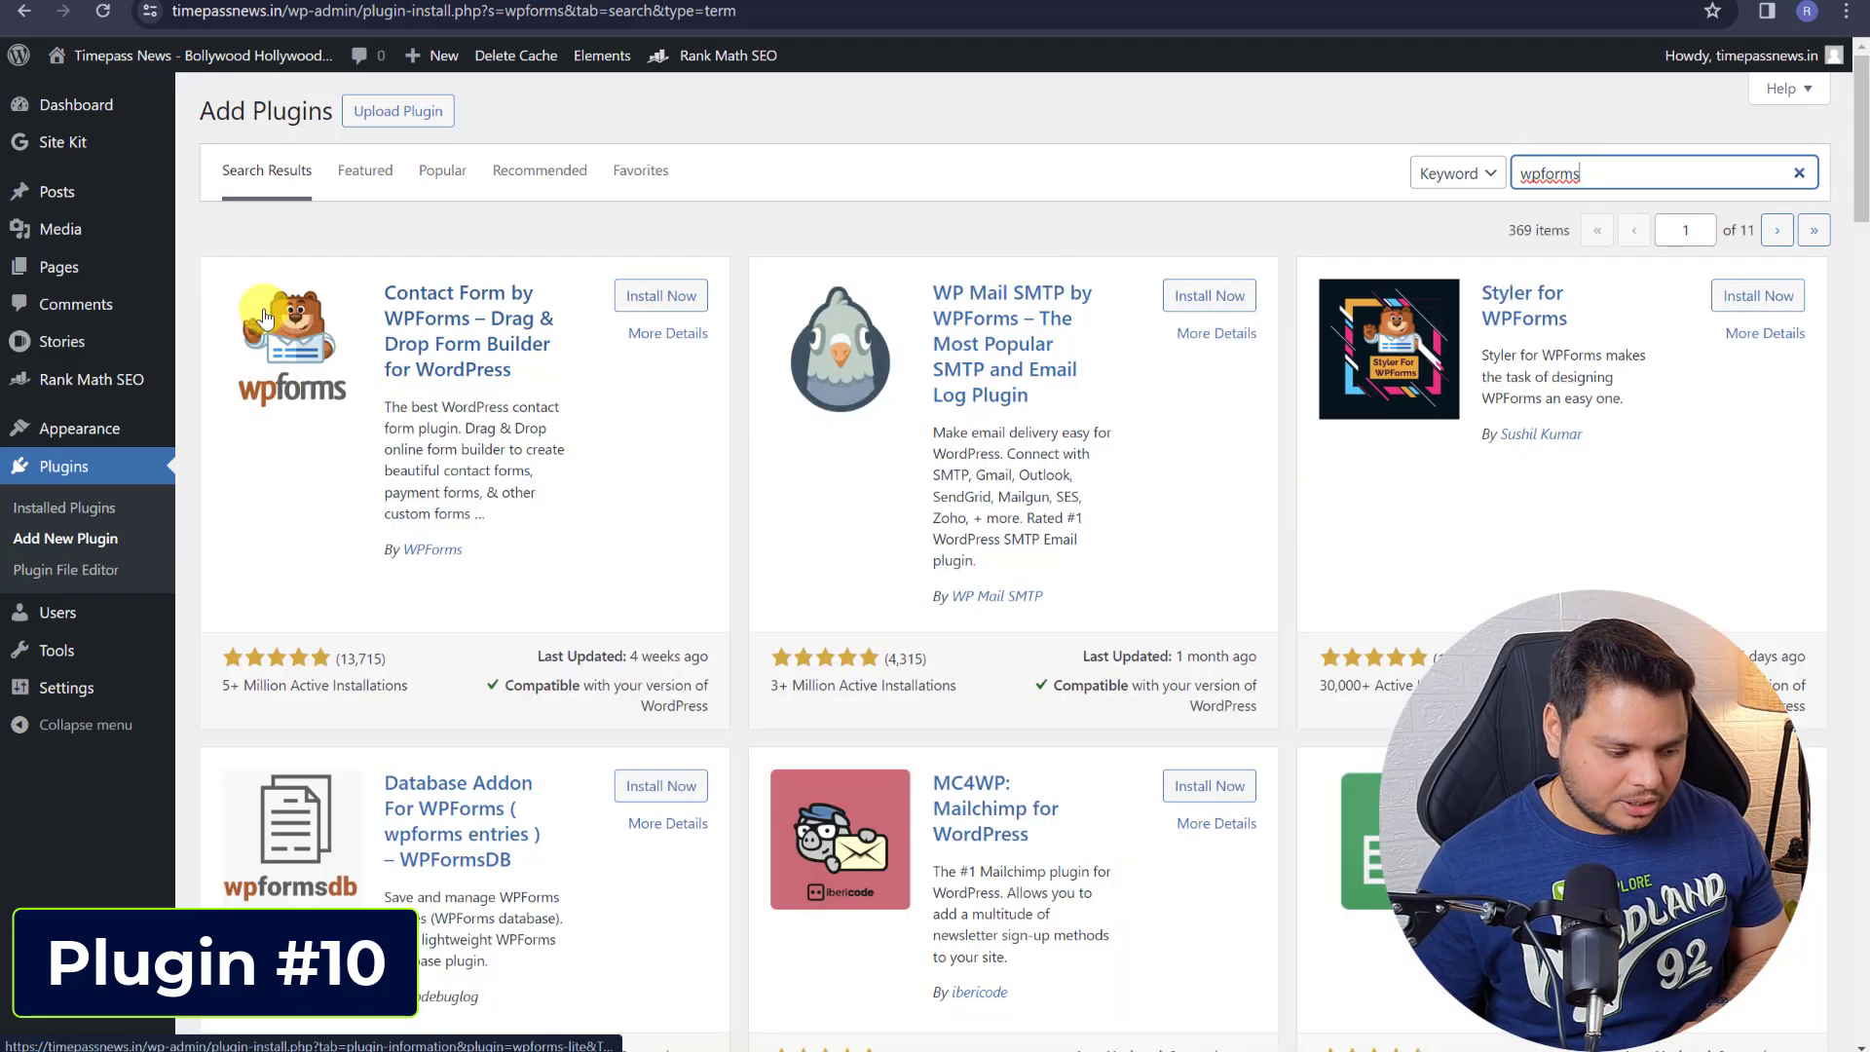
pyautogui.click(647, 295)
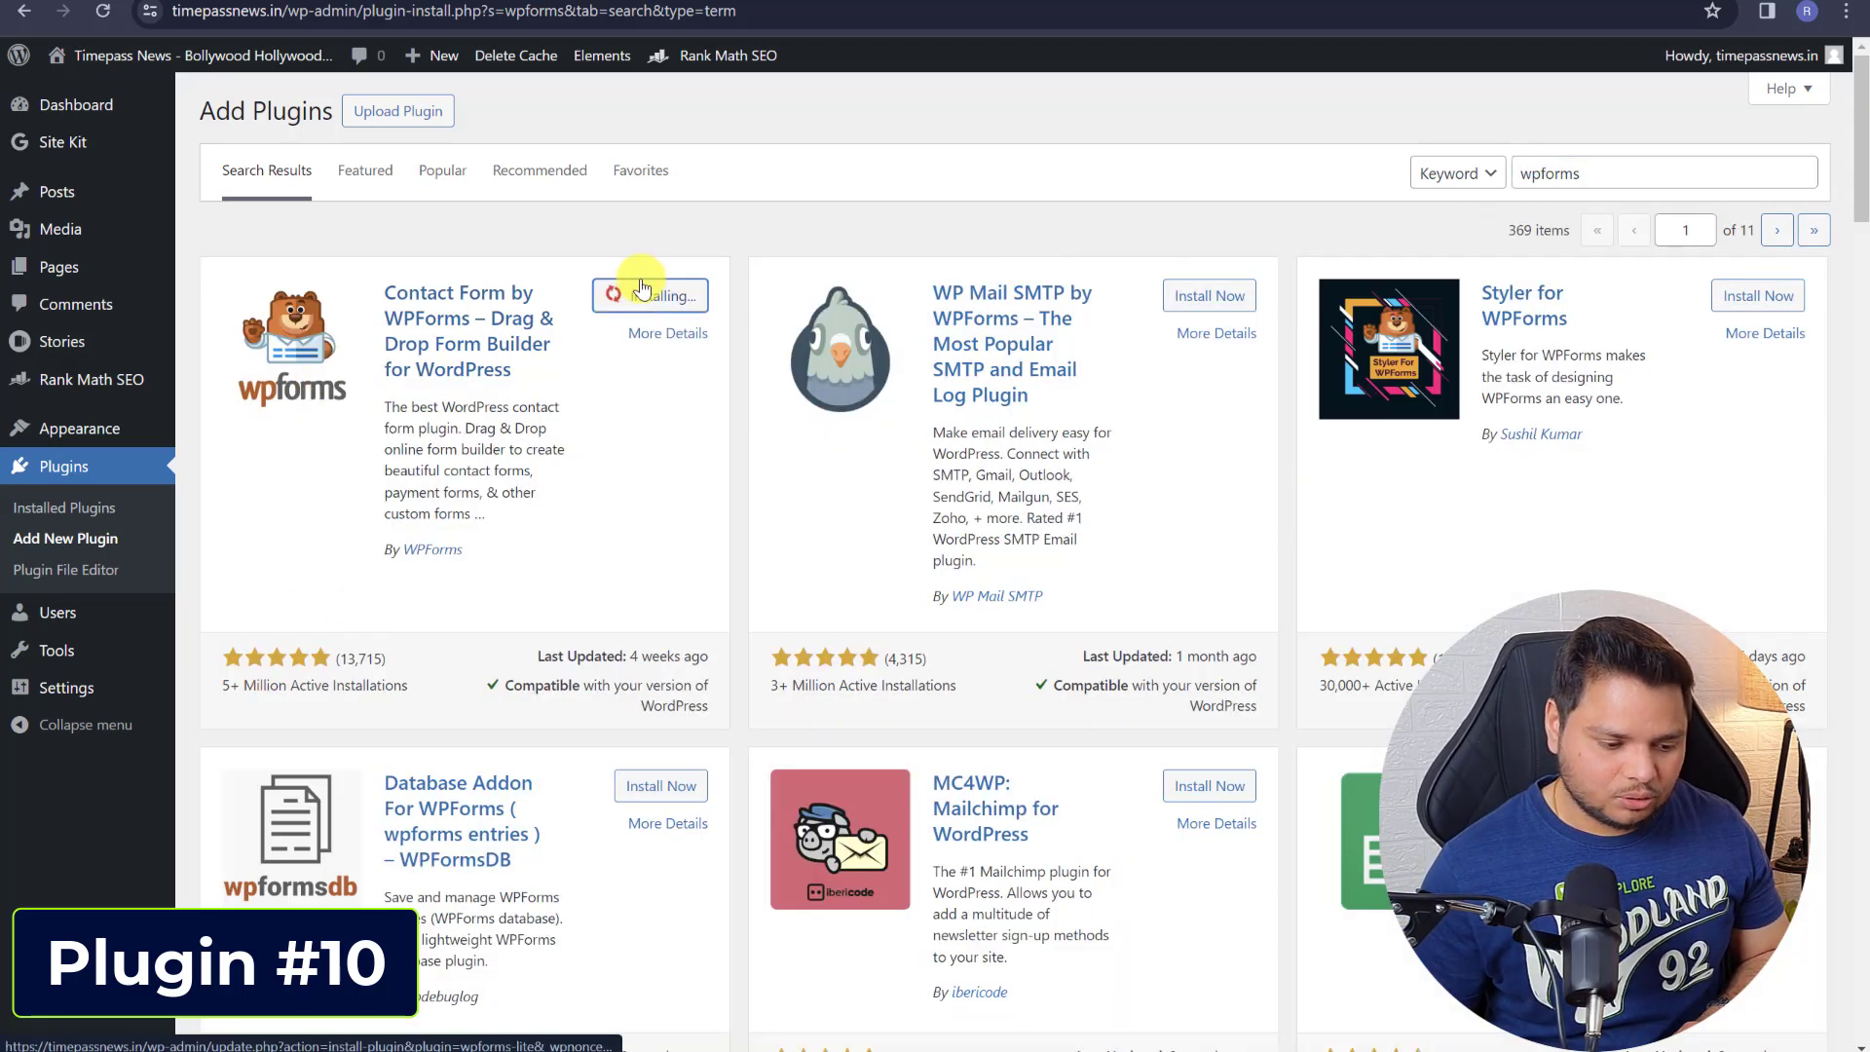